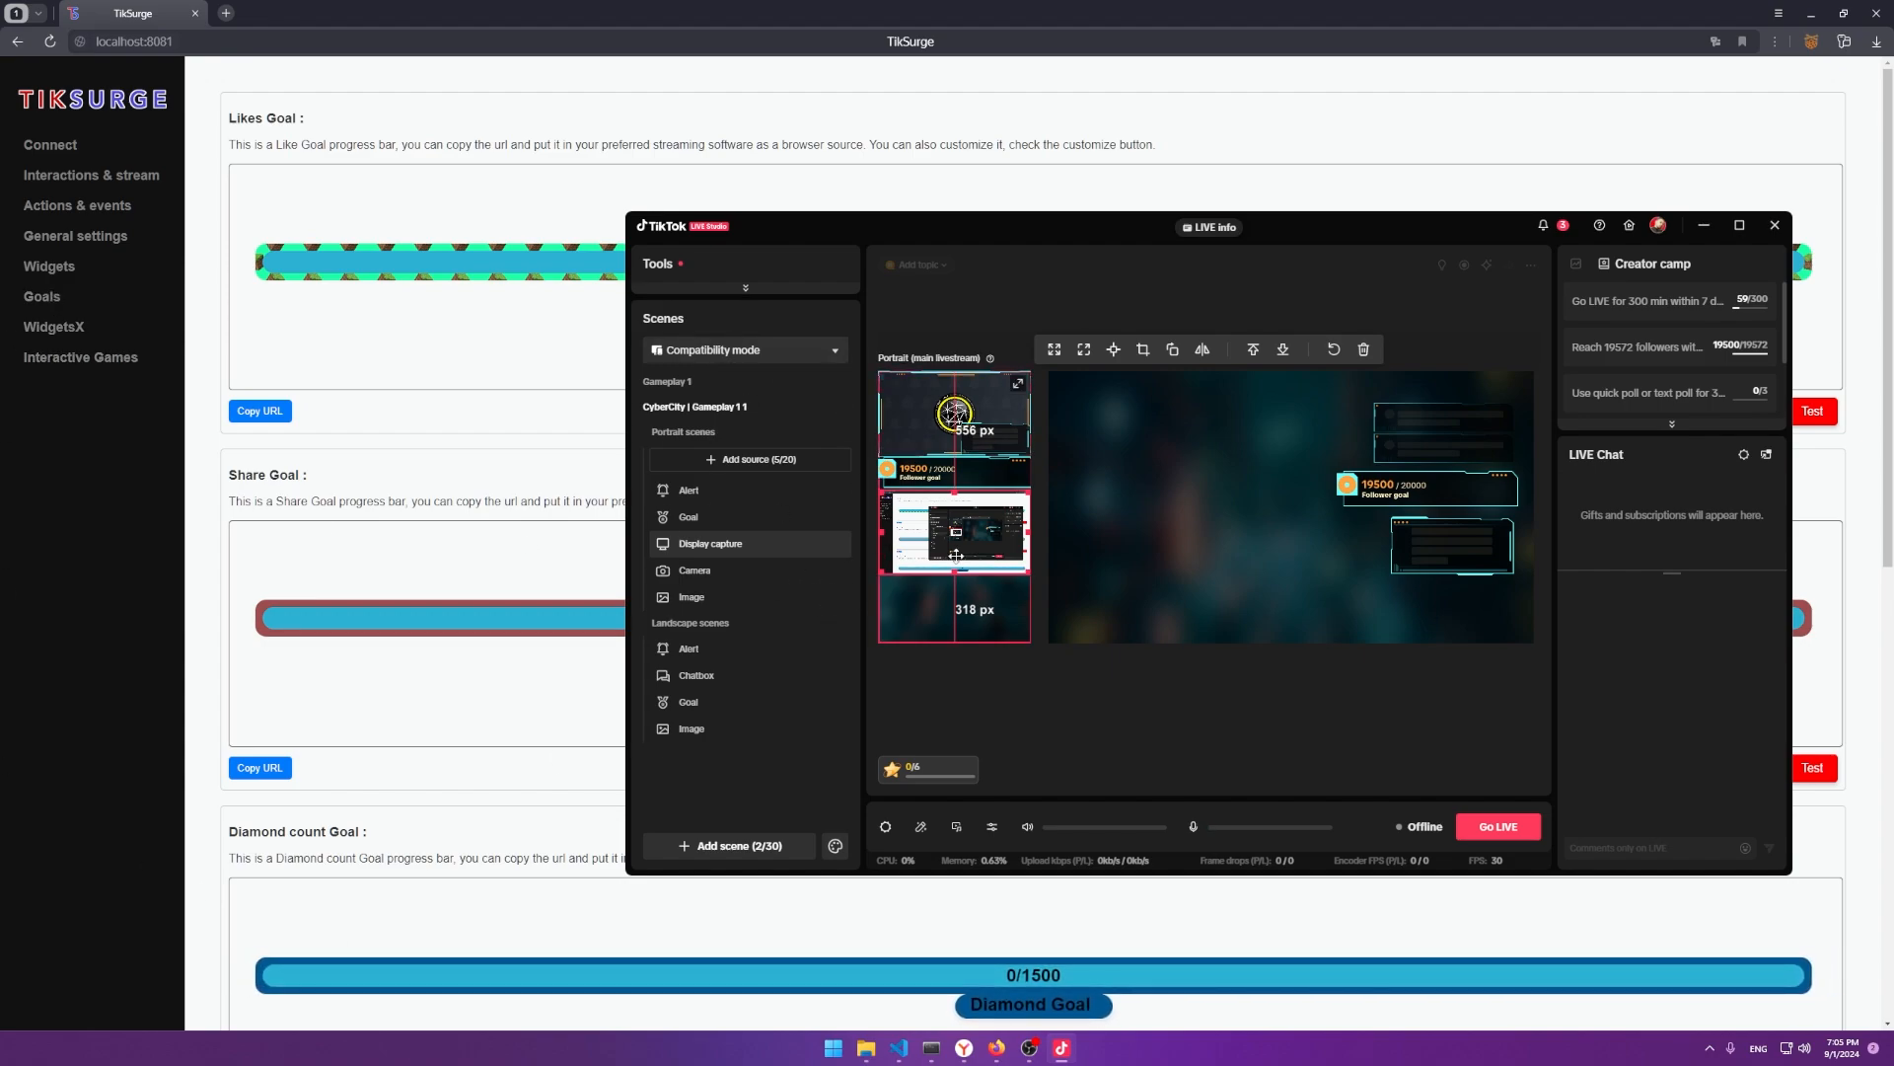
# Bring the TikSurge browser window forward and go to its Widgets page.
pyautogui.click(78, 456)
pyautogui.click(50, 266)
# Preview a test follow alert, then clear the Follow widget's Content value and save.
pyautogui.click(1827, 419)
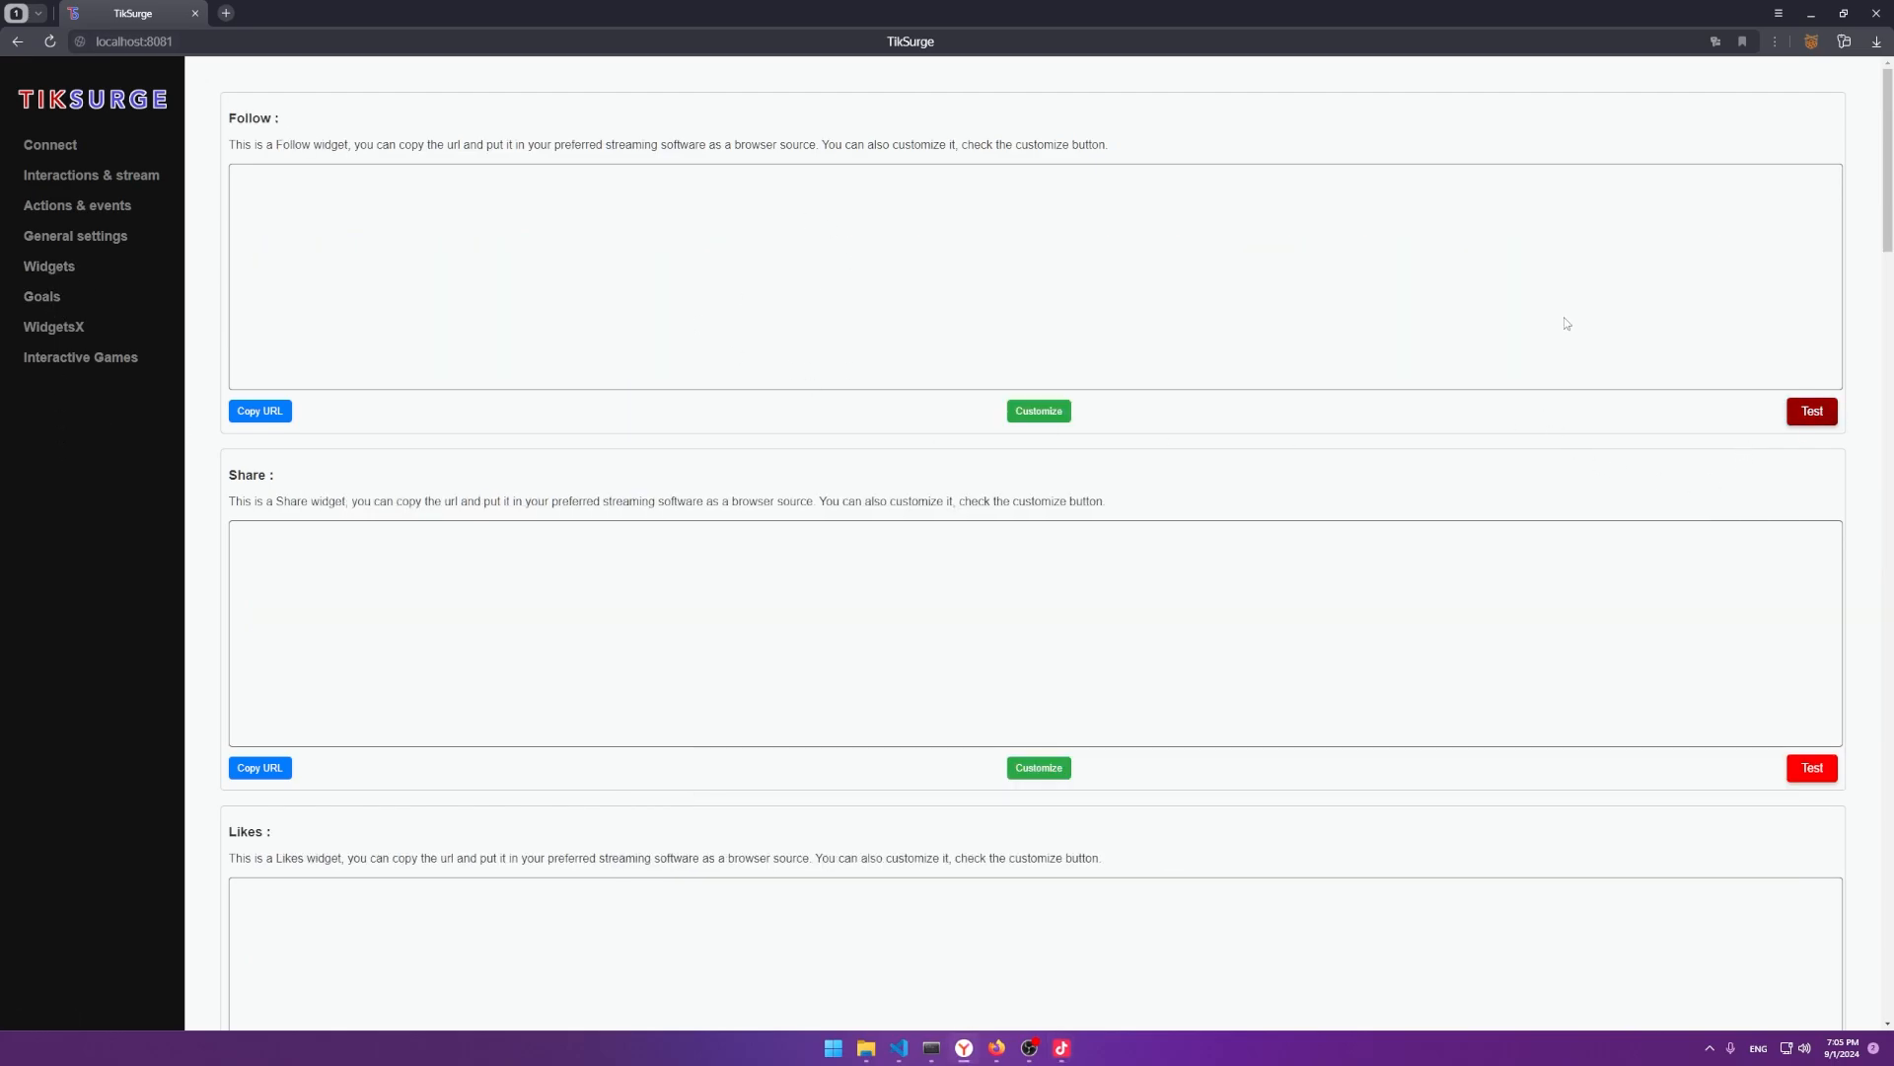
pyautogui.click(1036, 411)
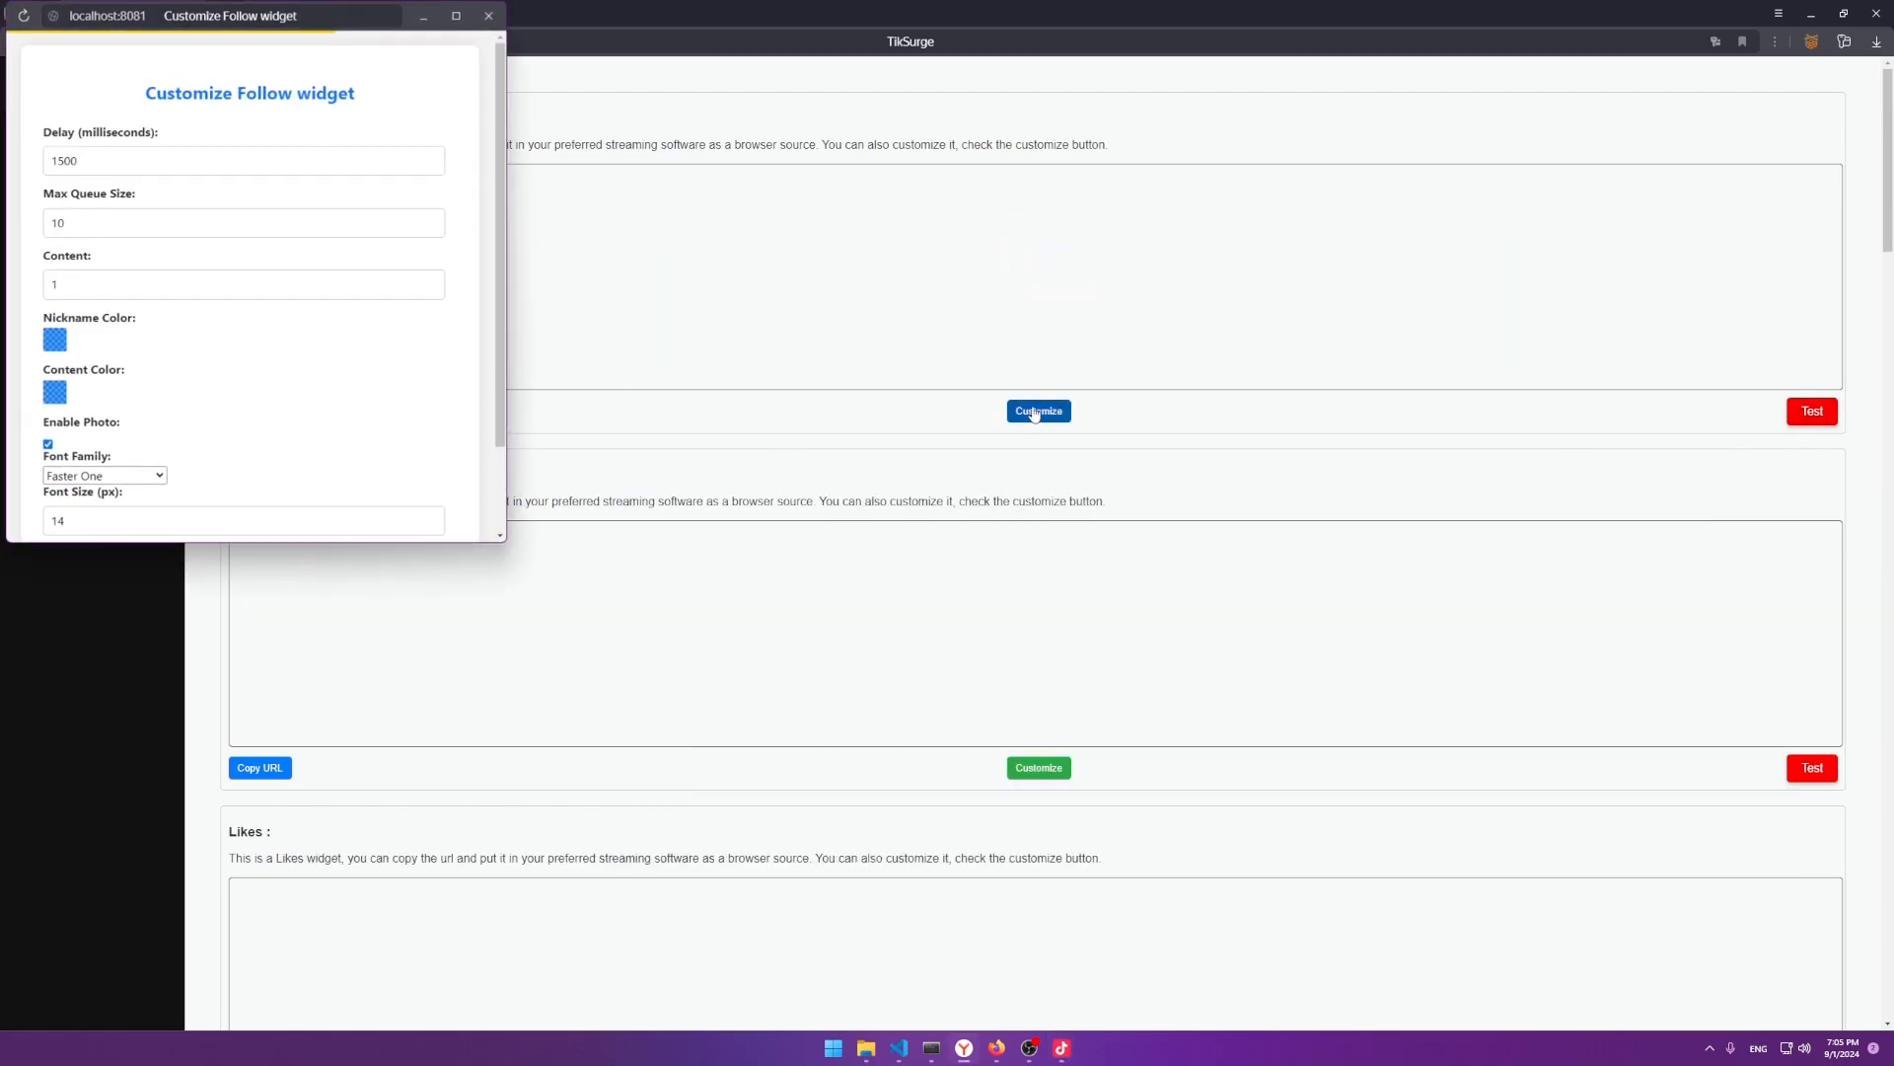
pyautogui.moveTo(329, 10); pyautogui.dragTo(706, 266)
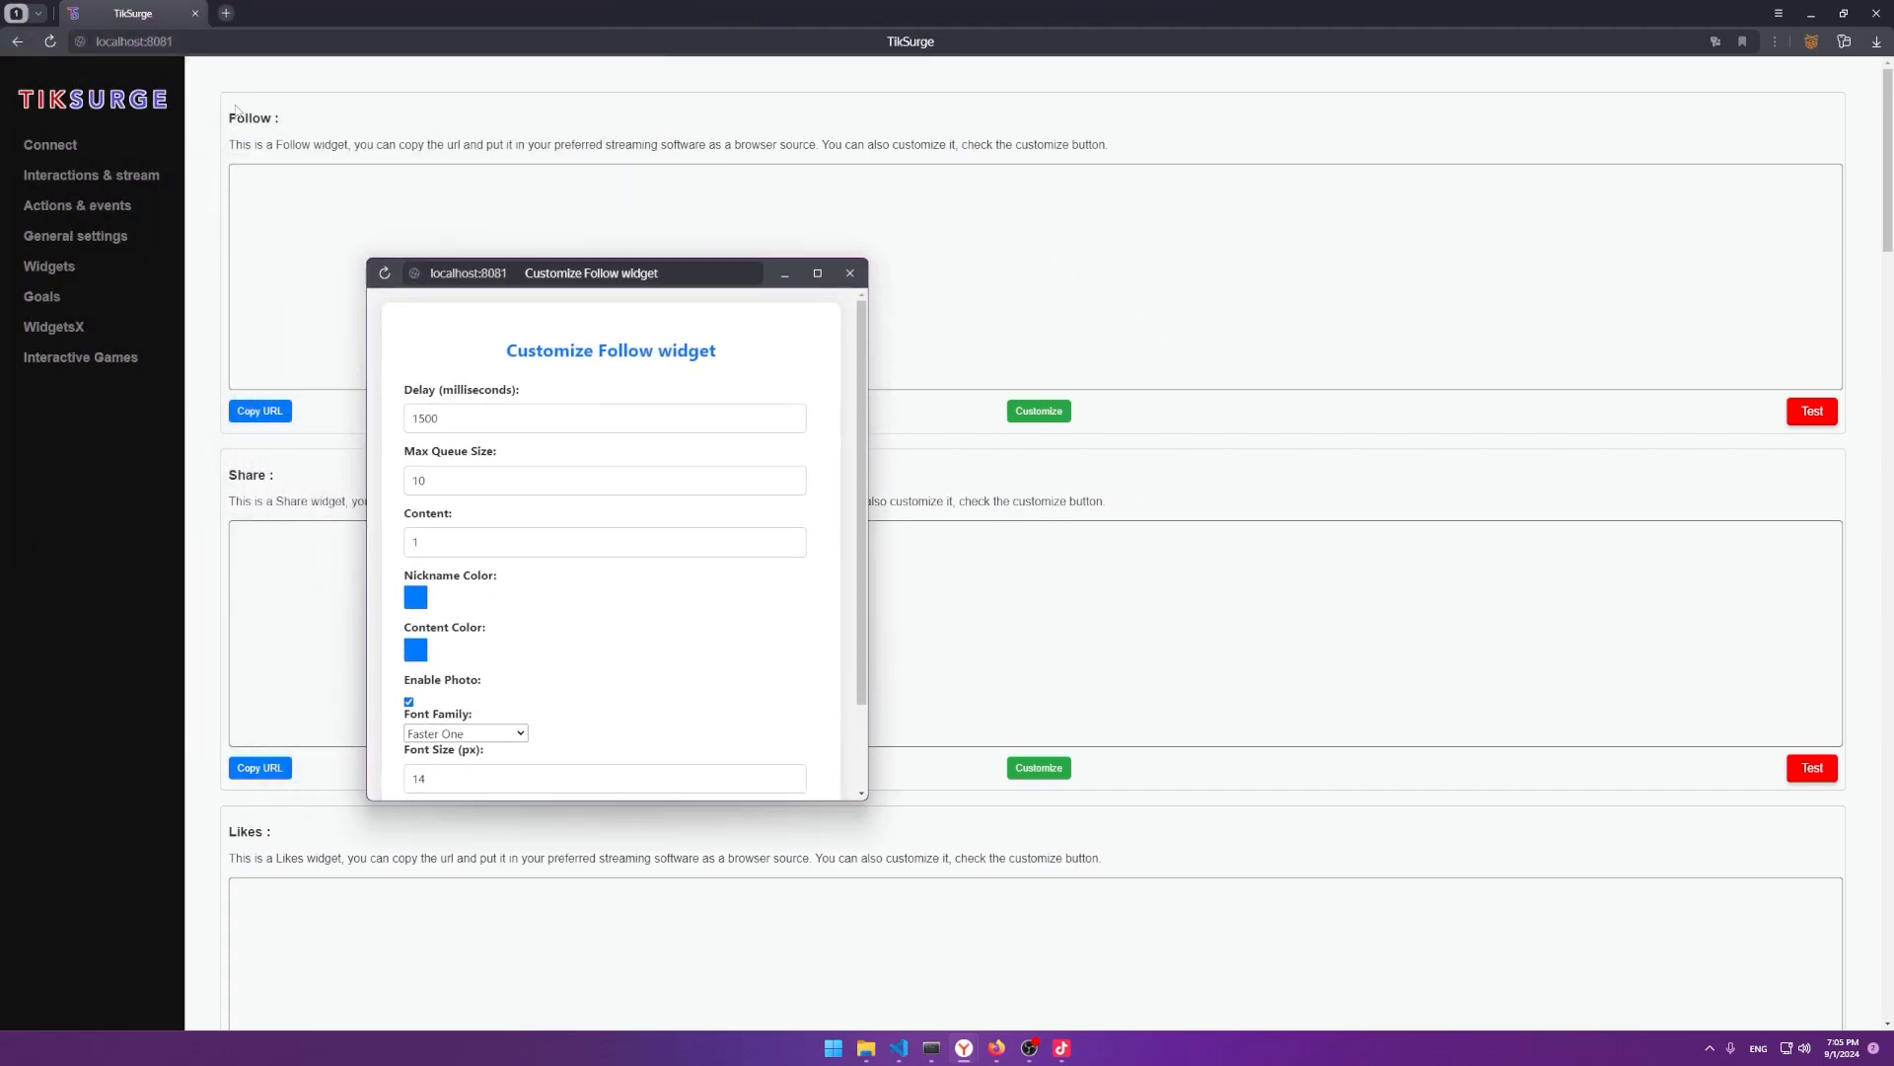
pyautogui.scroll(-1, 666, 706)
pyautogui.scroll(1, 528, 629)
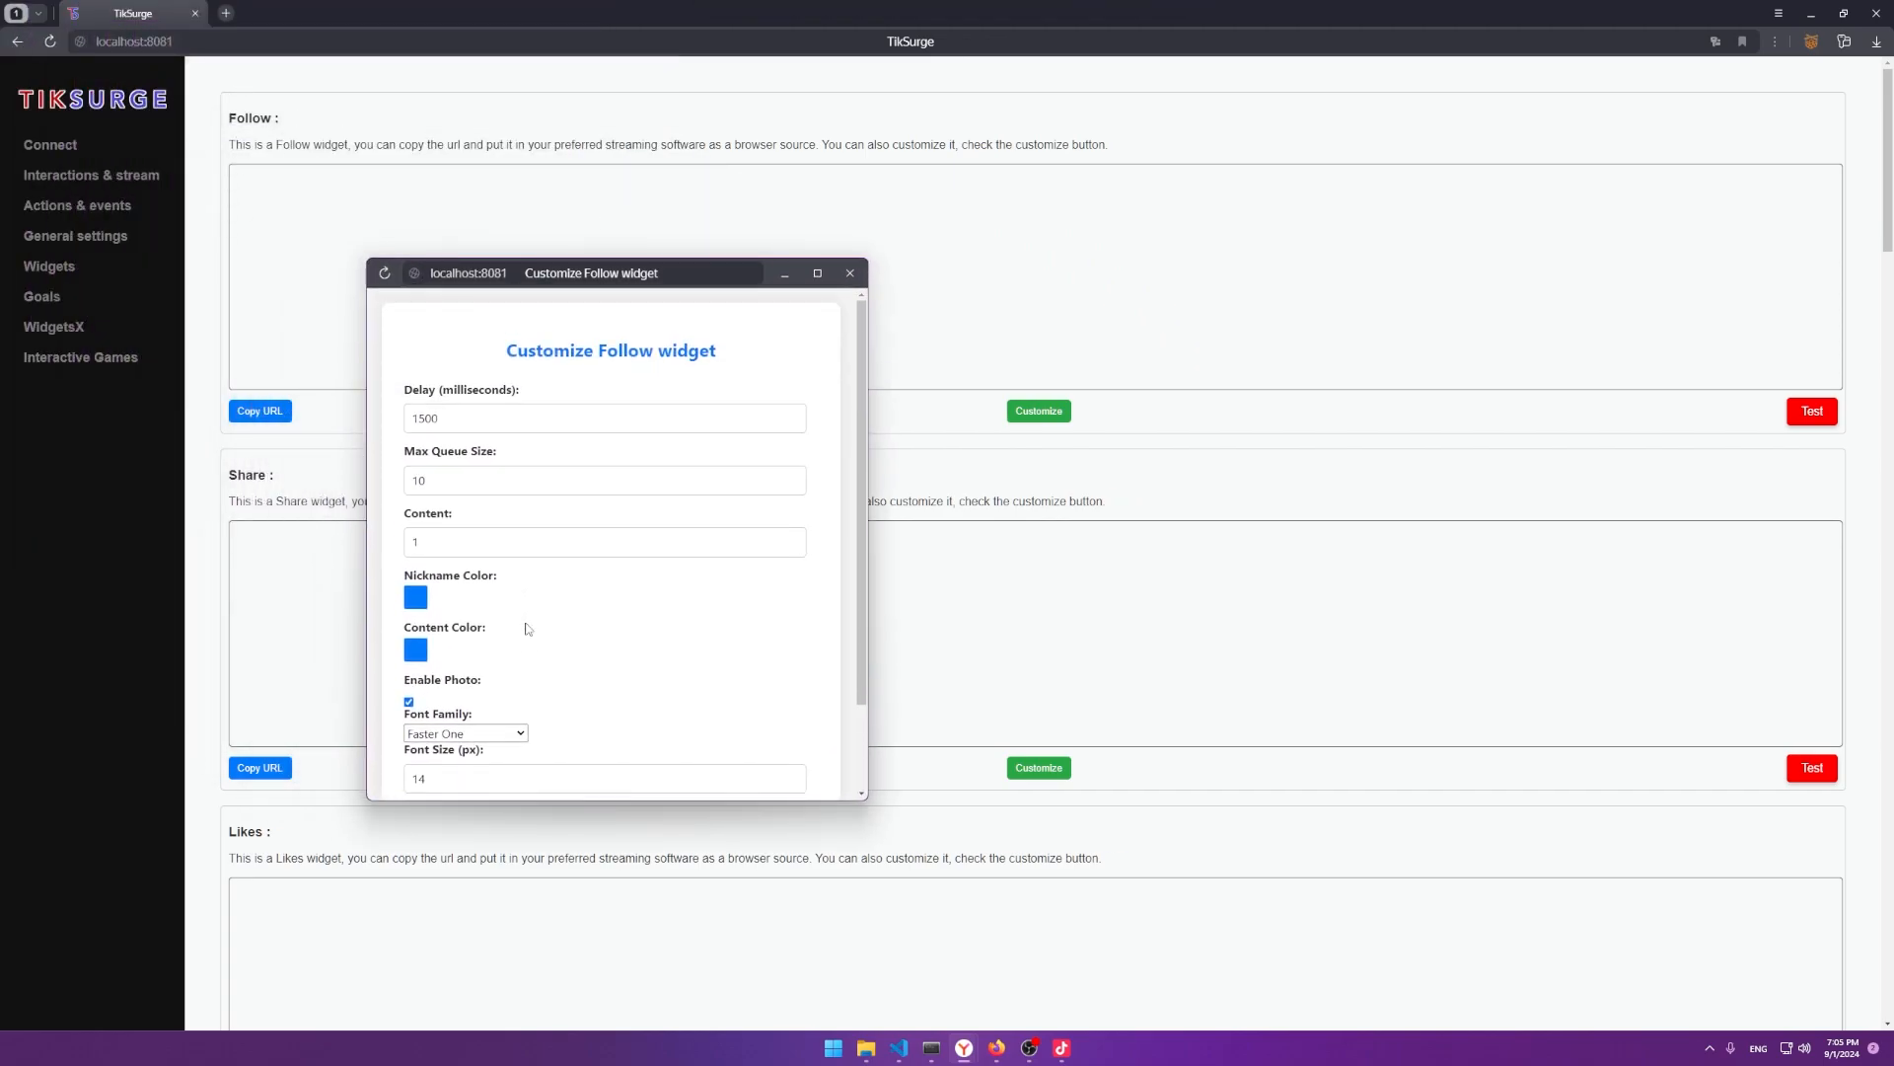
pyautogui.doubleClick(469, 538)
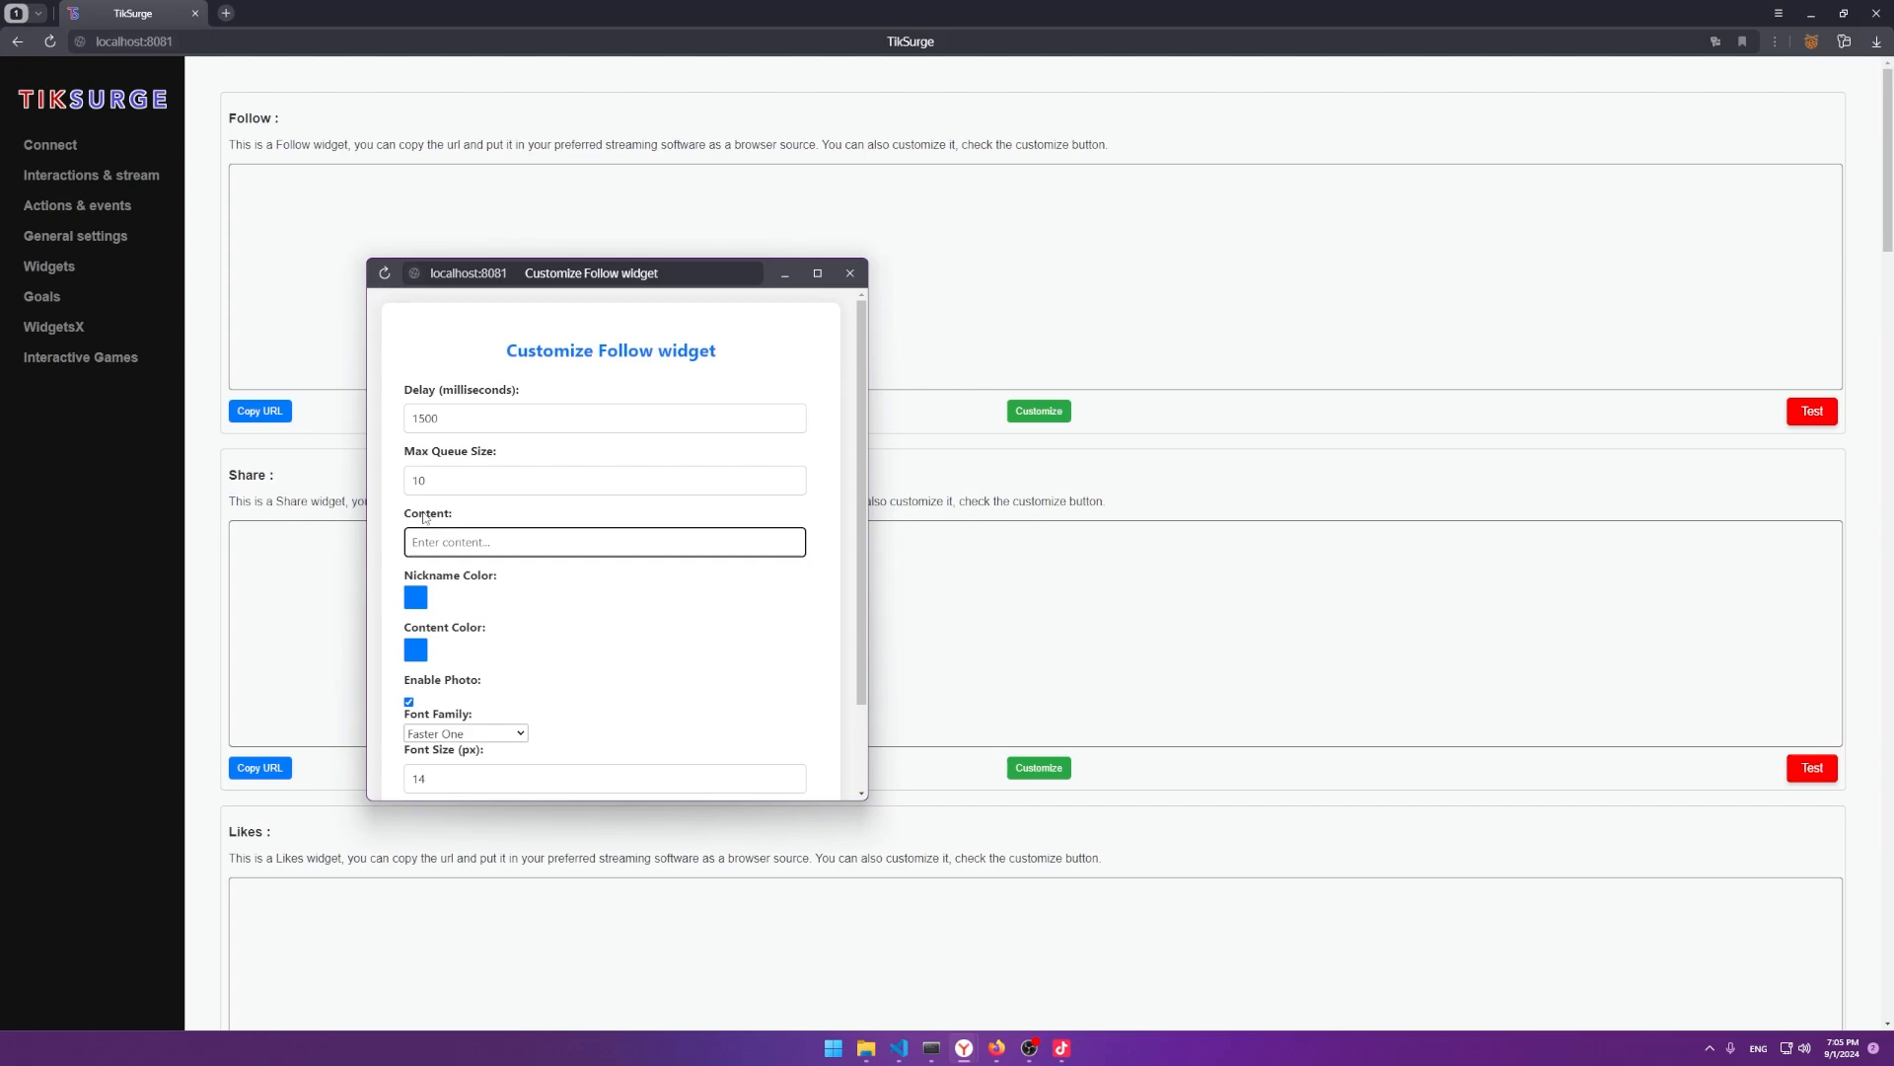
pyautogui.scroll(-2, 817, 490)
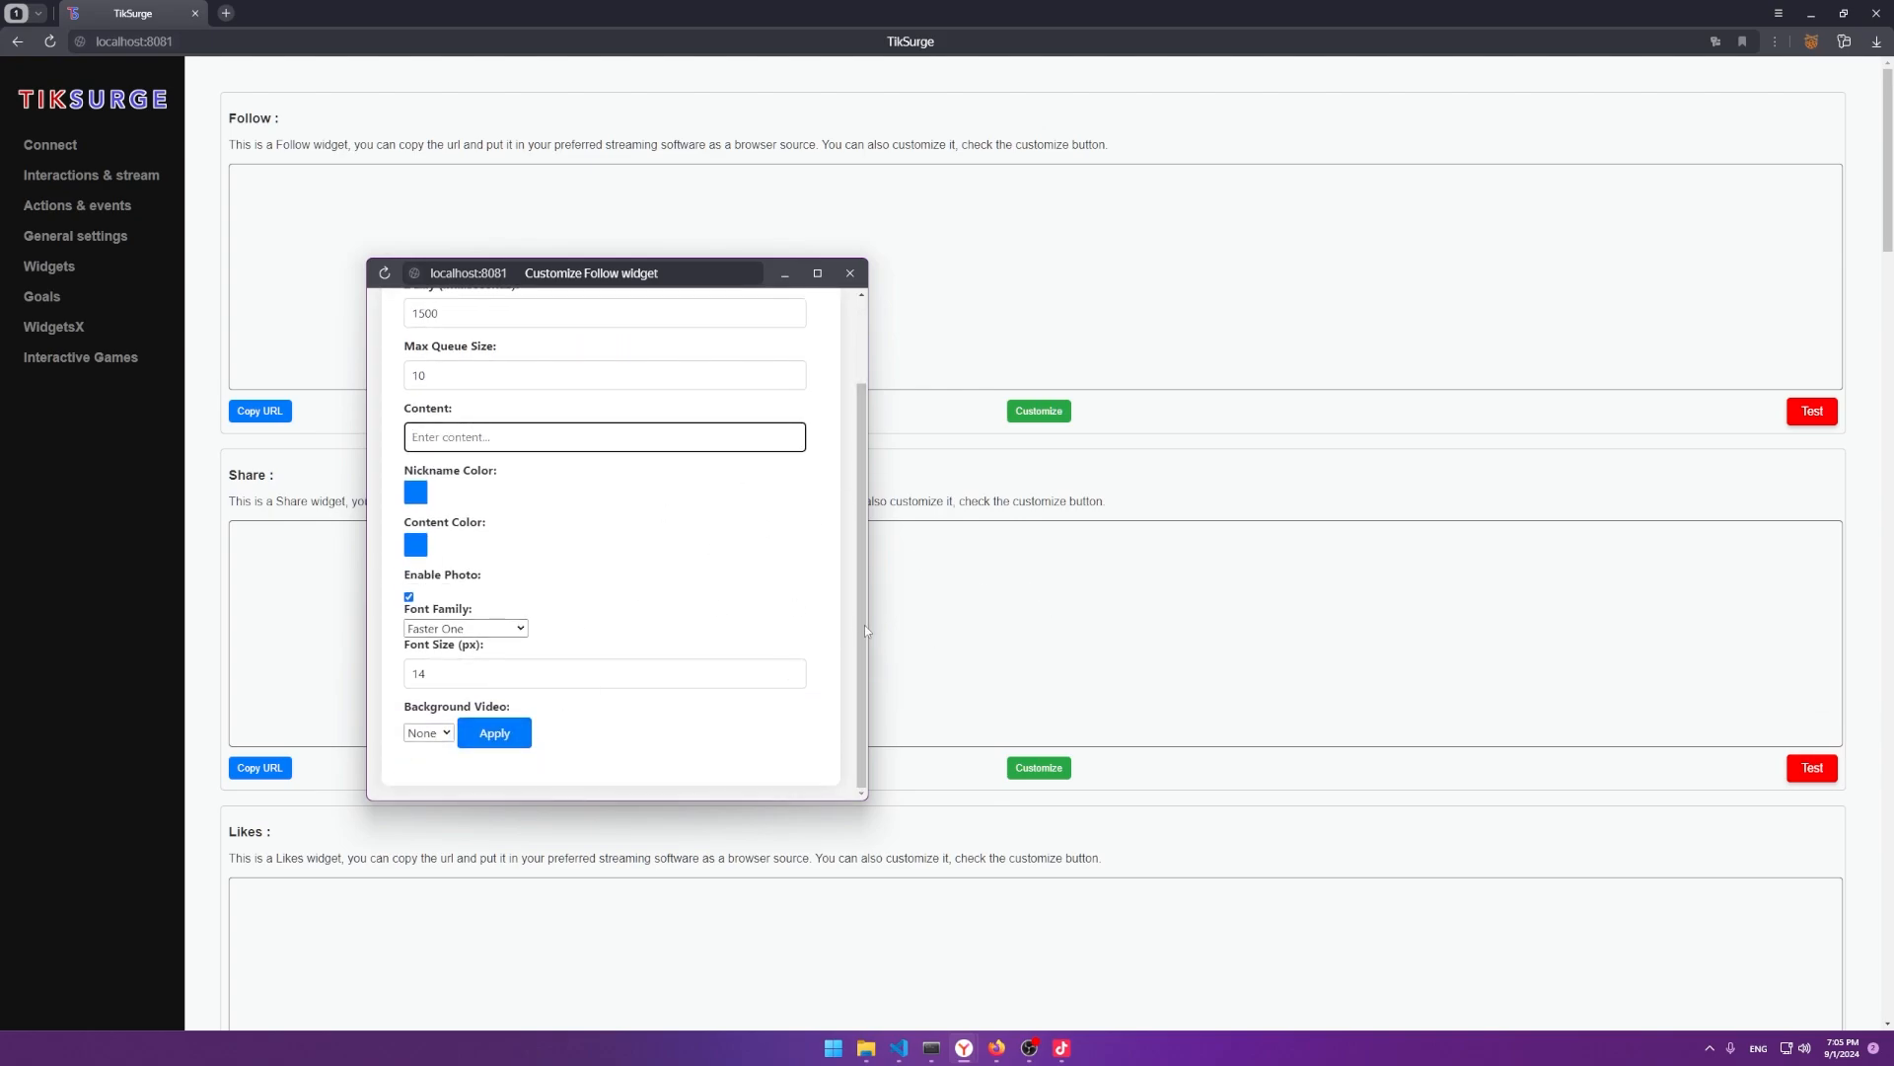
pyautogui.click(495, 734)
pyautogui.click(764, 410)
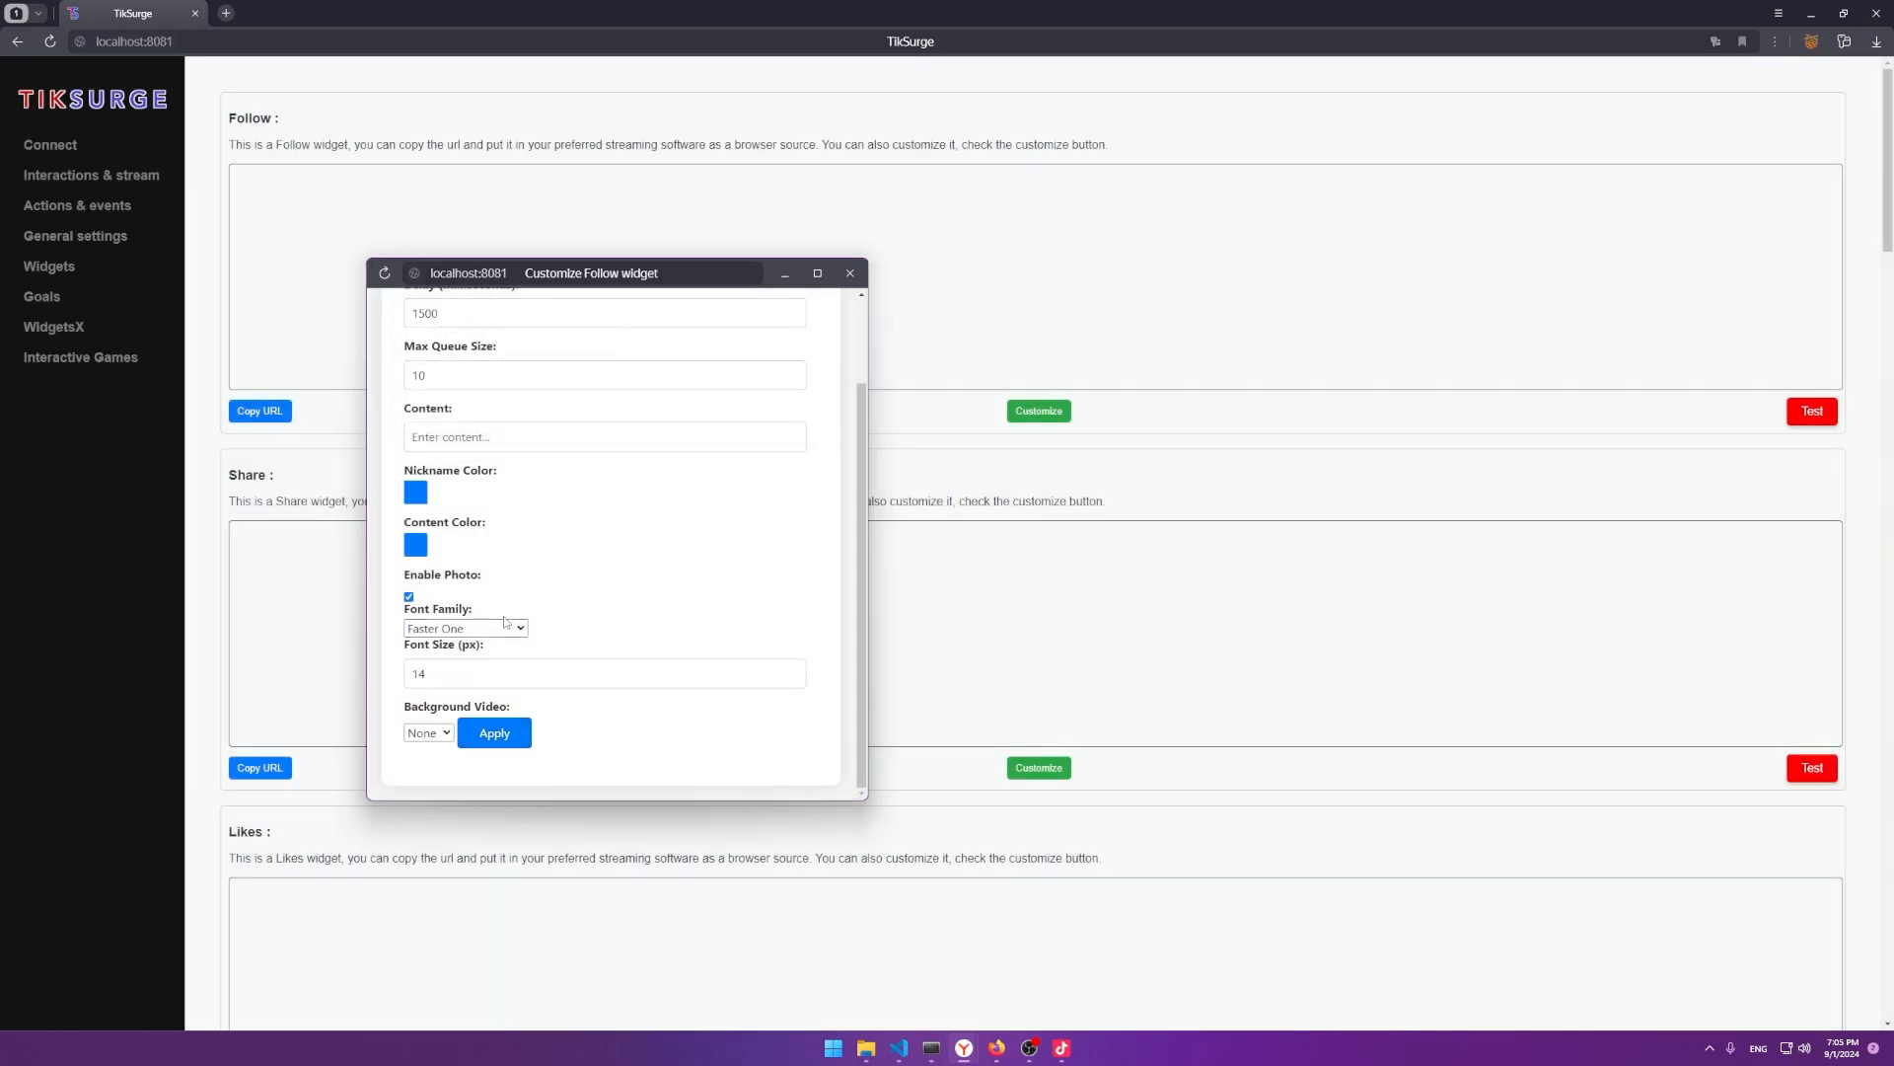
# Give the Follow widget Luckiest Guy font, 25 px size and jj.mp4 background, then save.
pyautogui.click(465, 628)
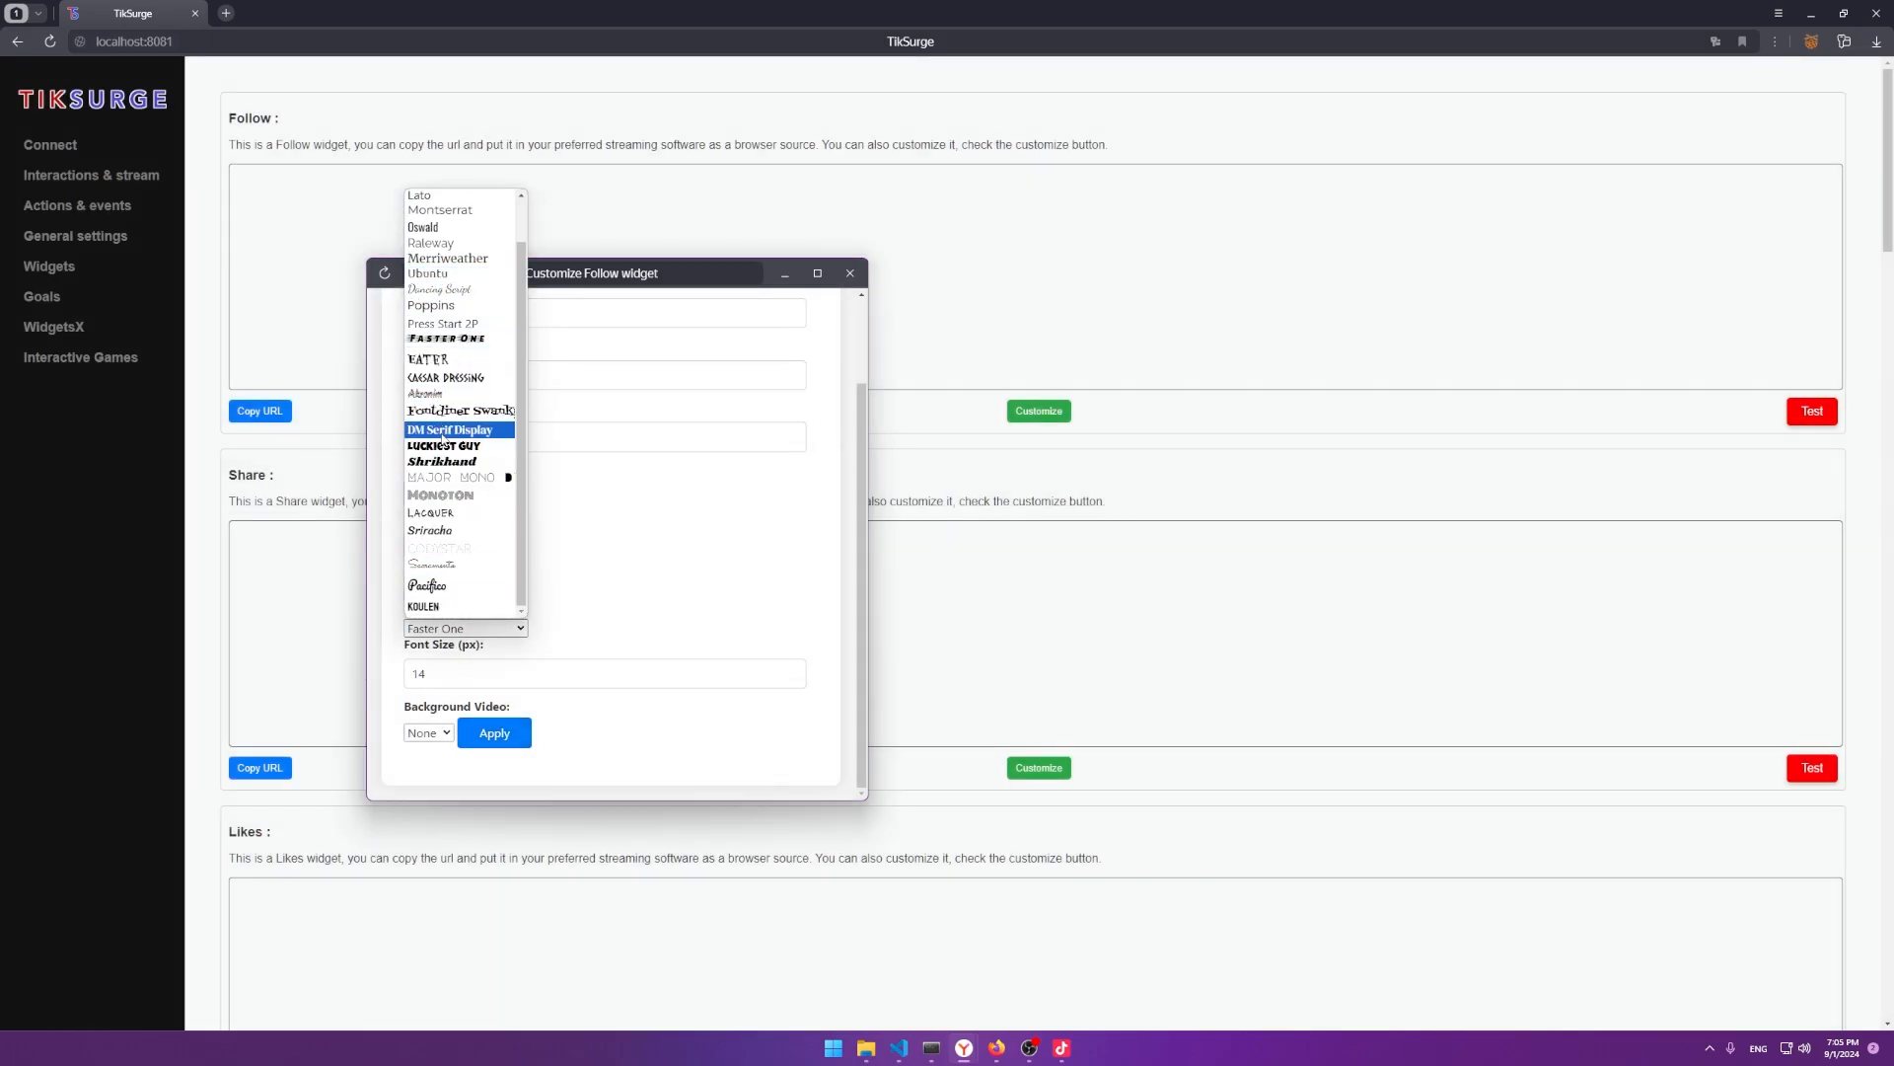
pyautogui.click(444, 446)
pyautogui.press('Tab')
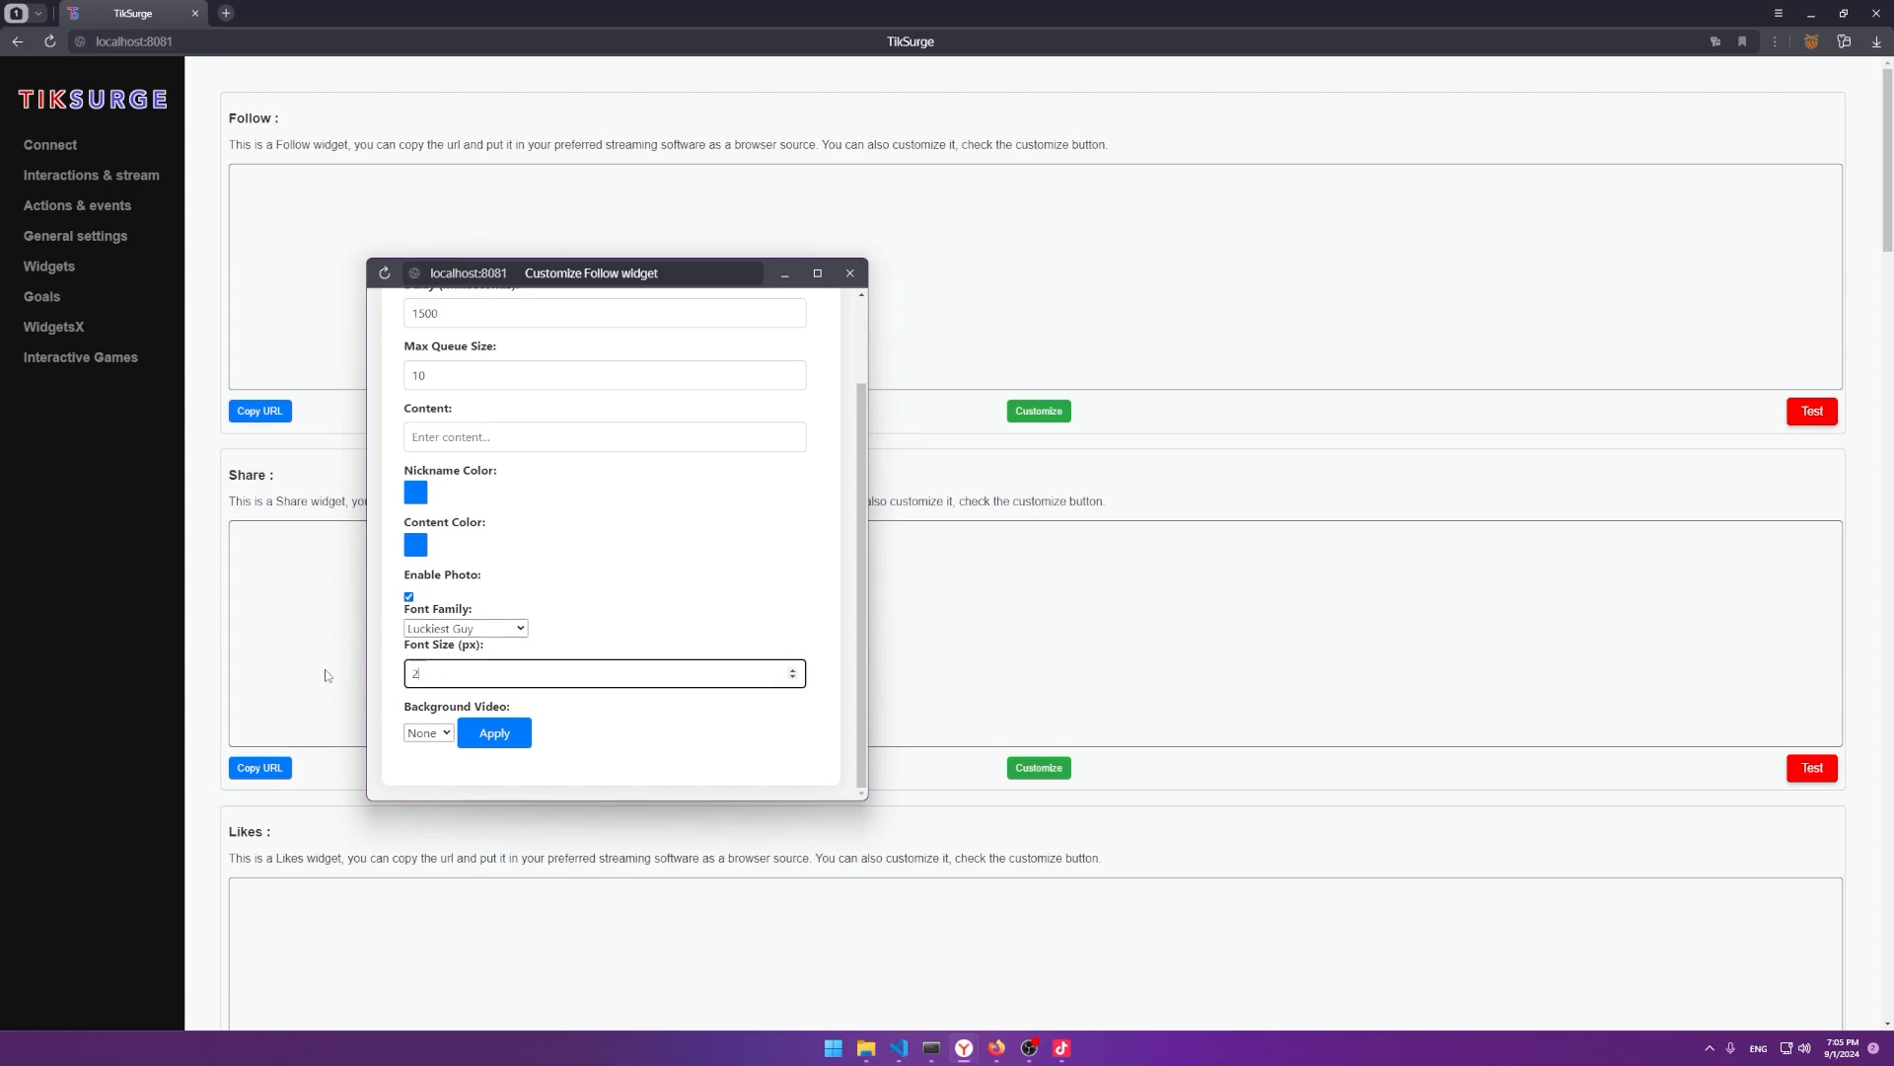
pyautogui.click(425, 730)
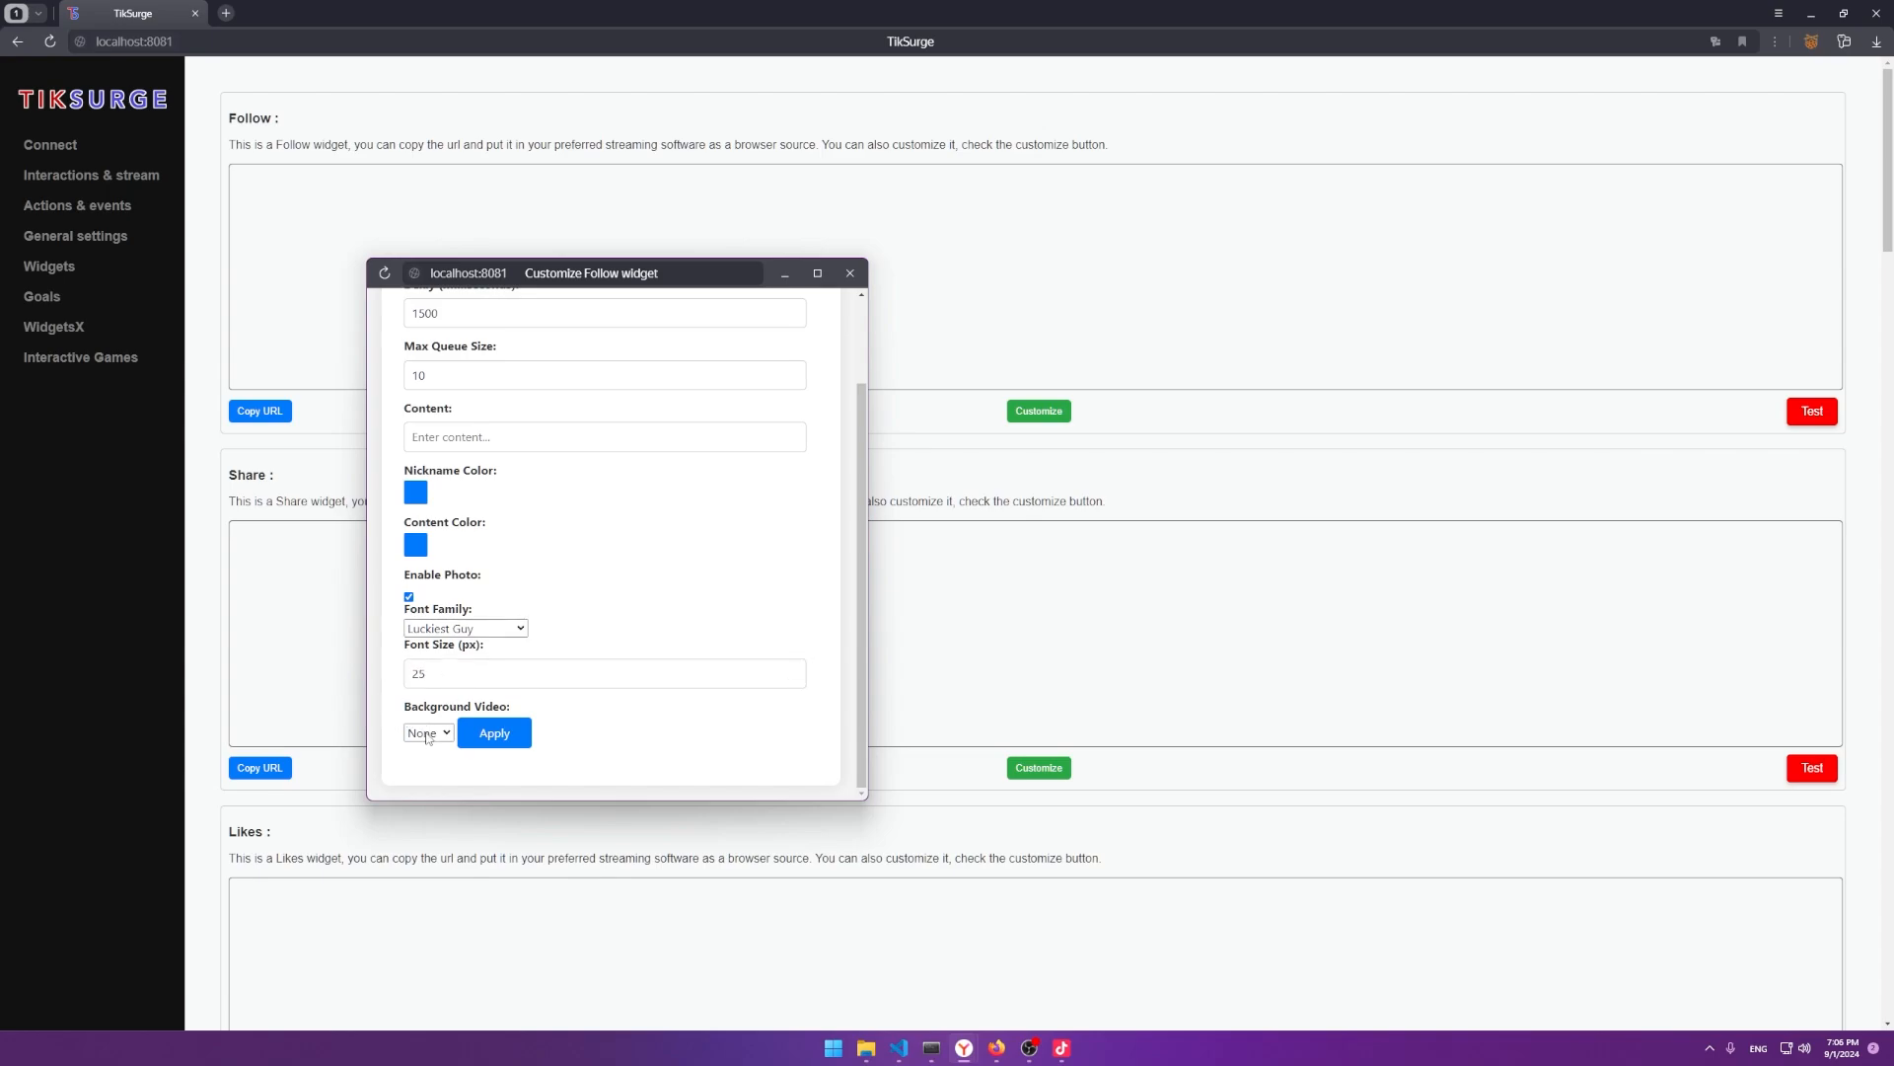
pyautogui.click(427, 735)
pyautogui.click(424, 767)
pyautogui.scroll(2, 416, 738)
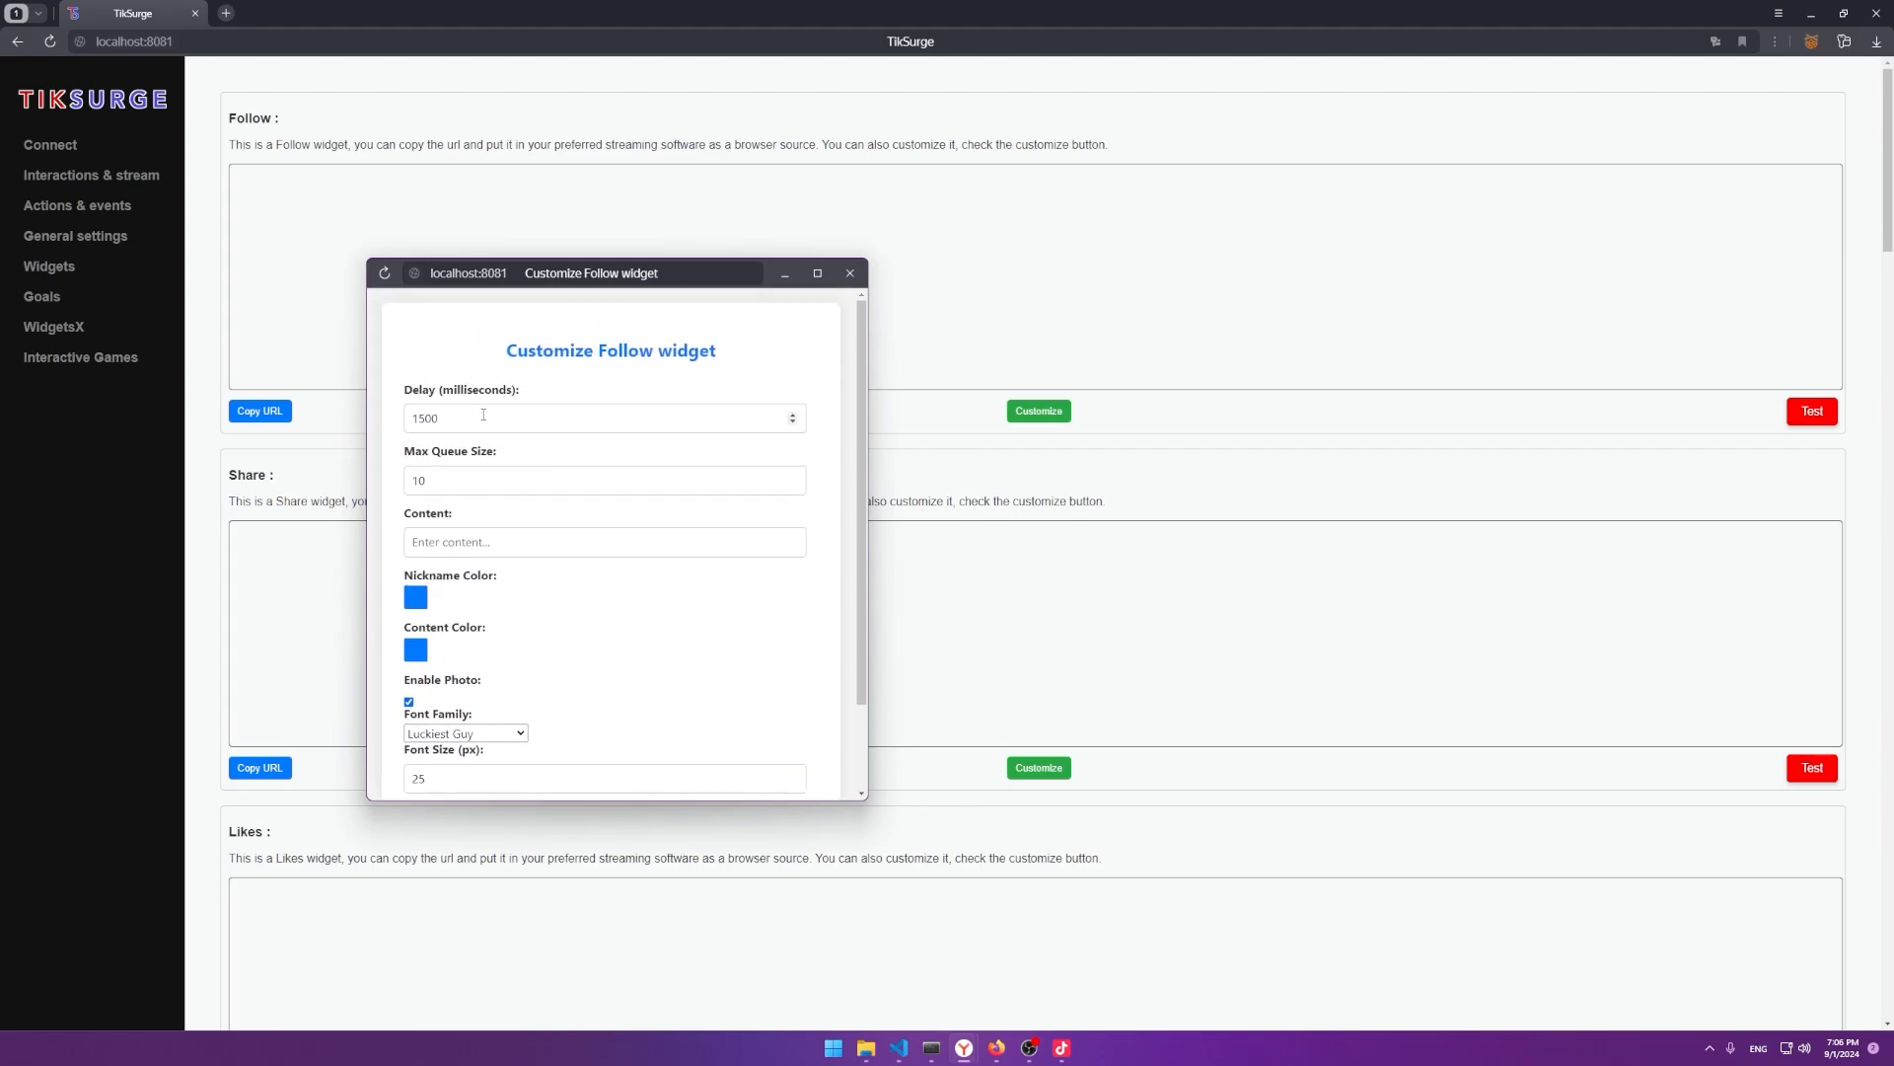
pyautogui.click(452, 422)
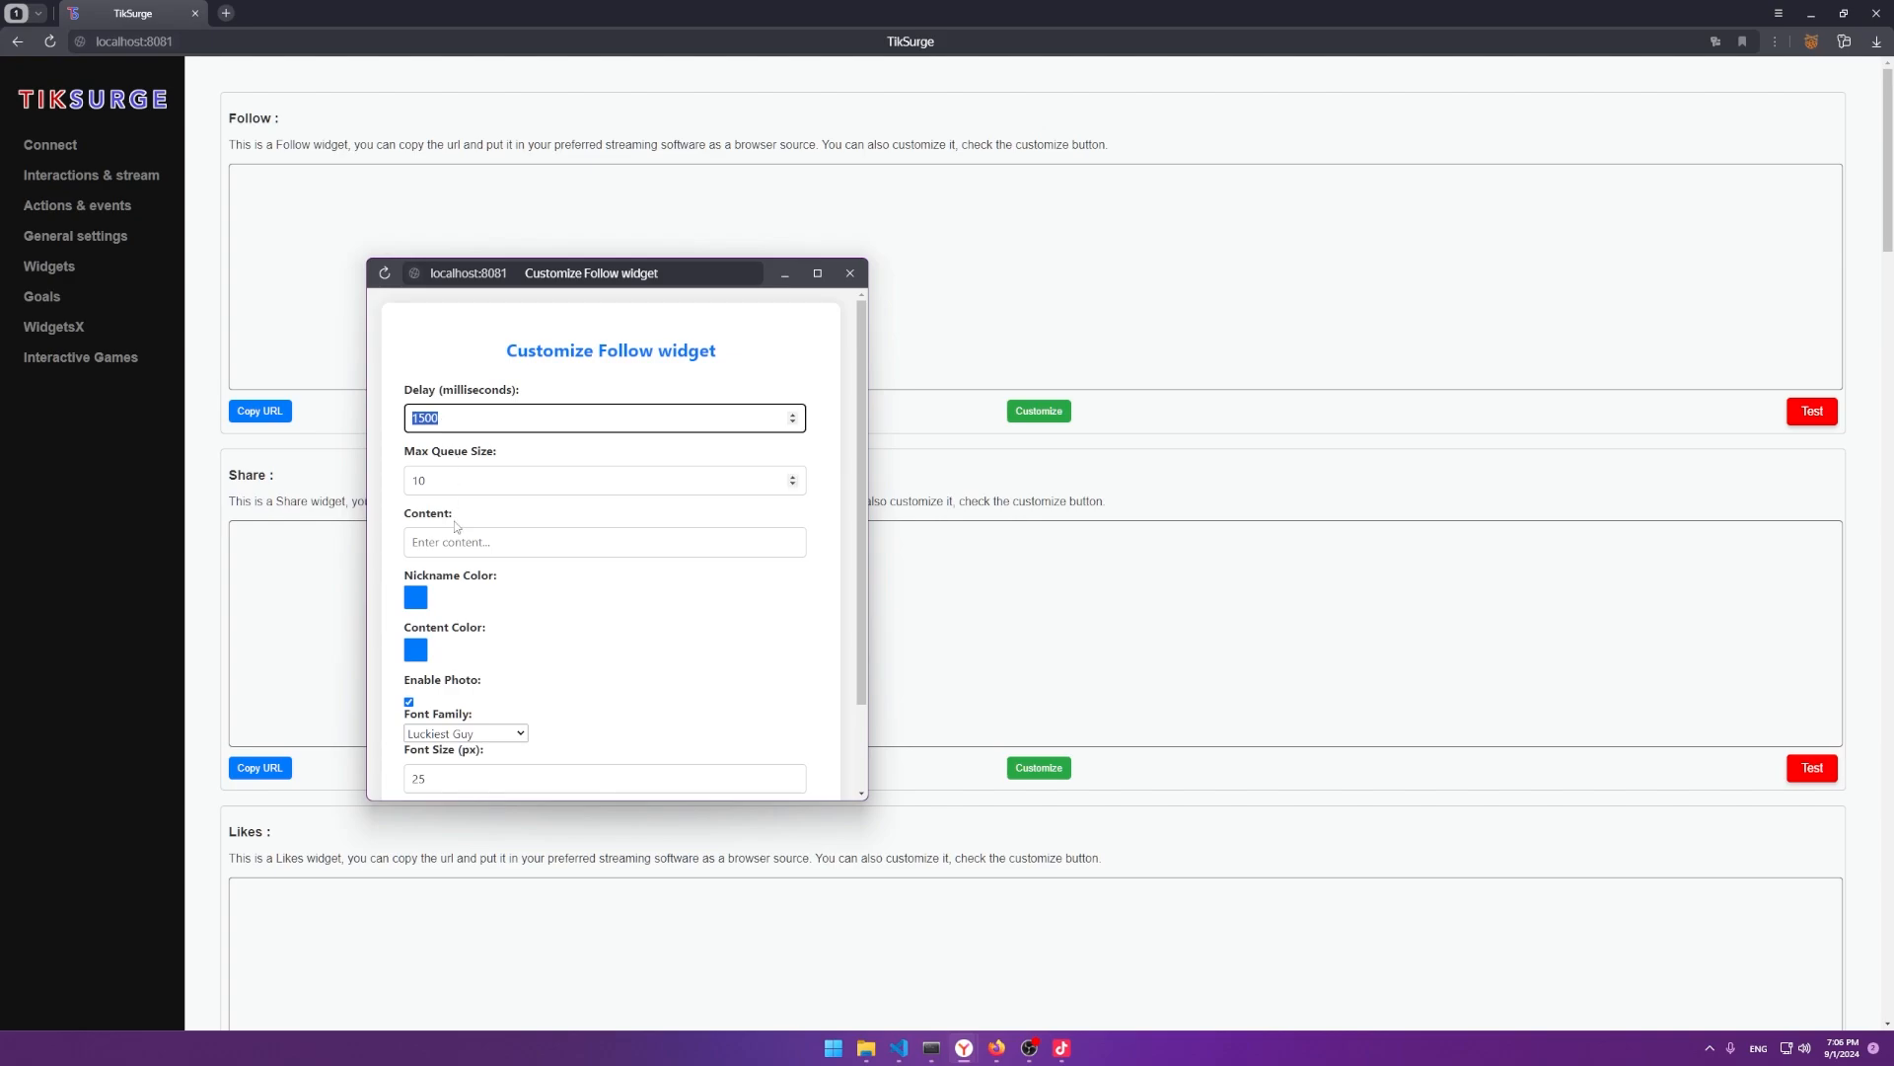
pyautogui.scroll(-1, 567, 651)
pyautogui.scroll(1, 592, 543)
pyautogui.scroll(-1, 592, 543)
pyautogui.click(495, 734)
pyautogui.click(760, 403)
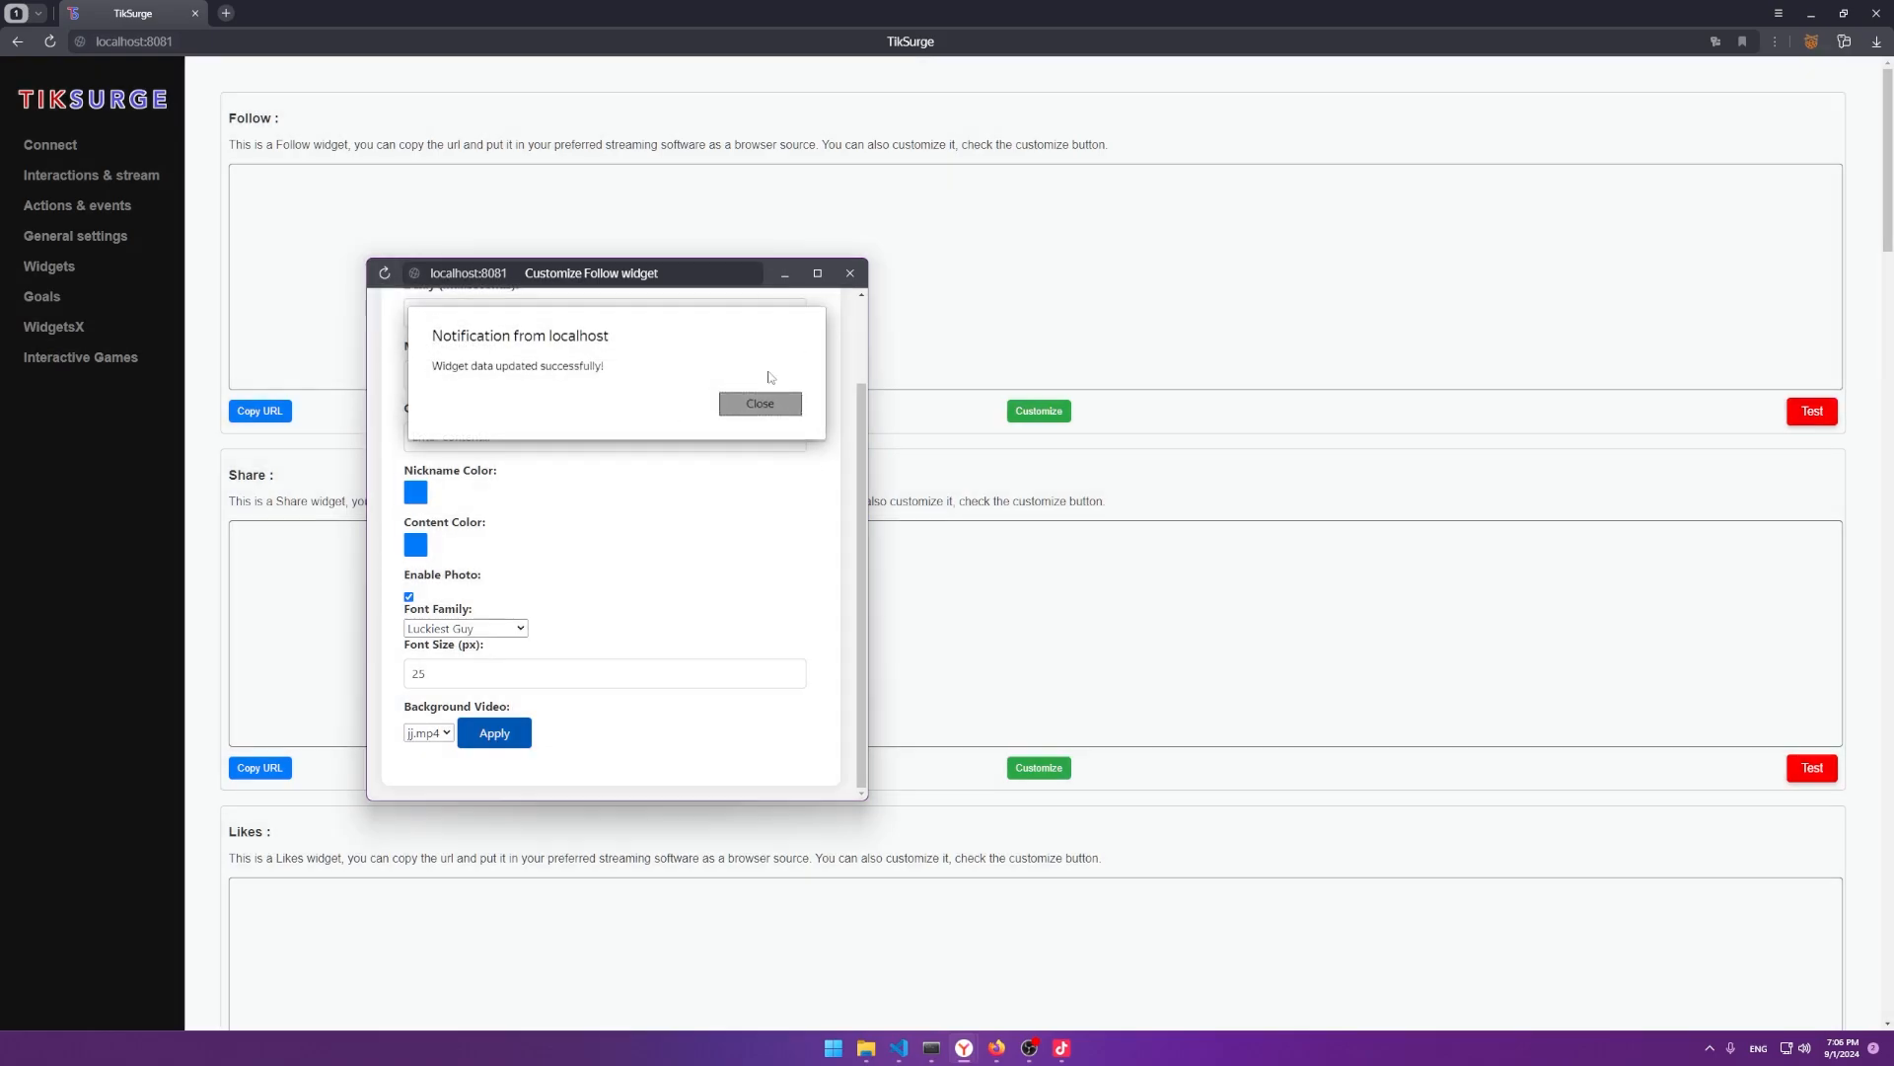
pyautogui.click(849, 273)
# Set the Follow widget's background video to None and save it.
pyautogui.click(1810, 413)
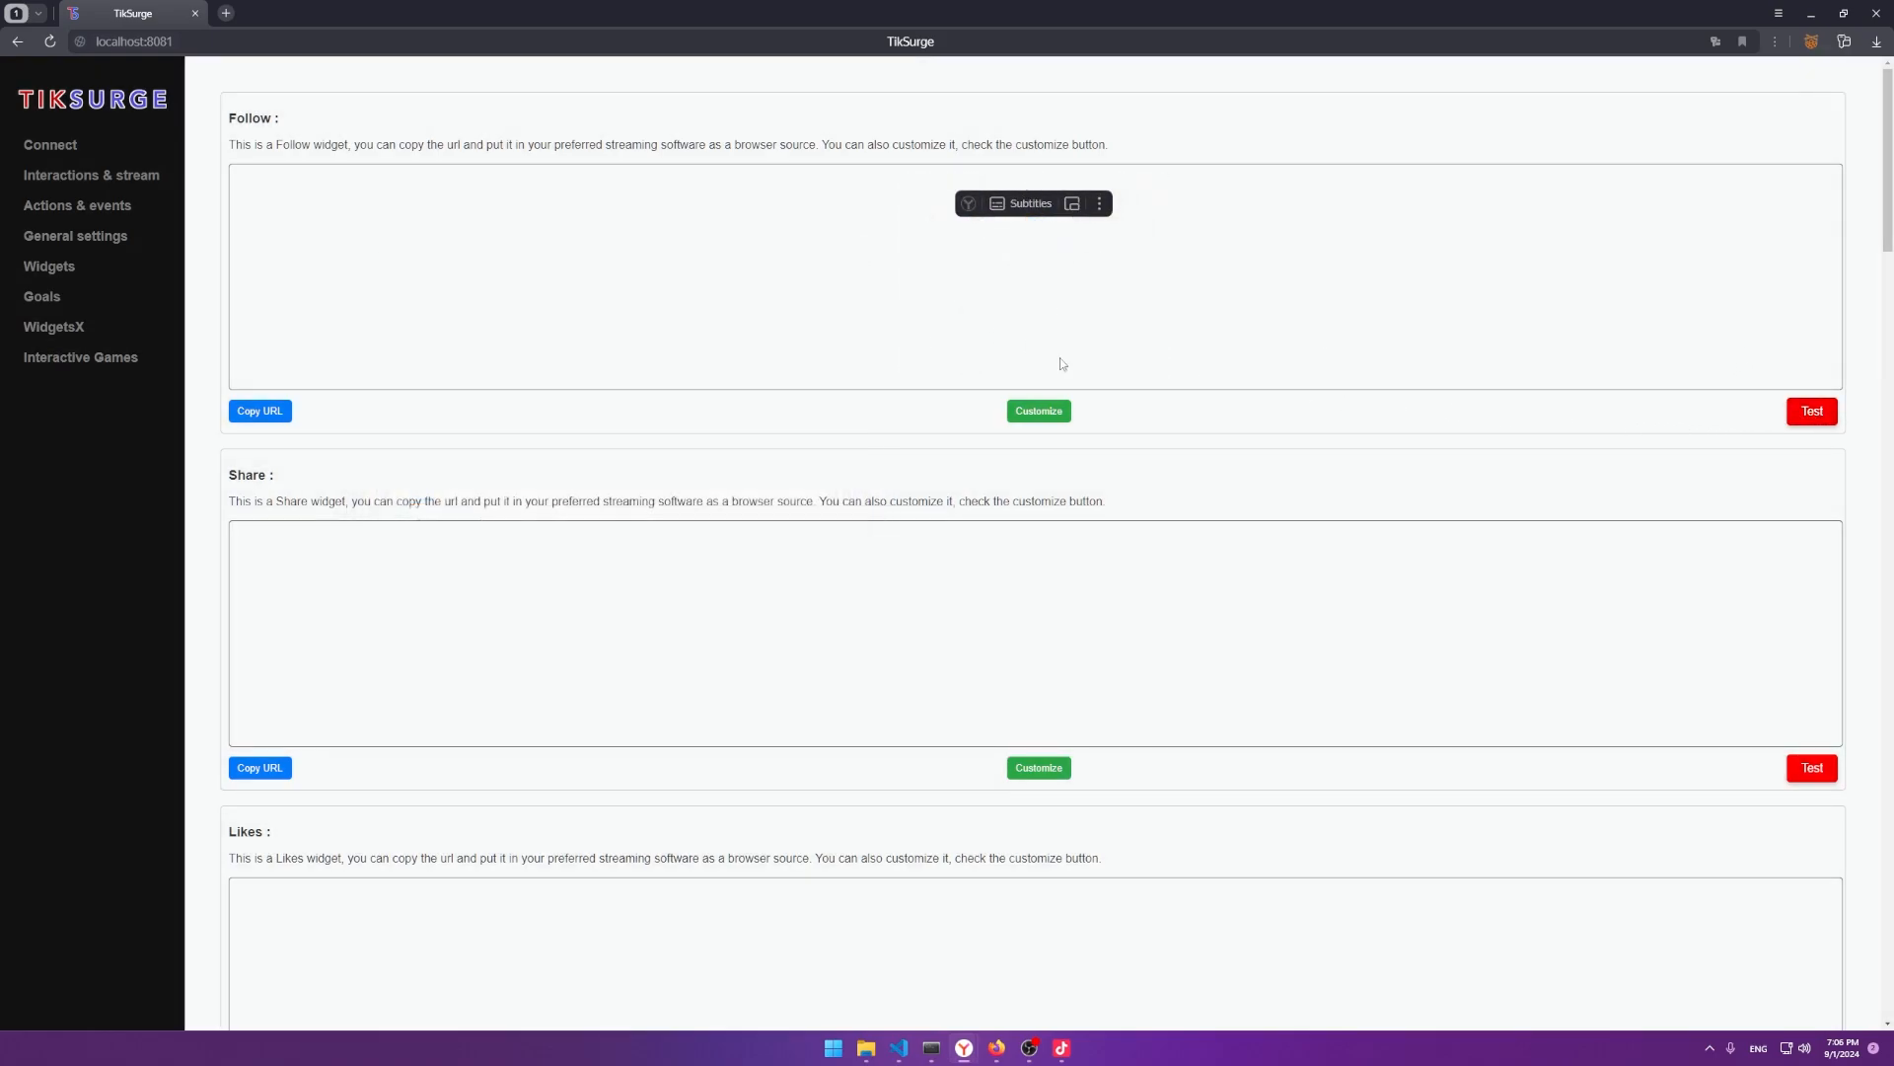
pyautogui.click(1039, 410)
pyautogui.scroll(-3, 479, 496)
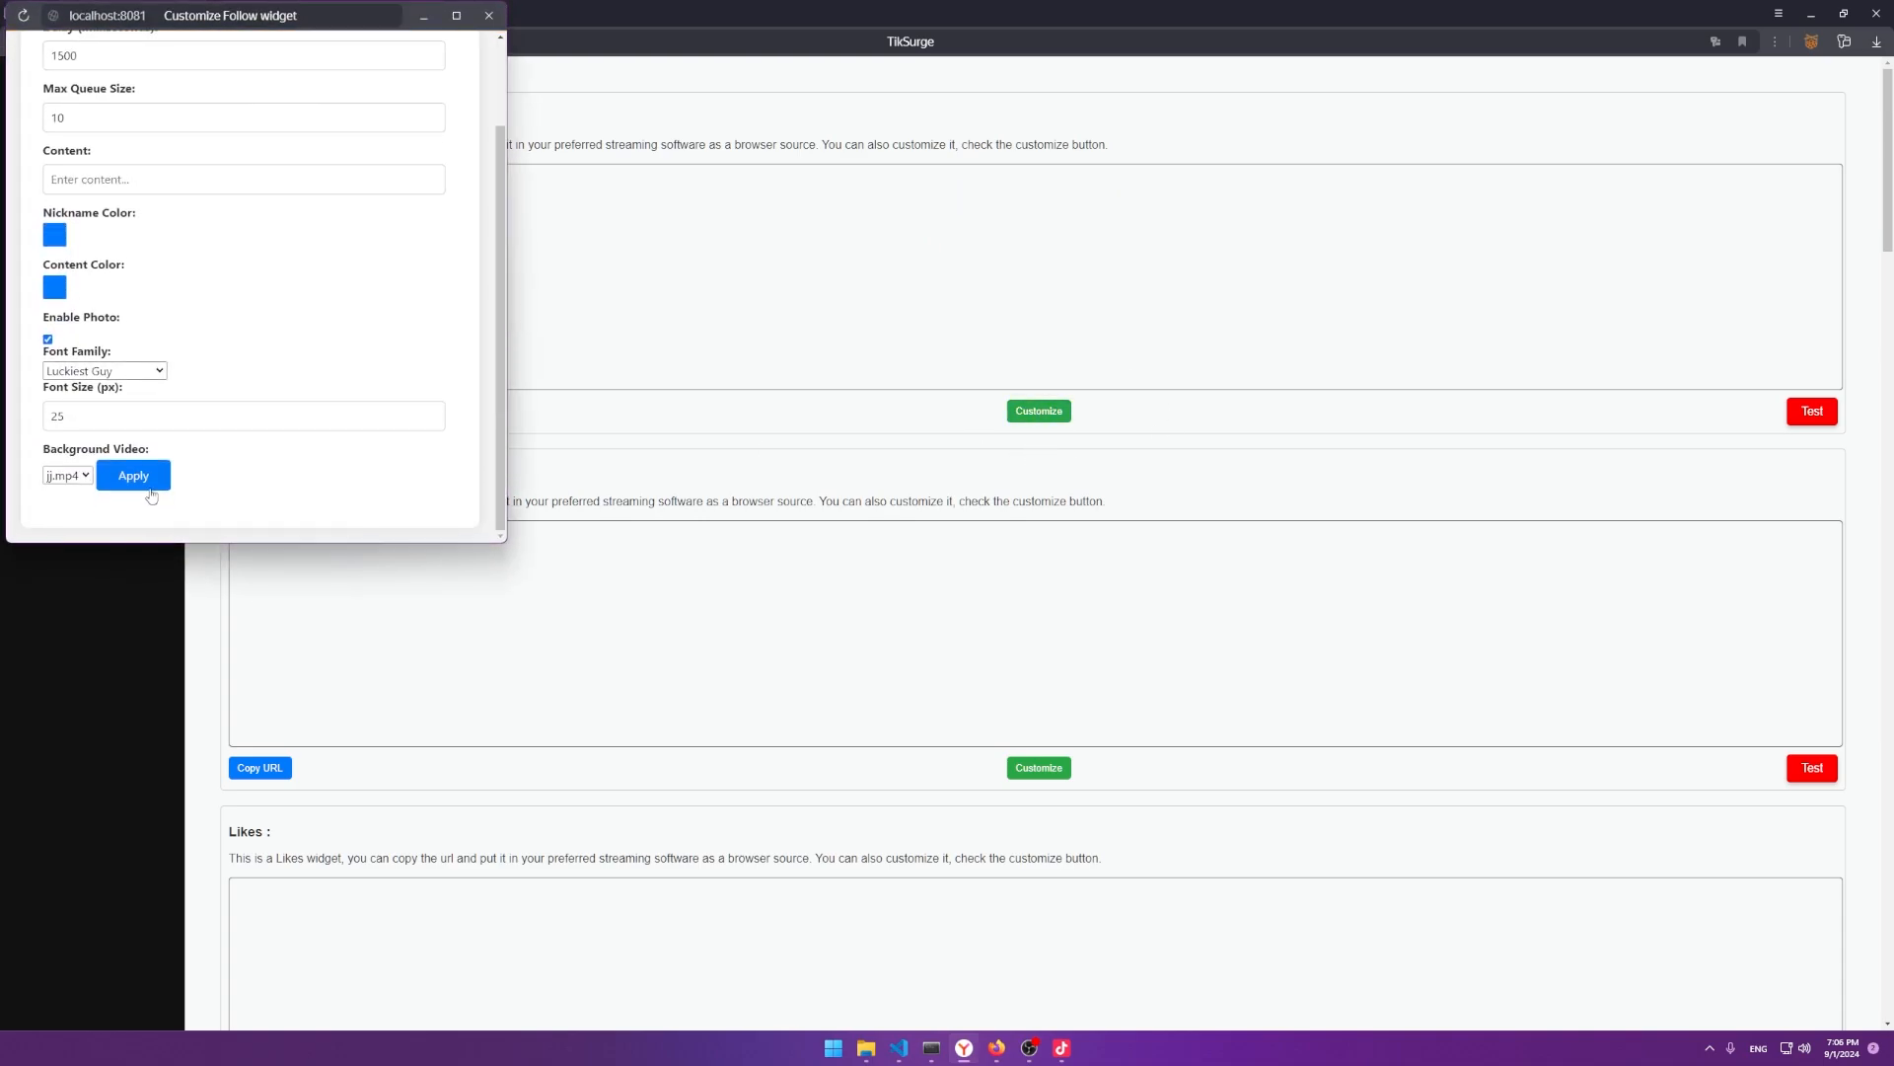
pyautogui.click(102, 478)
pyautogui.click(435, 139)
pyautogui.click(65, 475)
pyautogui.click(61, 494)
pyautogui.click(133, 476)
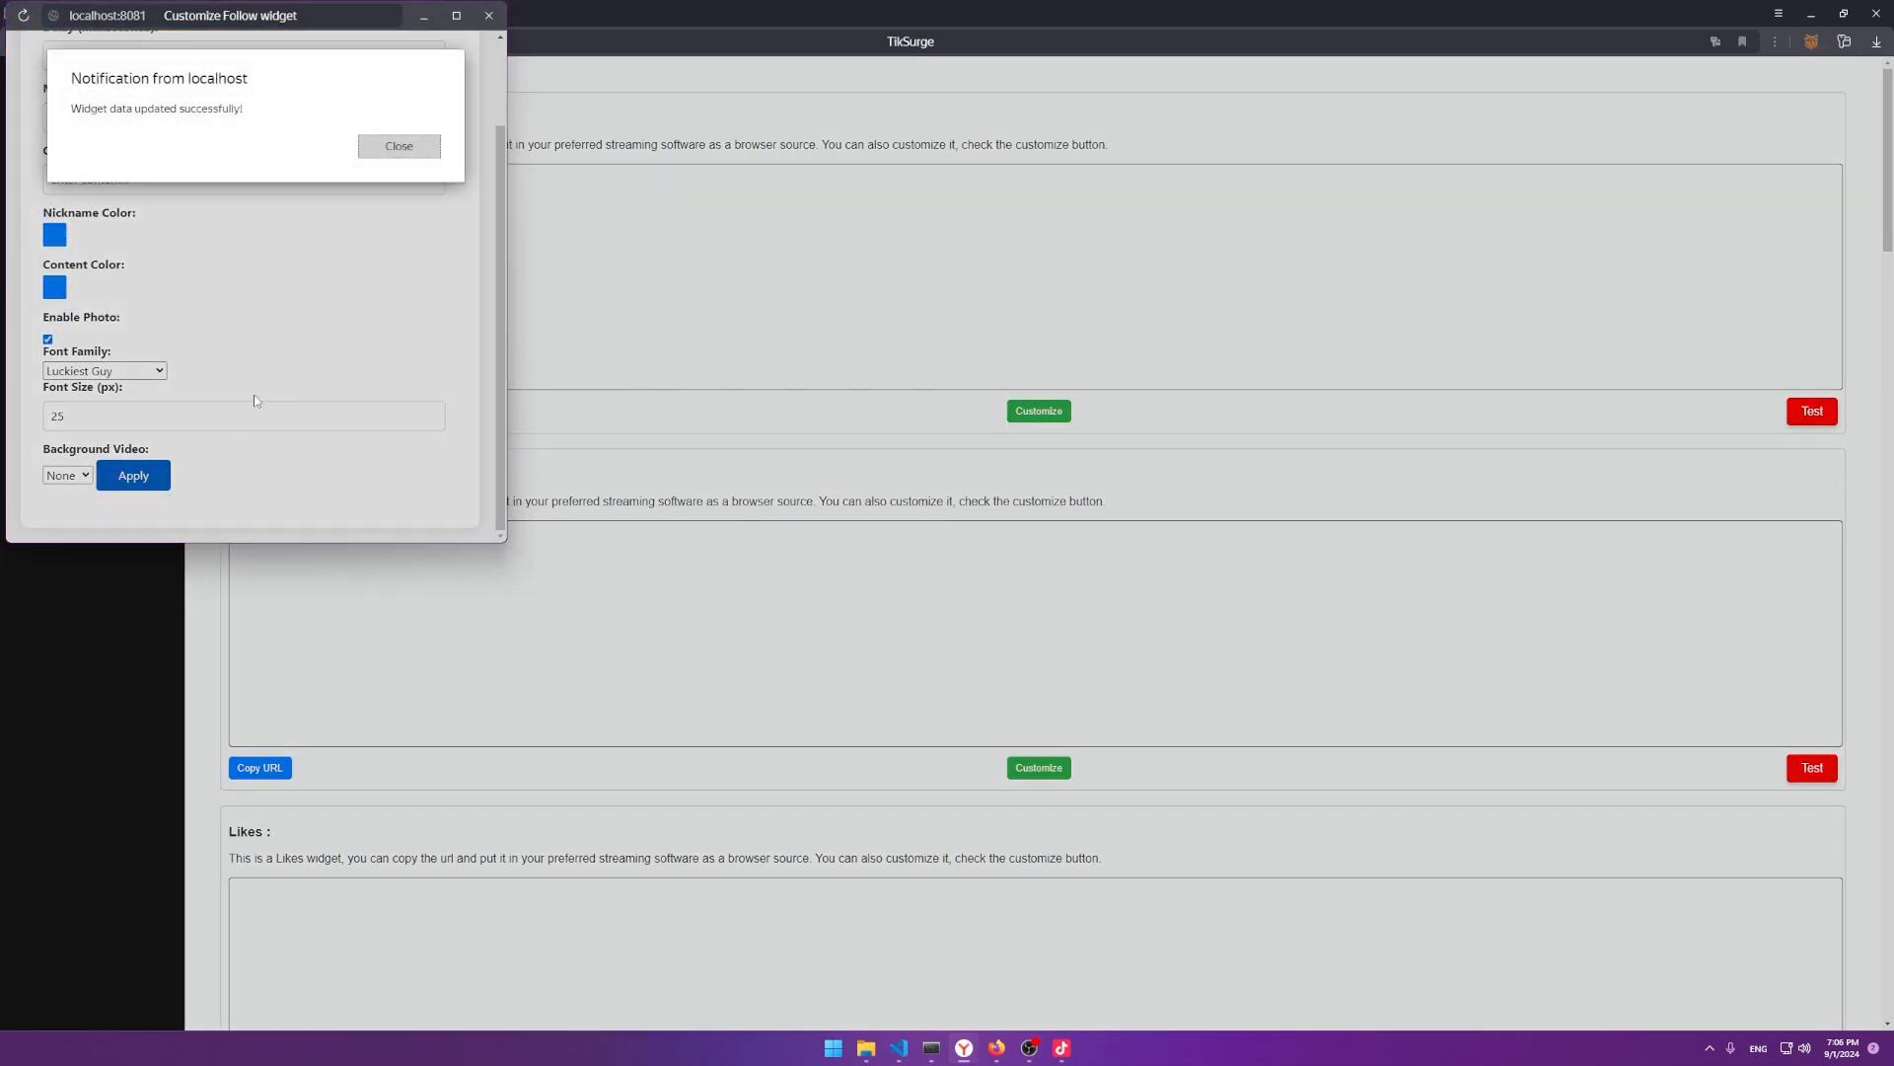
pyautogui.click(411, 145)
# Check the Media folder, reconfirm None as background, save, and preview a follow alert.
pyautogui.click(865, 1053)
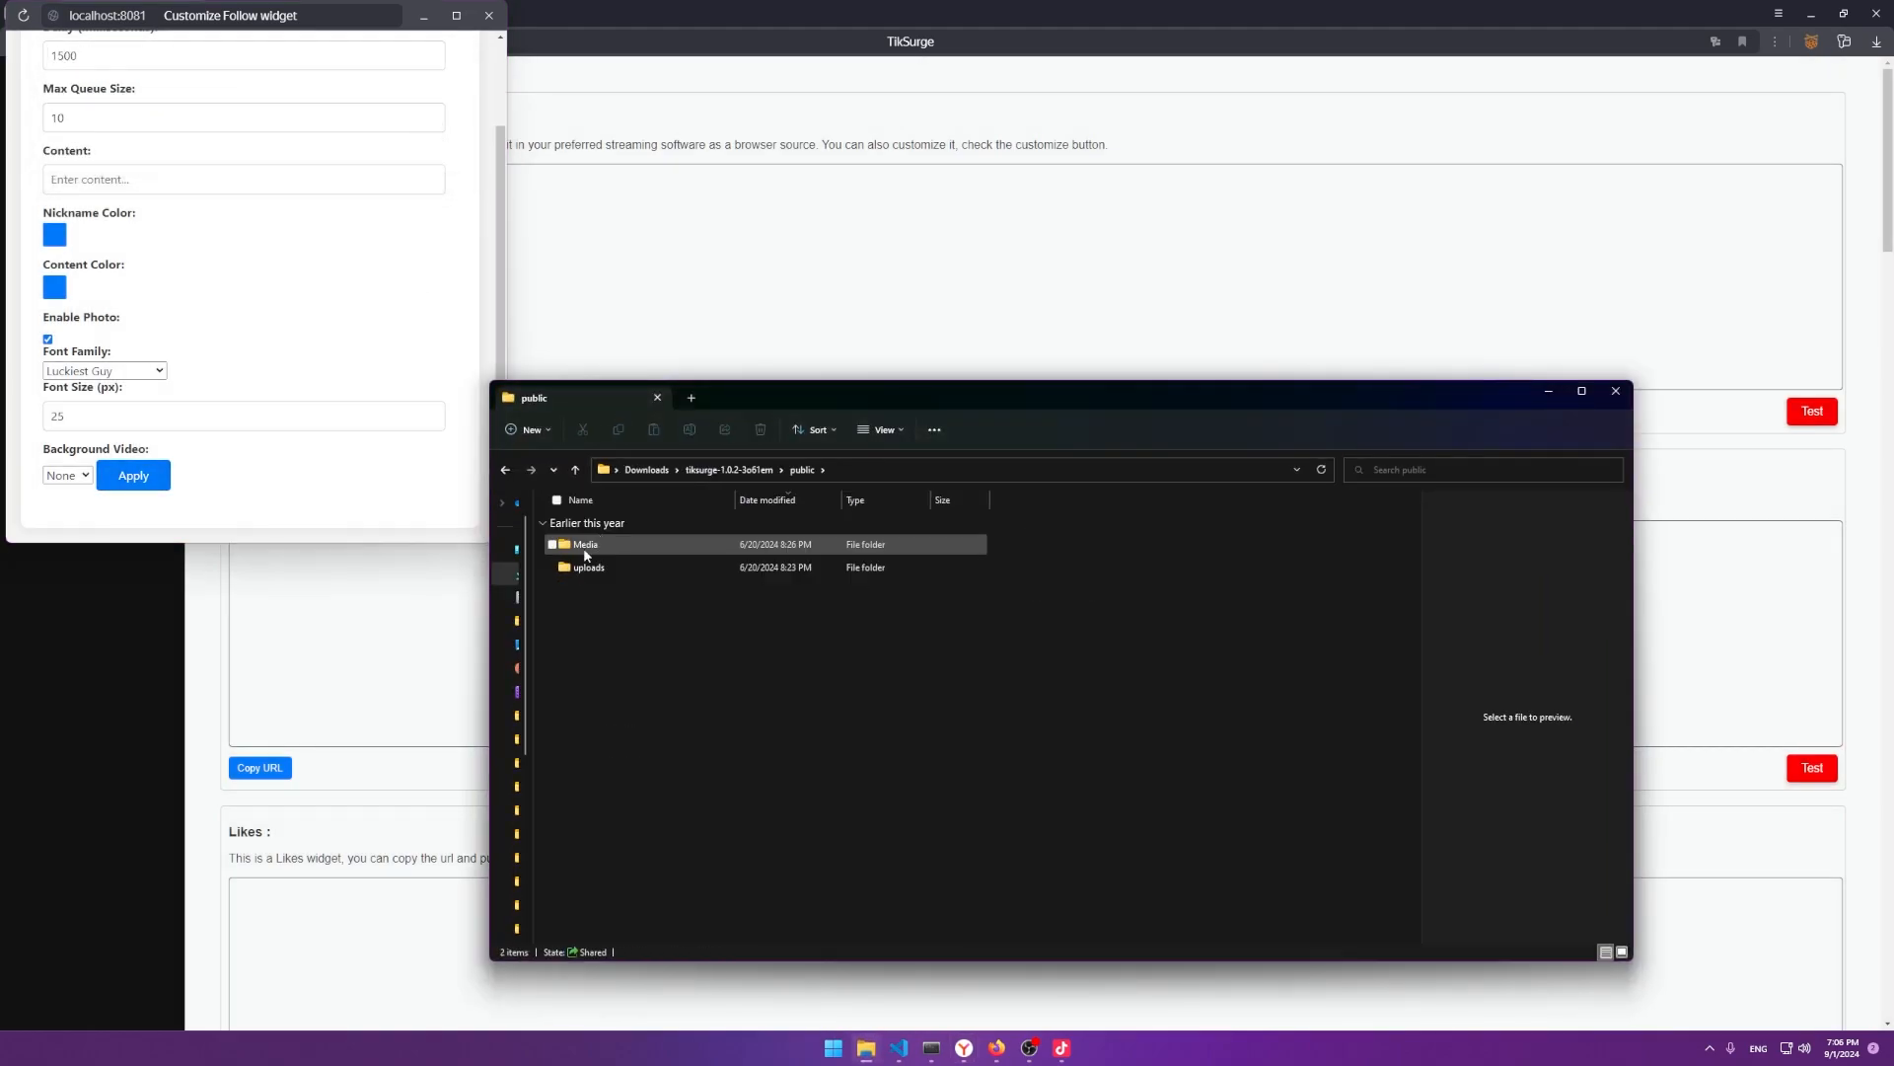
pyautogui.doubleClick(584, 548)
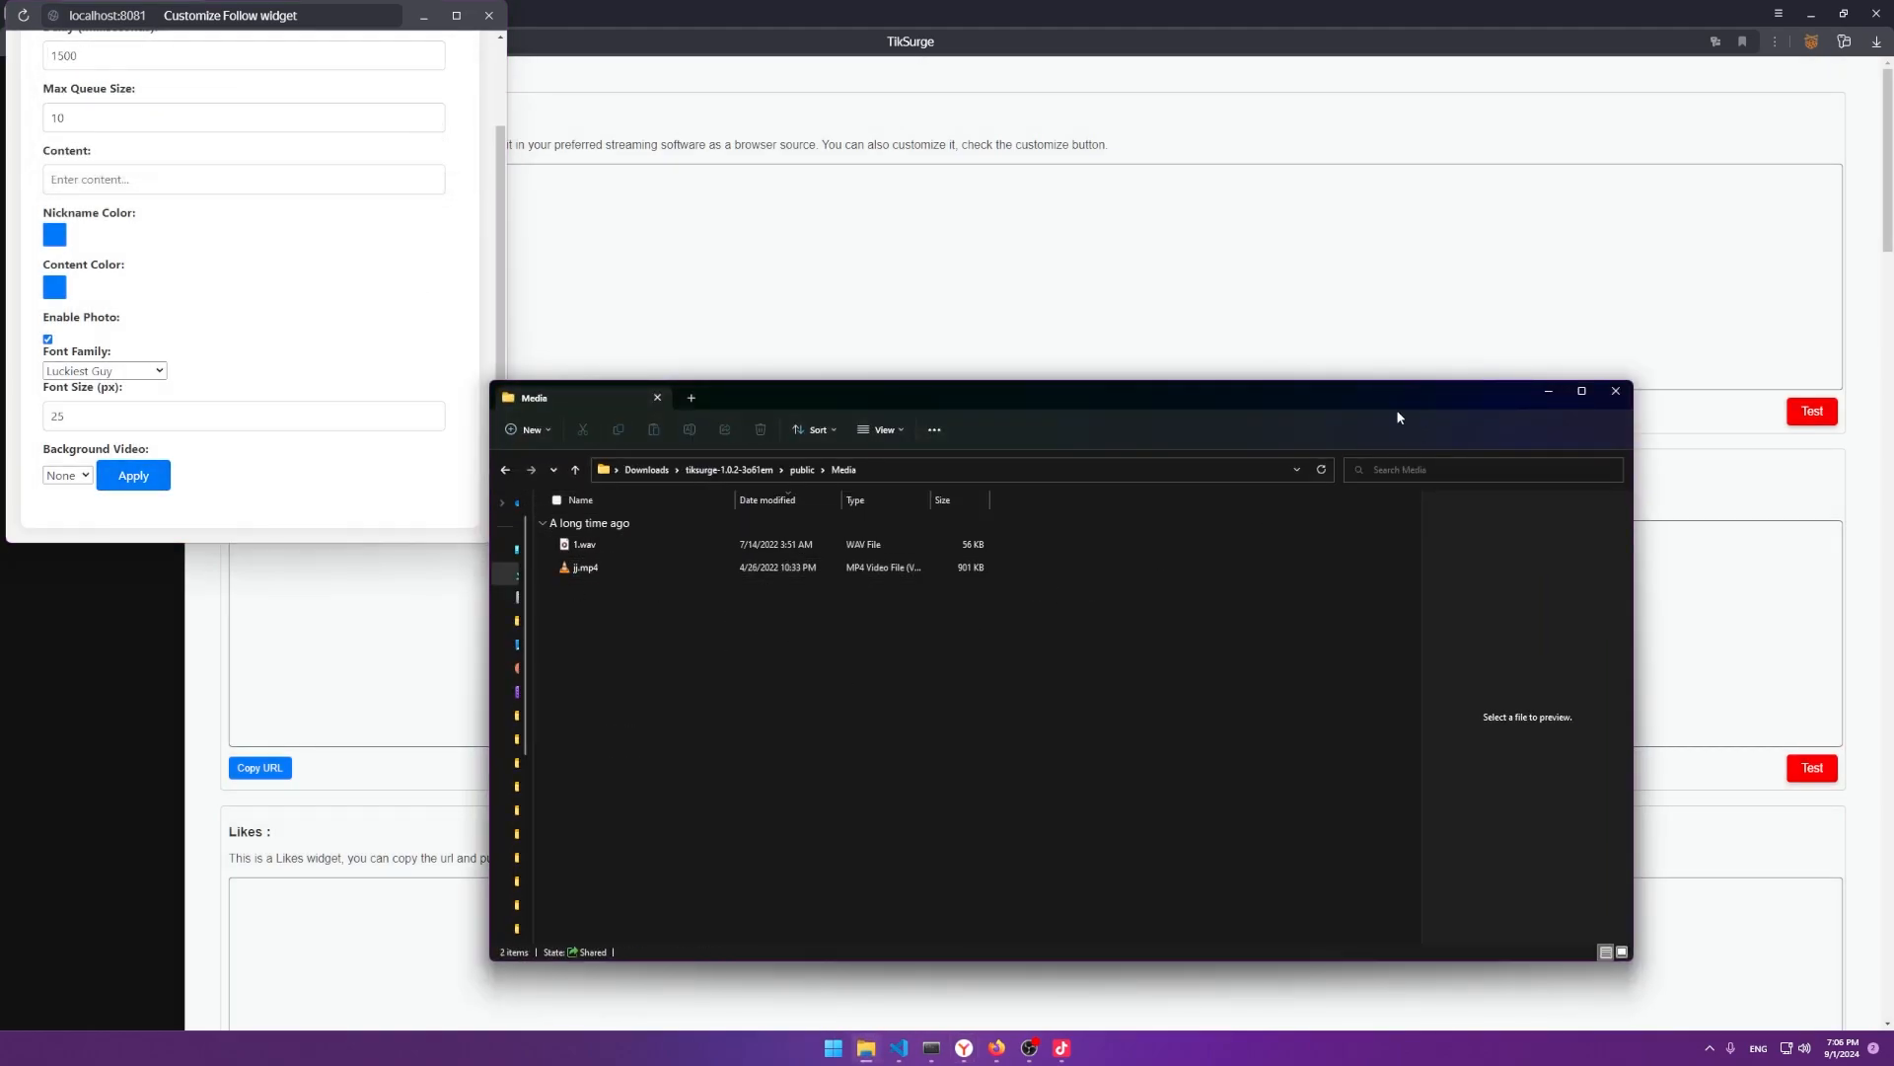
pyautogui.click(1549, 392)
pyautogui.click(67, 475)
pyautogui.click(61, 493)
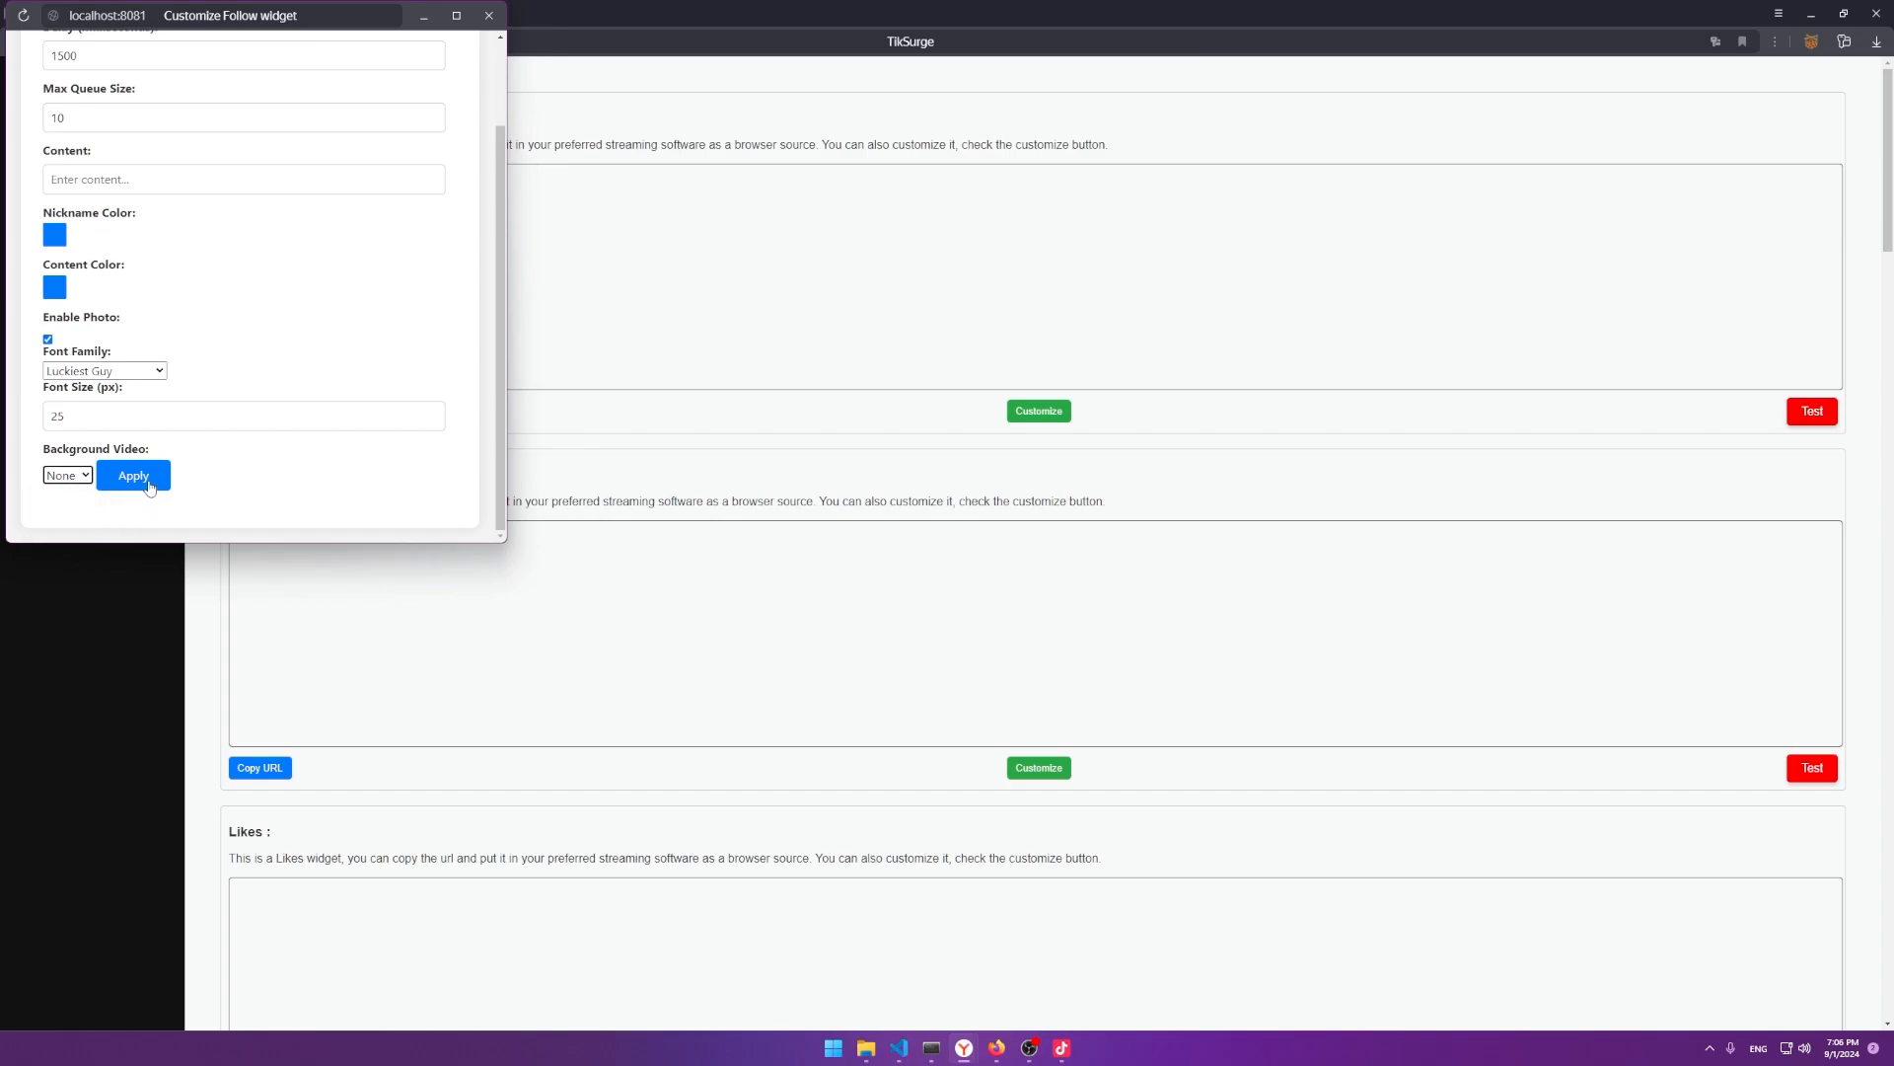
pyautogui.click(143, 487)
pyautogui.click(394, 145)
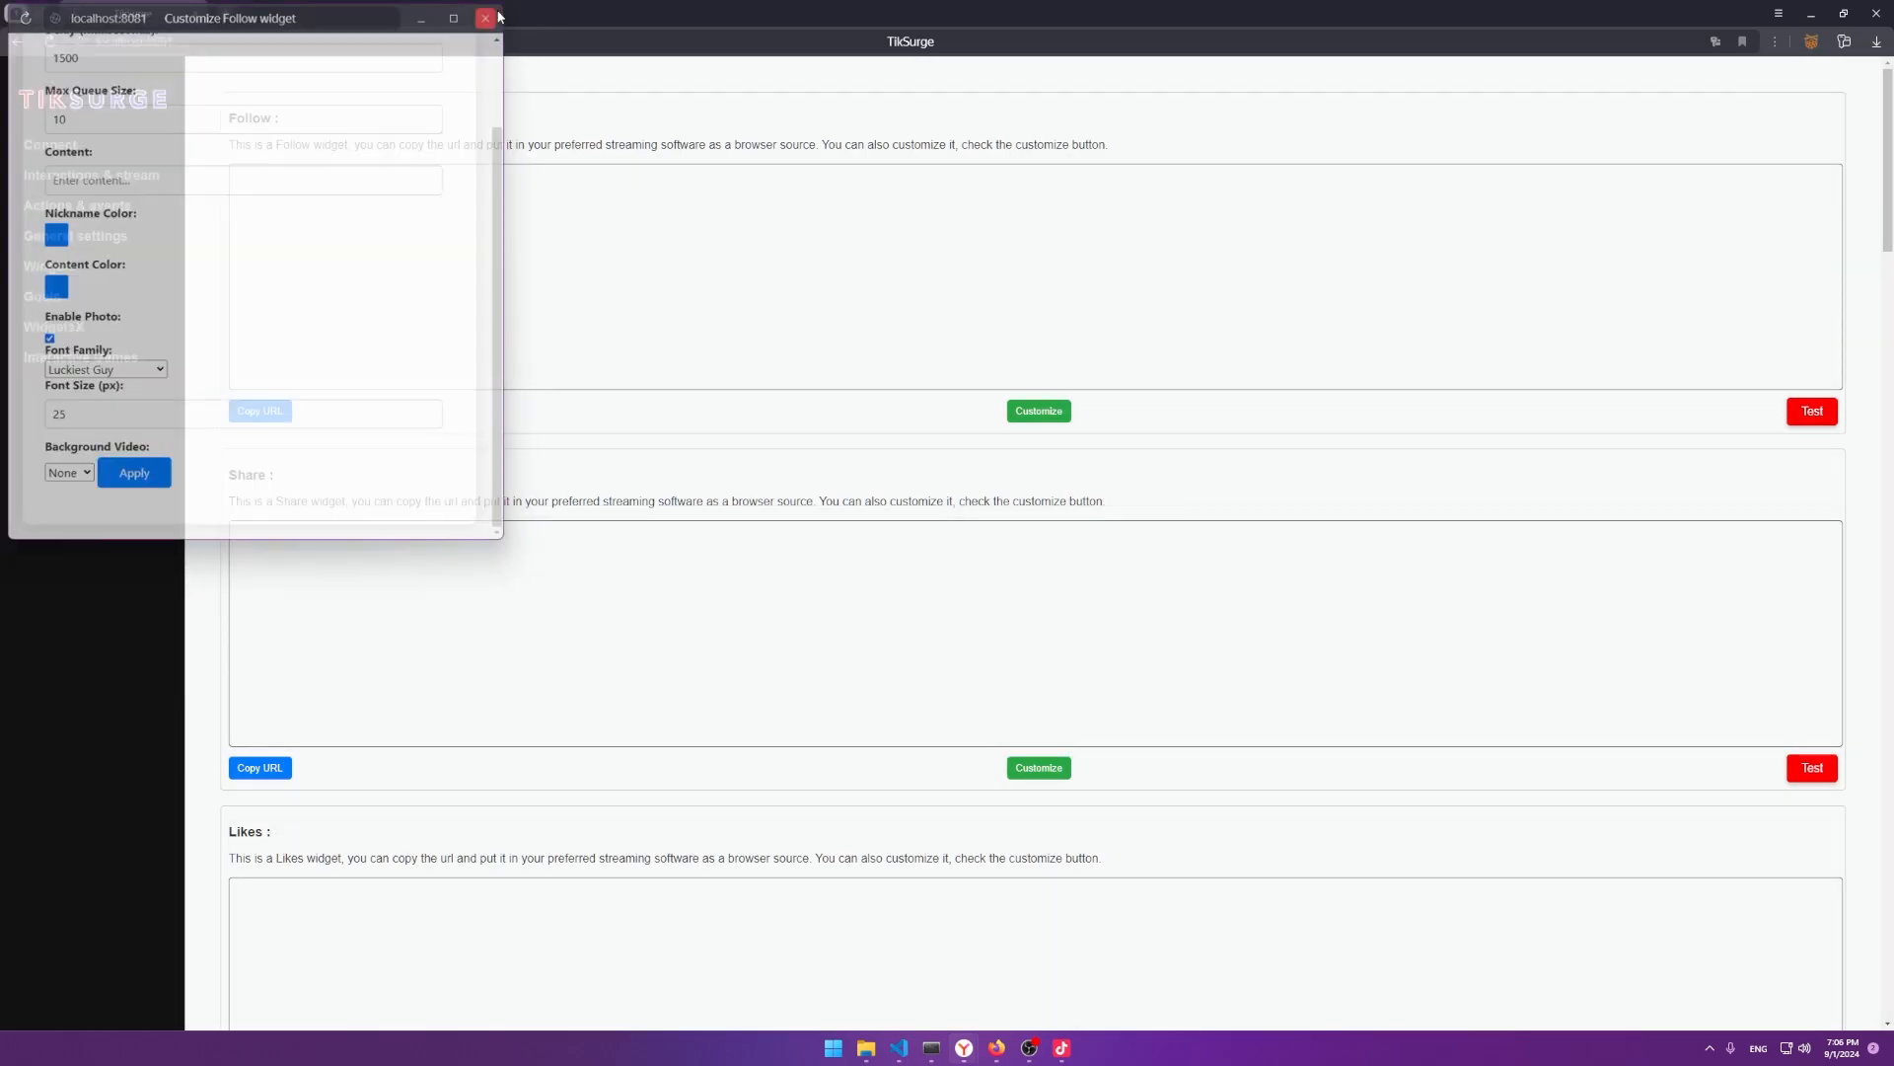
pyautogui.click(1798, 410)
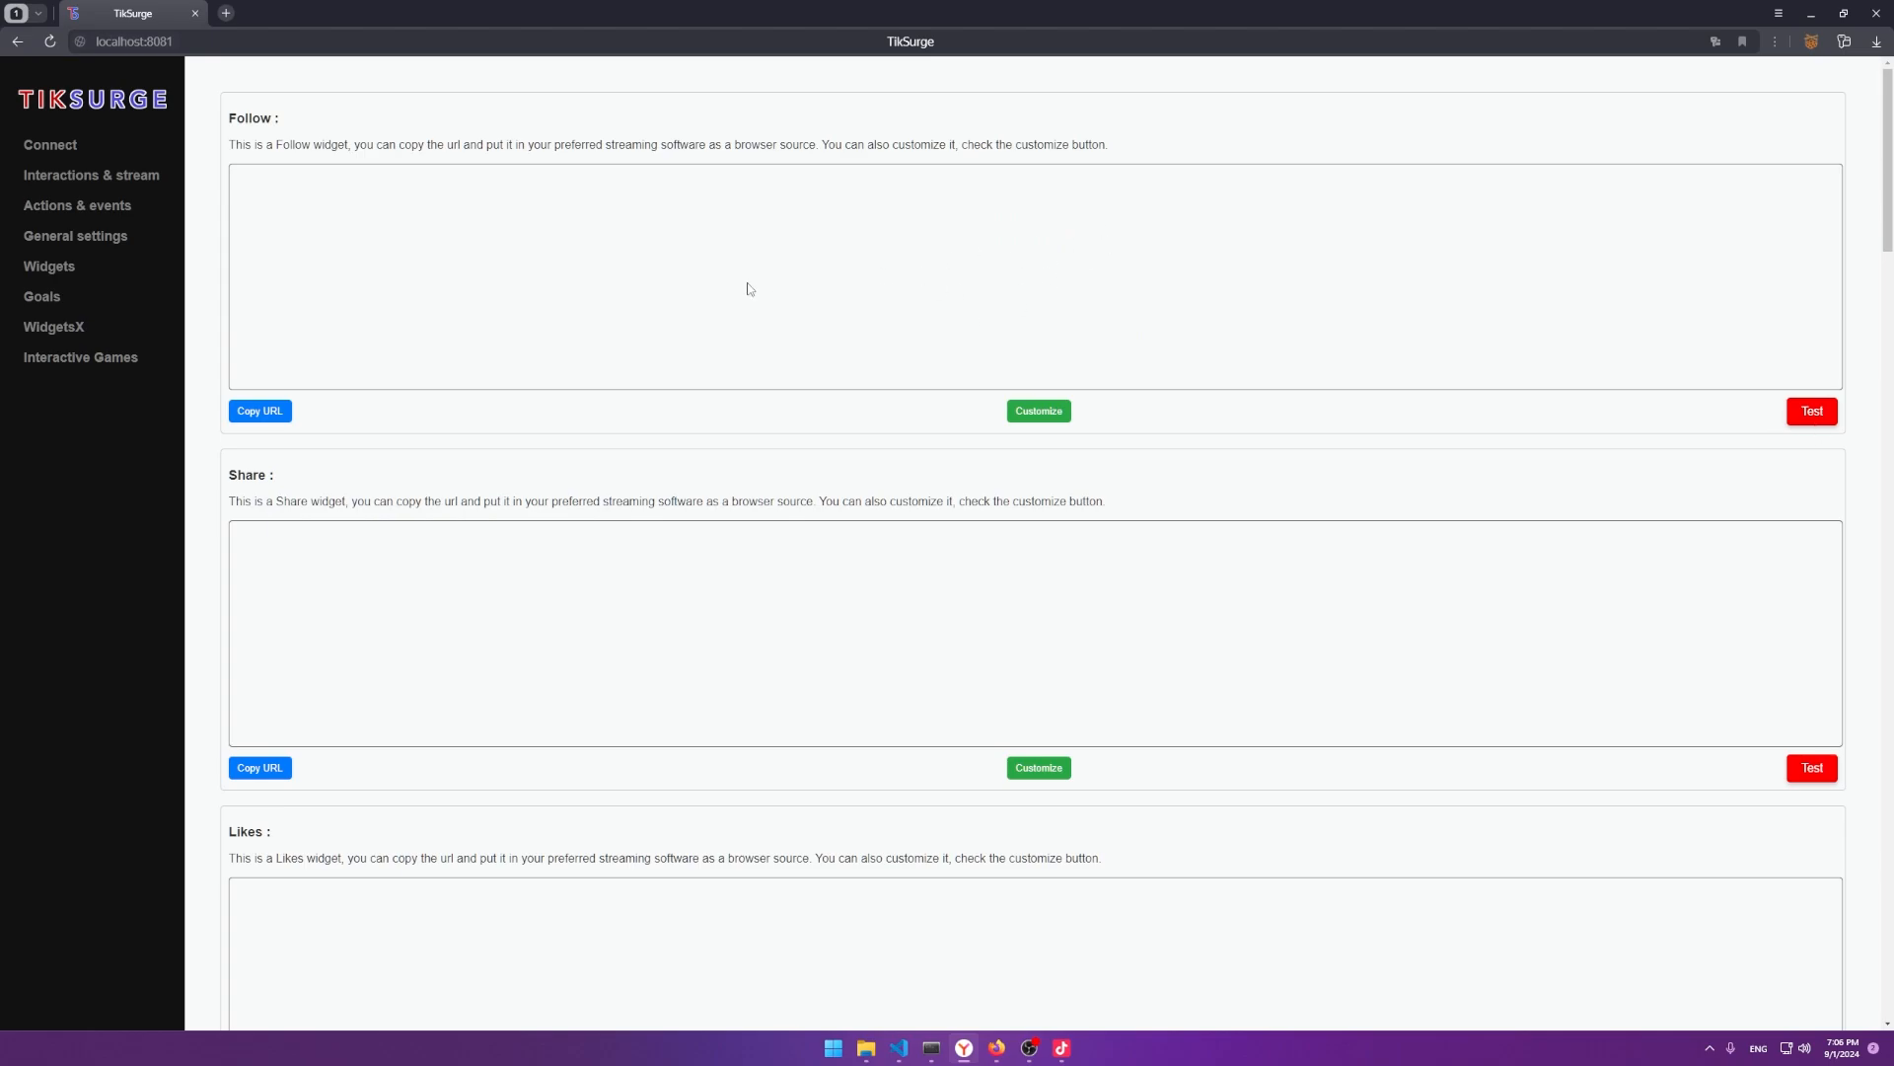
# Copy the Follow widget's URL to the clipboard and scroll down the widgets.
pyautogui.click(280, 410)
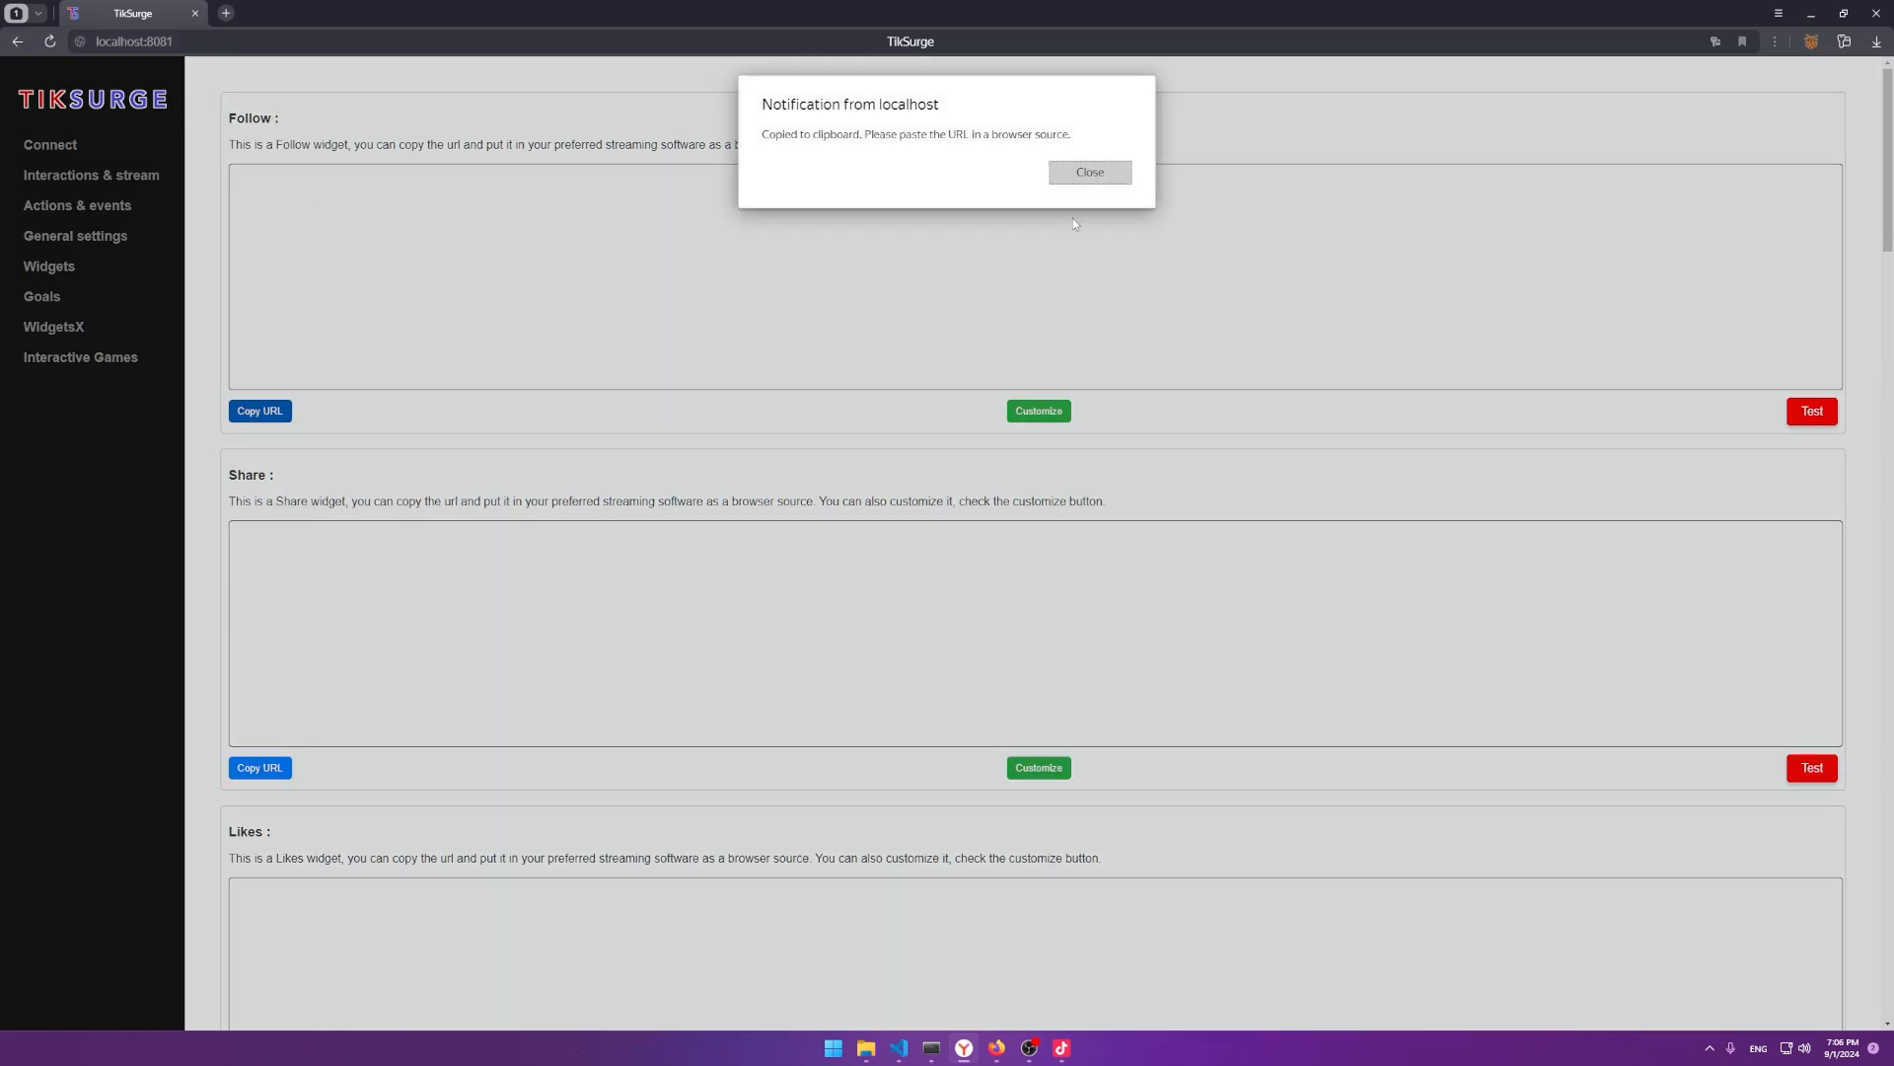
pyautogui.click(1089, 171)
pyautogui.scroll(-10, 381, 326)
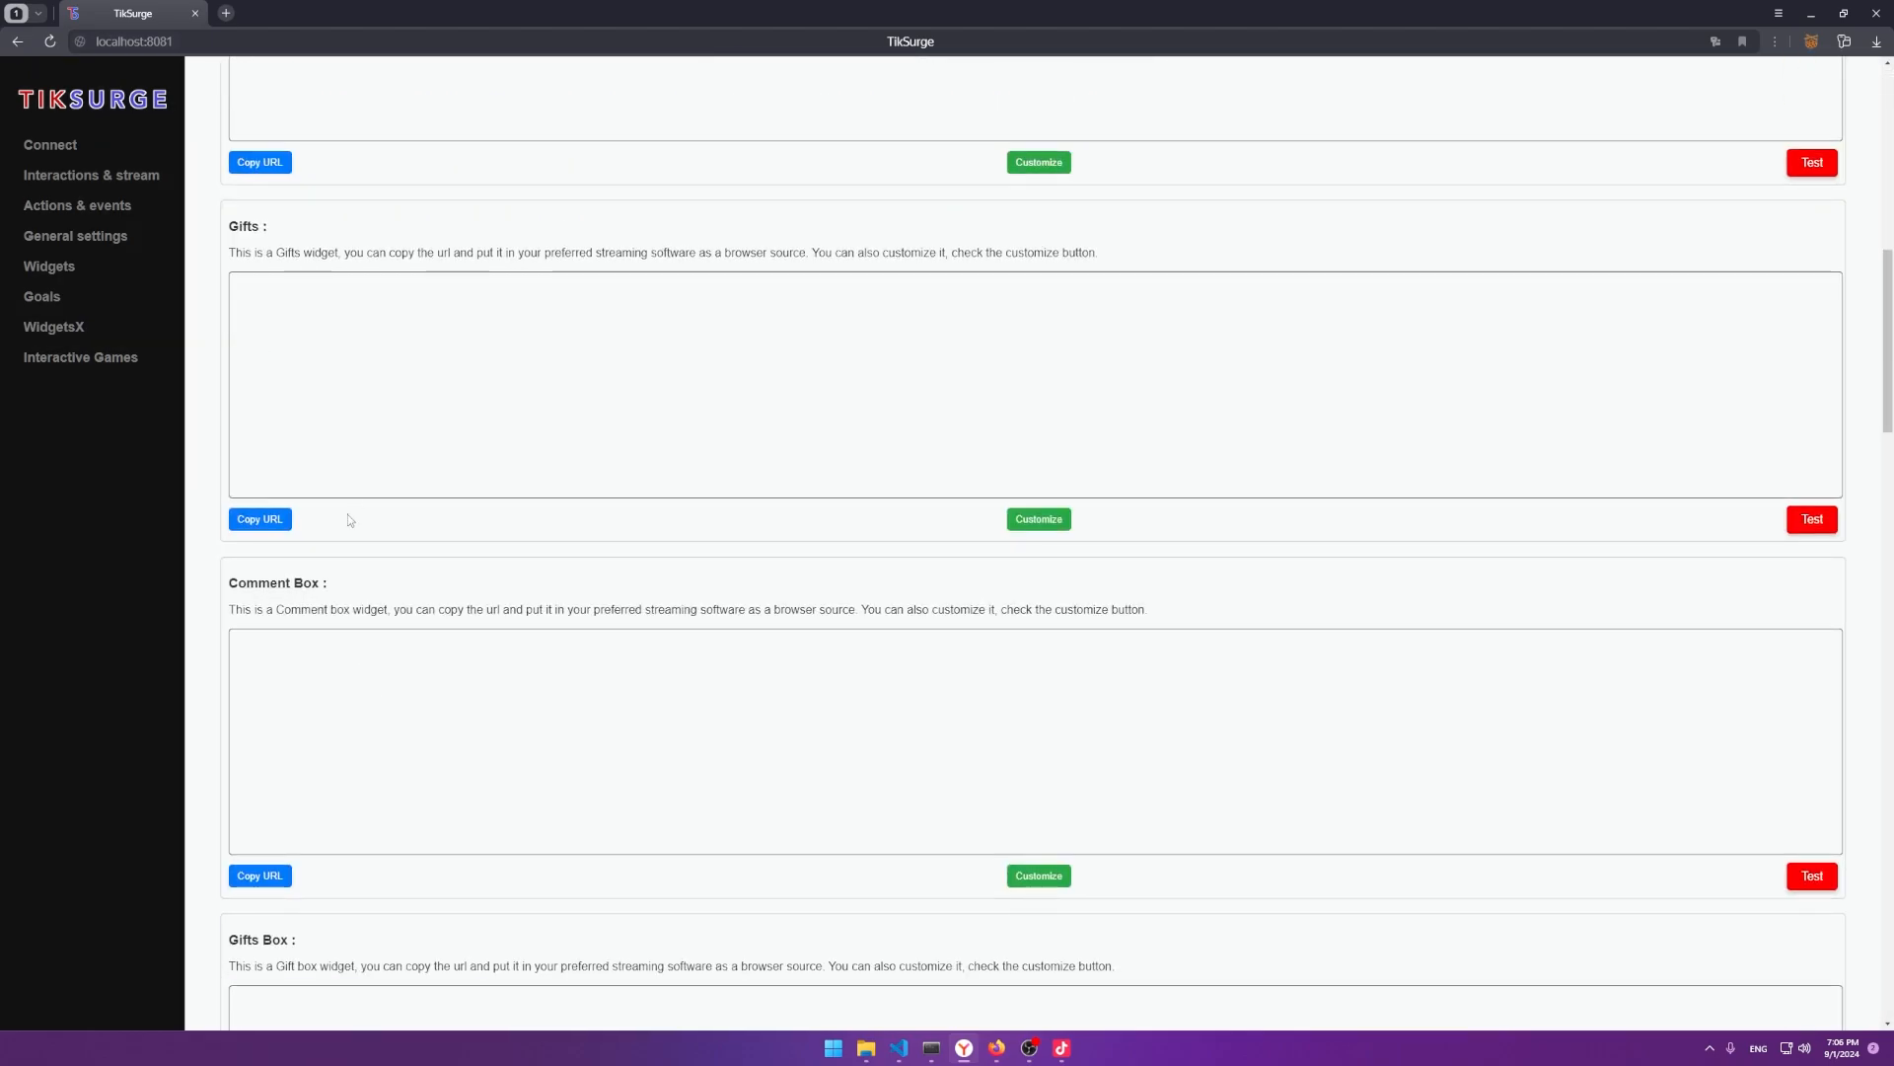
pyautogui.scroll(-5, 347, 520)
# Preview test comments in the Comment Box and test gifts in the Gifts Box.
pyautogui.click(1811, 431)
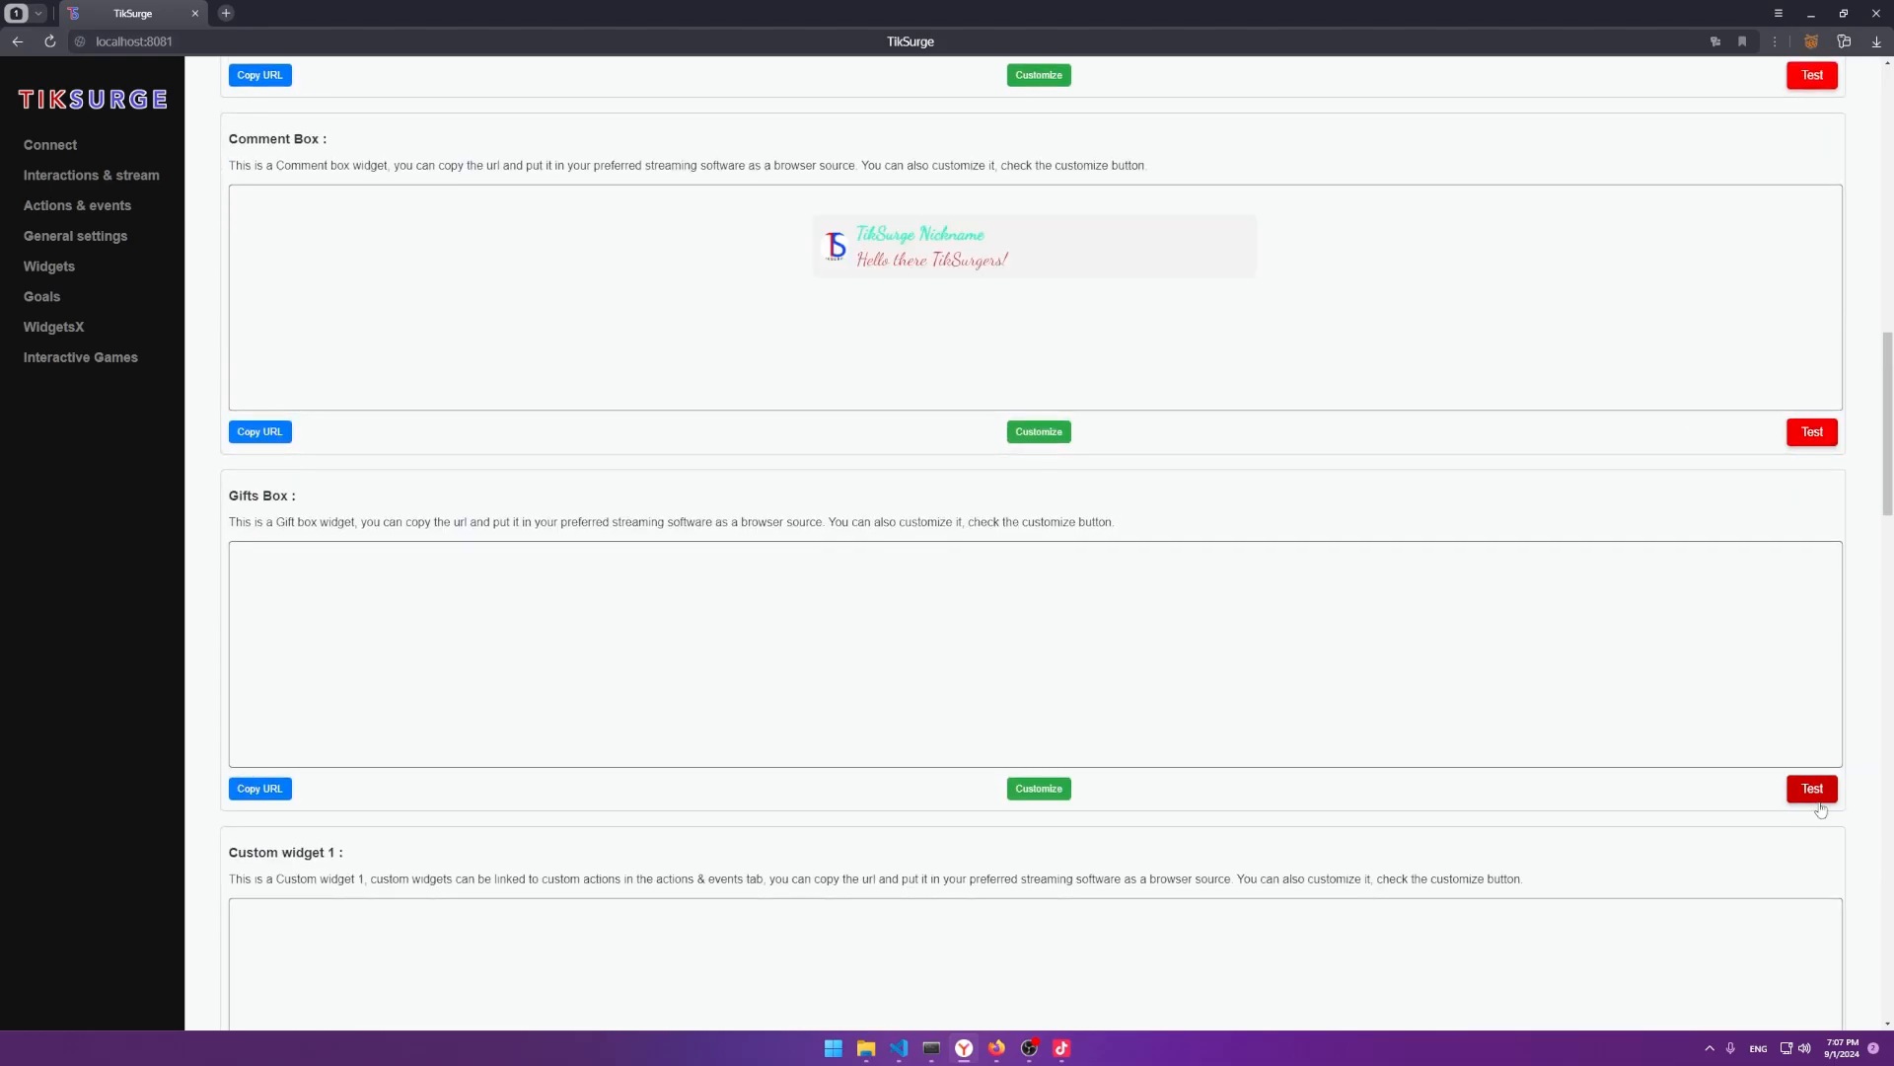
pyautogui.click(1820, 799)
pyautogui.click(1805, 429)
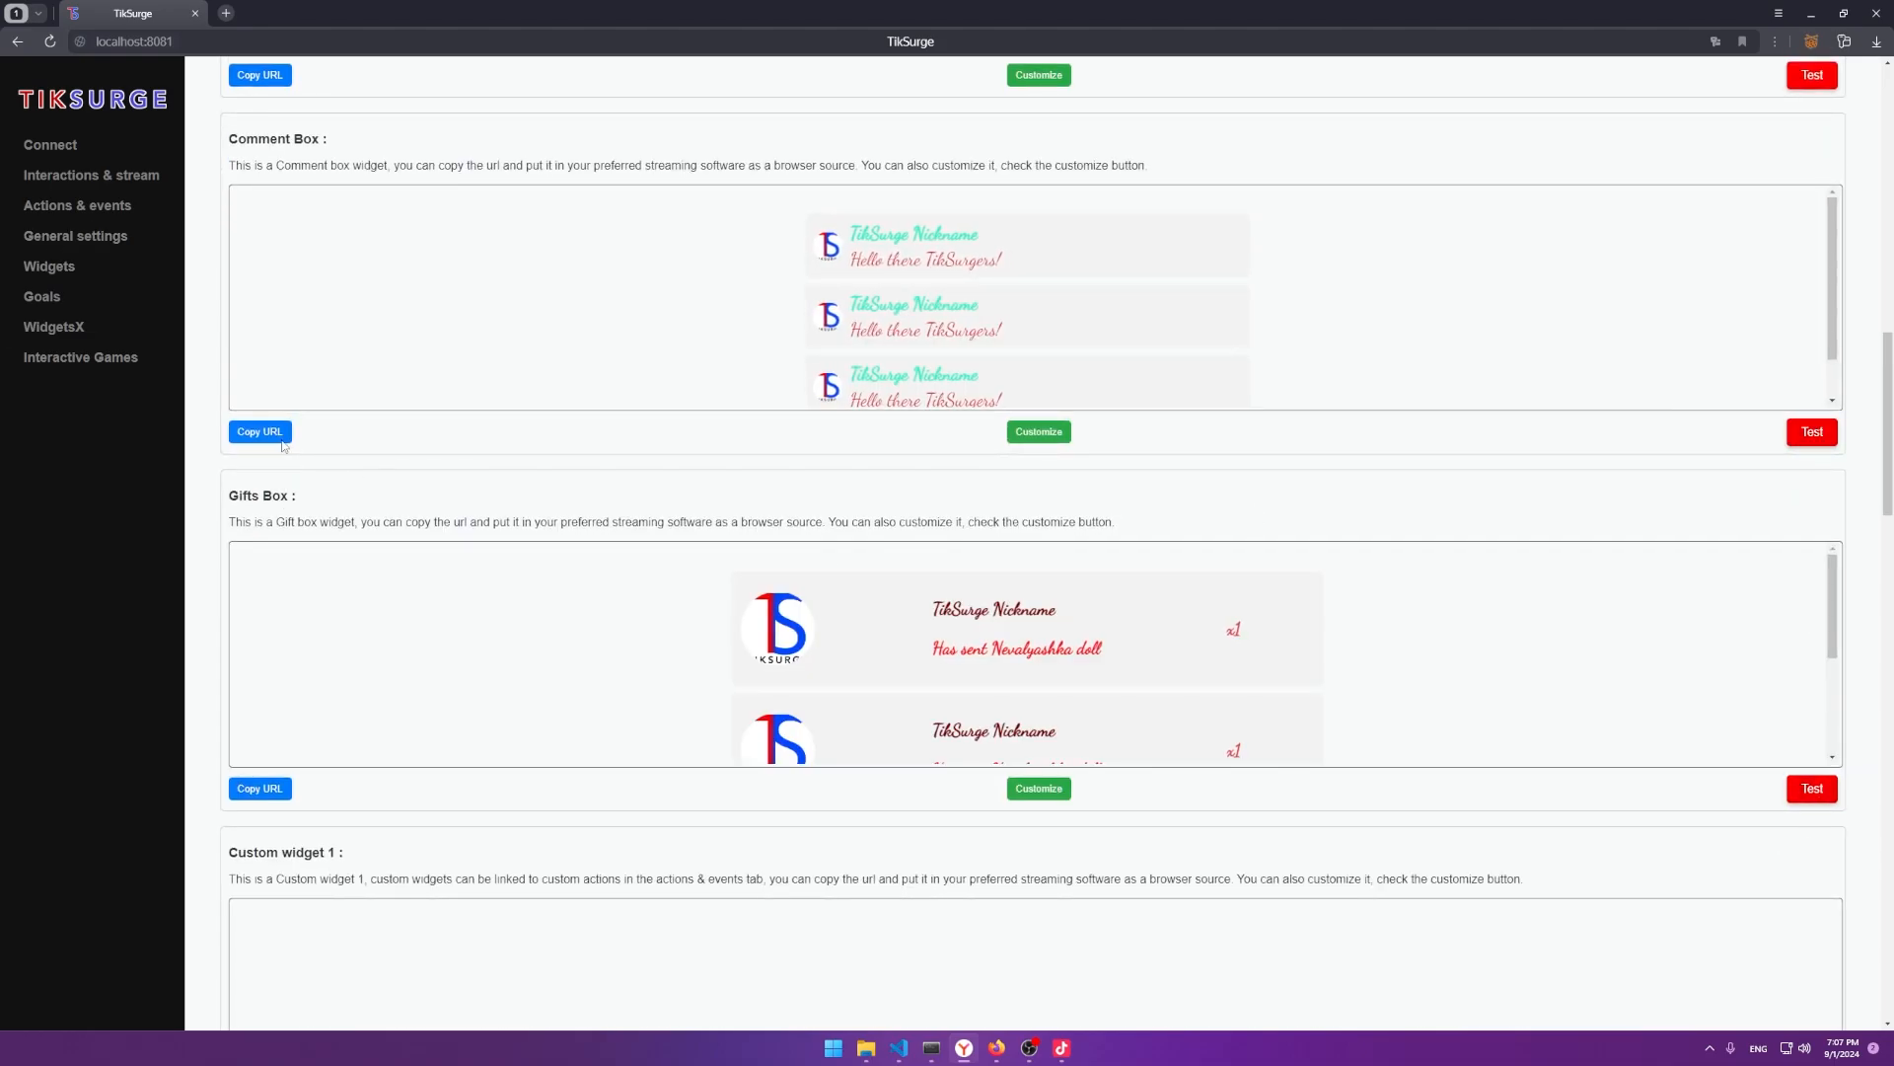
pyautogui.scroll(-15, 402, 592)
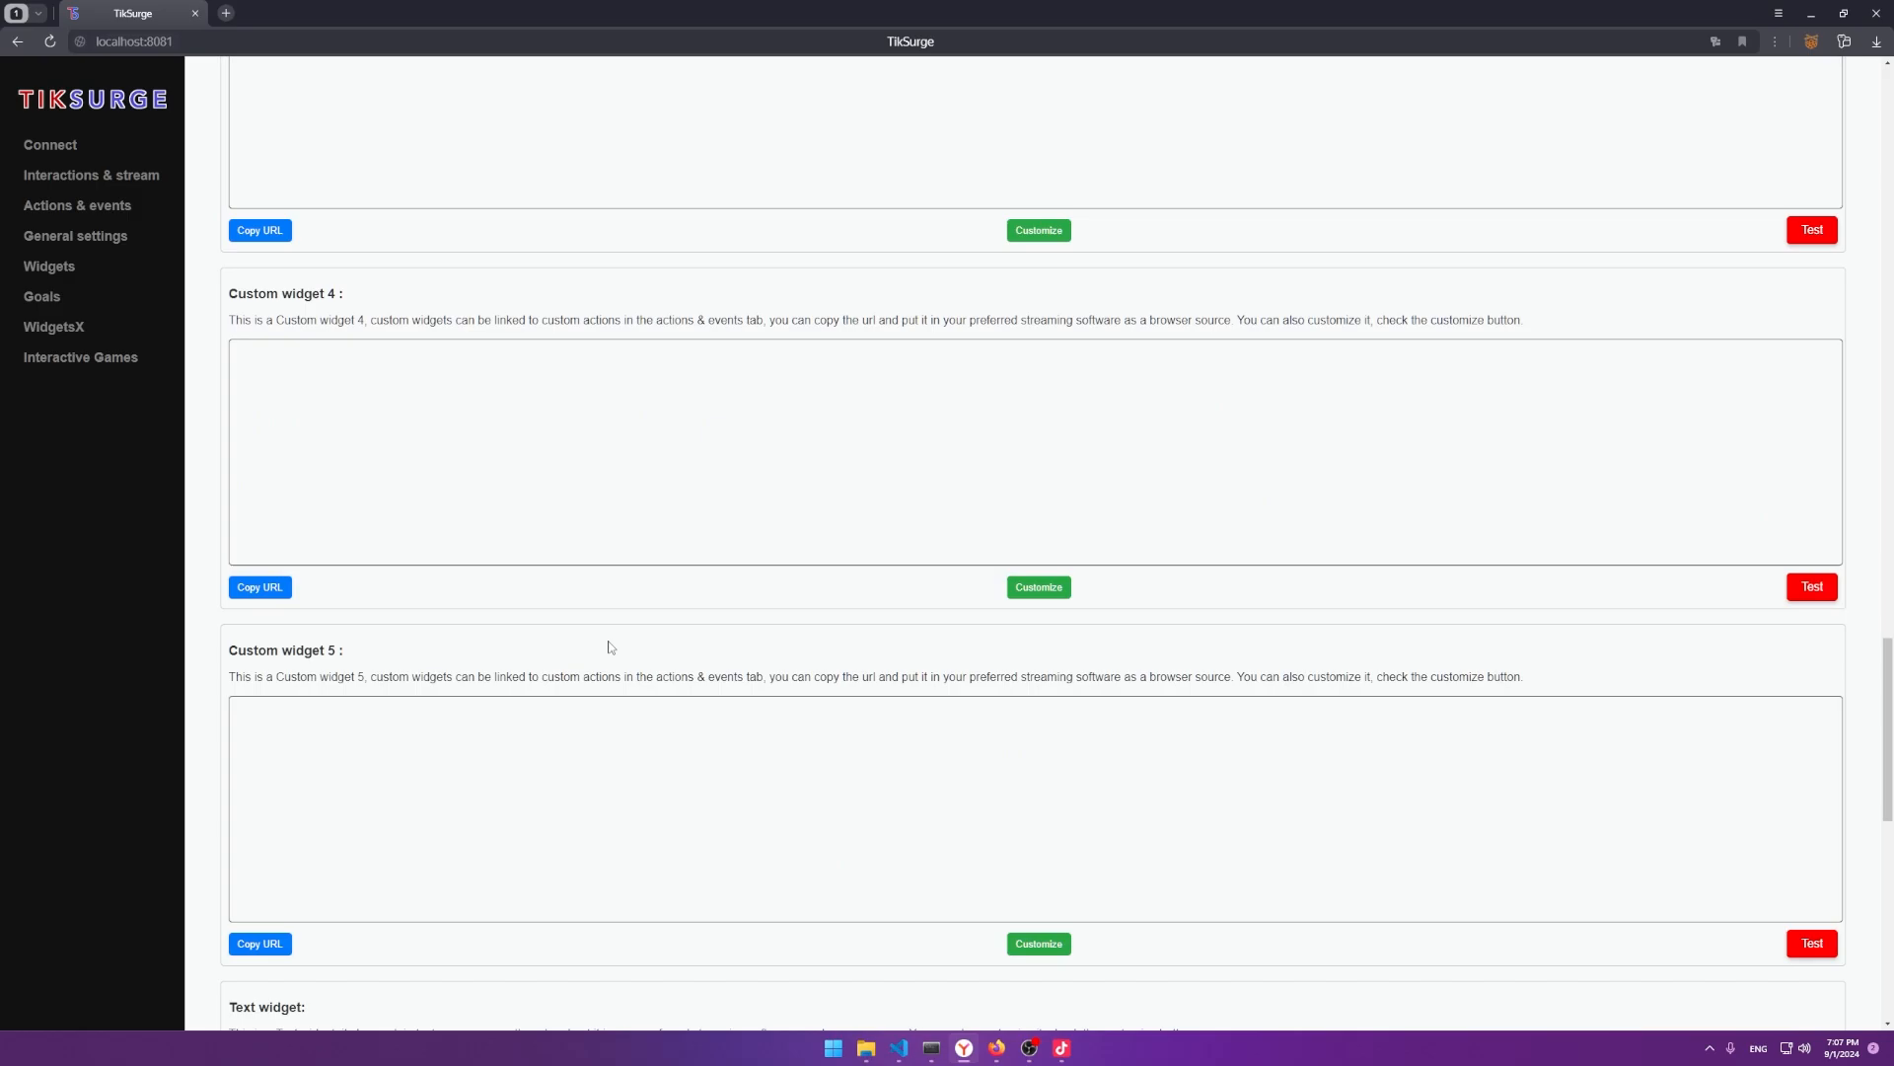
pyautogui.scroll(-8, 611, 647)
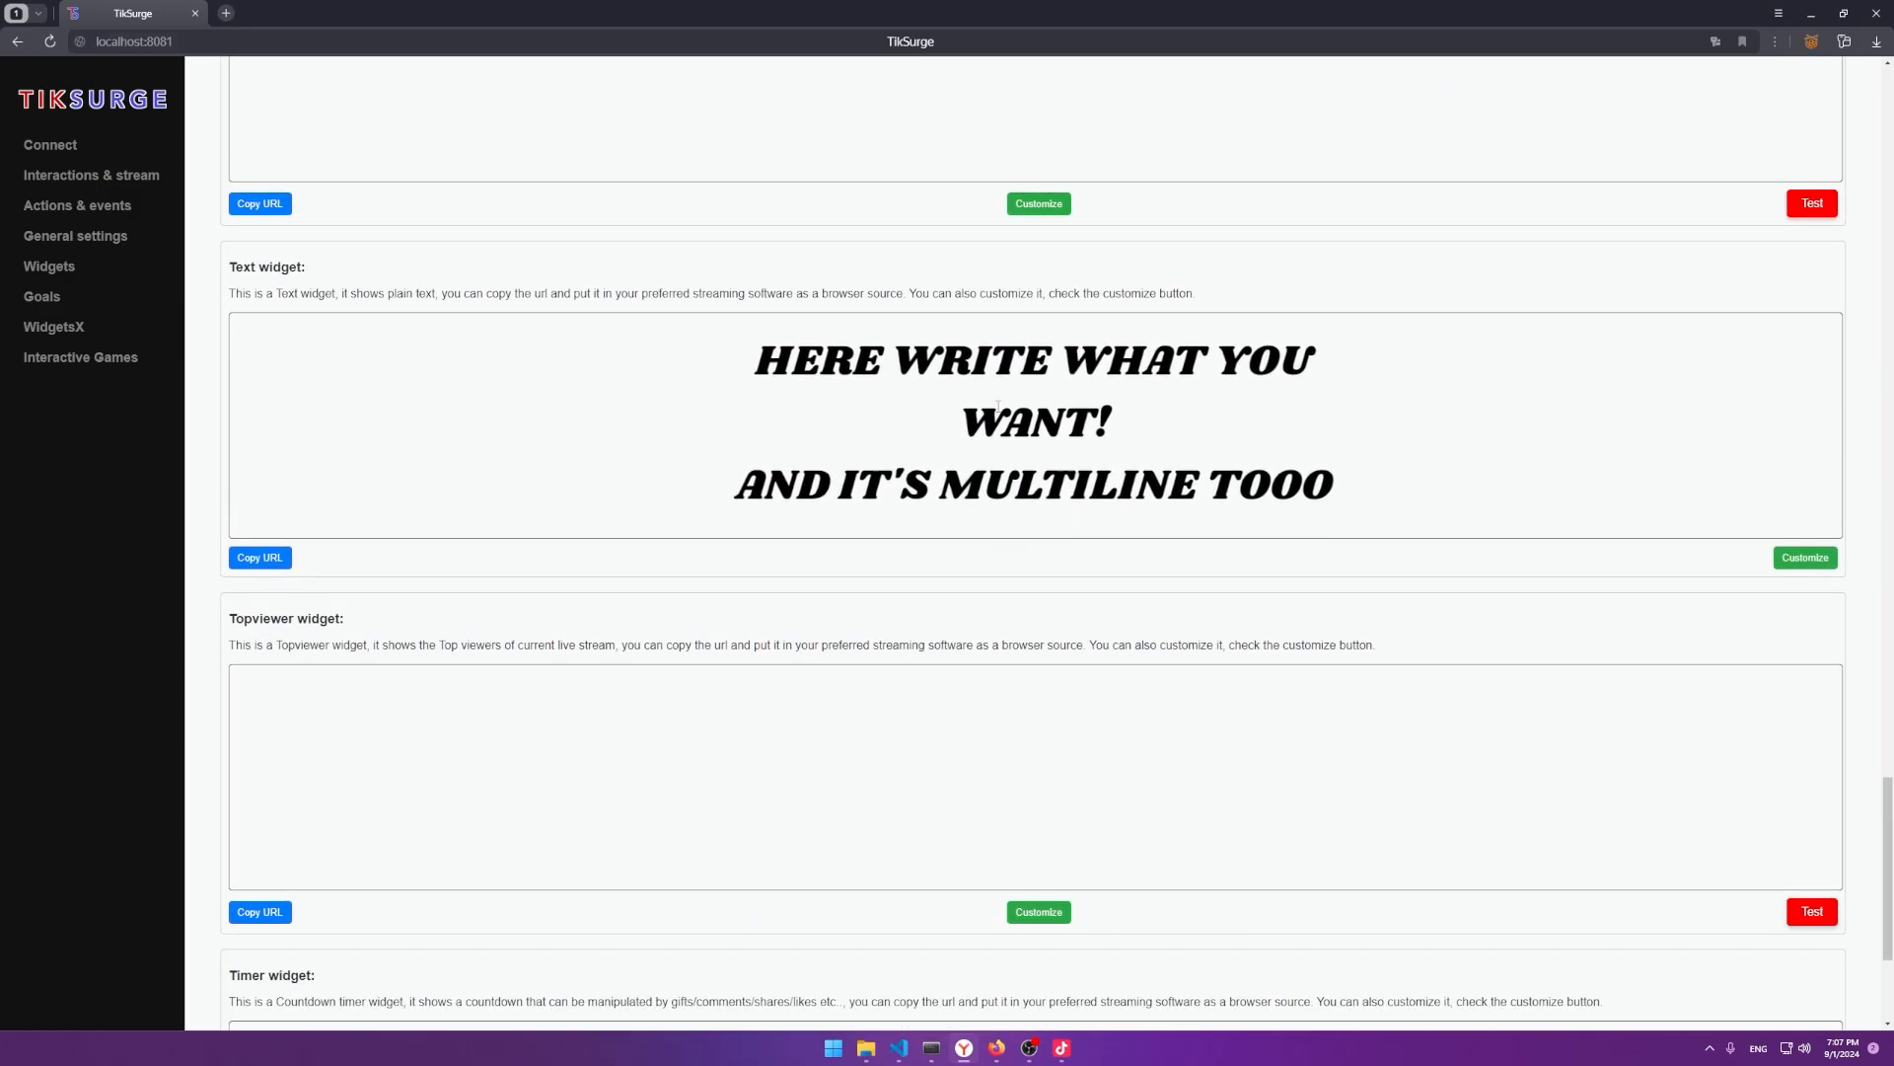
pyautogui.tripleClick(404, 268)
# Copy the Text widget's URL and review its content text in the customization window.
pyautogui.click(254, 557)
pyautogui.click(1091, 169)
pyautogui.click(1805, 558)
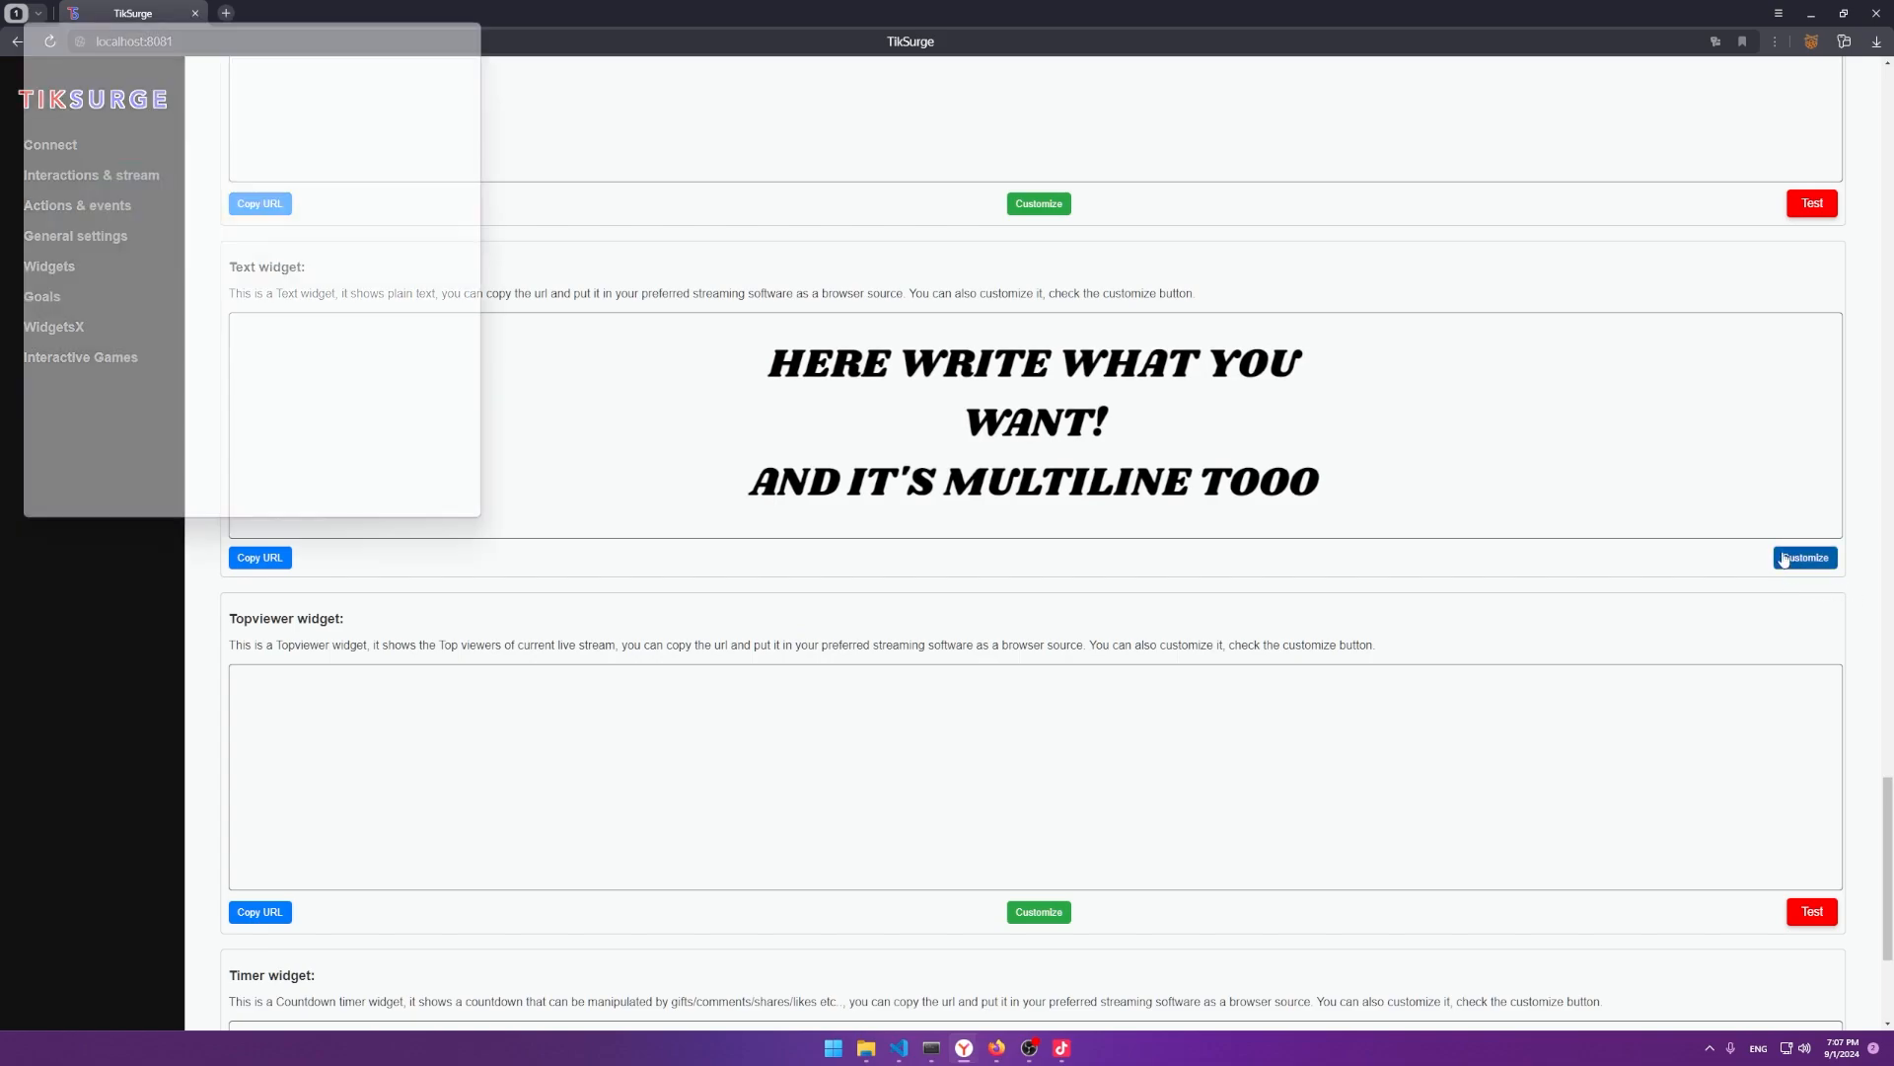
pyautogui.scroll(-2, 553, 330)
pyautogui.scroll(-1, 207, 221)
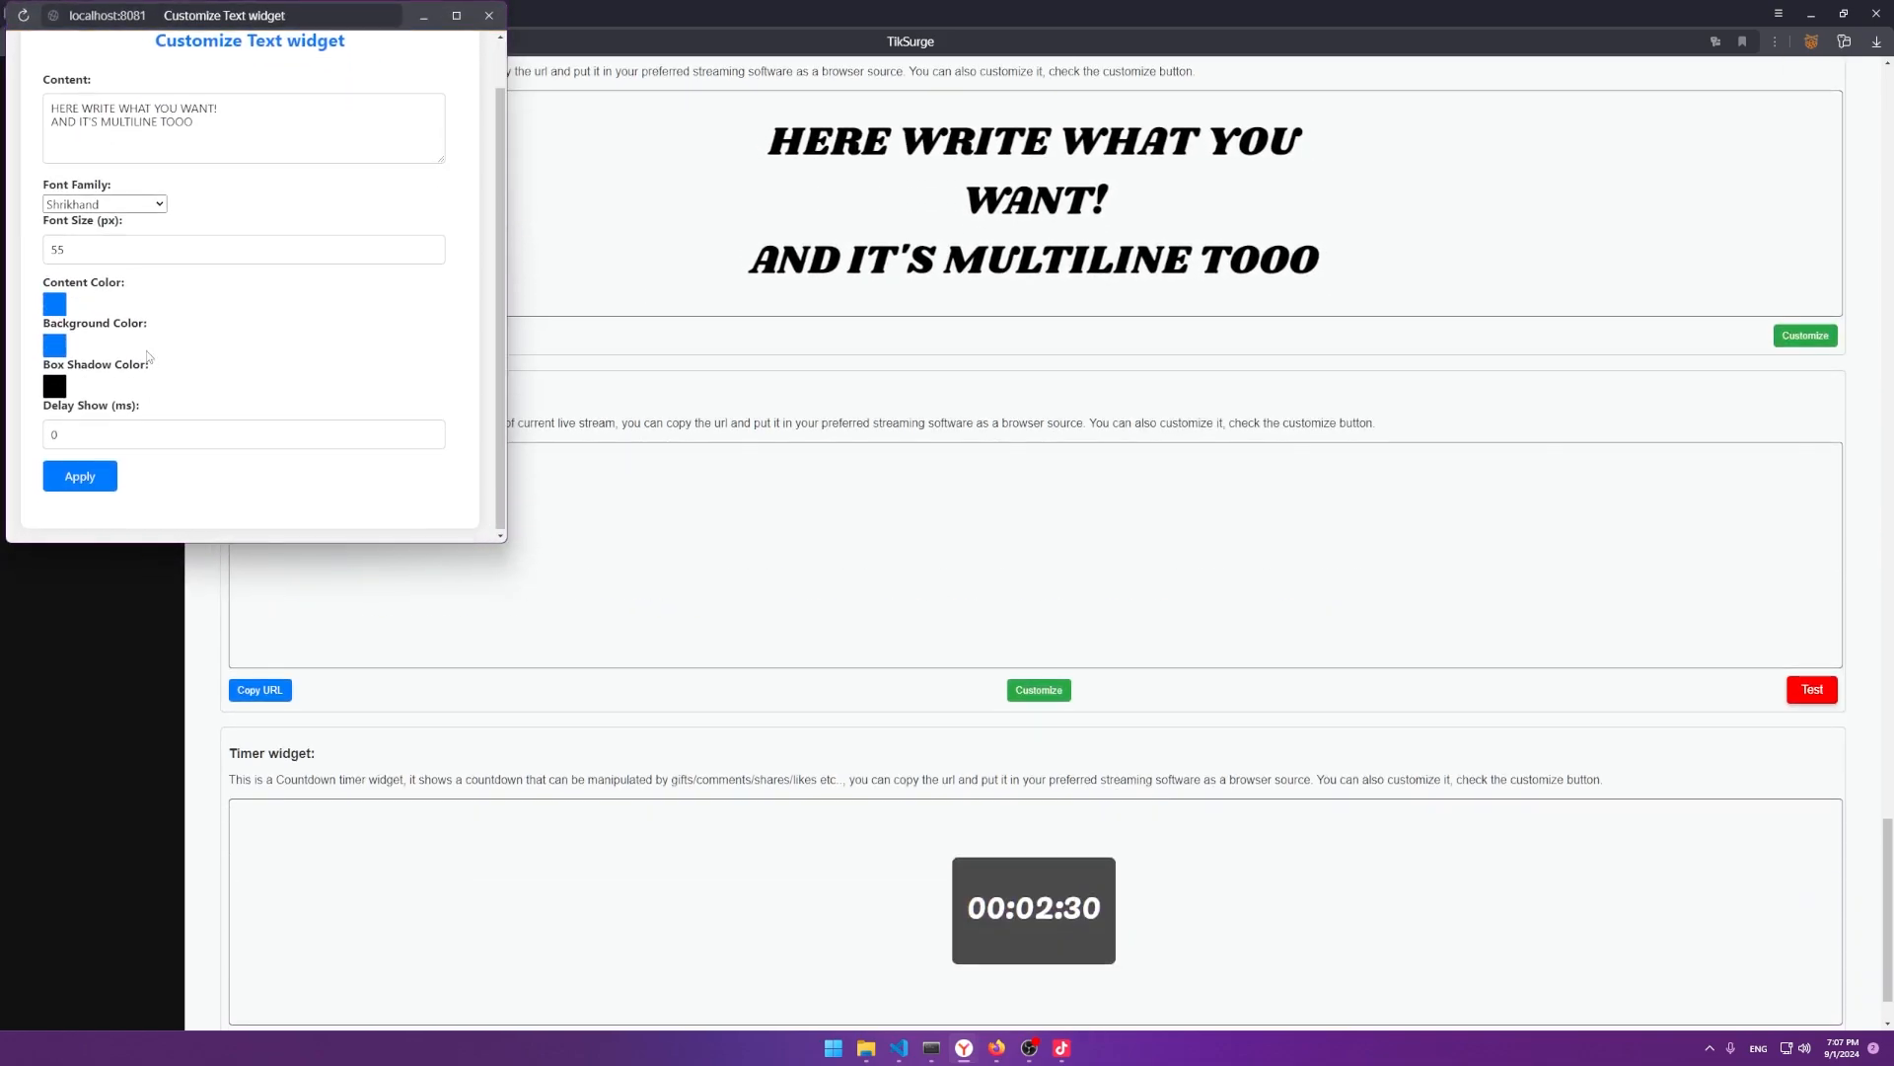
pyautogui.scroll(1, 207, 221)
pyautogui.moveTo(203, 178); pyautogui.dragTo(3, 143)
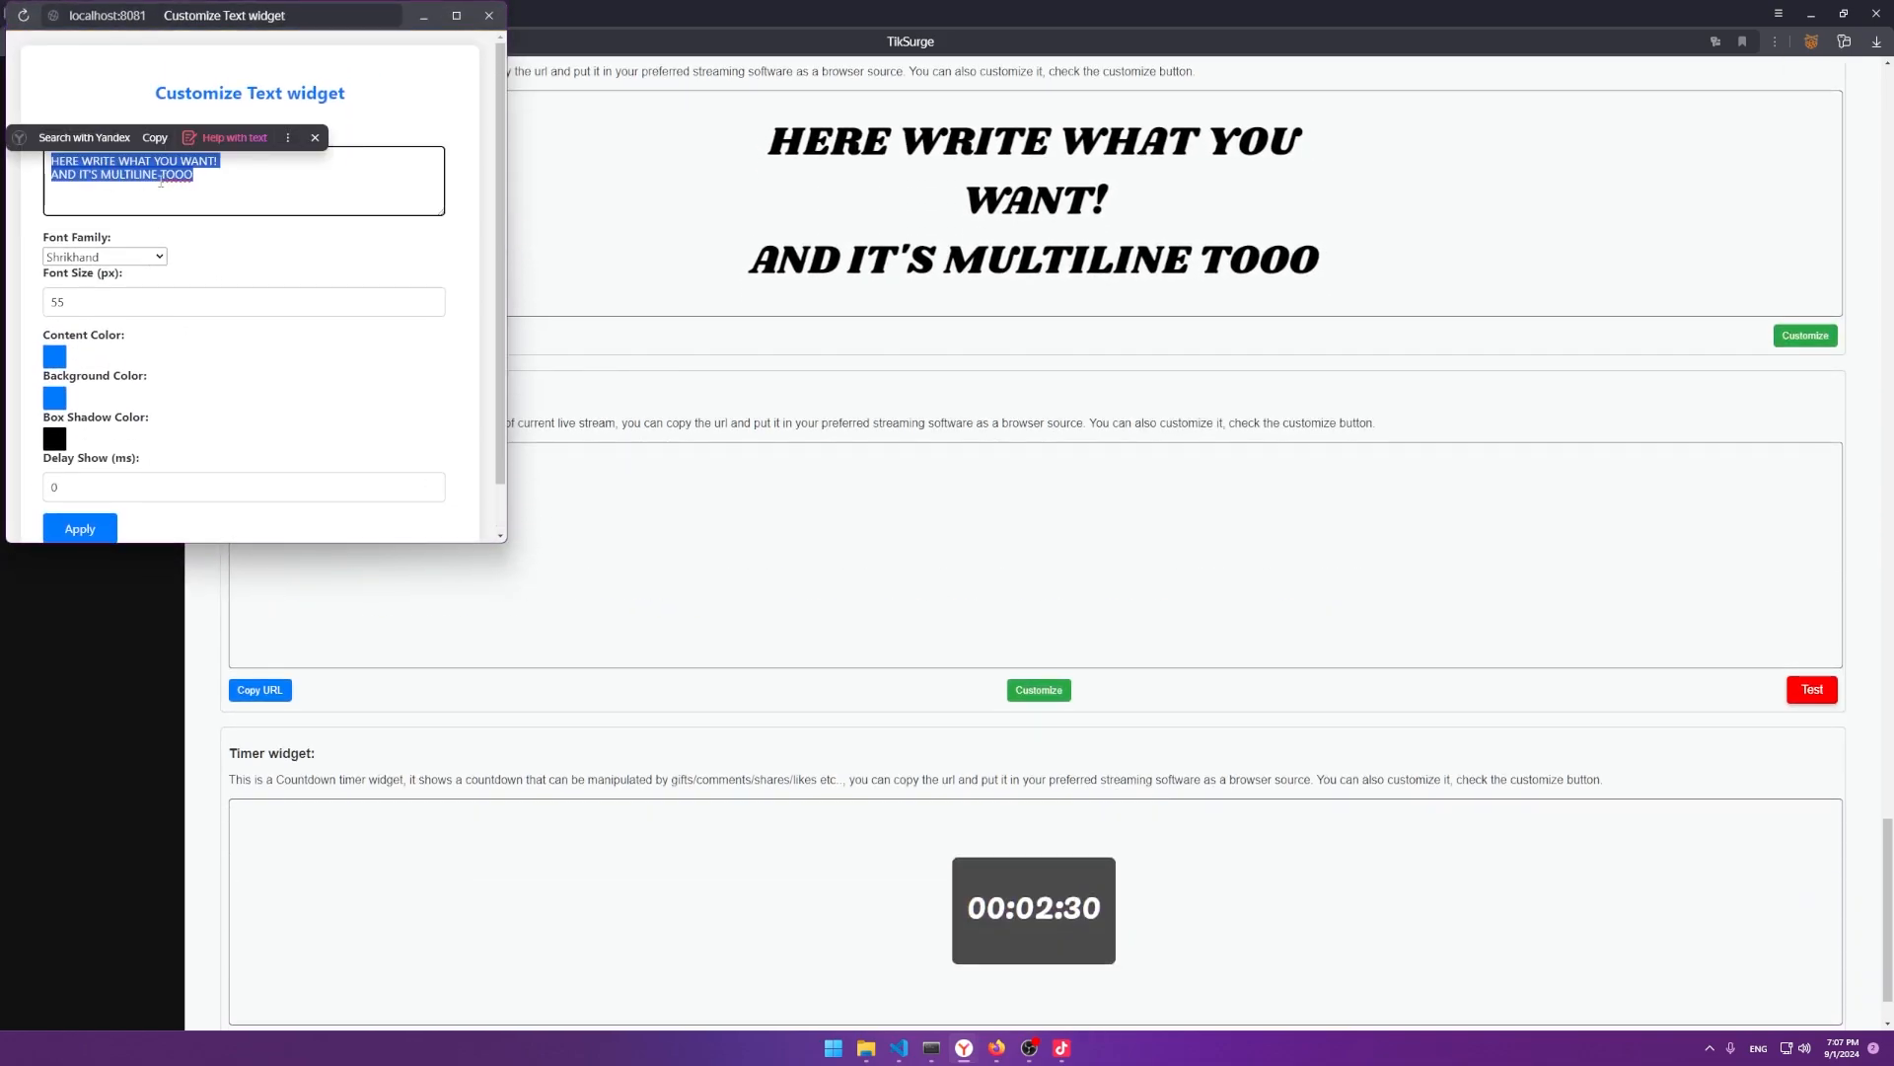
pyautogui.scroll(-1, 71, 268)
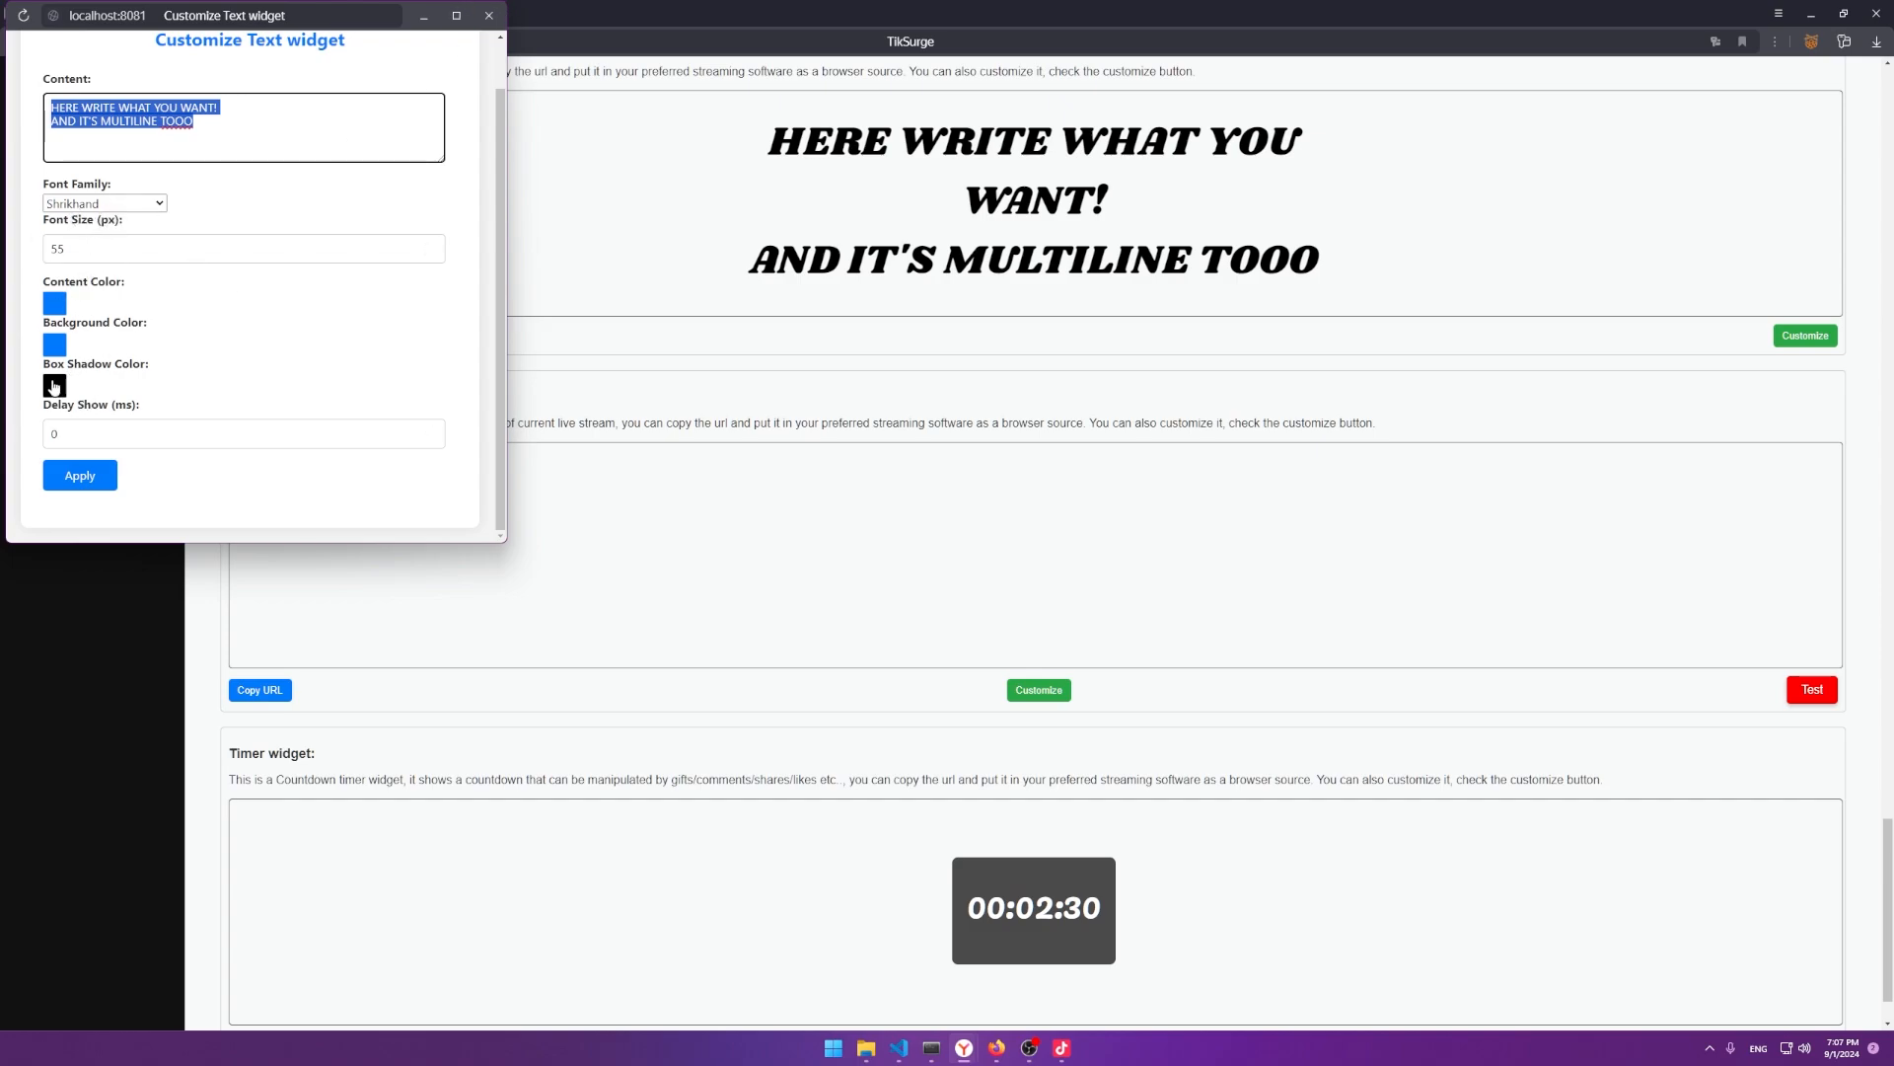
pyautogui.click(499, 17)
# Apply the Timer widget's settings, with Pacifico font at 50 px, and close its window.
pyautogui.scroll(-1, 884, 575)
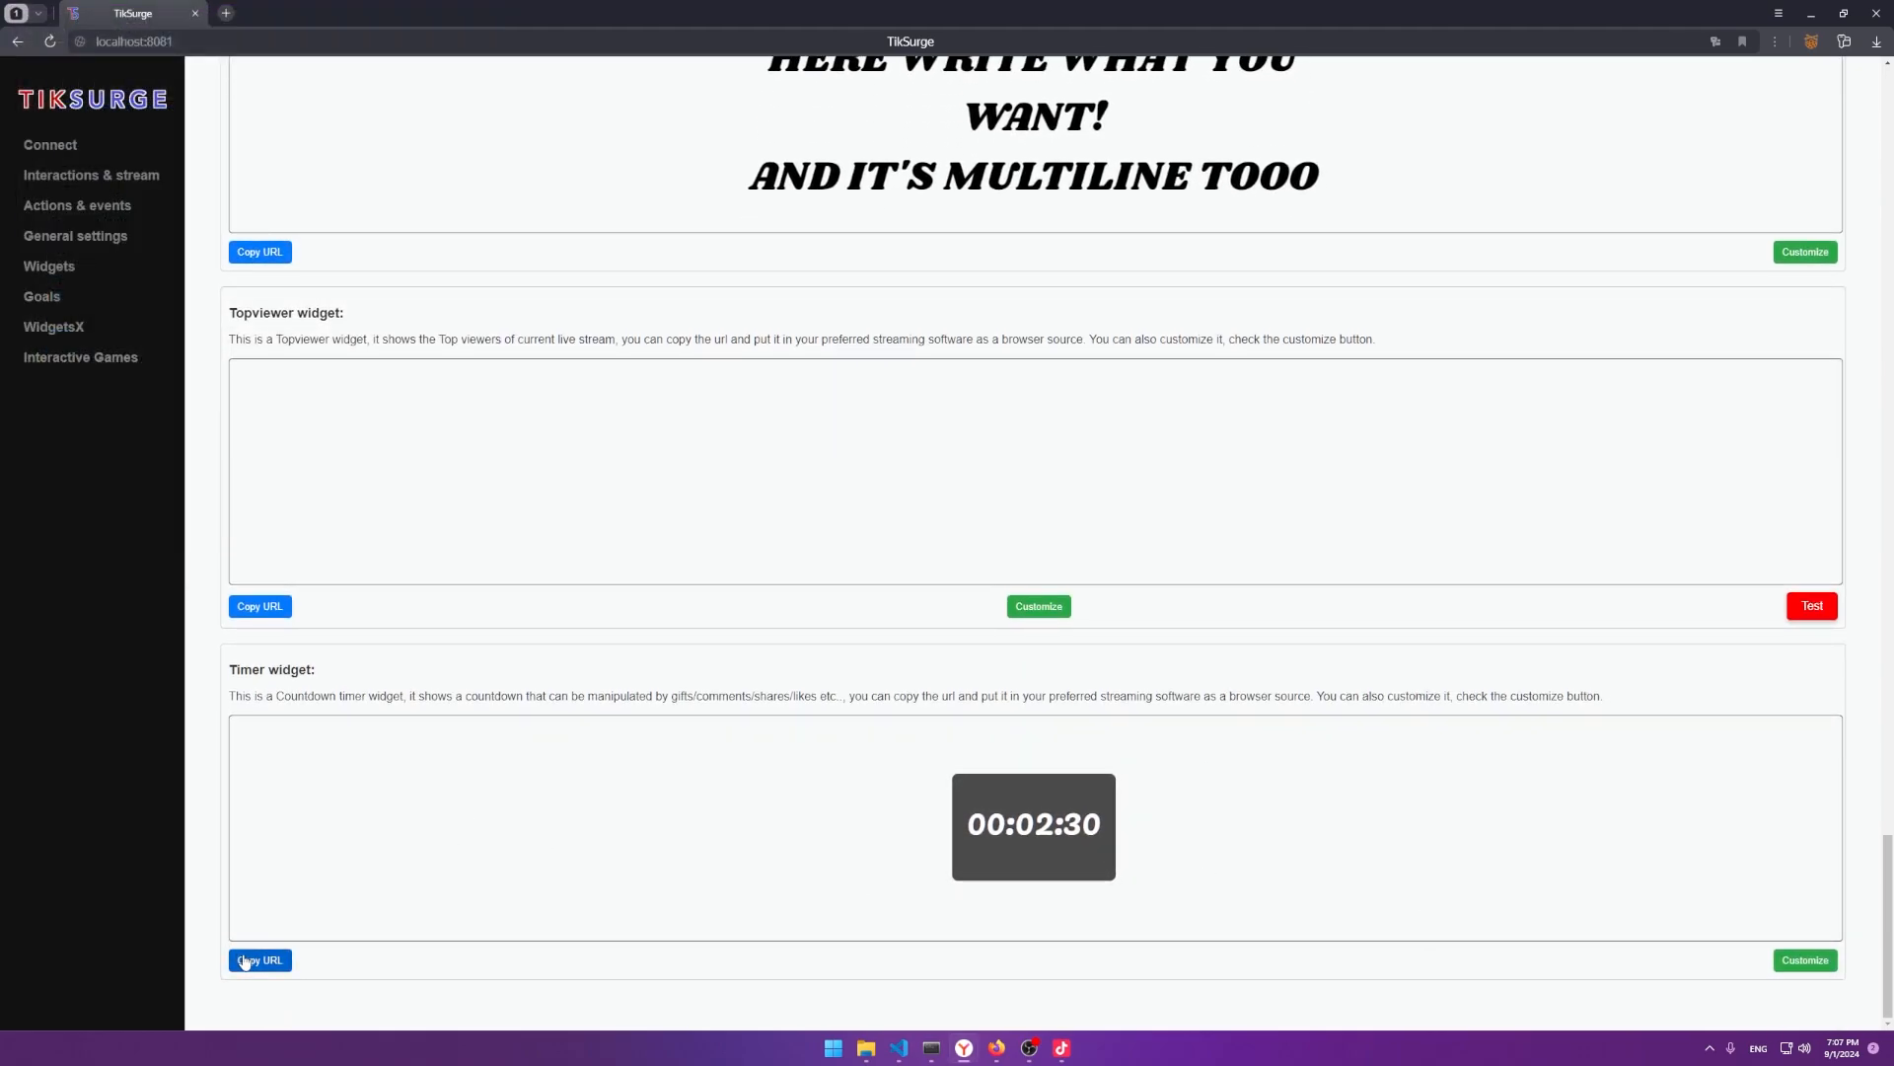
pyautogui.click(1806, 960)
pyautogui.scroll(-3, 105, 412)
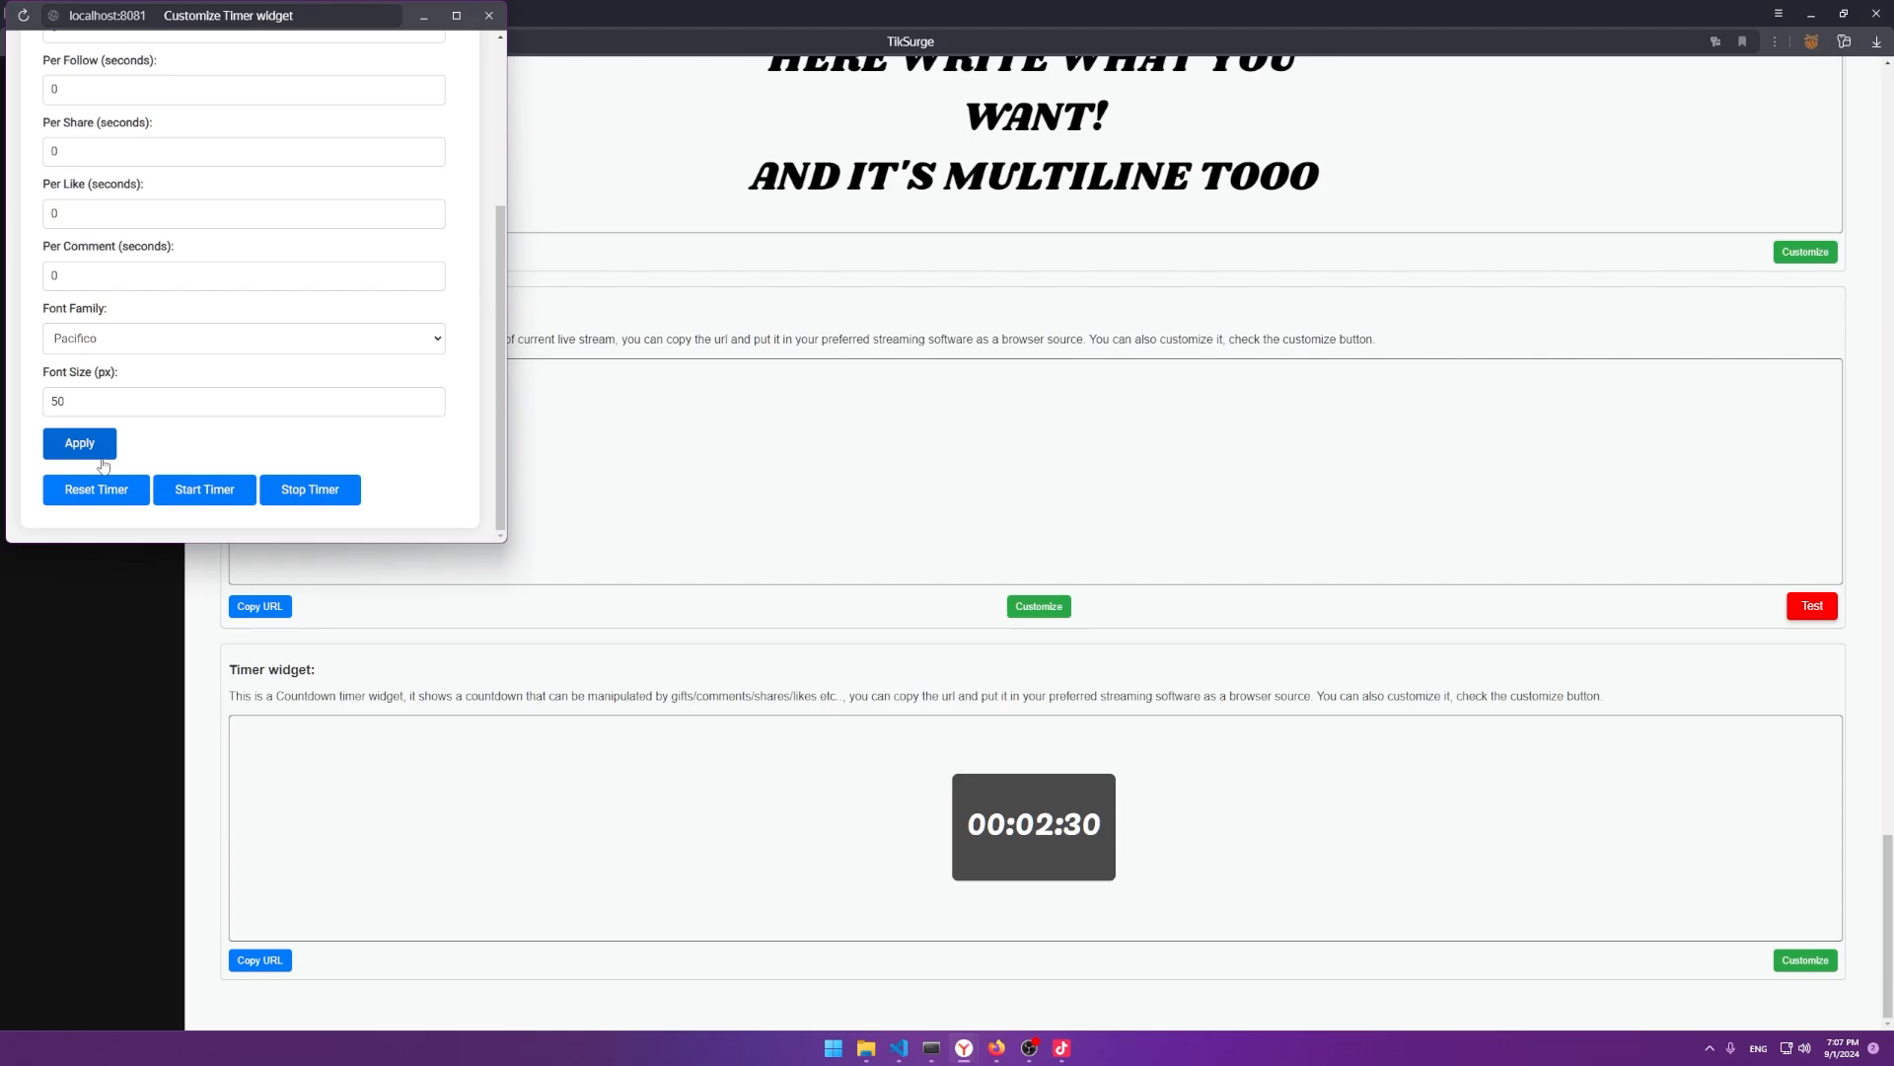
pyautogui.click(79, 443)
pyautogui.press('Return')
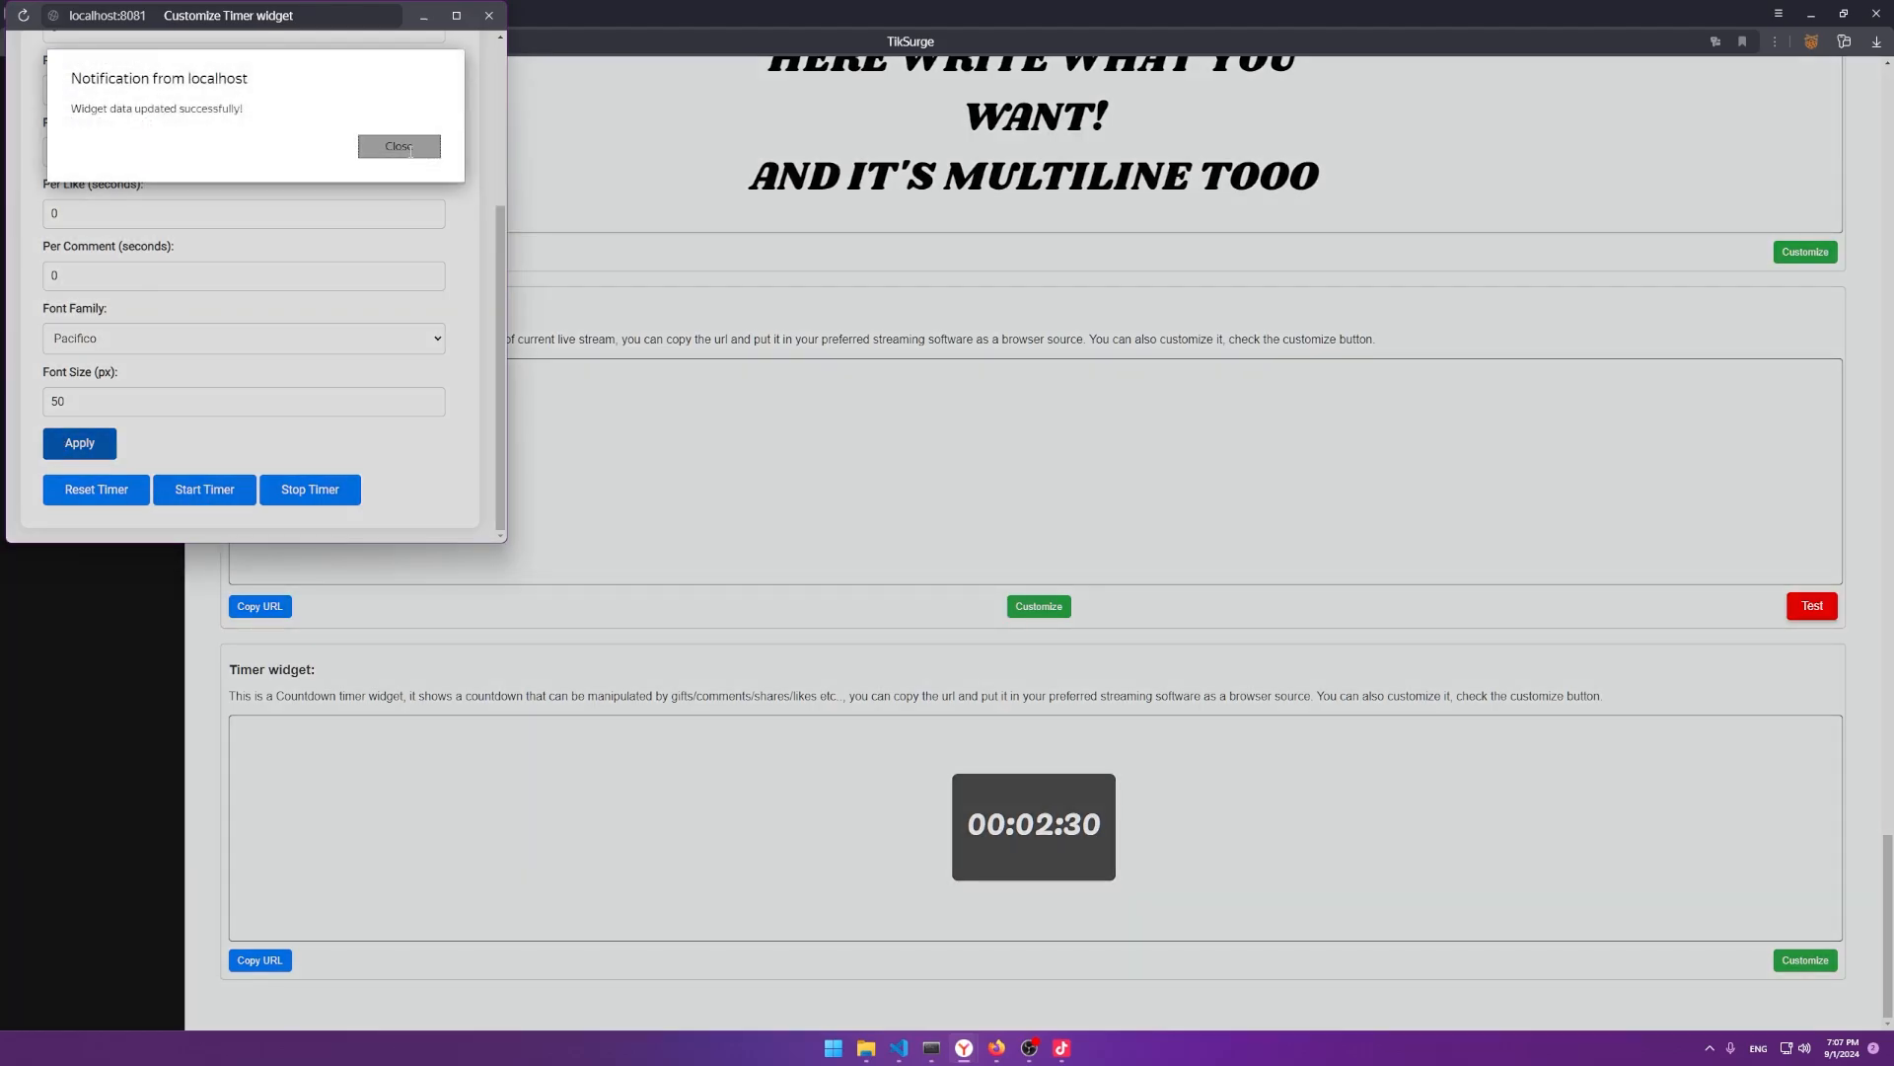
pyautogui.click(489, 14)
pyautogui.scroll(15, 1039, 838)
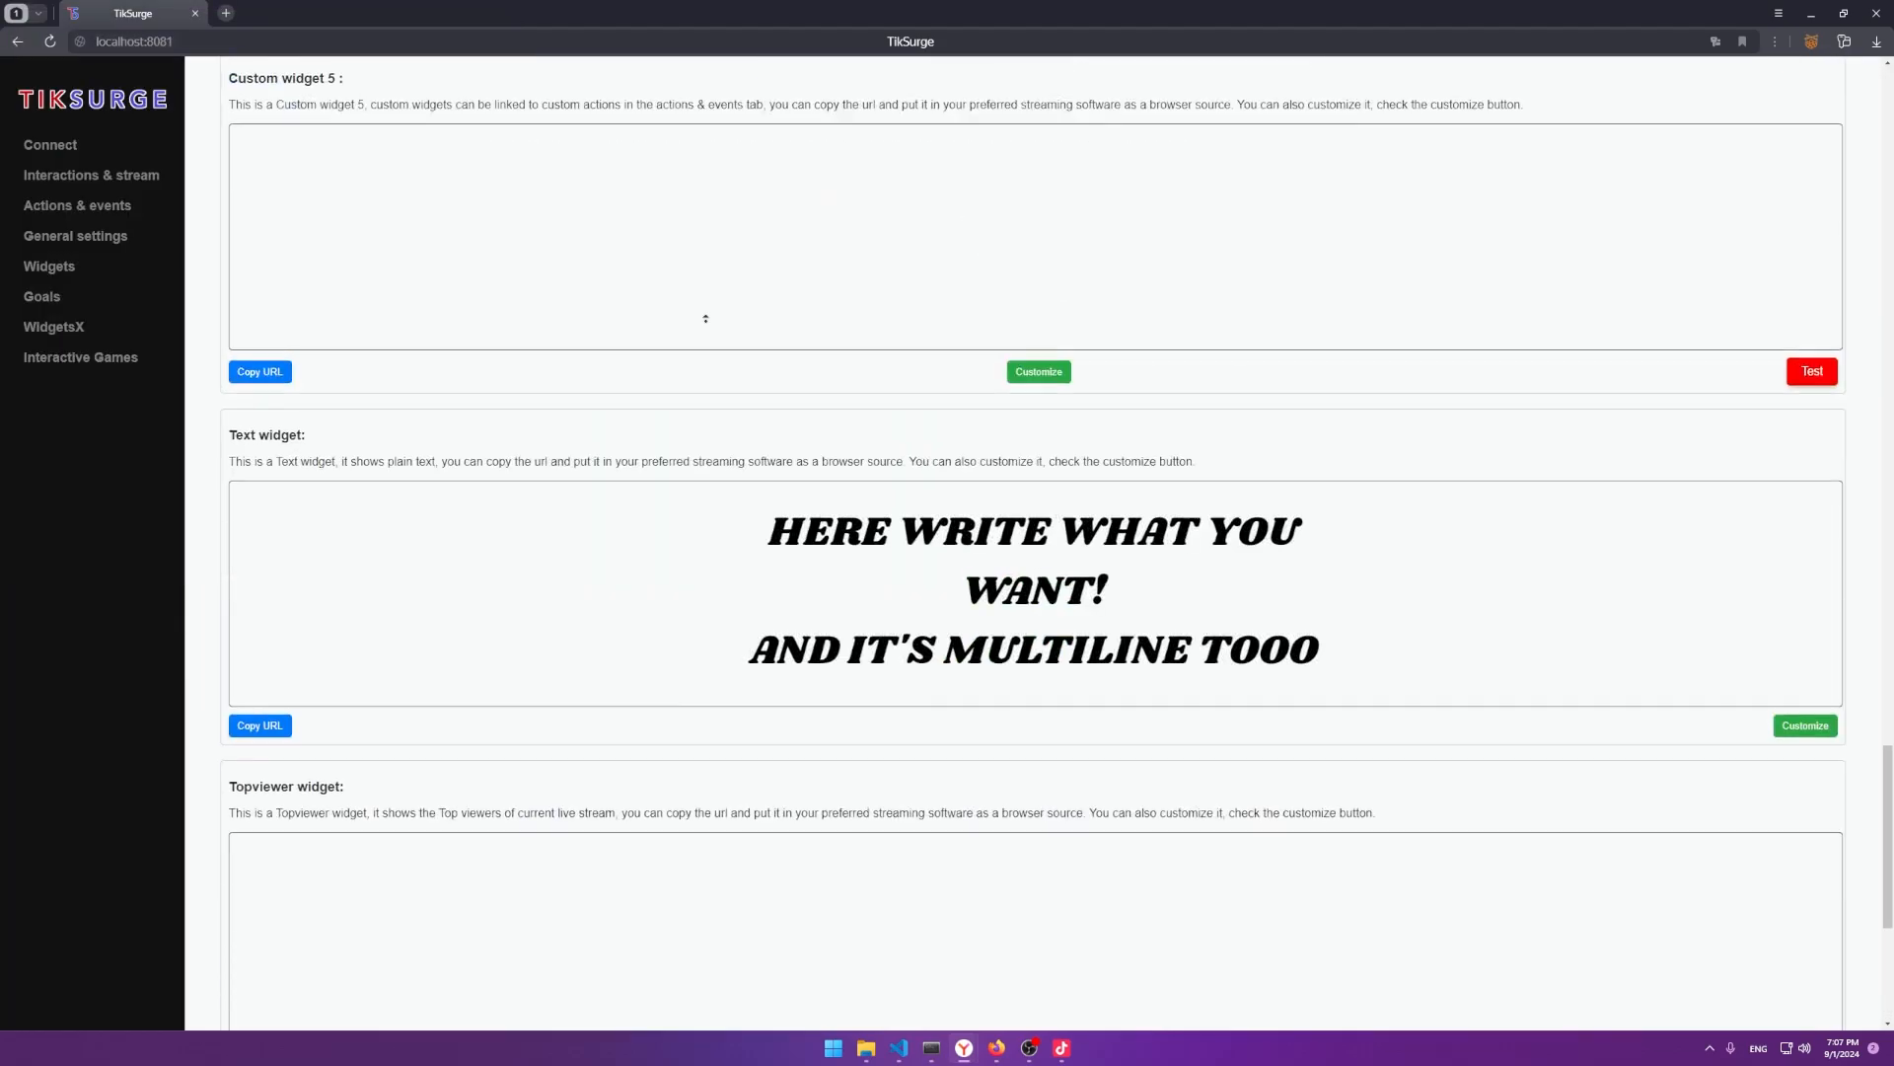
# Copy the Follow widget URL and start a new Link source in TikTok LIVE Studio.
pyautogui.click(260, 411)
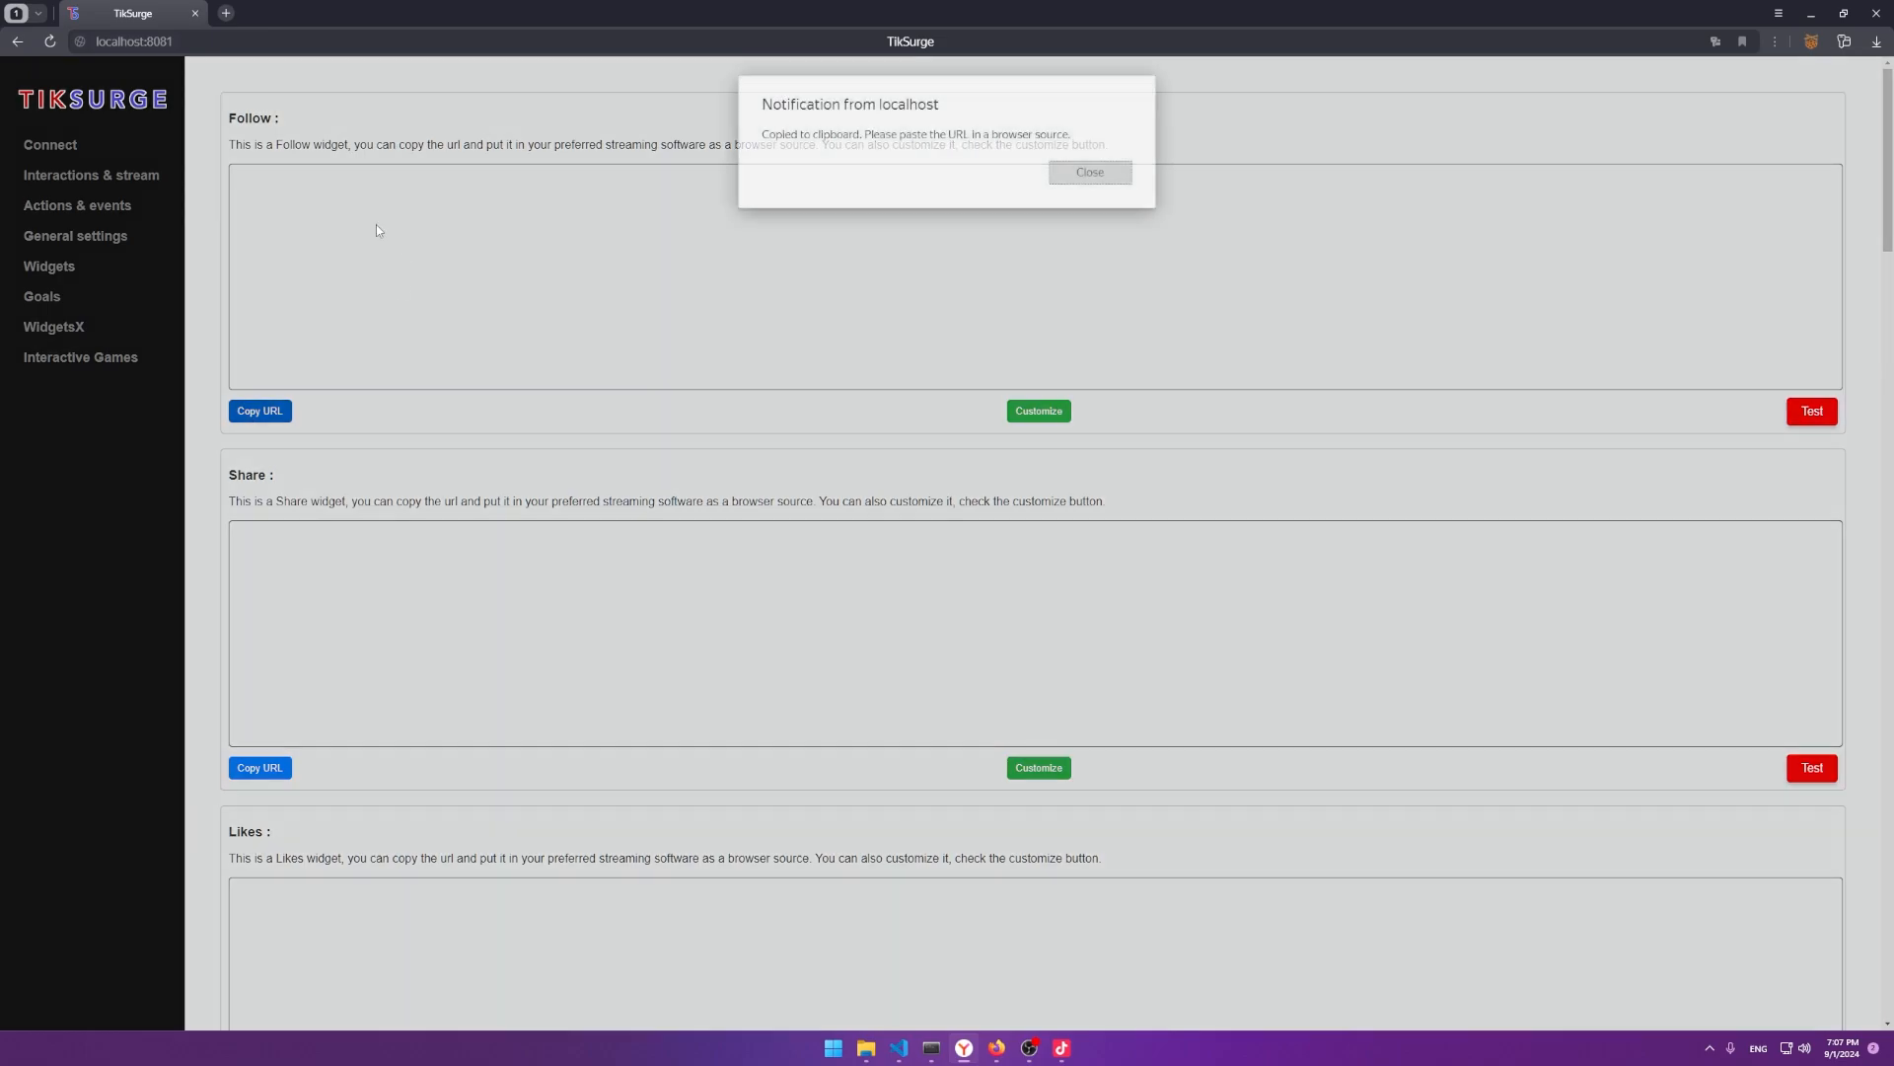
pyautogui.click(1091, 172)
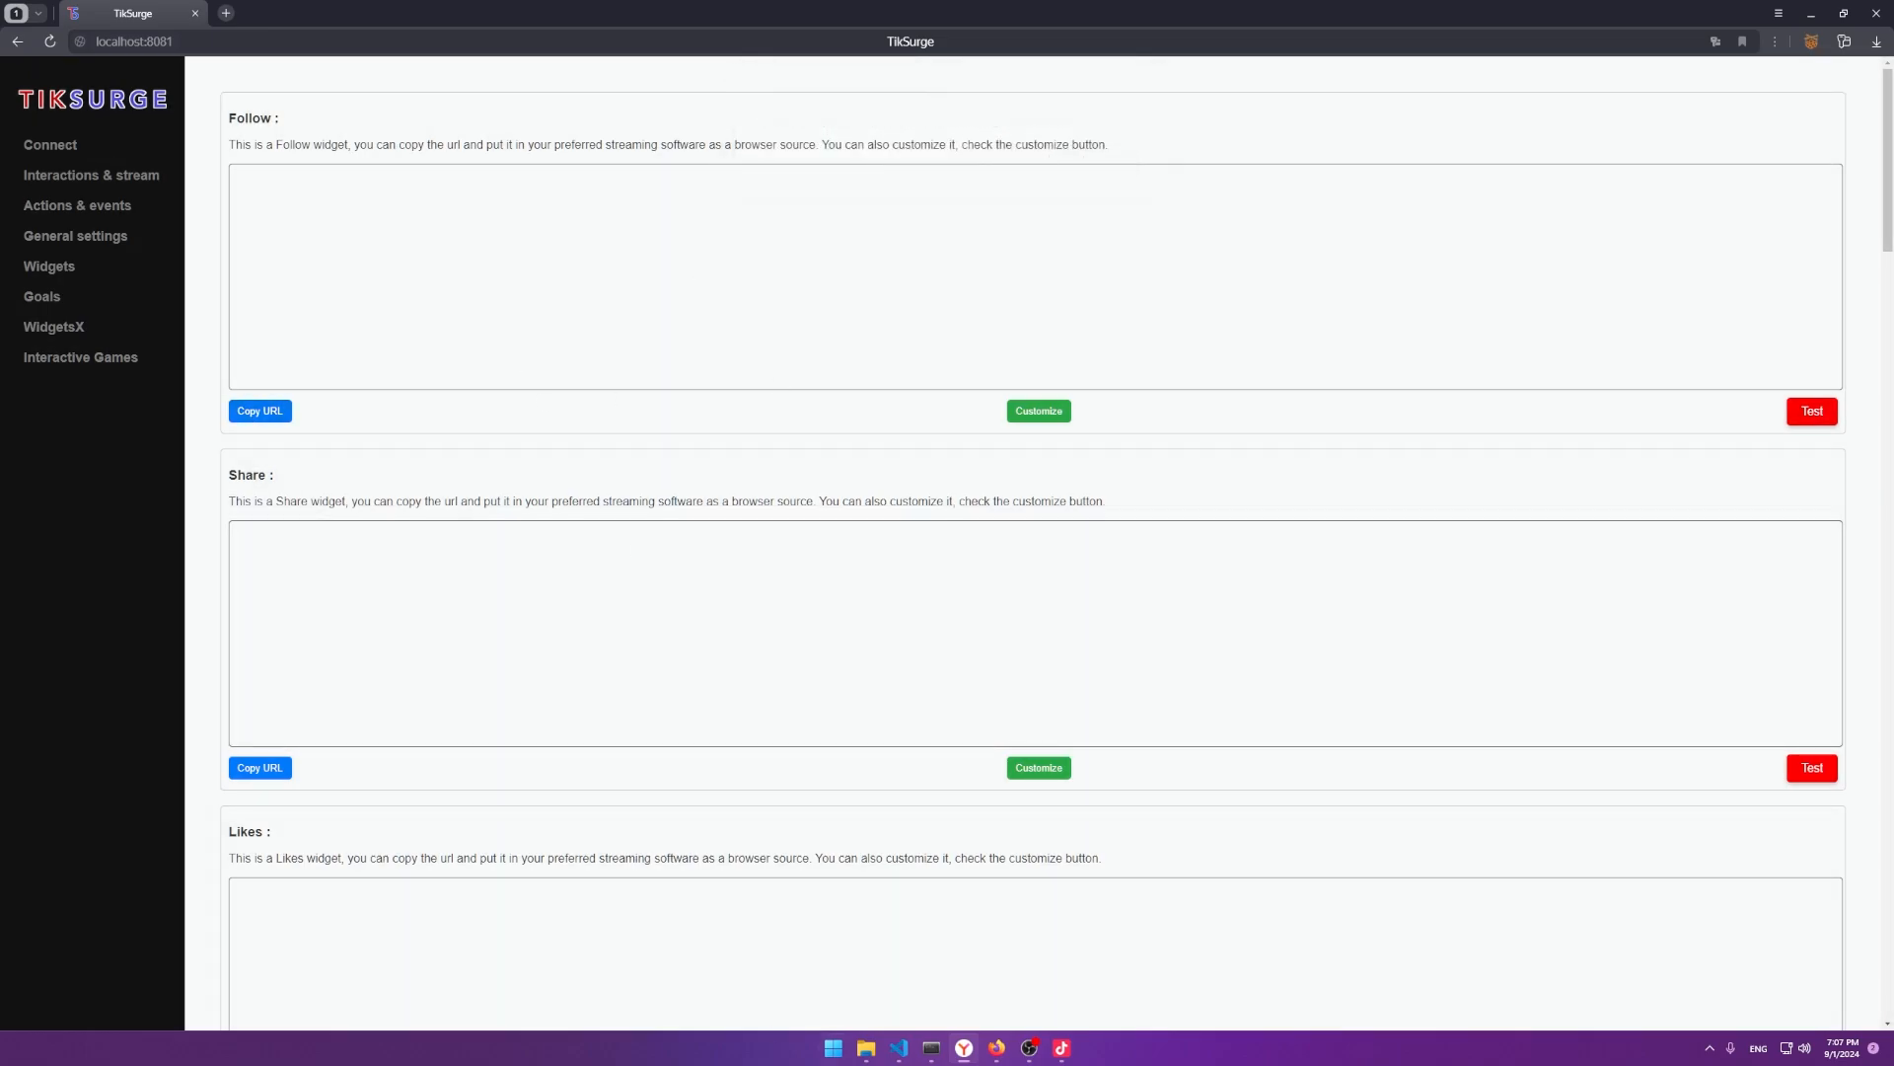
pyautogui.click(1062, 1048)
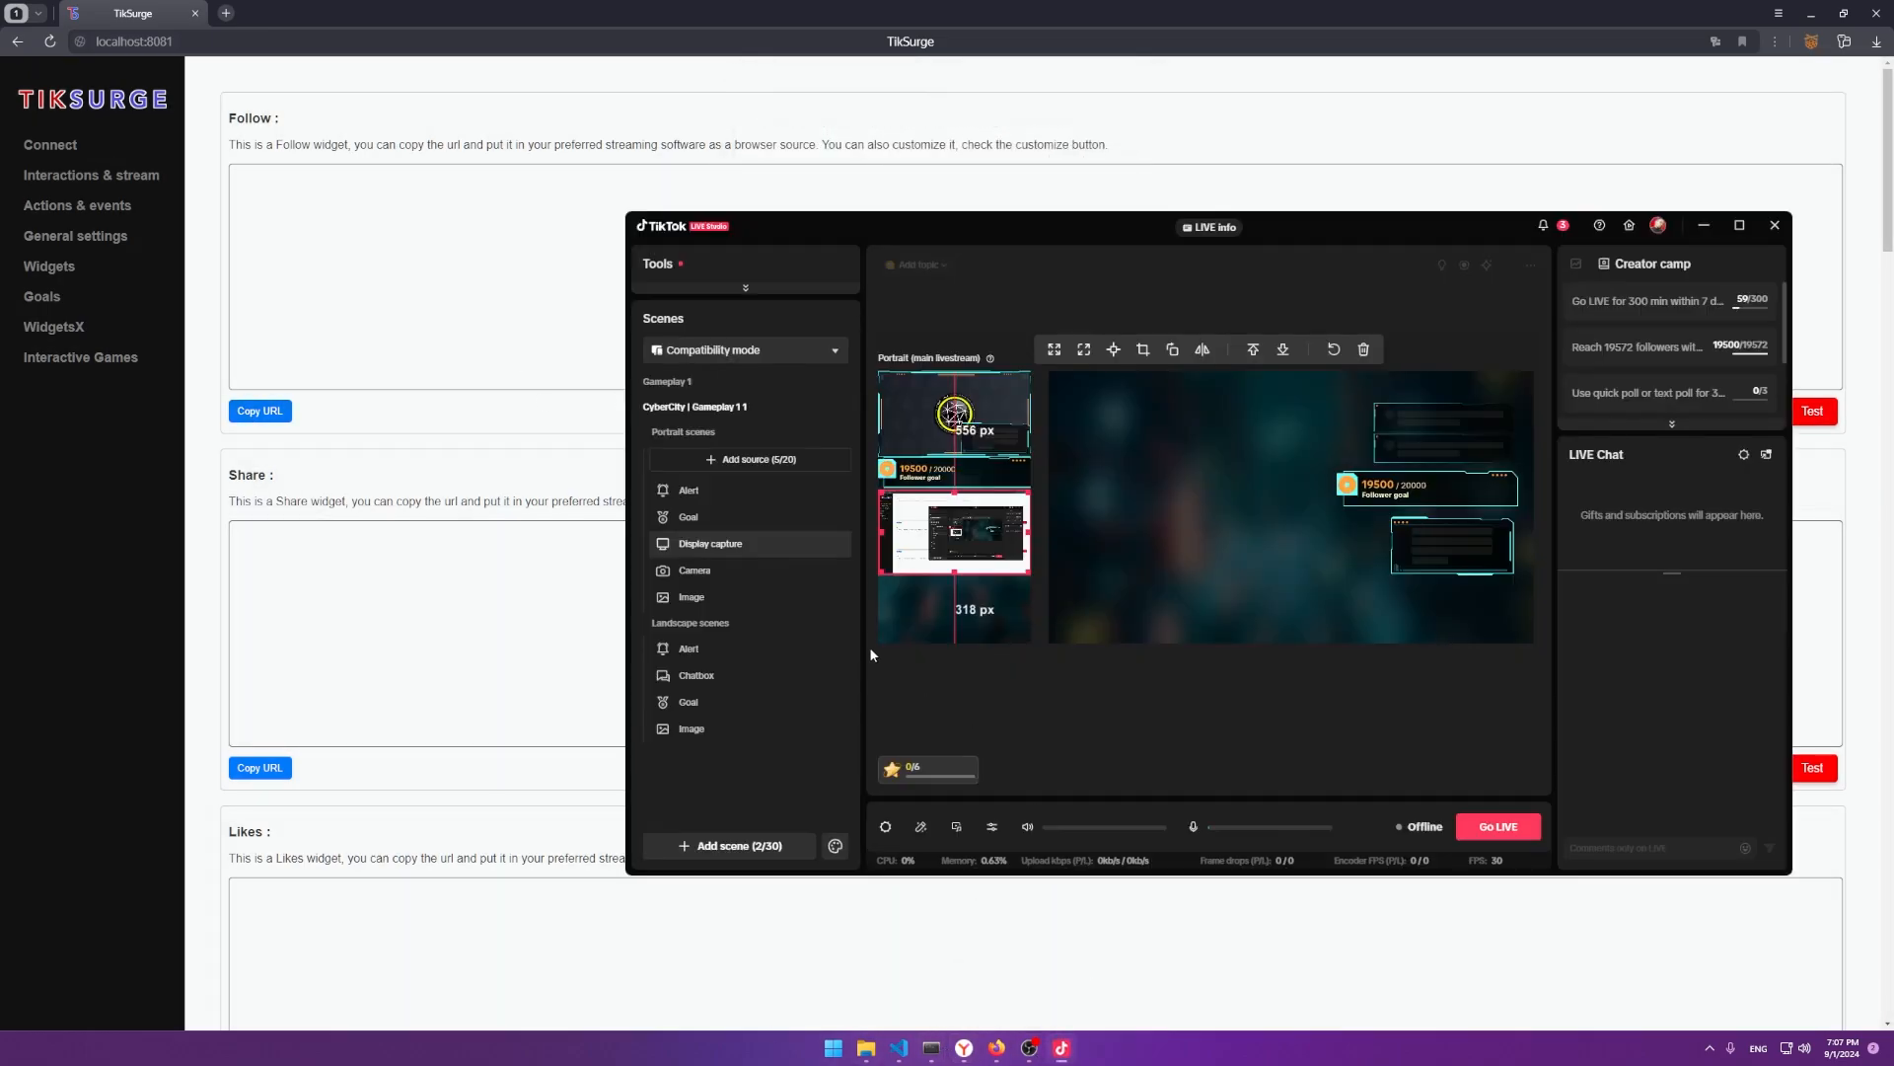
pyautogui.click(755, 458)
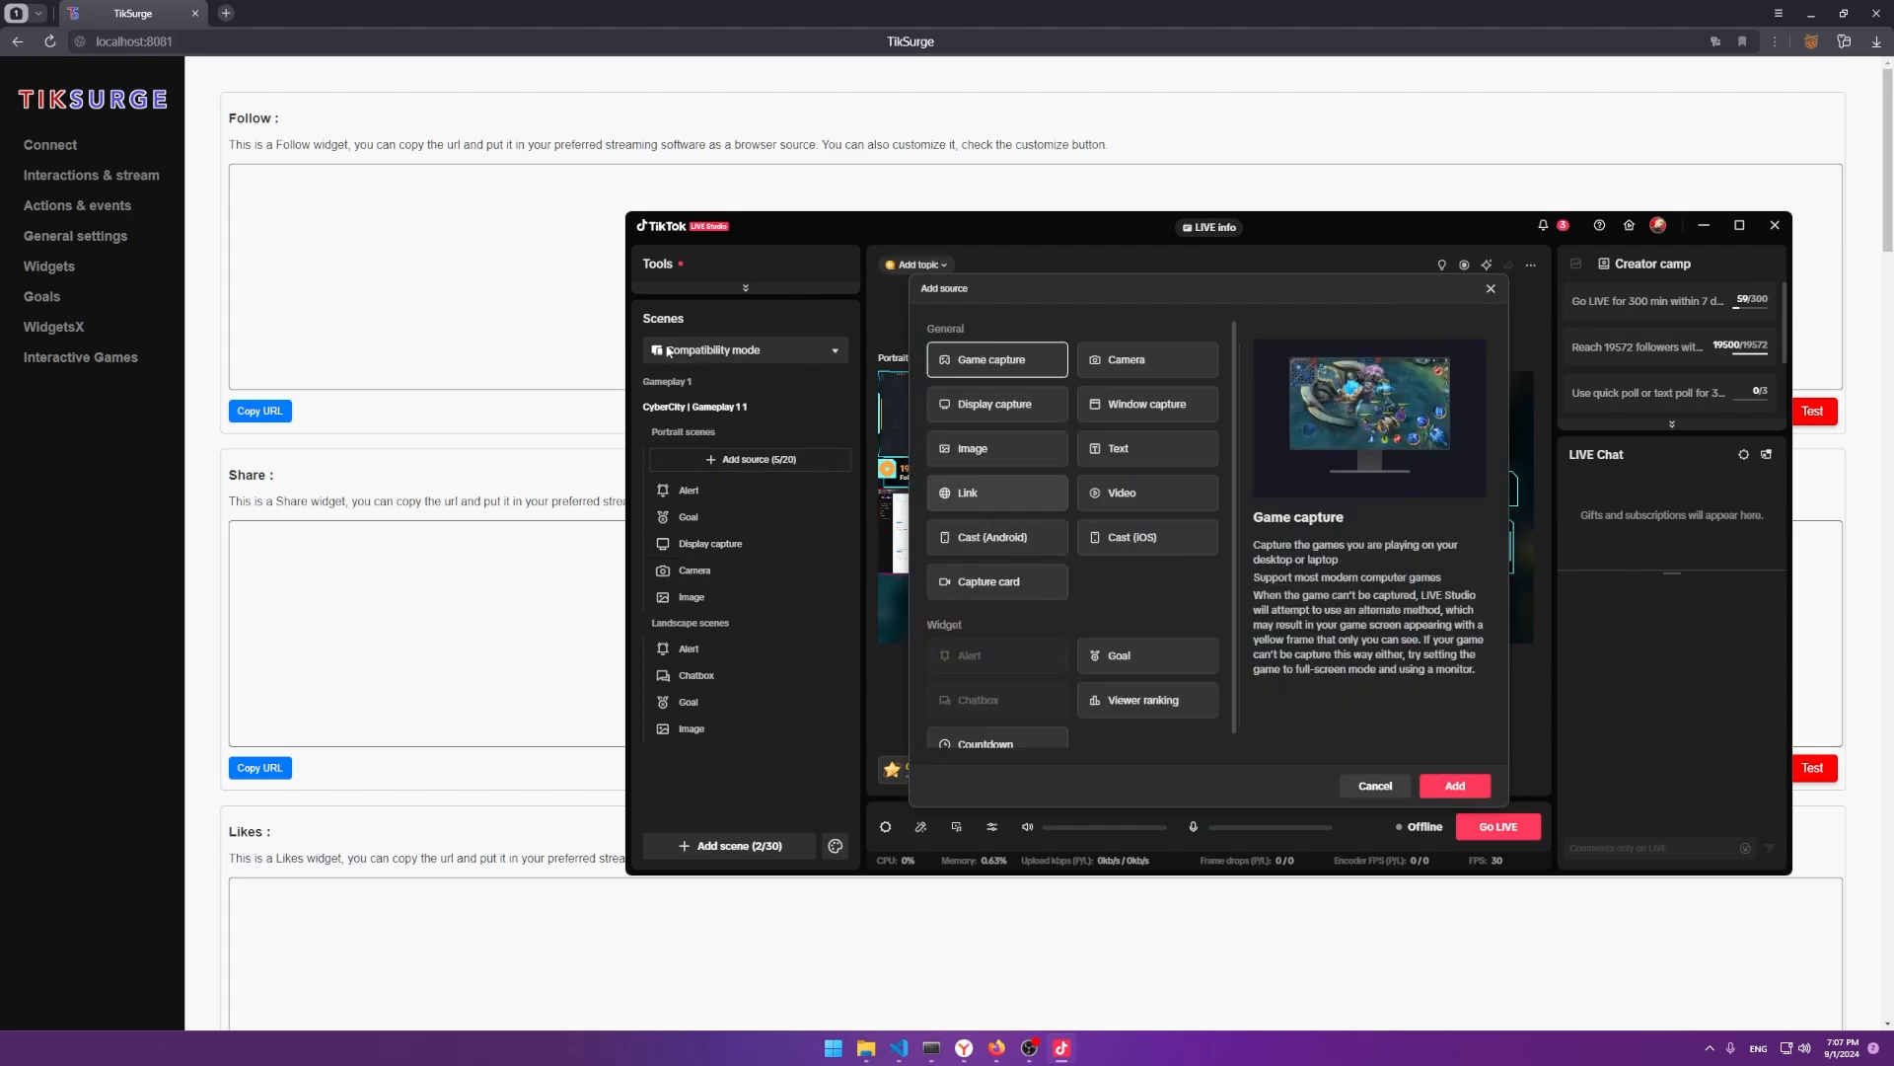
pyautogui.click(972, 493)
pyautogui.click(1456, 785)
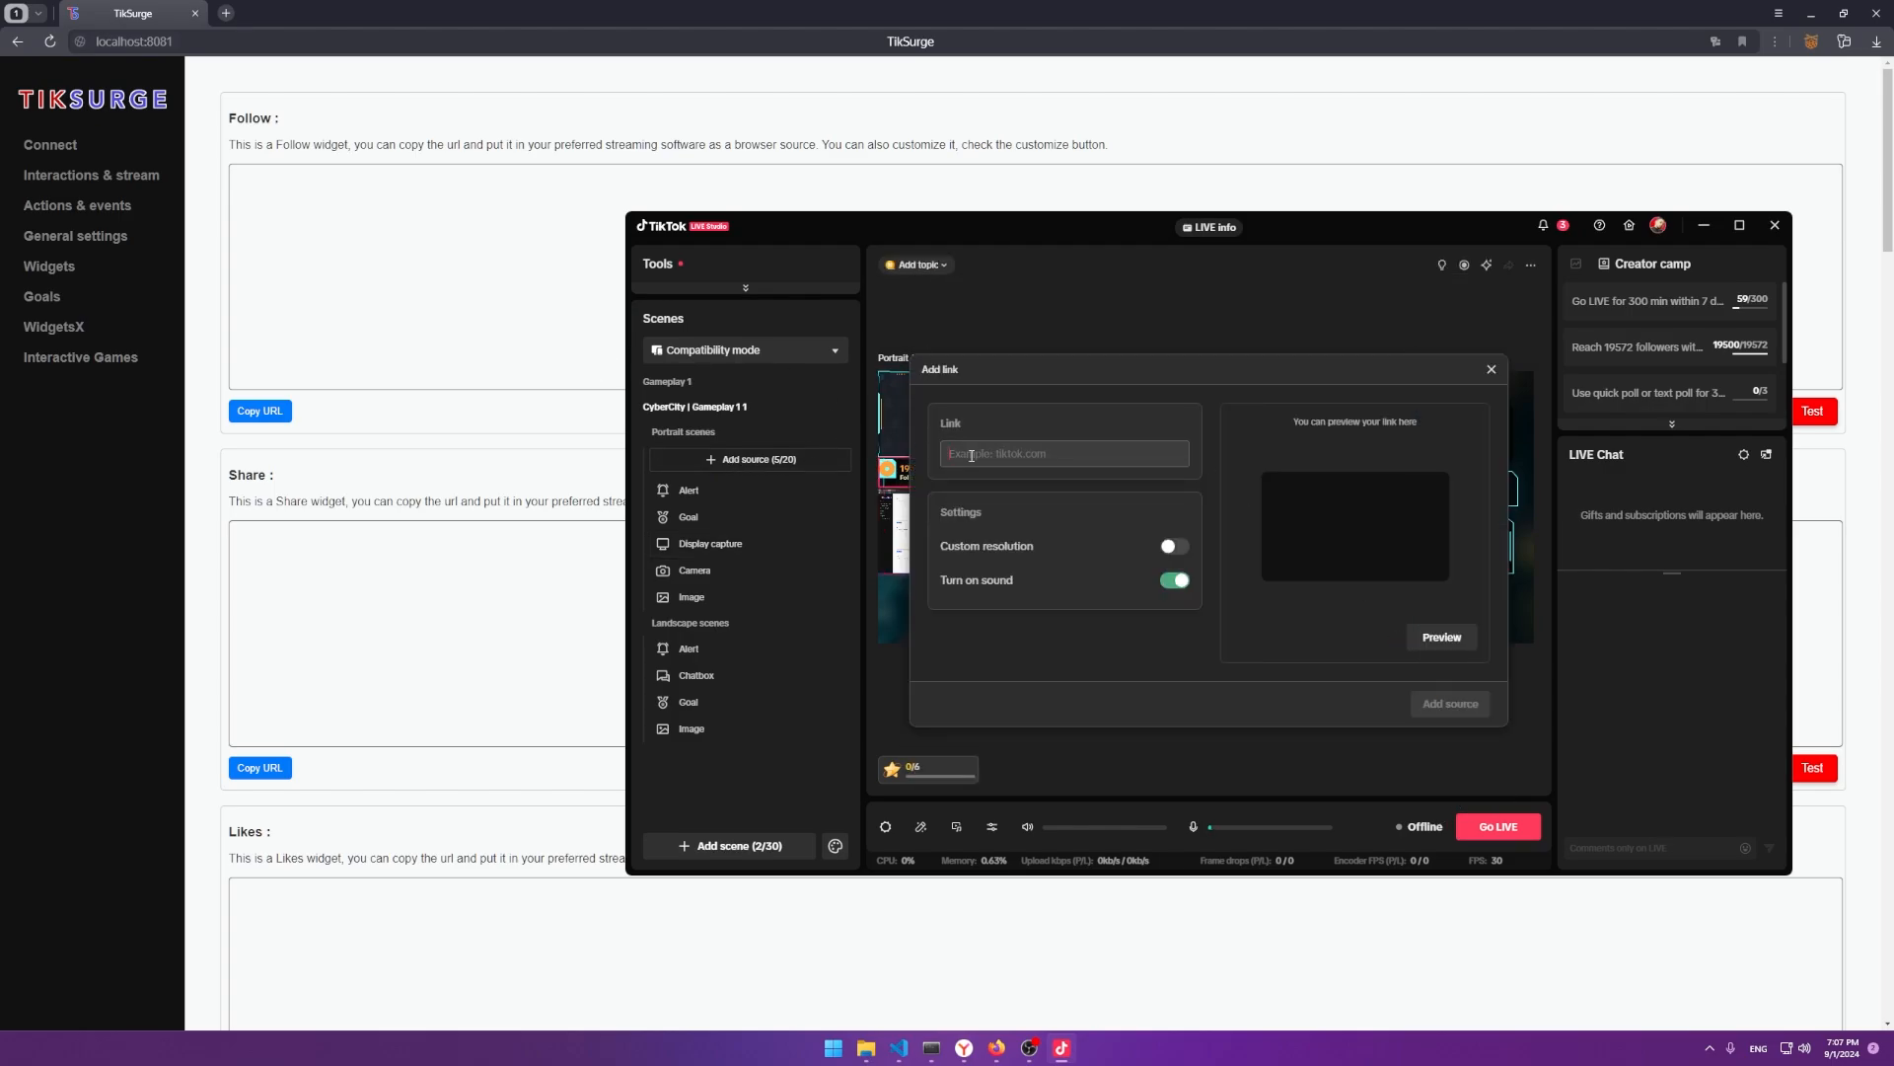
# Add the pasted Follow URL as a Link source, enlarged near the canvas top.
pyautogui.click(259, 410)
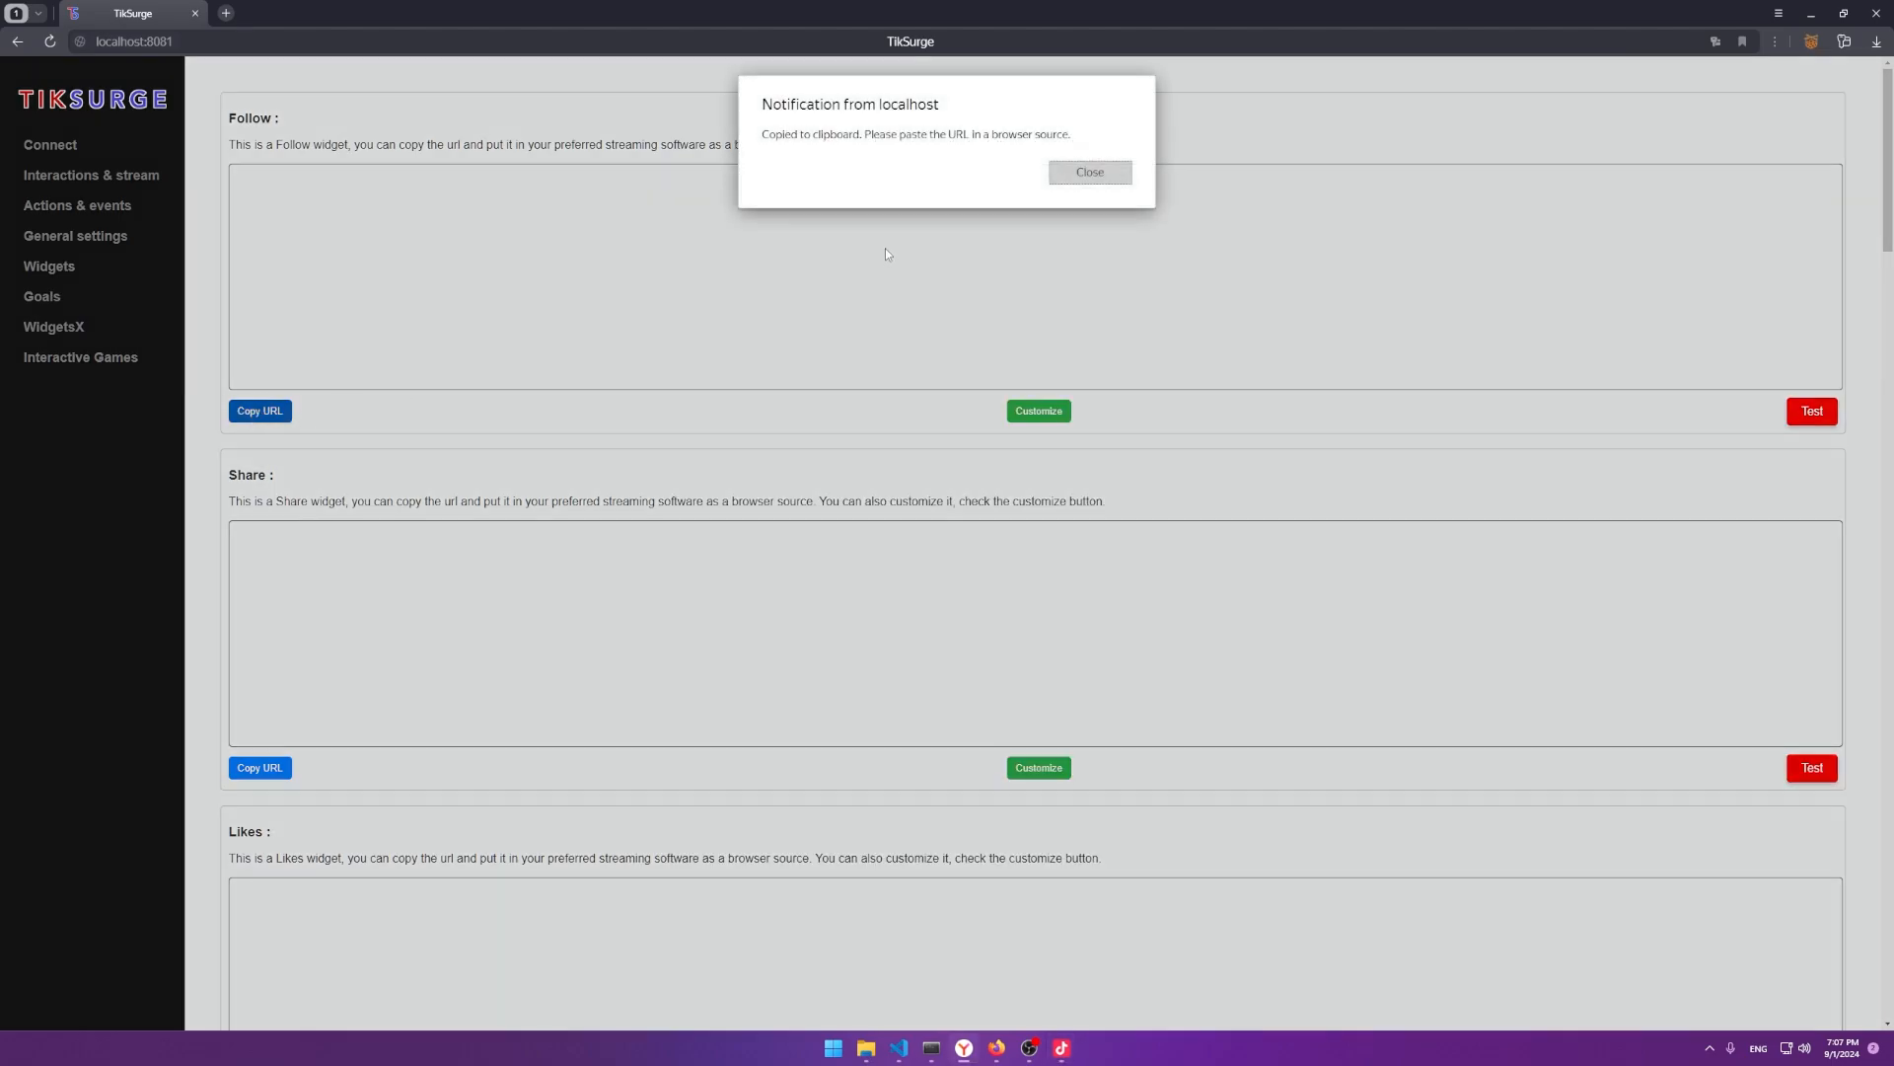
pyautogui.click(1086, 174)
pyautogui.hotkey('alt', 'Tab')
pyautogui.click(992, 454)
pyautogui.hotkey('ctrl', 'v')
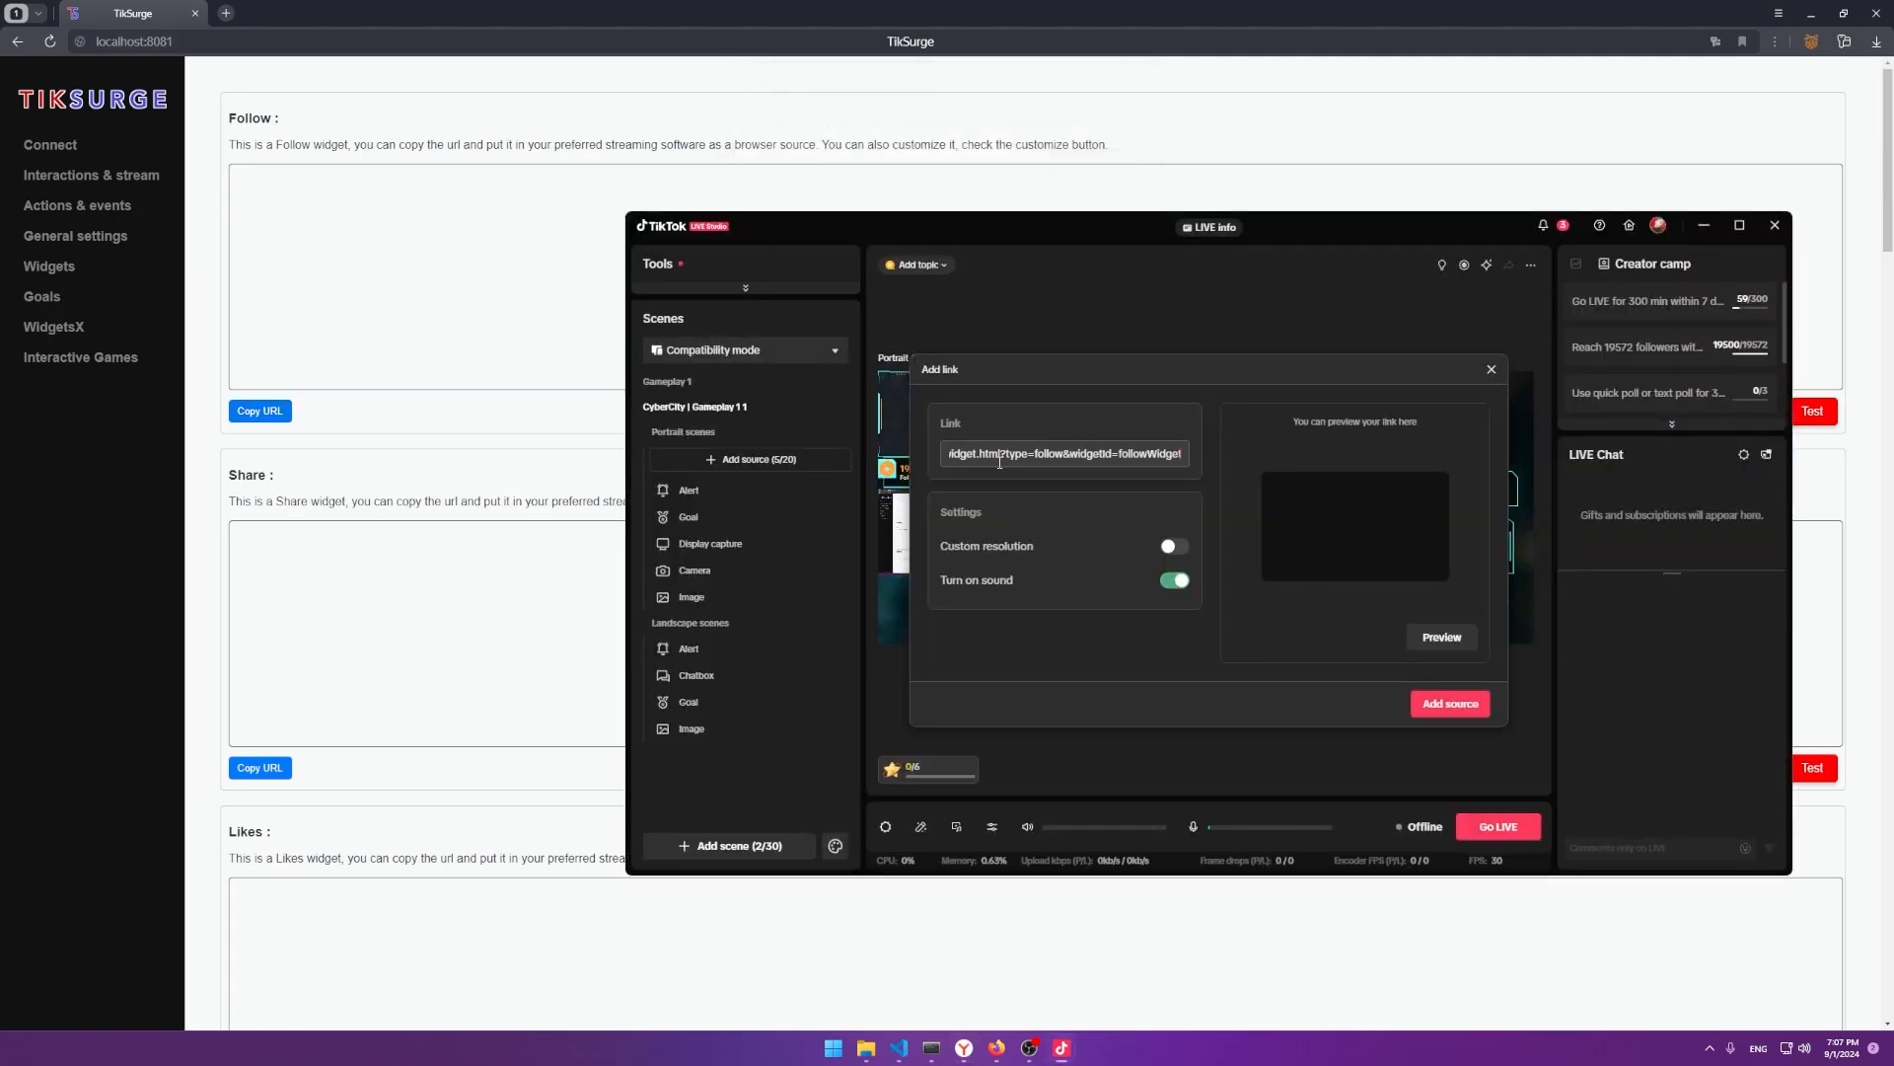
pyautogui.click(1450, 702)
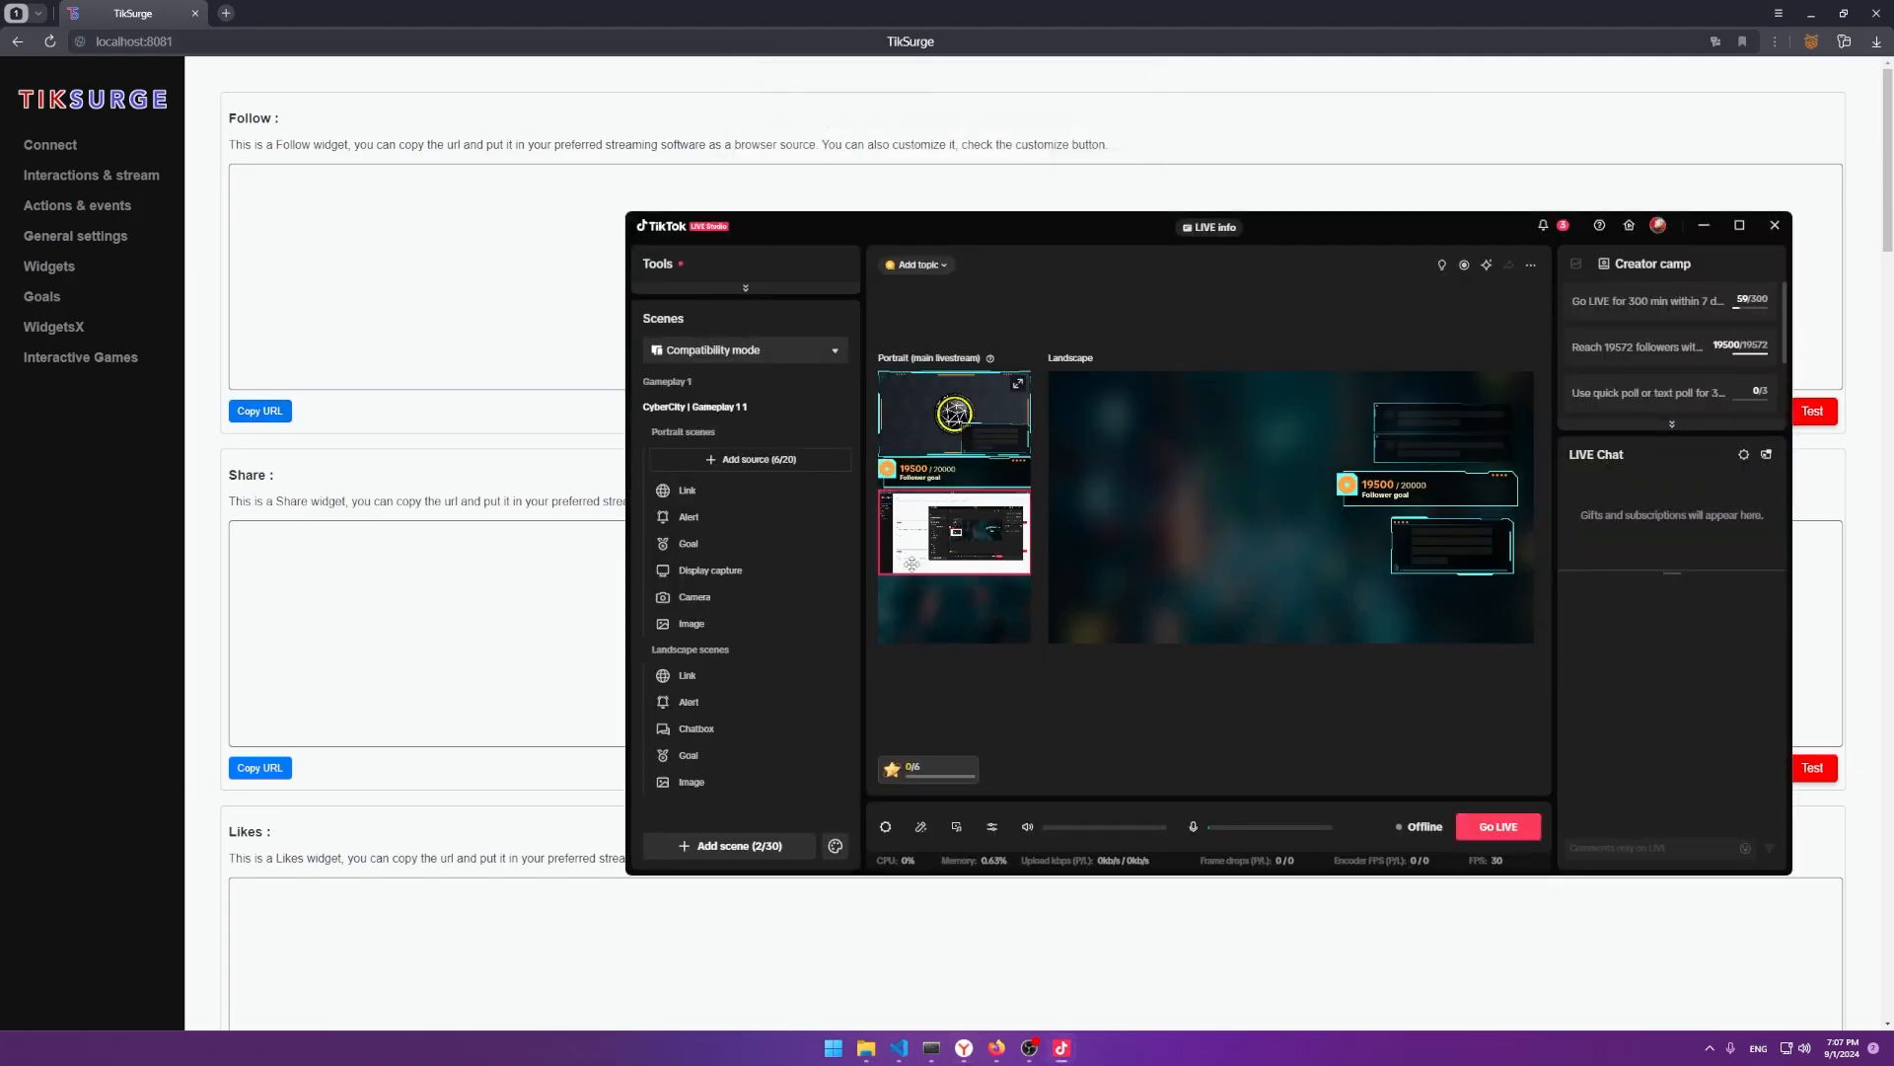
pyautogui.click(688, 497)
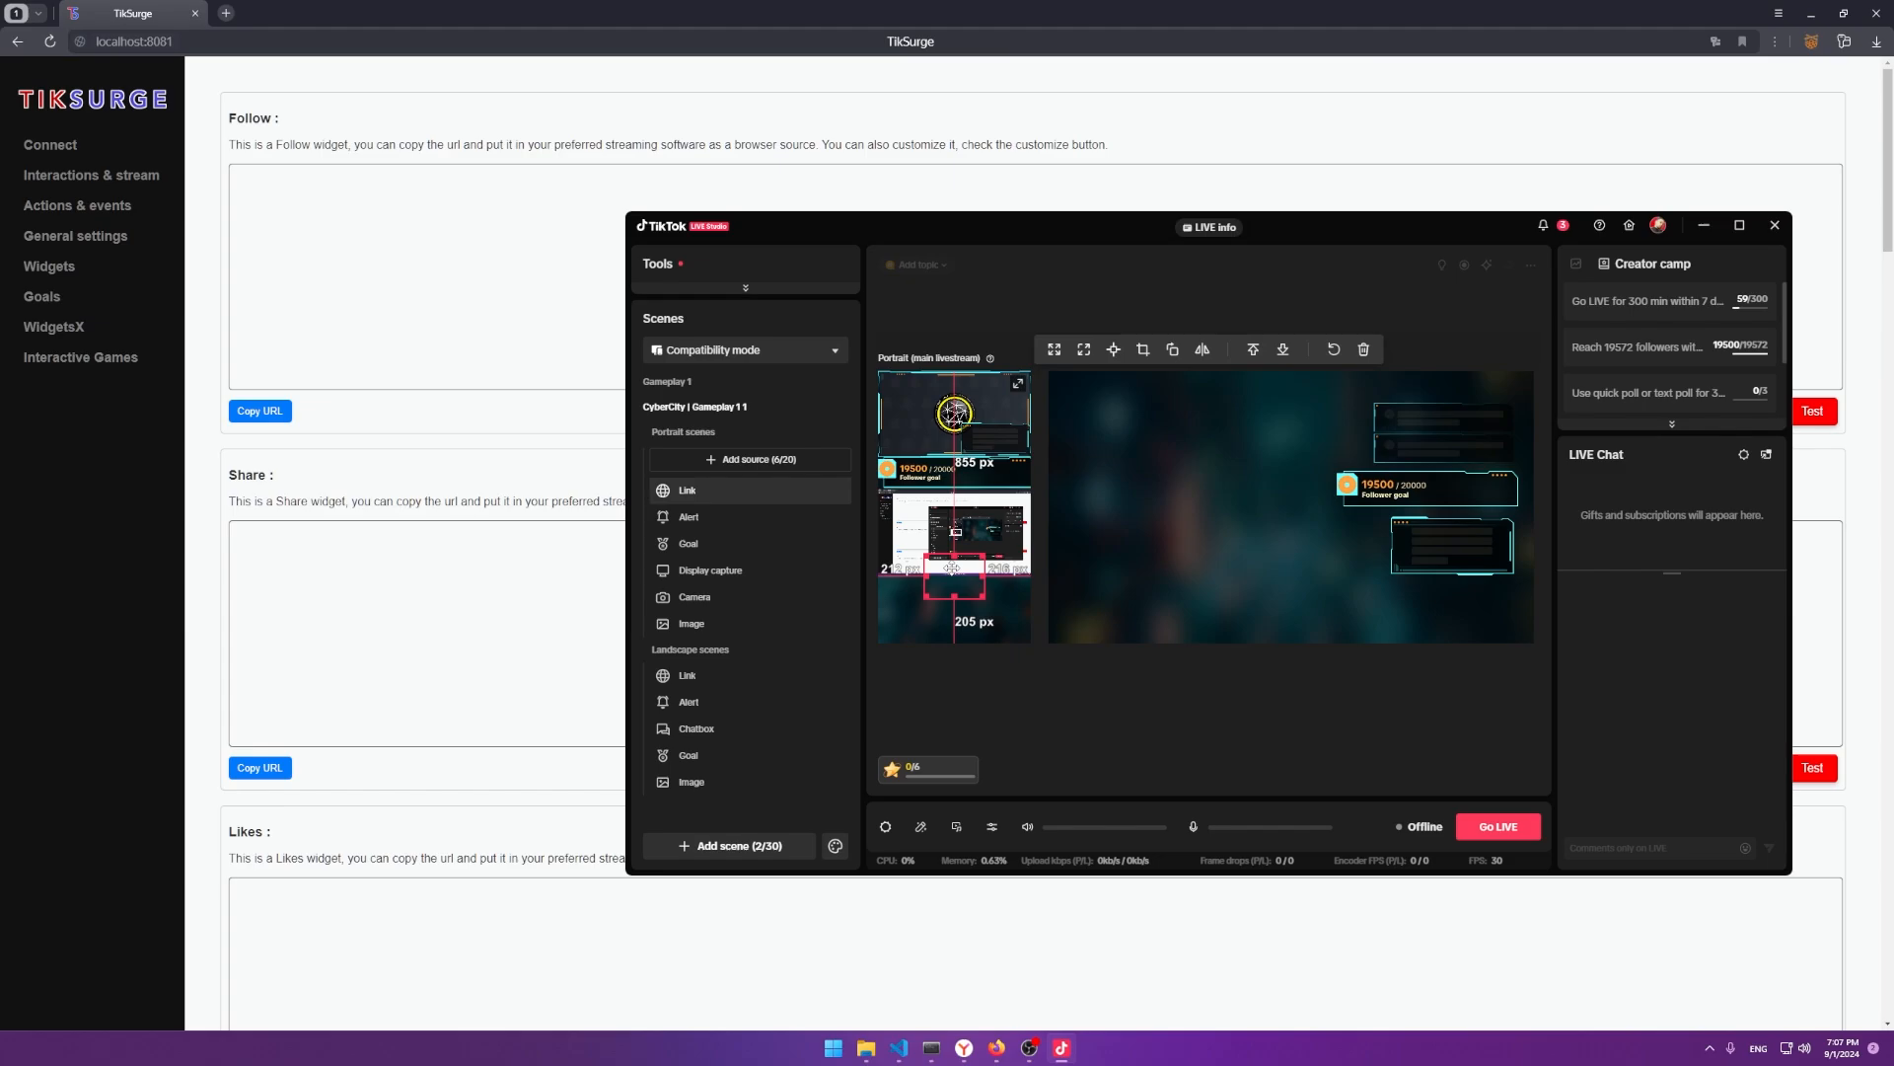
pyautogui.moveTo(927, 559); pyautogui.dragTo(994, 493)
# Fire a test follow alert and centre the link box horizontally on the portrait canvas.
pyautogui.hotkey('alt', 'Tab')
pyautogui.click(1811, 410)
pyautogui.hotkey('alt', 'Tab')
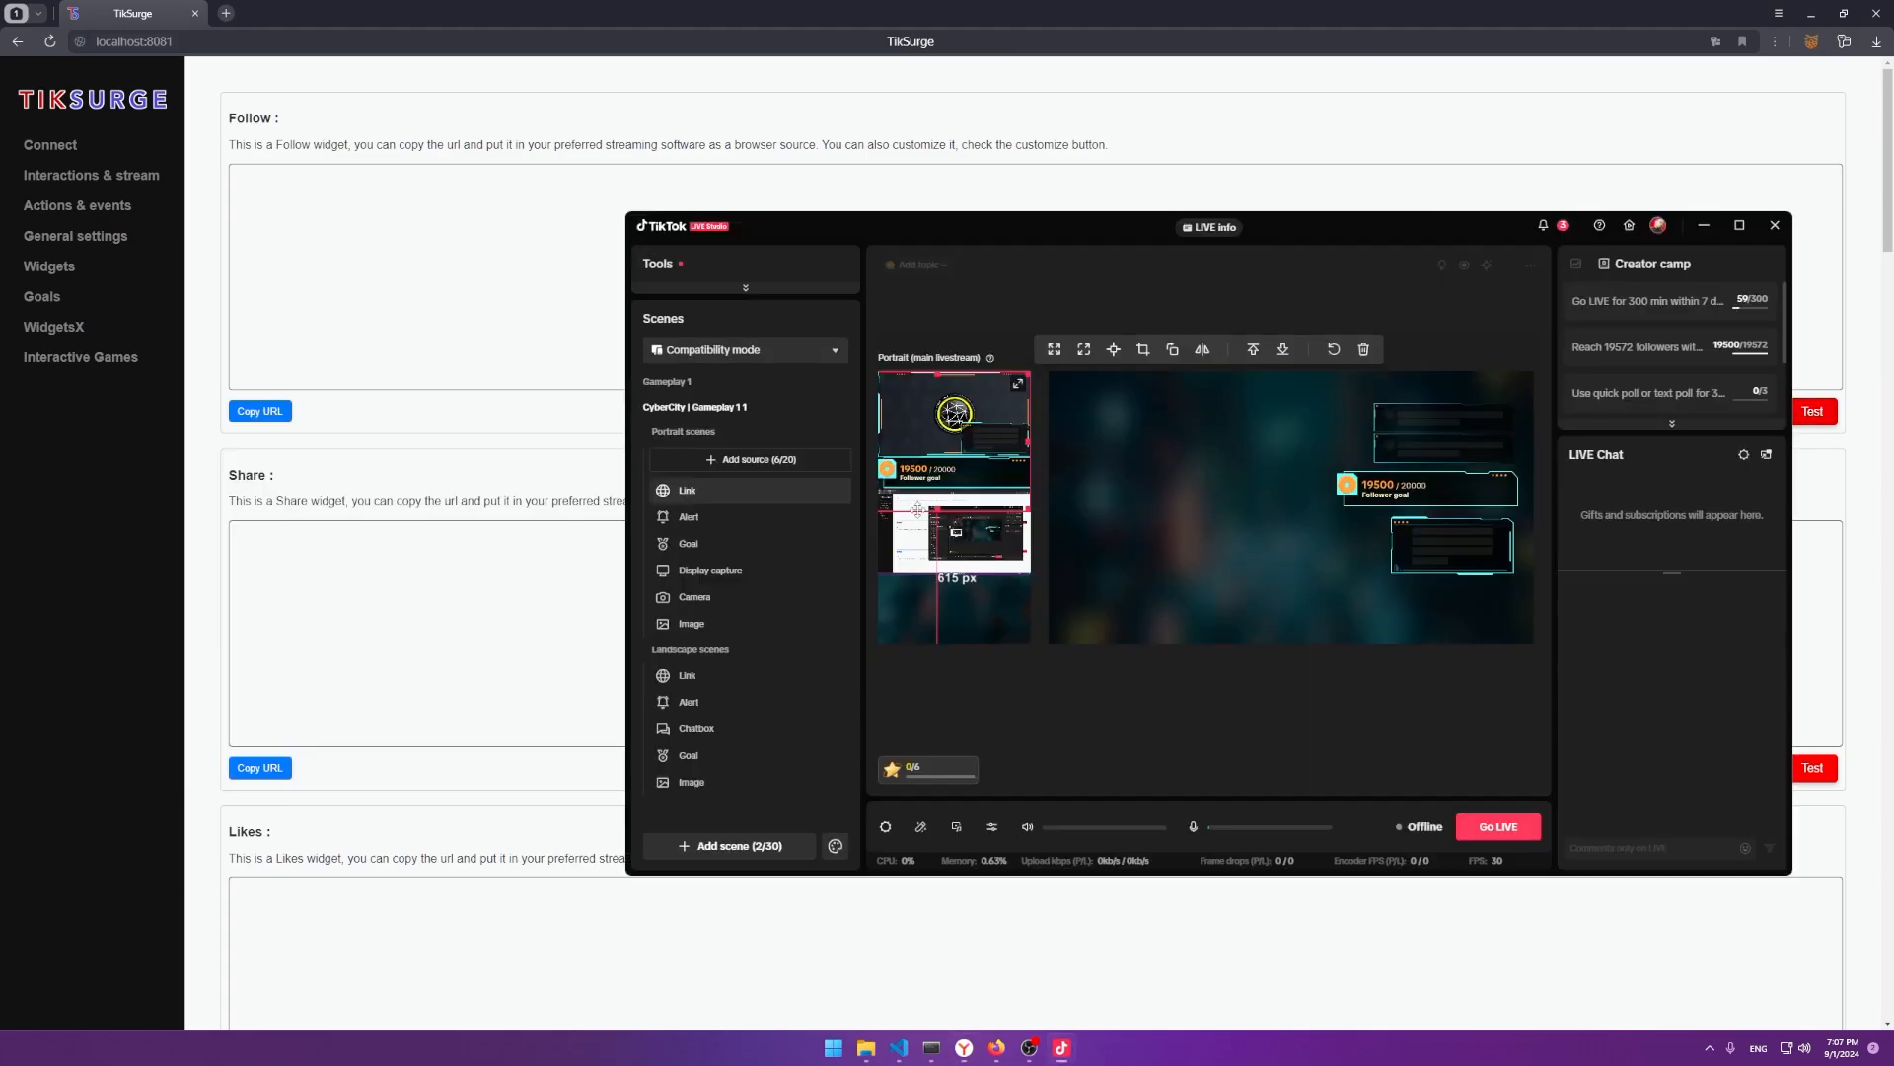
pyautogui.moveTo(904, 456); pyautogui.dragTo(921, 461)
# Raise the Follow widget's delay to 3500 ms, save, and check a test alert.
pyautogui.hotkey('alt', 'Tab')
pyautogui.click(1039, 410)
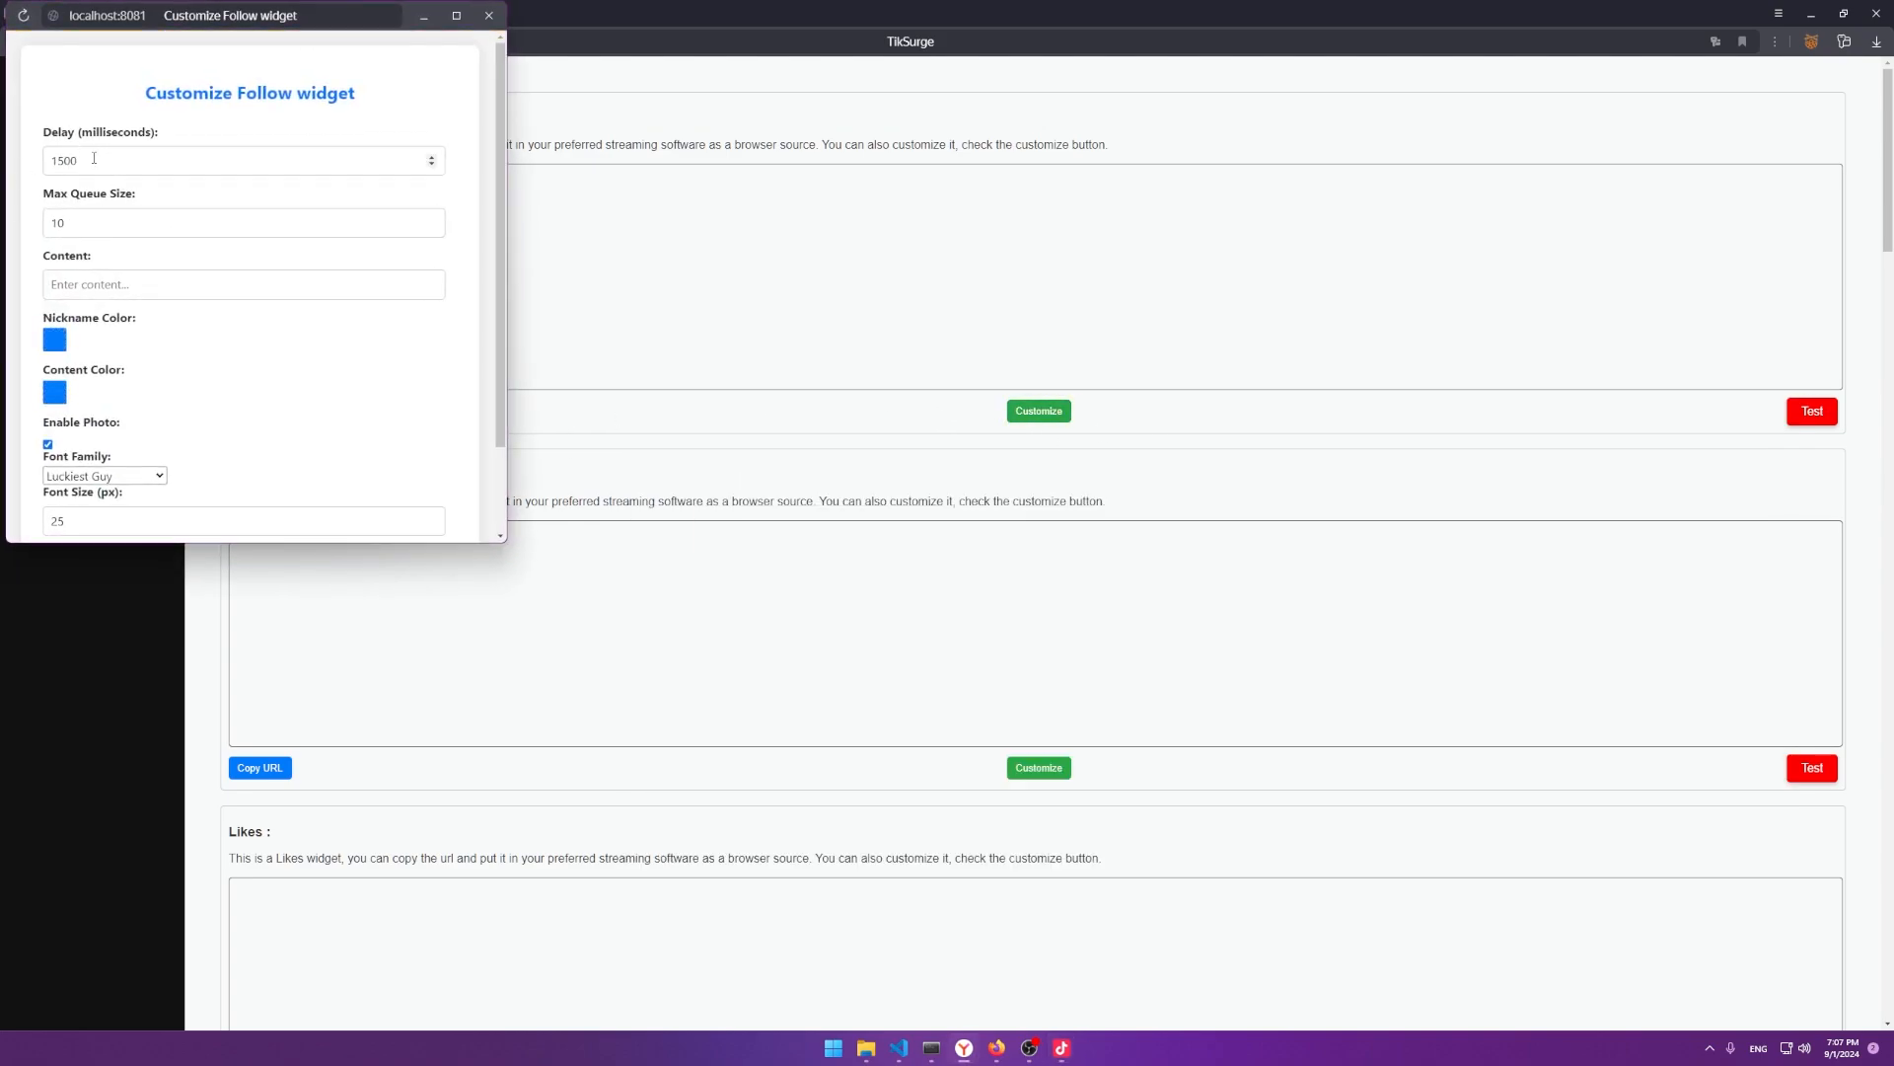
pyautogui.click(57, 163)
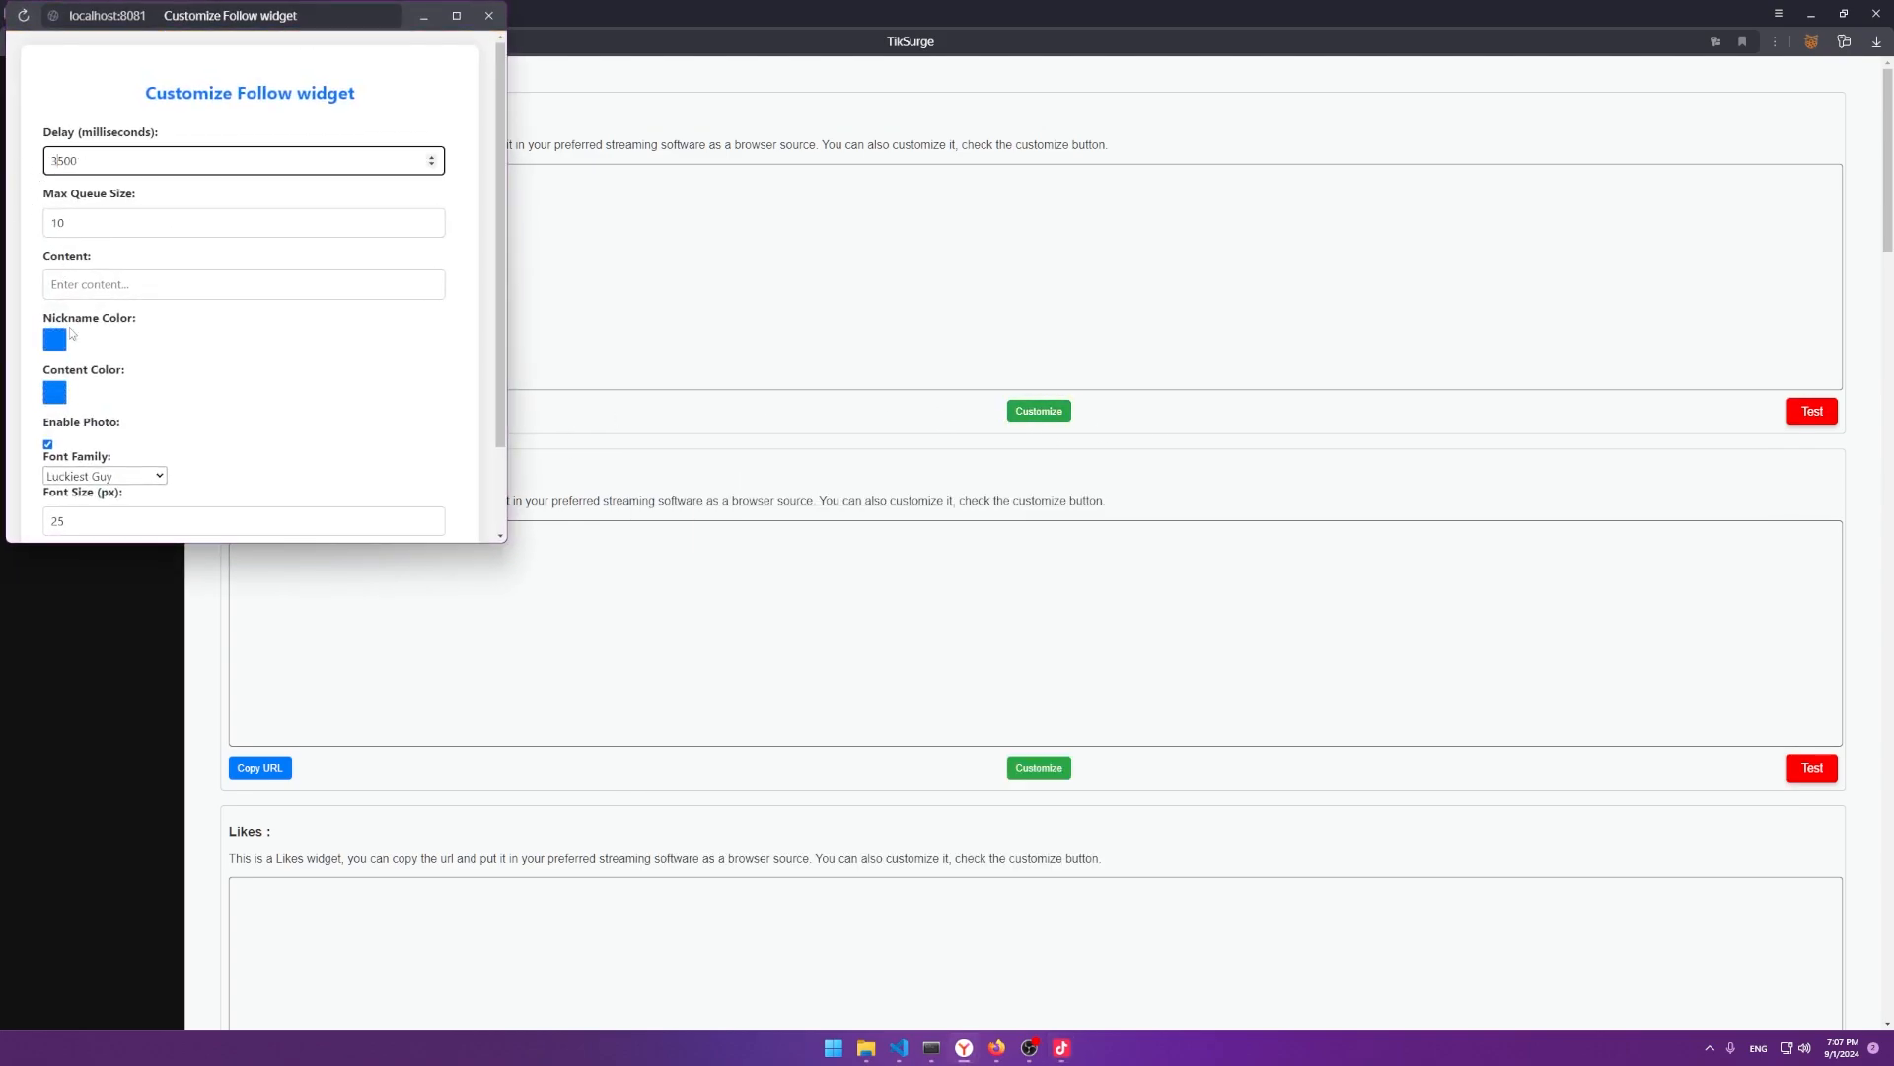
pyautogui.scroll(-2, 71, 333)
pyautogui.click(133, 475)
pyautogui.click(402, 144)
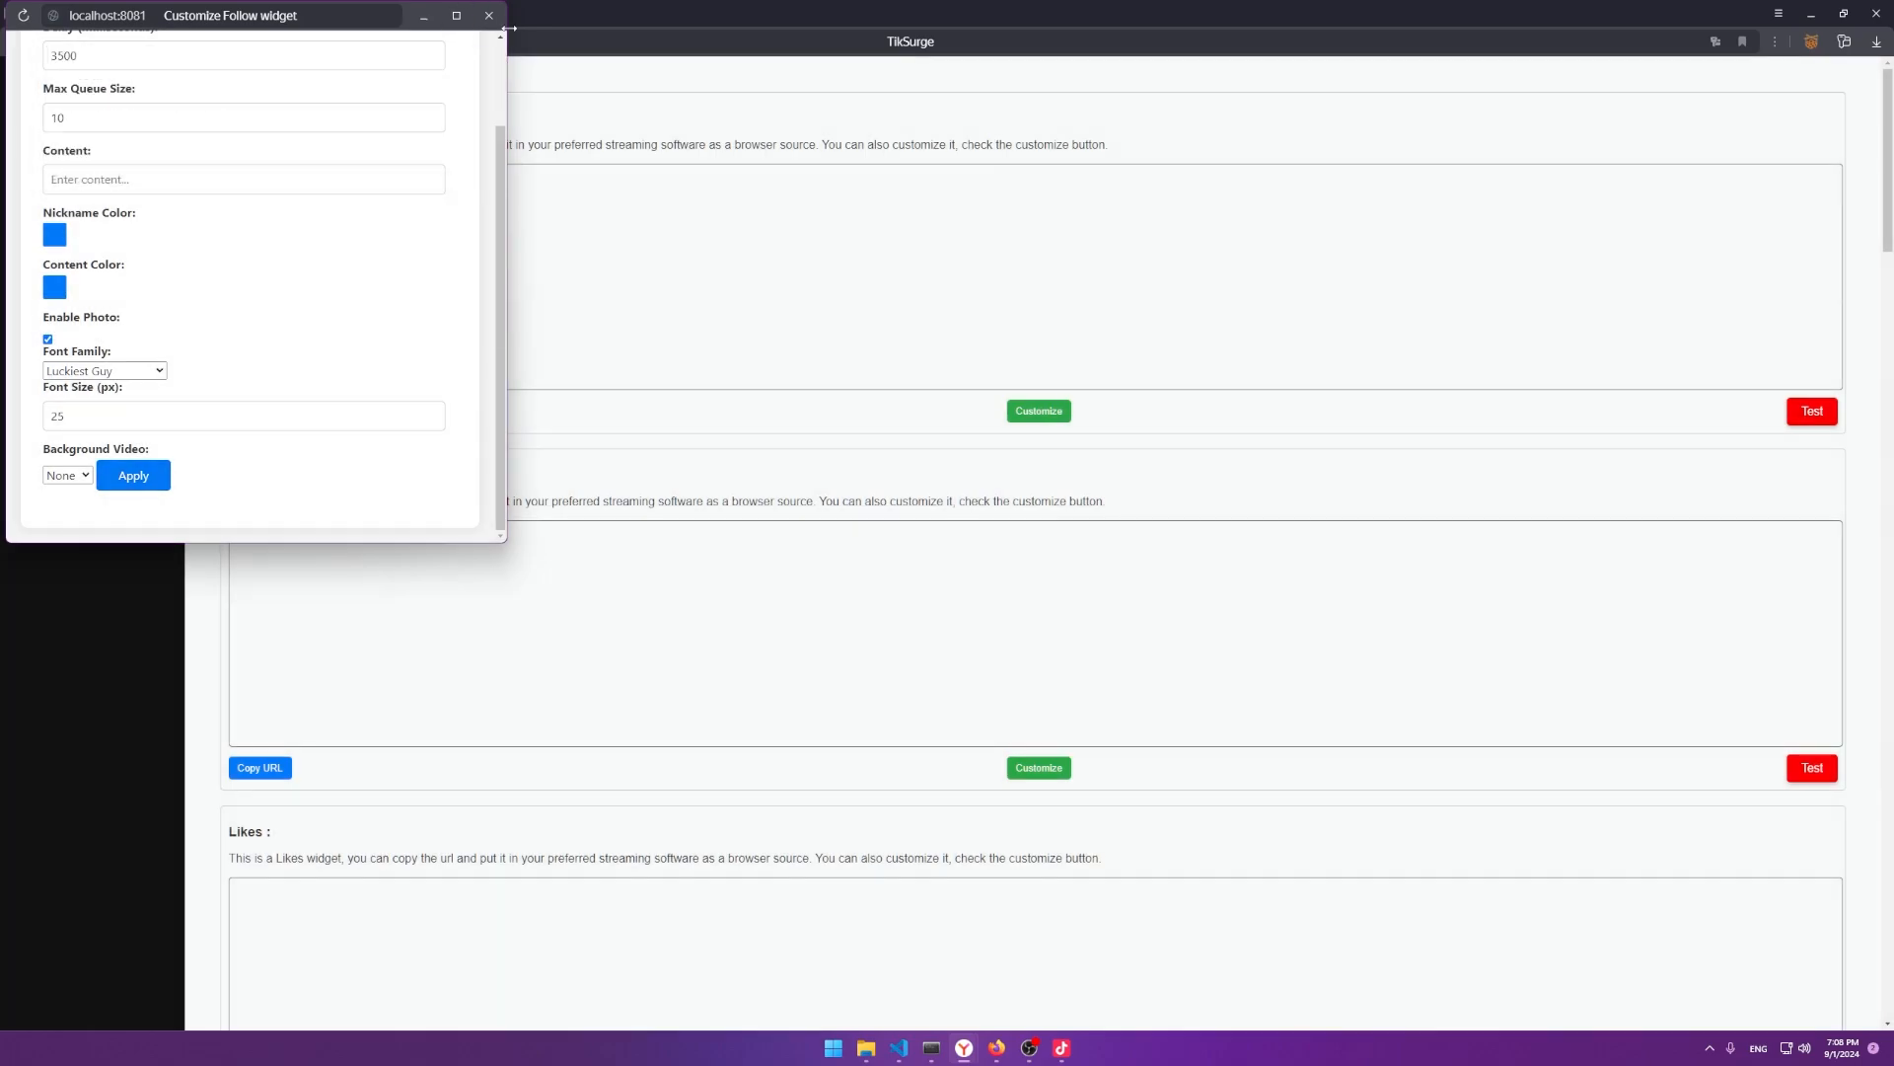
pyautogui.click(488, 15)
pyautogui.click(1787, 423)
pyautogui.hotkey('alt', 'Tab')
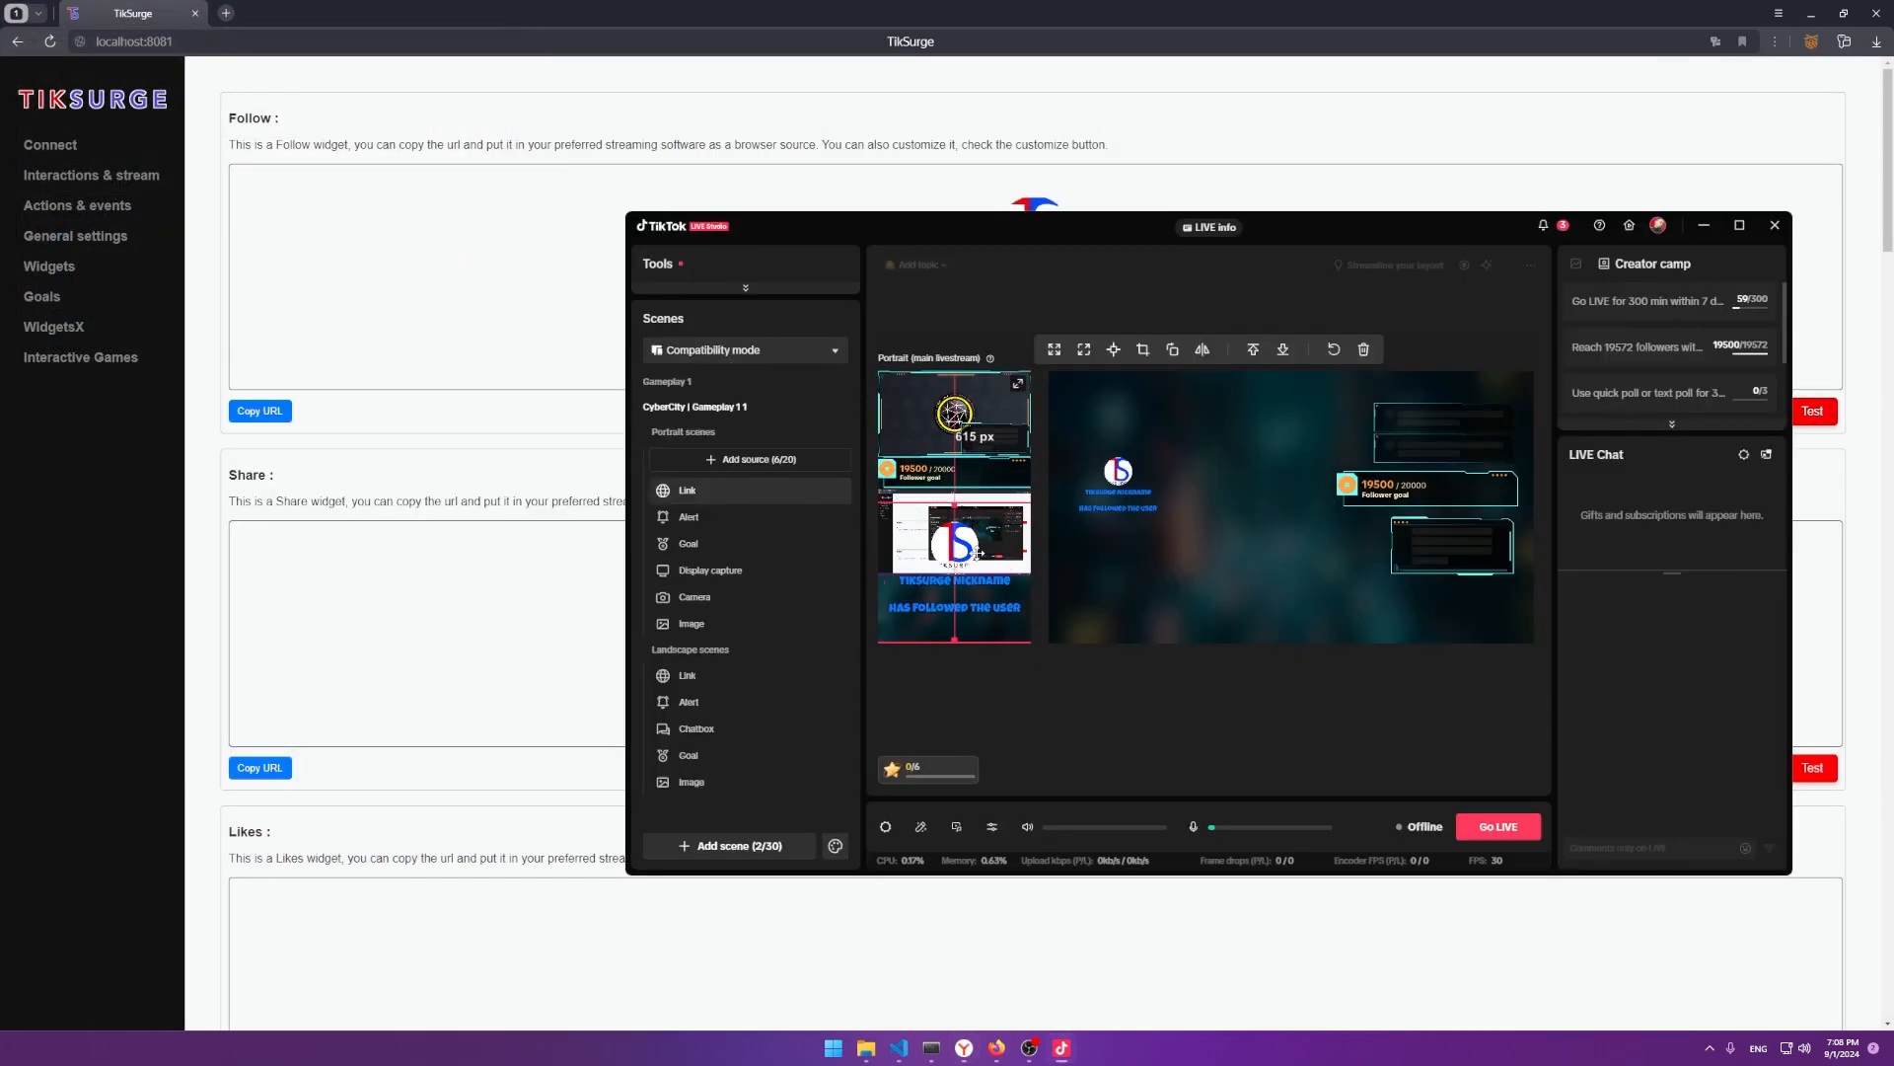
# Make the Follow nickname colour red and content colour black, save, and test the alert.
pyautogui.click(382, 456)
pyautogui.click(1039, 410)
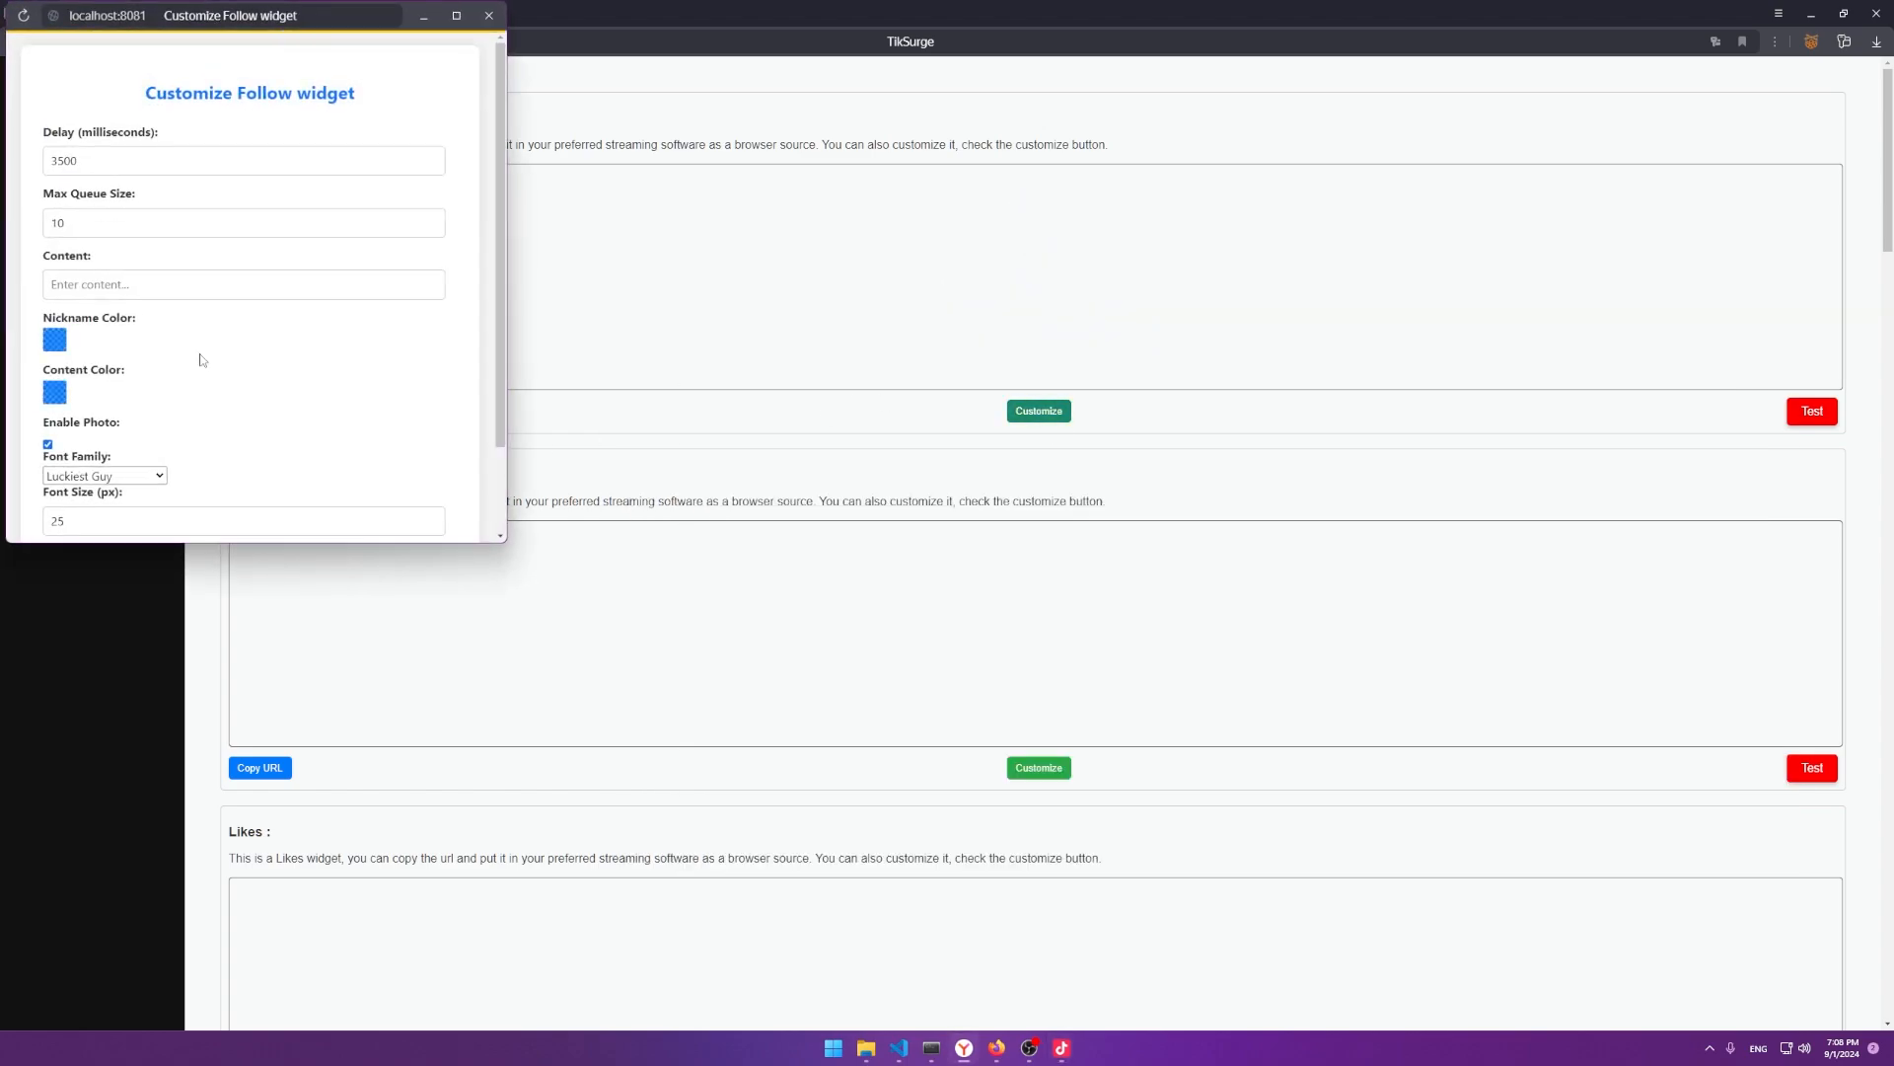
pyautogui.scroll(-2, 198, 360)
pyautogui.click(55, 234)
pyautogui.moveTo(292, 284); pyautogui.dragTo(372, 353)
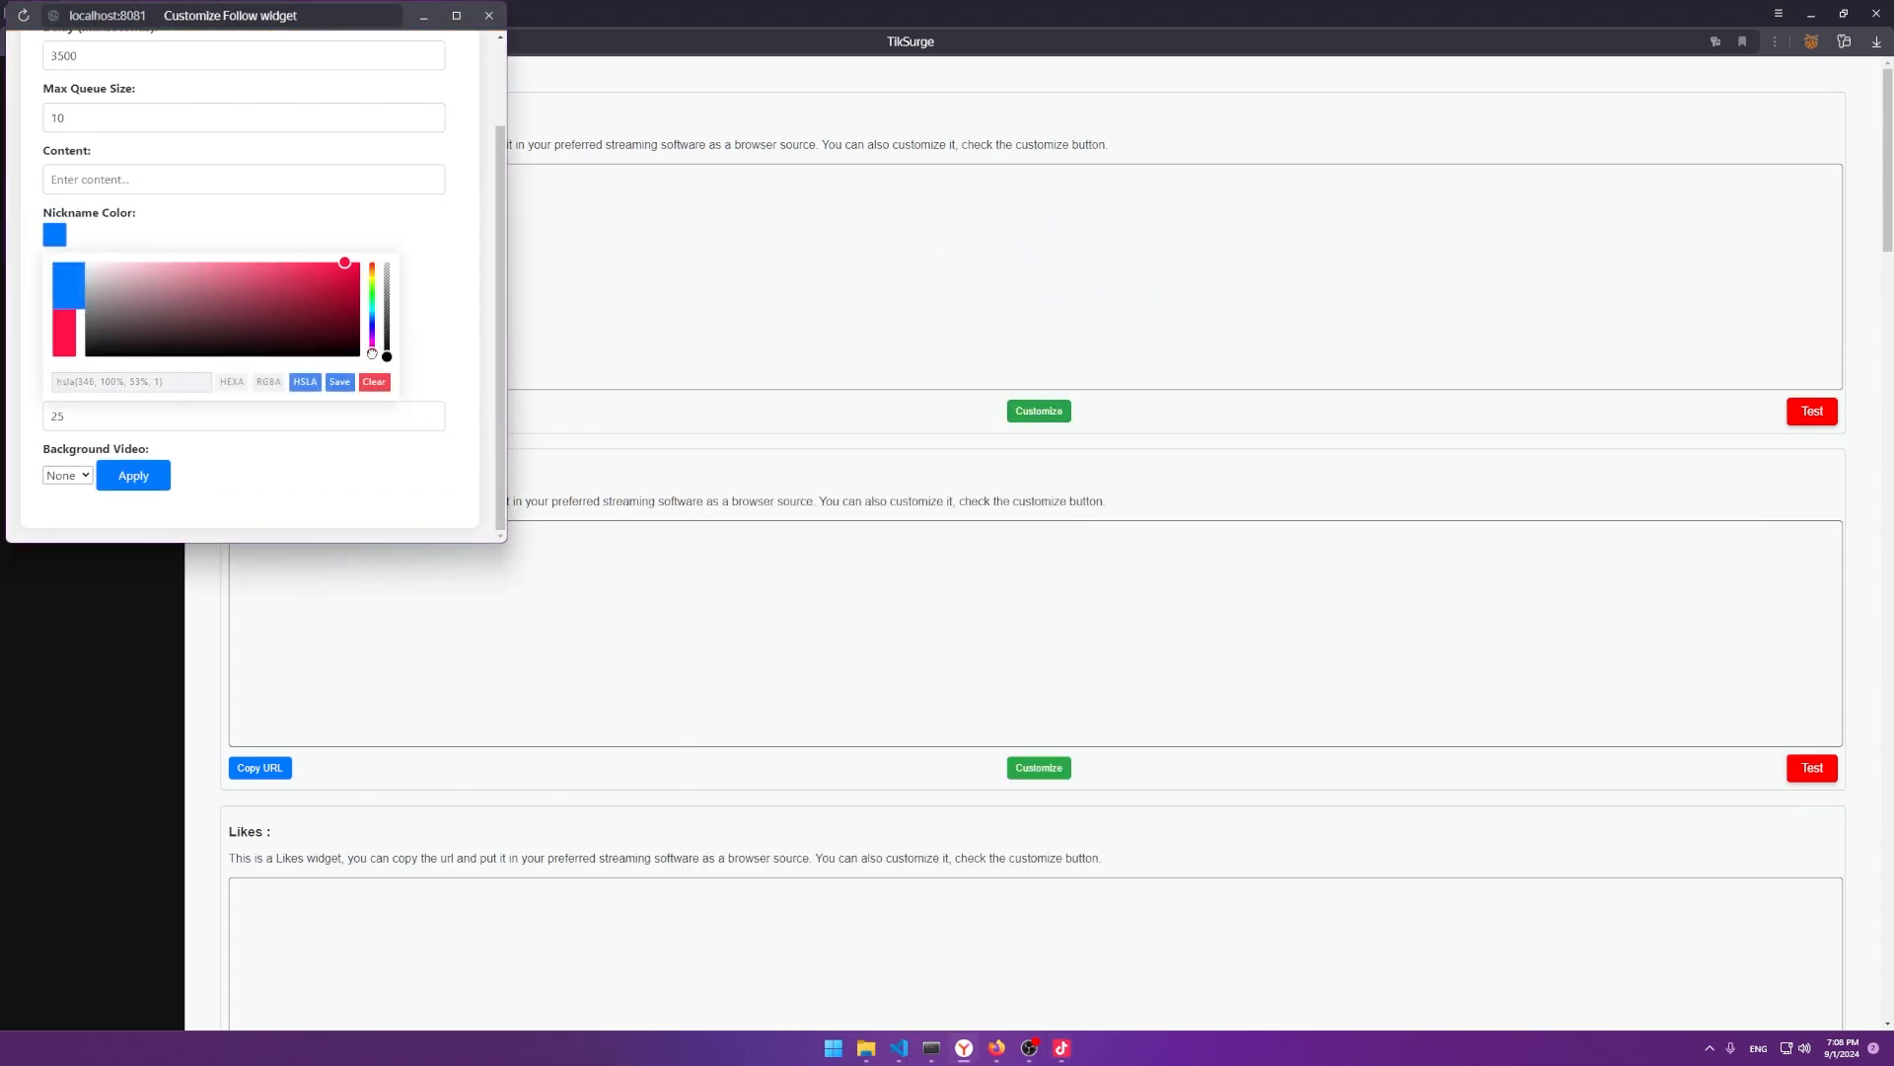
pyautogui.click(224, 181)
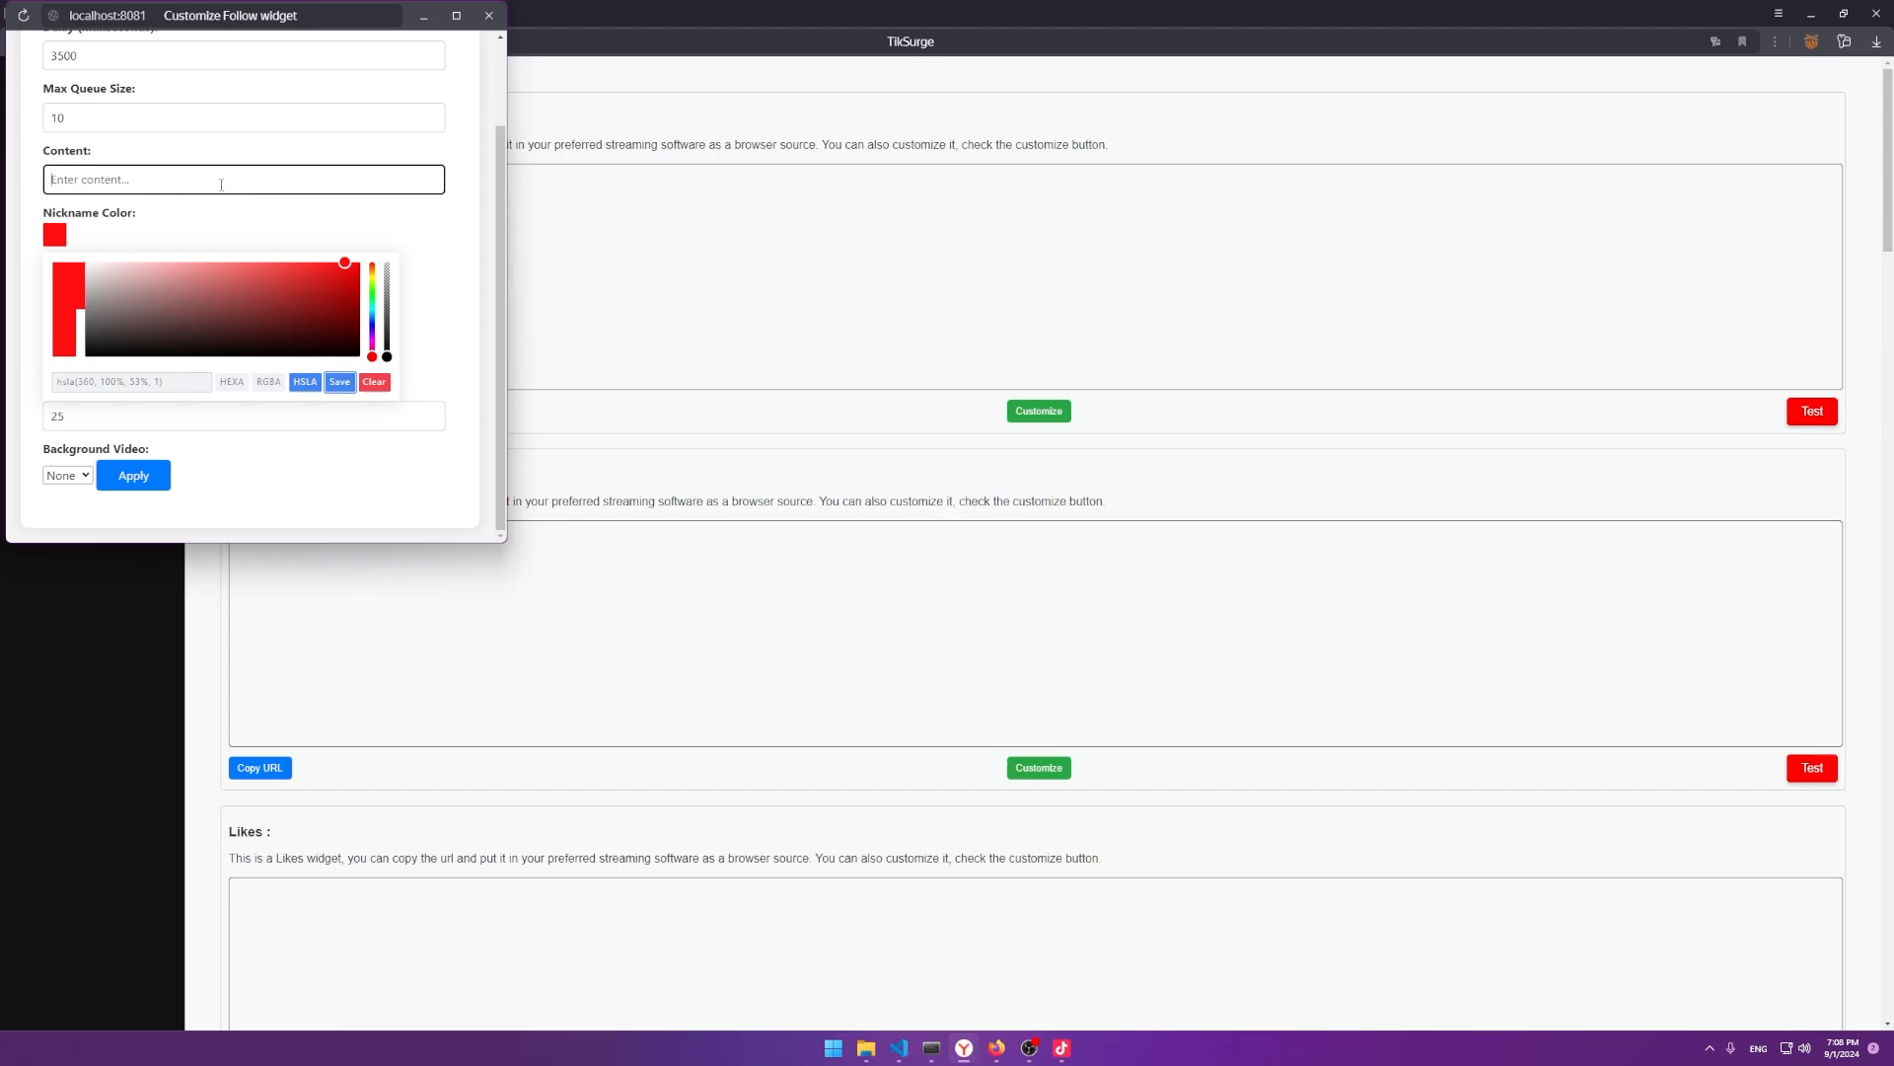
pyautogui.click(58, 288)
pyautogui.moveTo(314, 346); pyautogui.dragTo(325, 418)
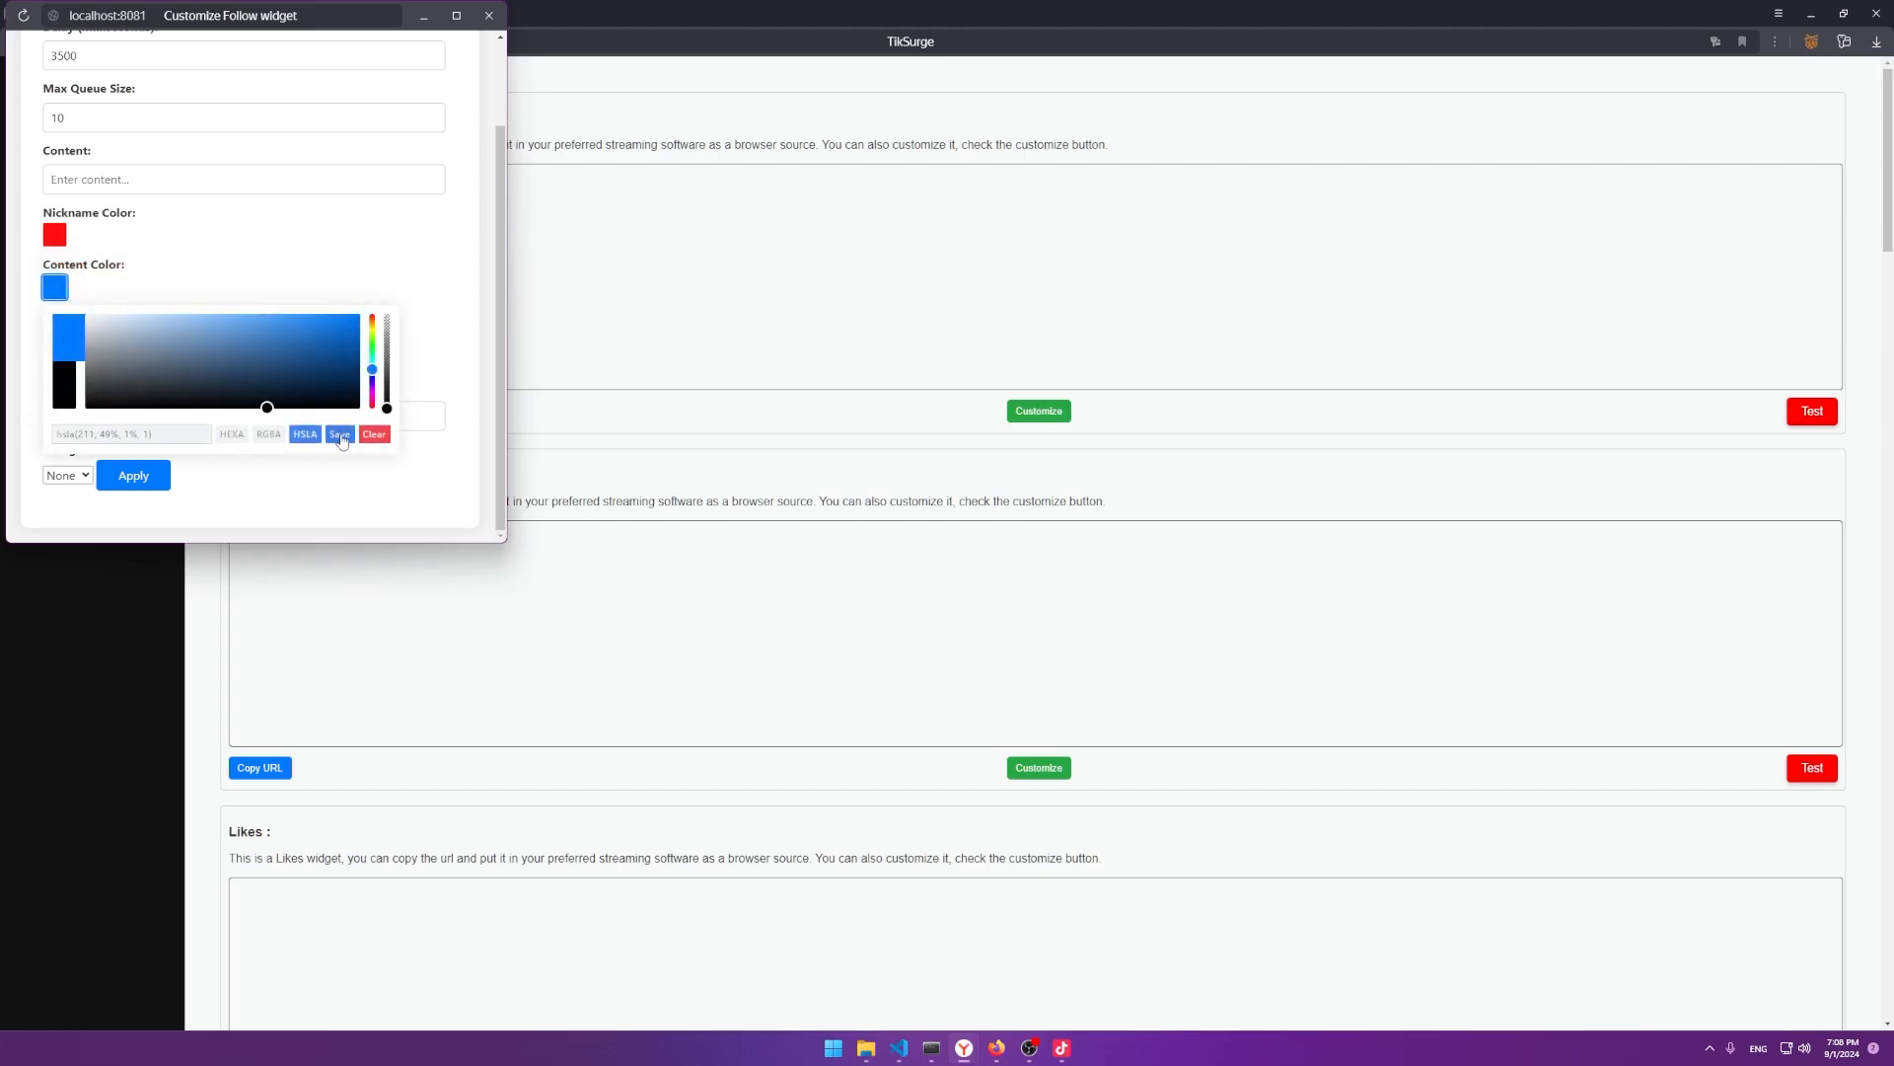
pyautogui.click(339, 434)
pyautogui.click(134, 475)
pyautogui.click(392, 145)
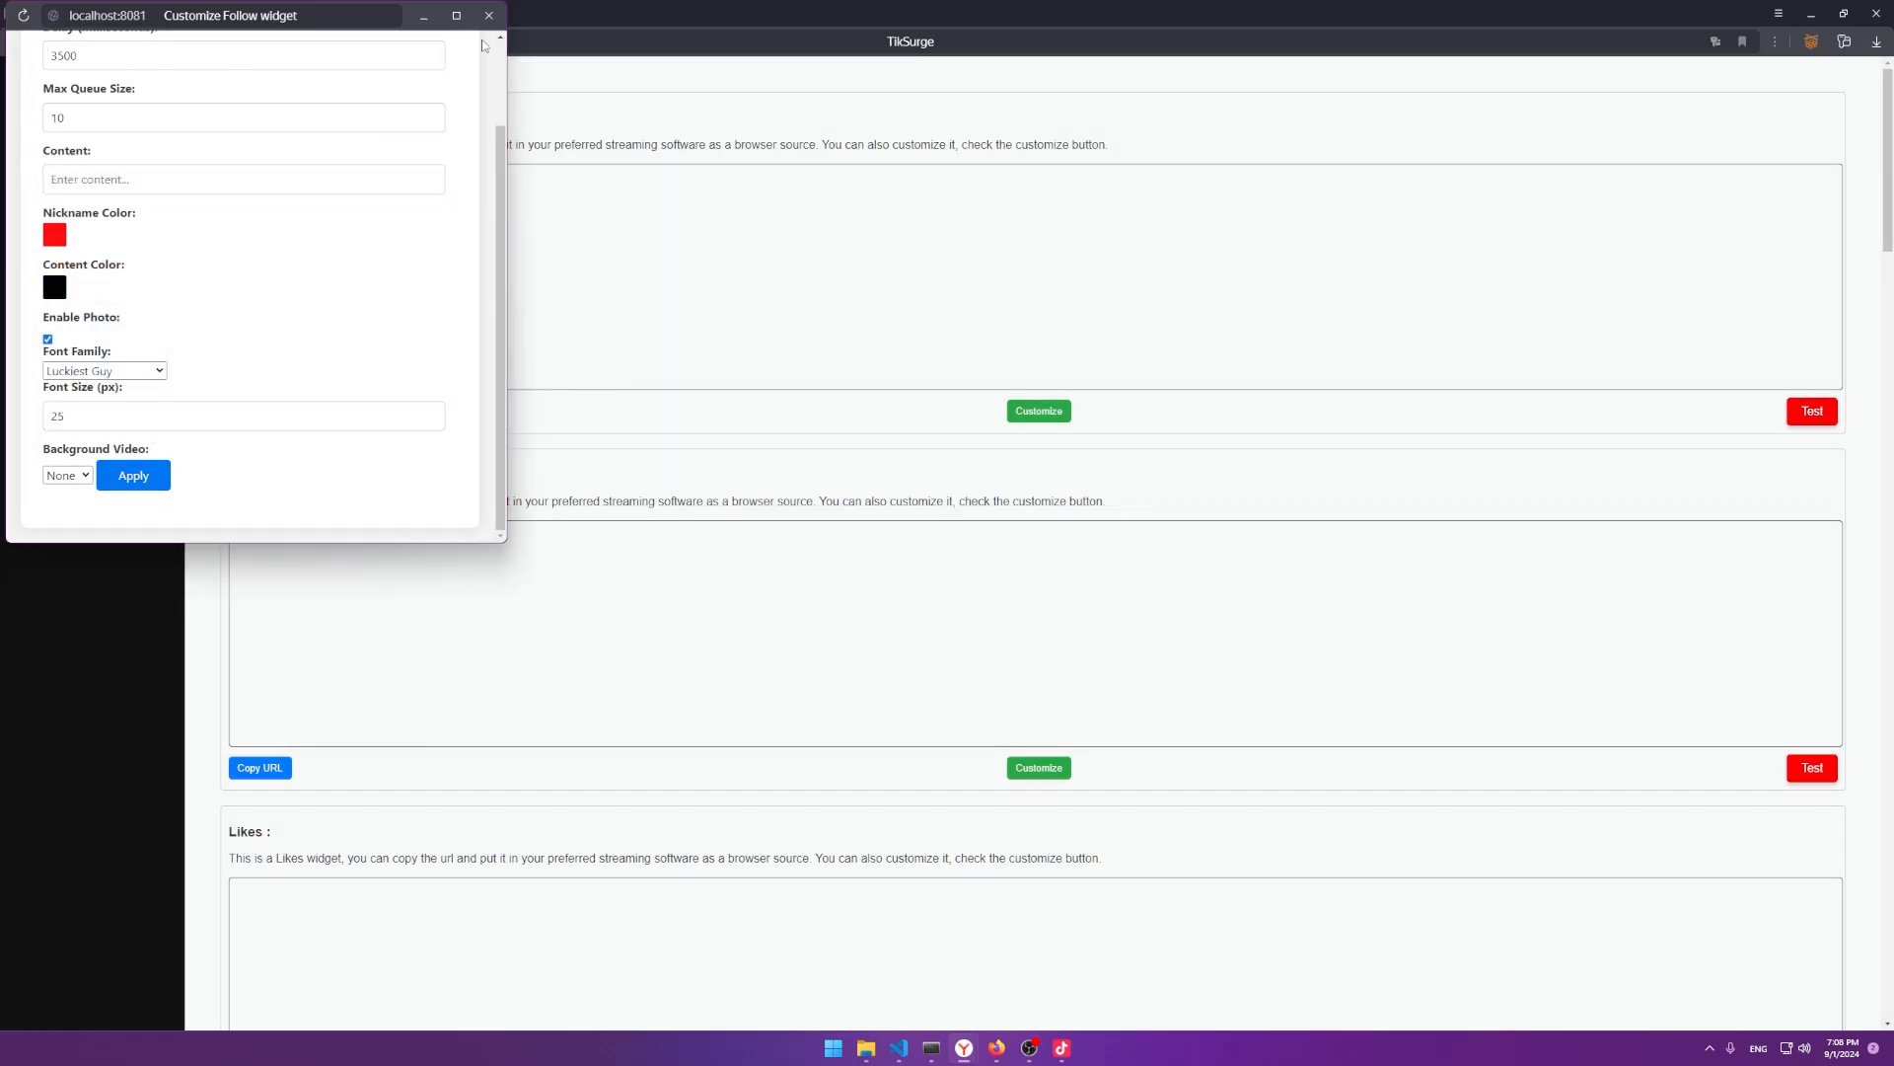
pyautogui.click(488, 16)
pyautogui.click(1813, 413)
pyautogui.hotkey('alt', 'Tab')
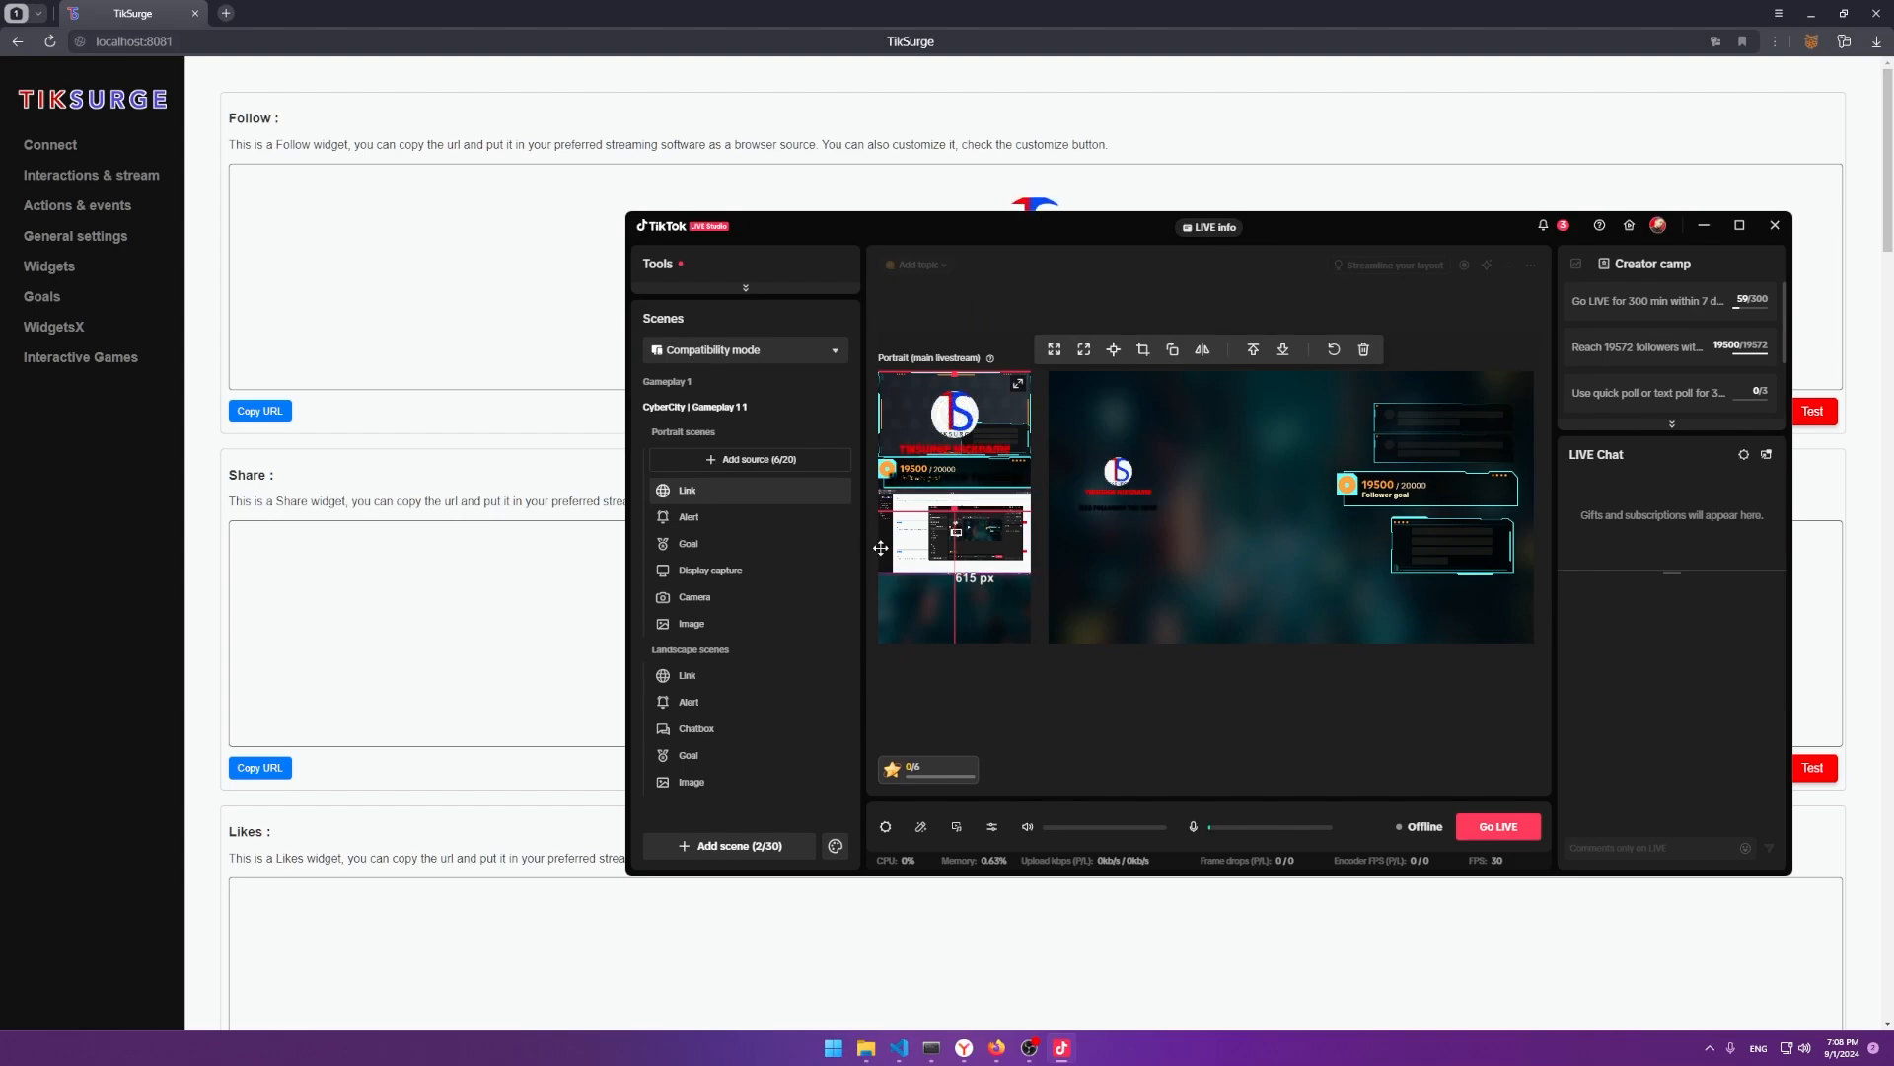
# Move the alert source higher, then clear the content colour and save the red nickname.
pyautogui.moveTo(962, 451); pyautogui.dragTo(918, 427)
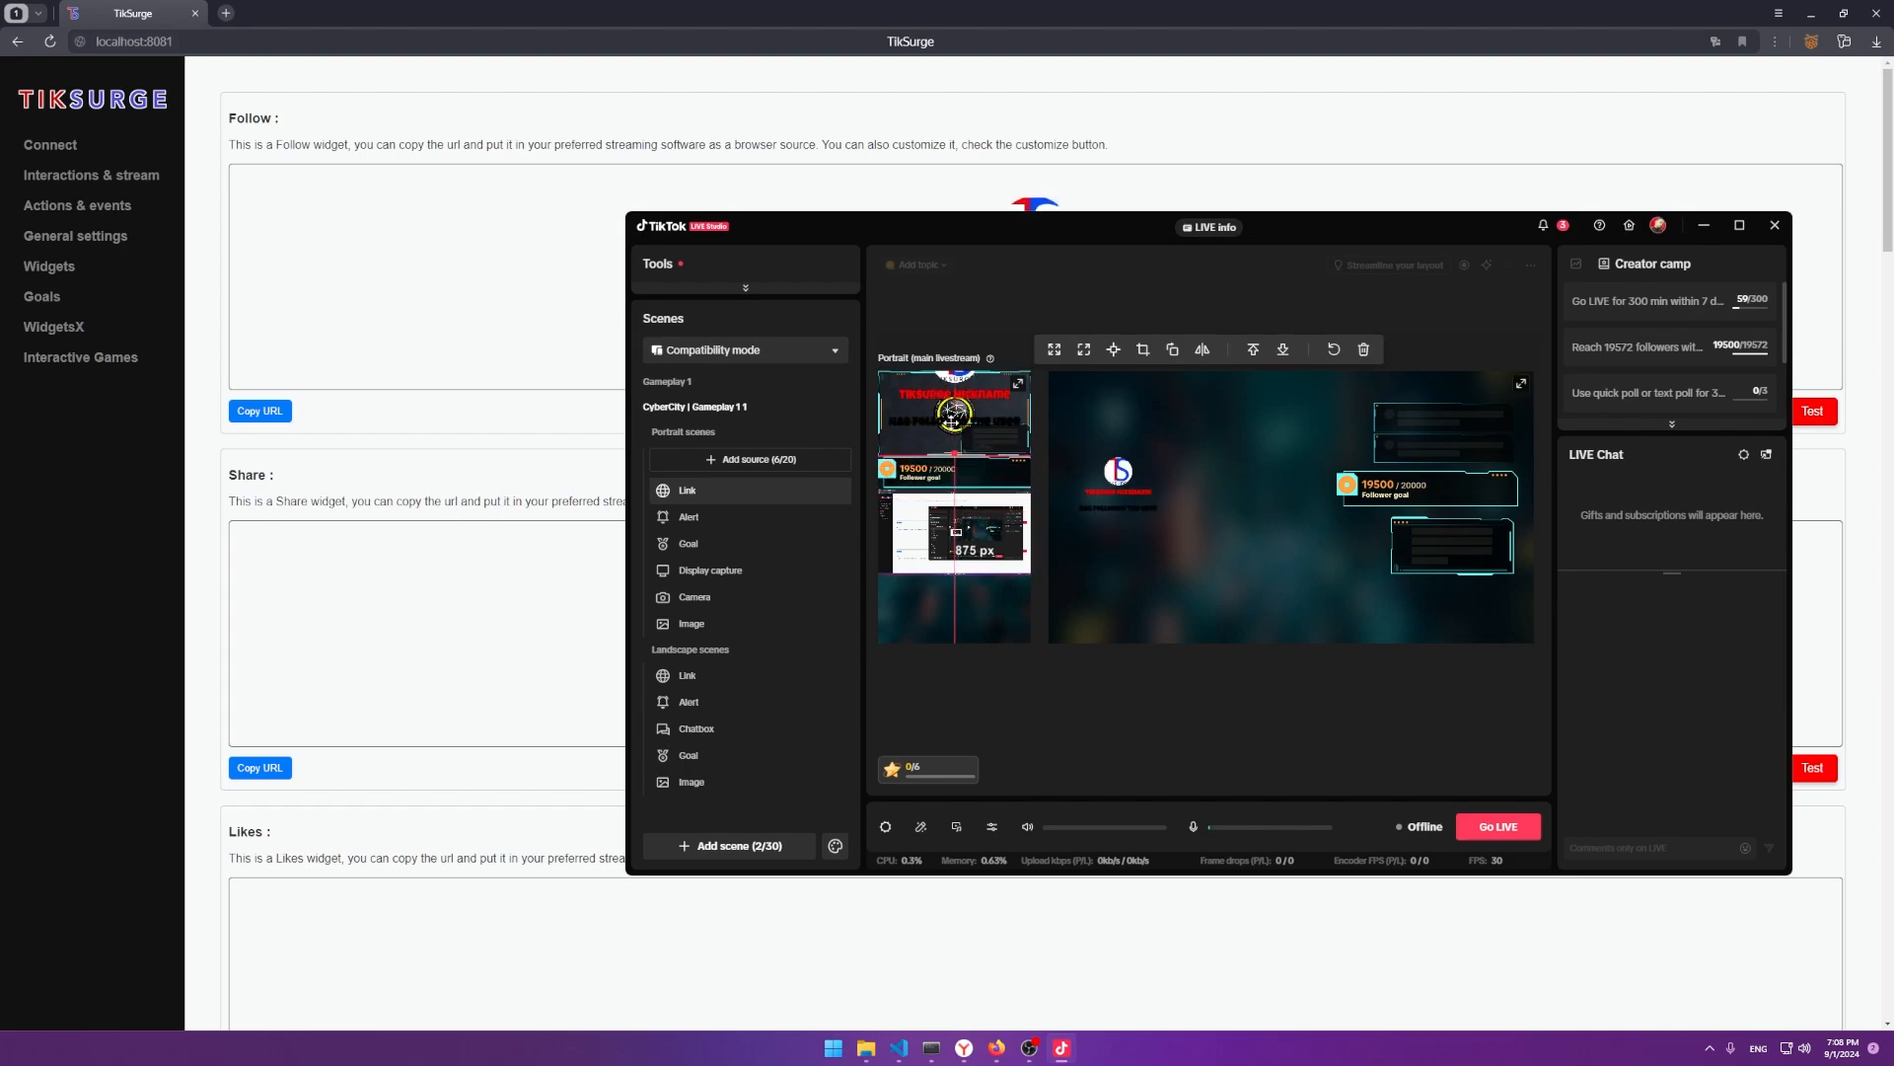
pyautogui.hotkey('alt', 'Tab')
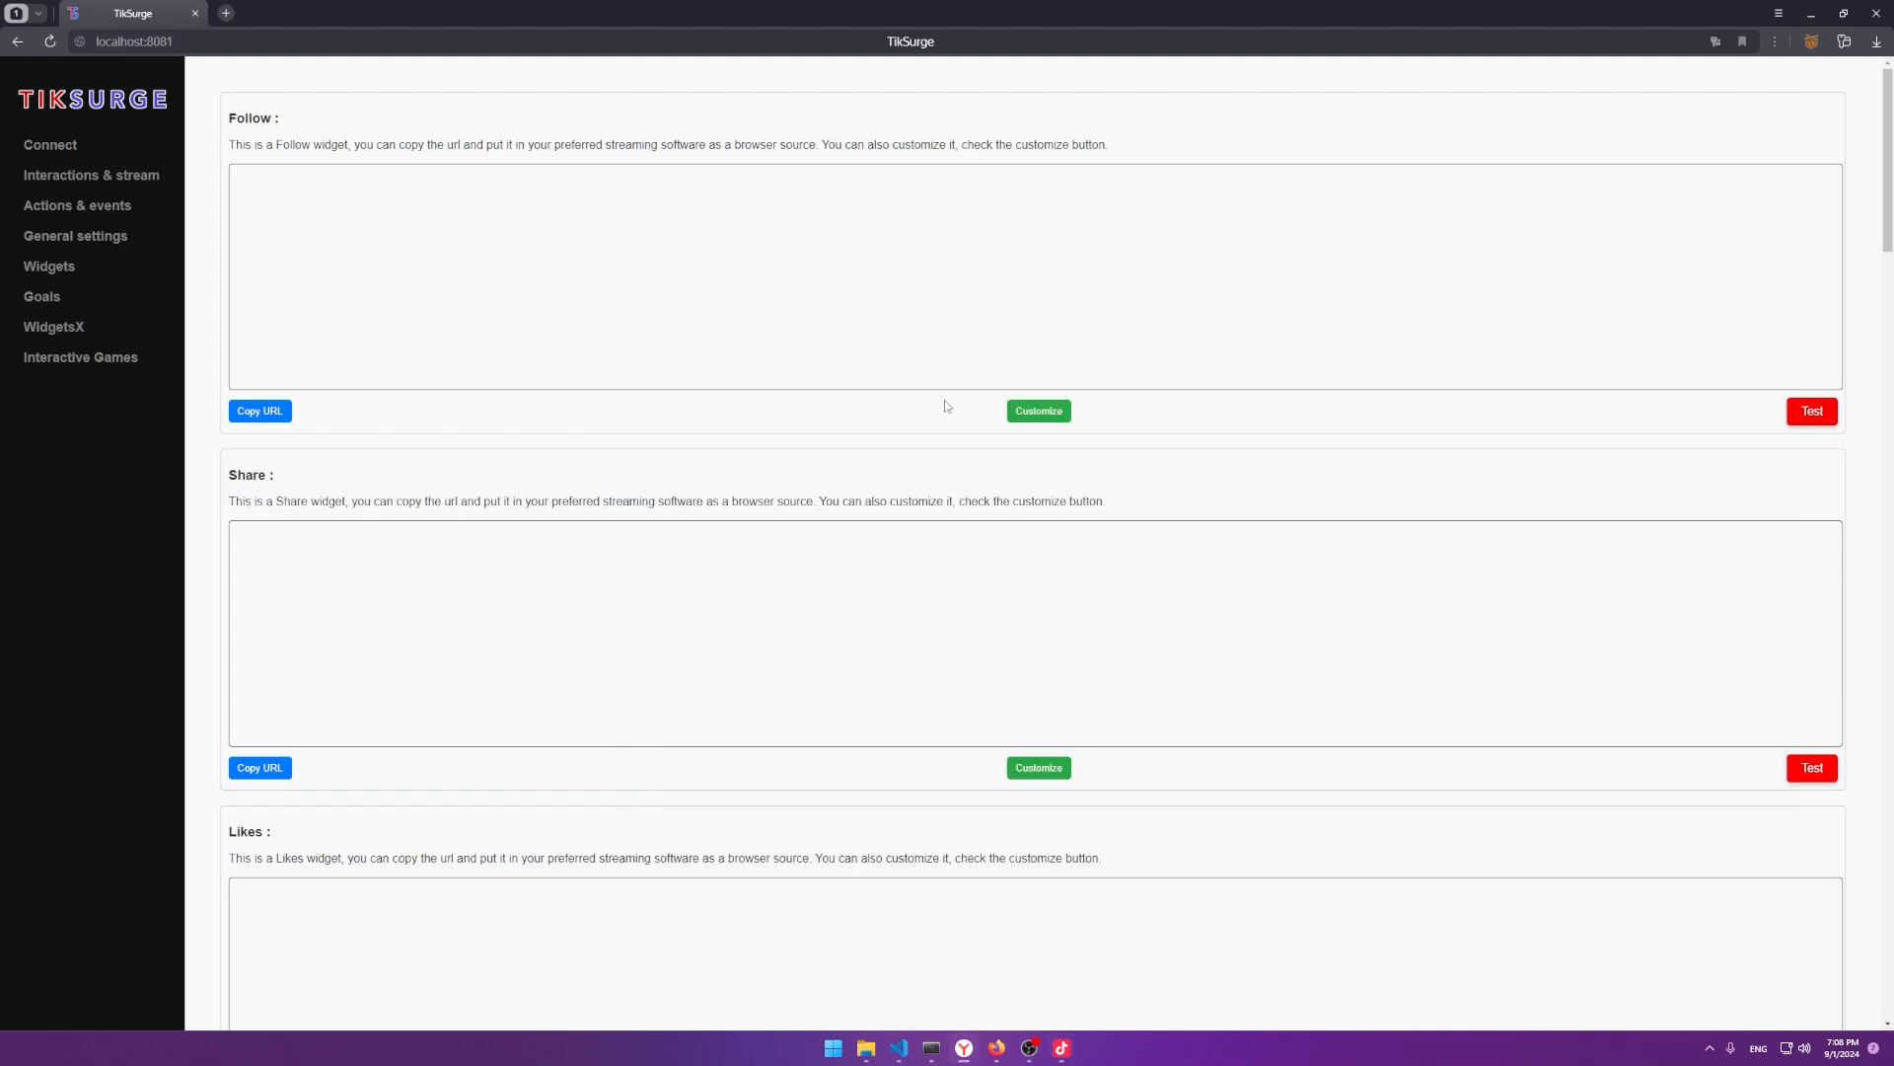
pyautogui.click(1039, 411)
pyautogui.scroll(-2, 85, 444)
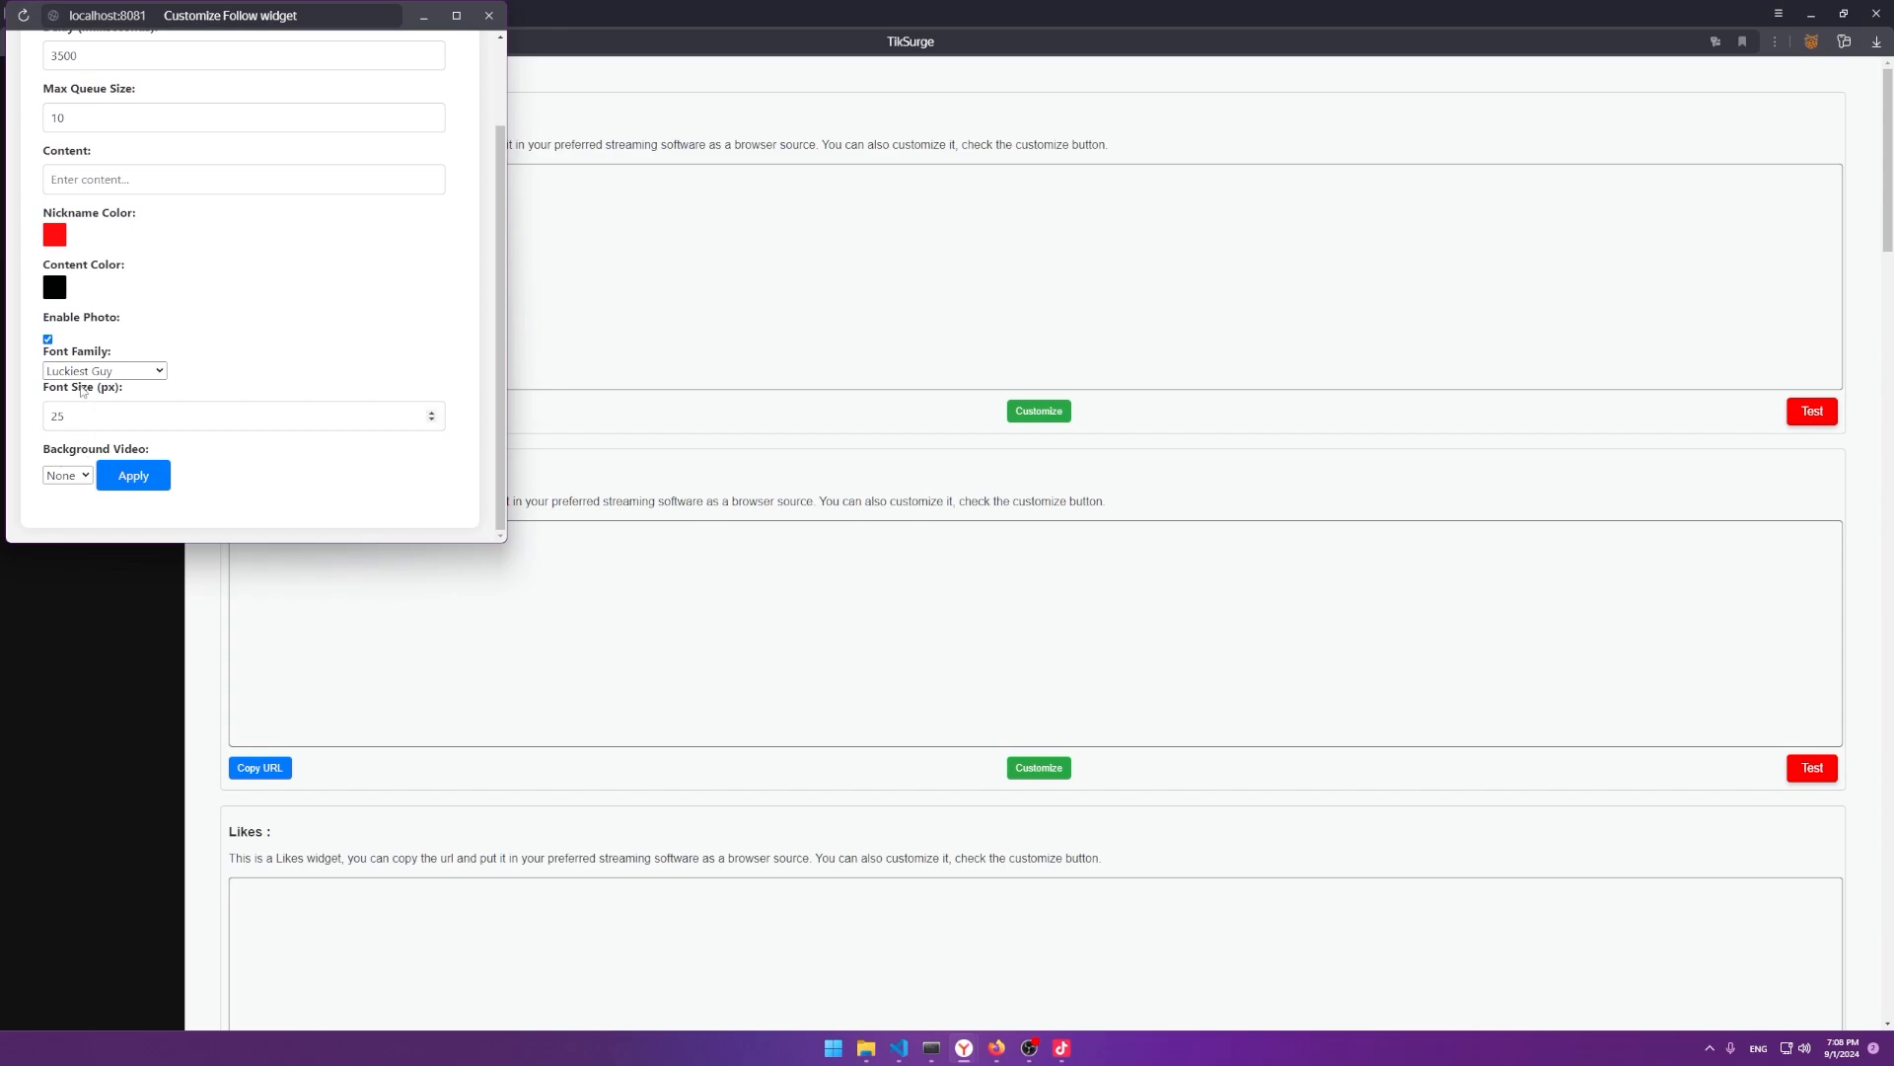
pyautogui.click(45, 288)
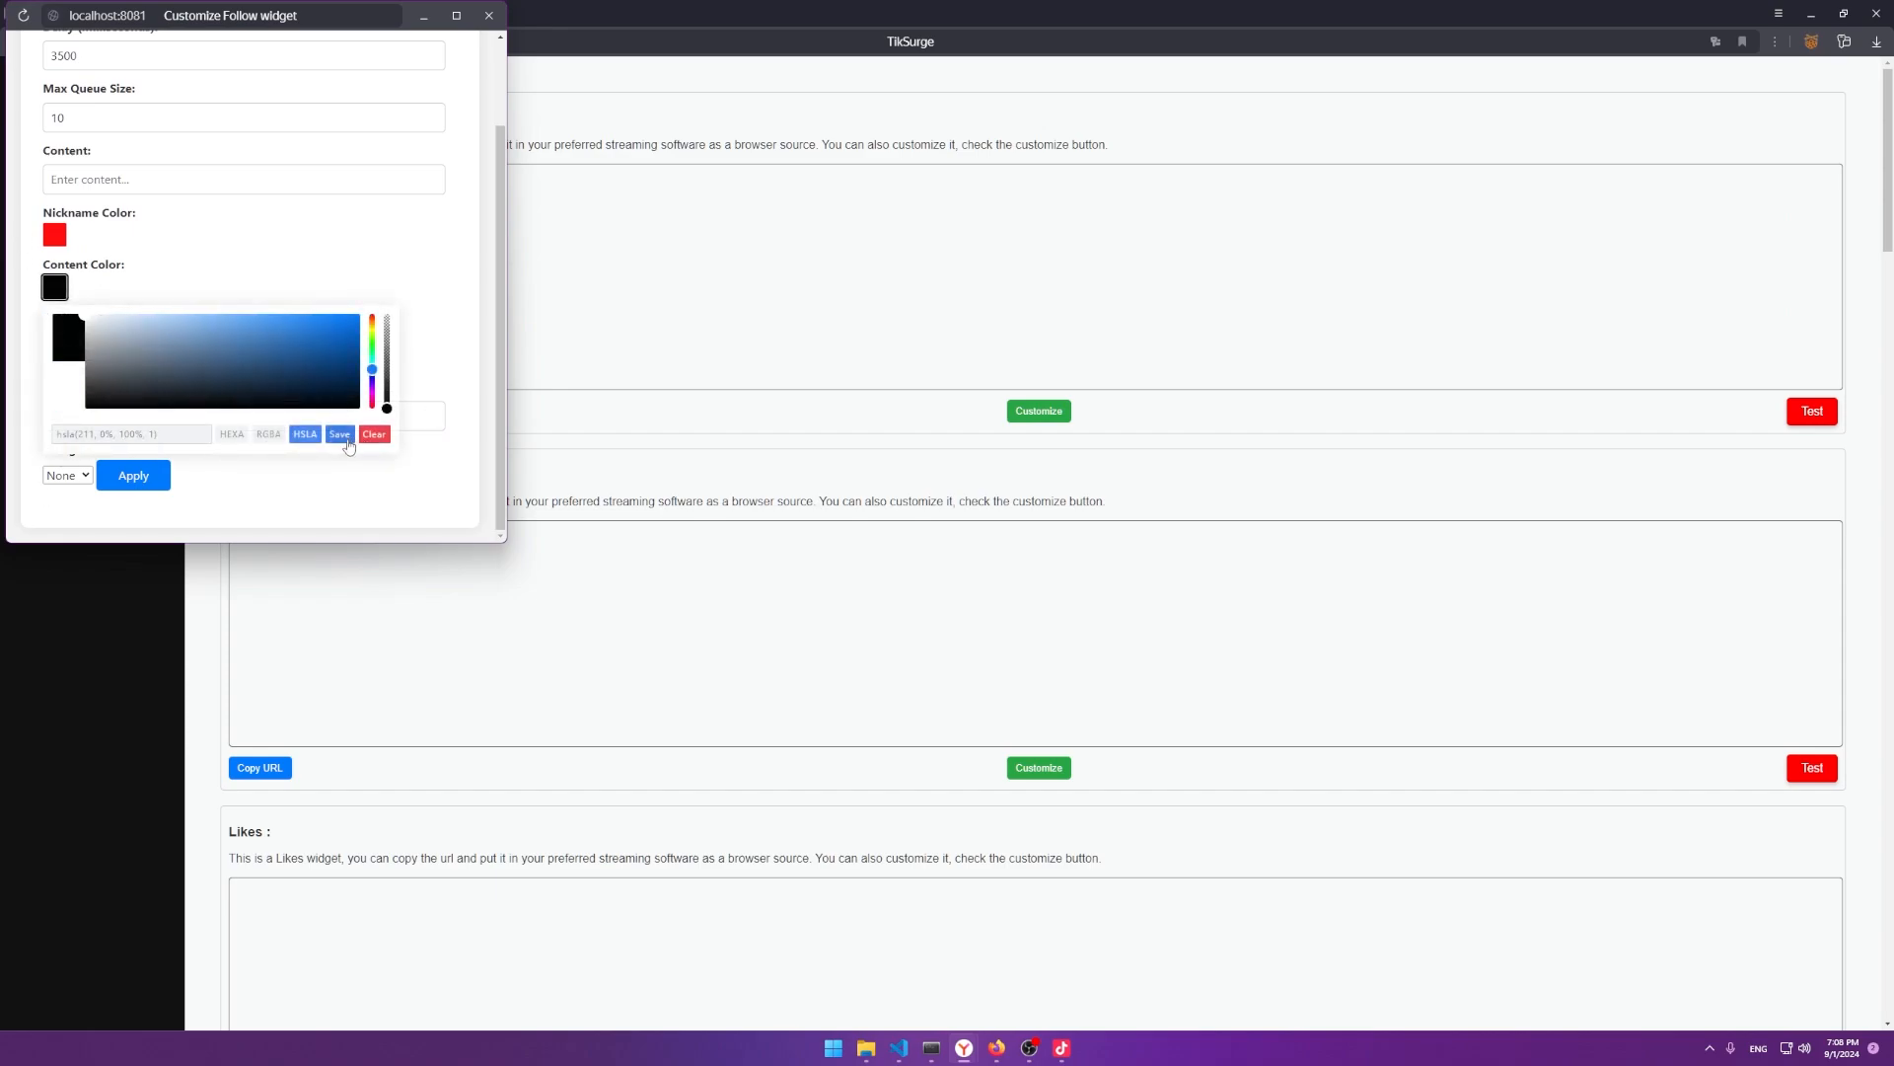
pyautogui.click(342, 436)
pyautogui.click(56, 233)
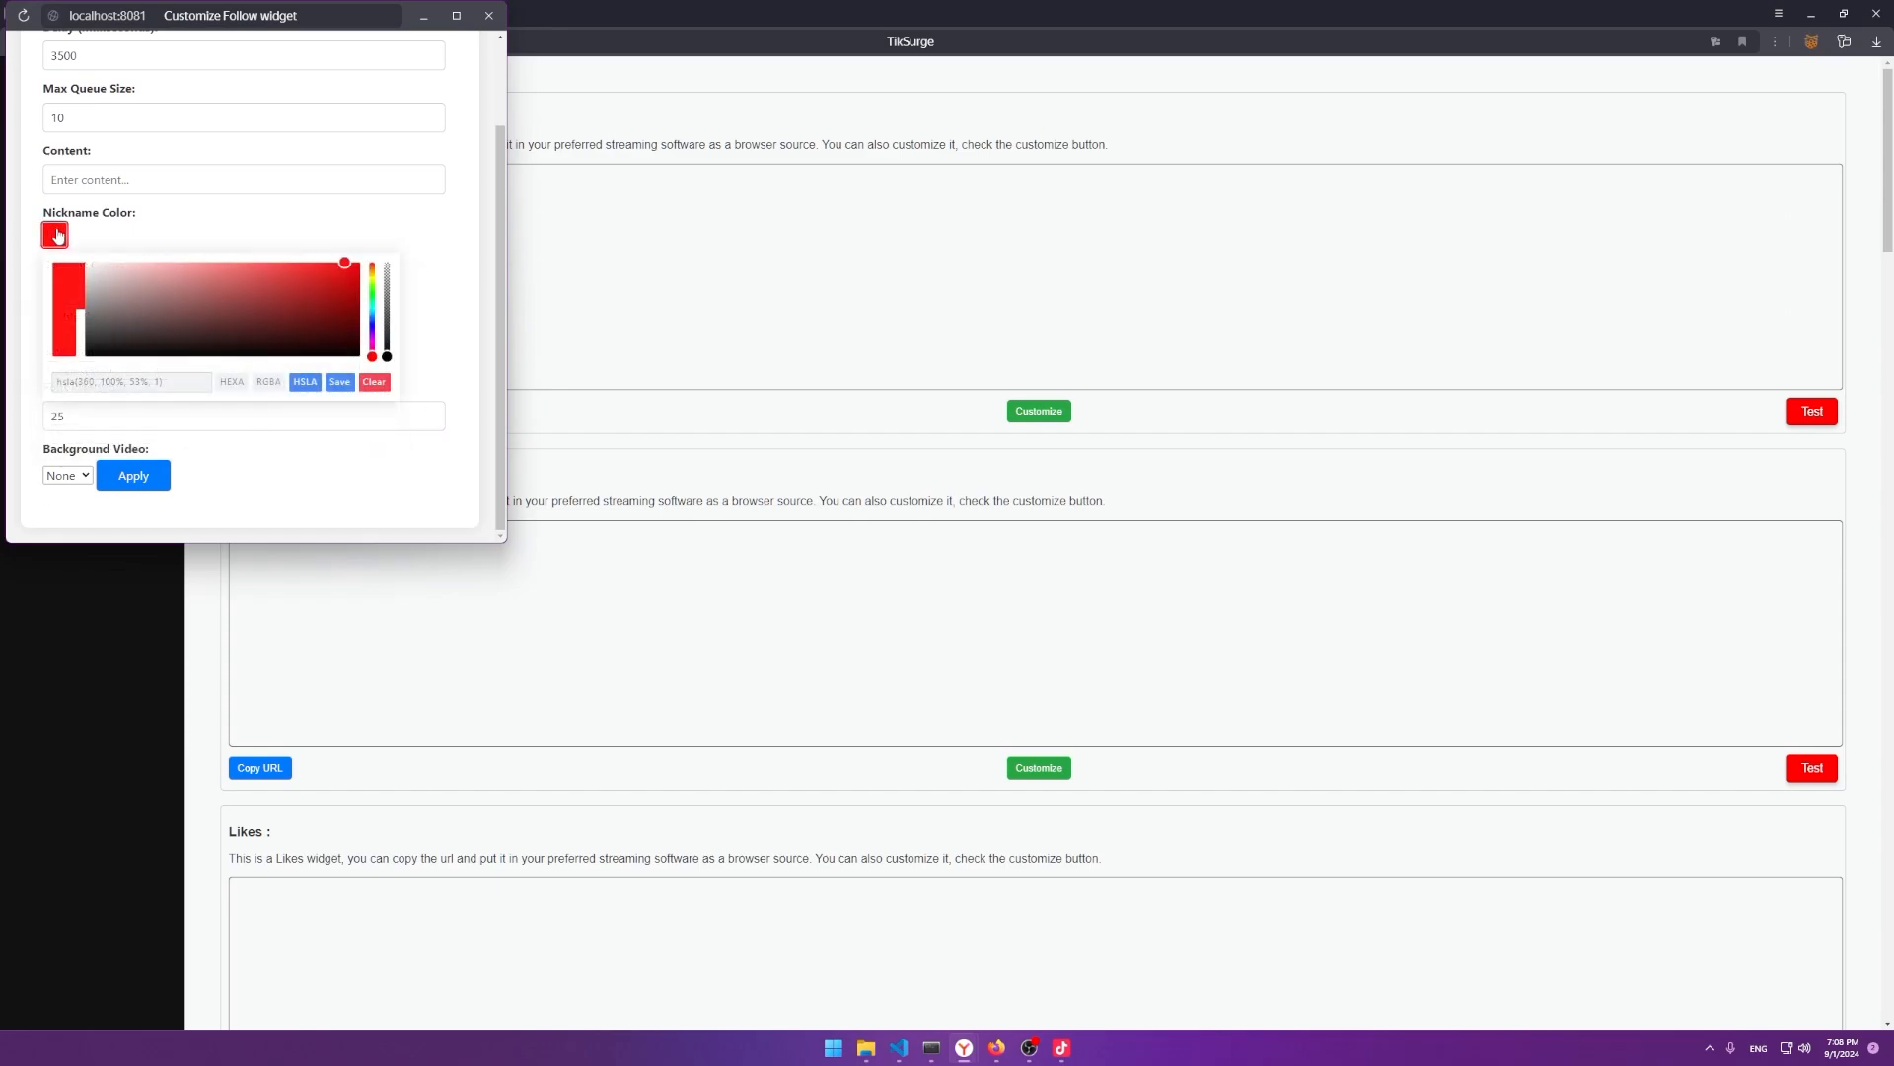
pyautogui.click(441, 187)
pyautogui.click(151, 484)
pyautogui.click(400, 145)
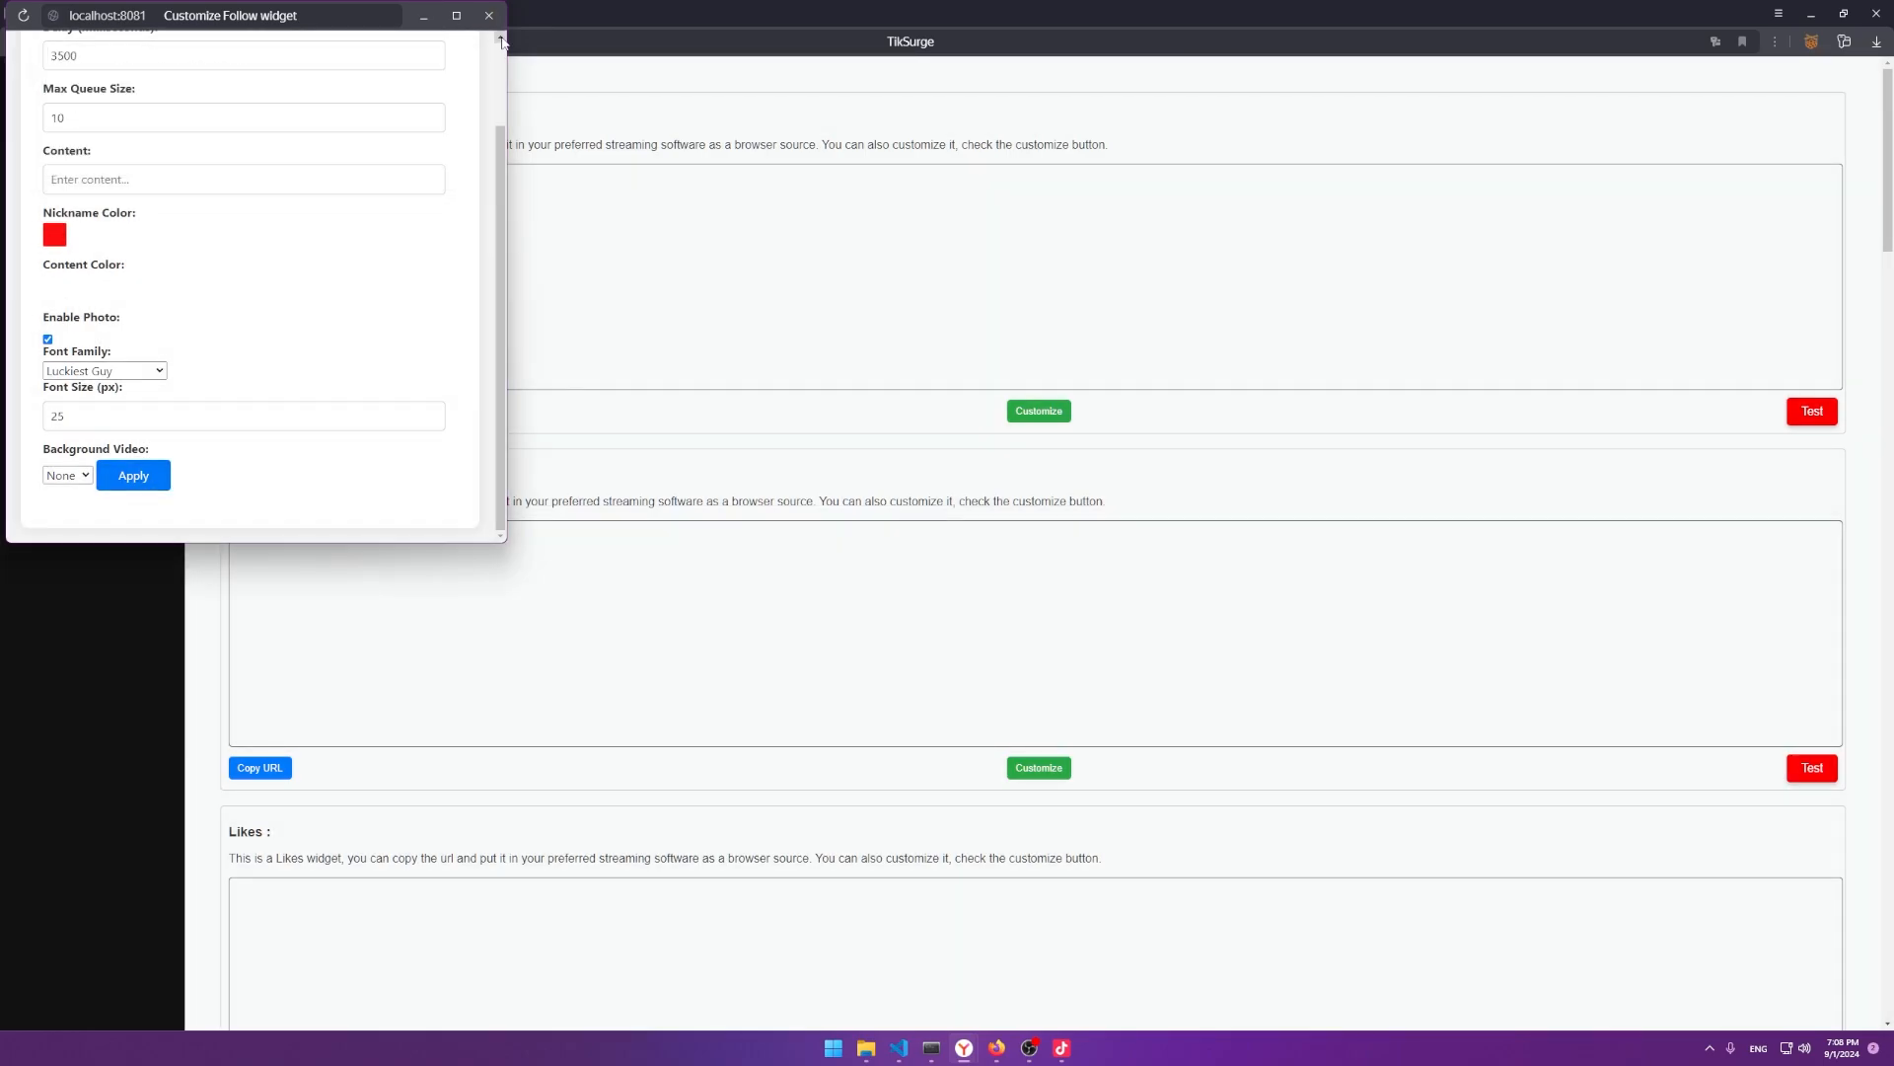
pyautogui.click(489, 16)
# Fire a test follow alert and reposition it in the portrait preview.
pyautogui.click(1813, 412)
pyautogui.hotkey('alt', 'Tab')
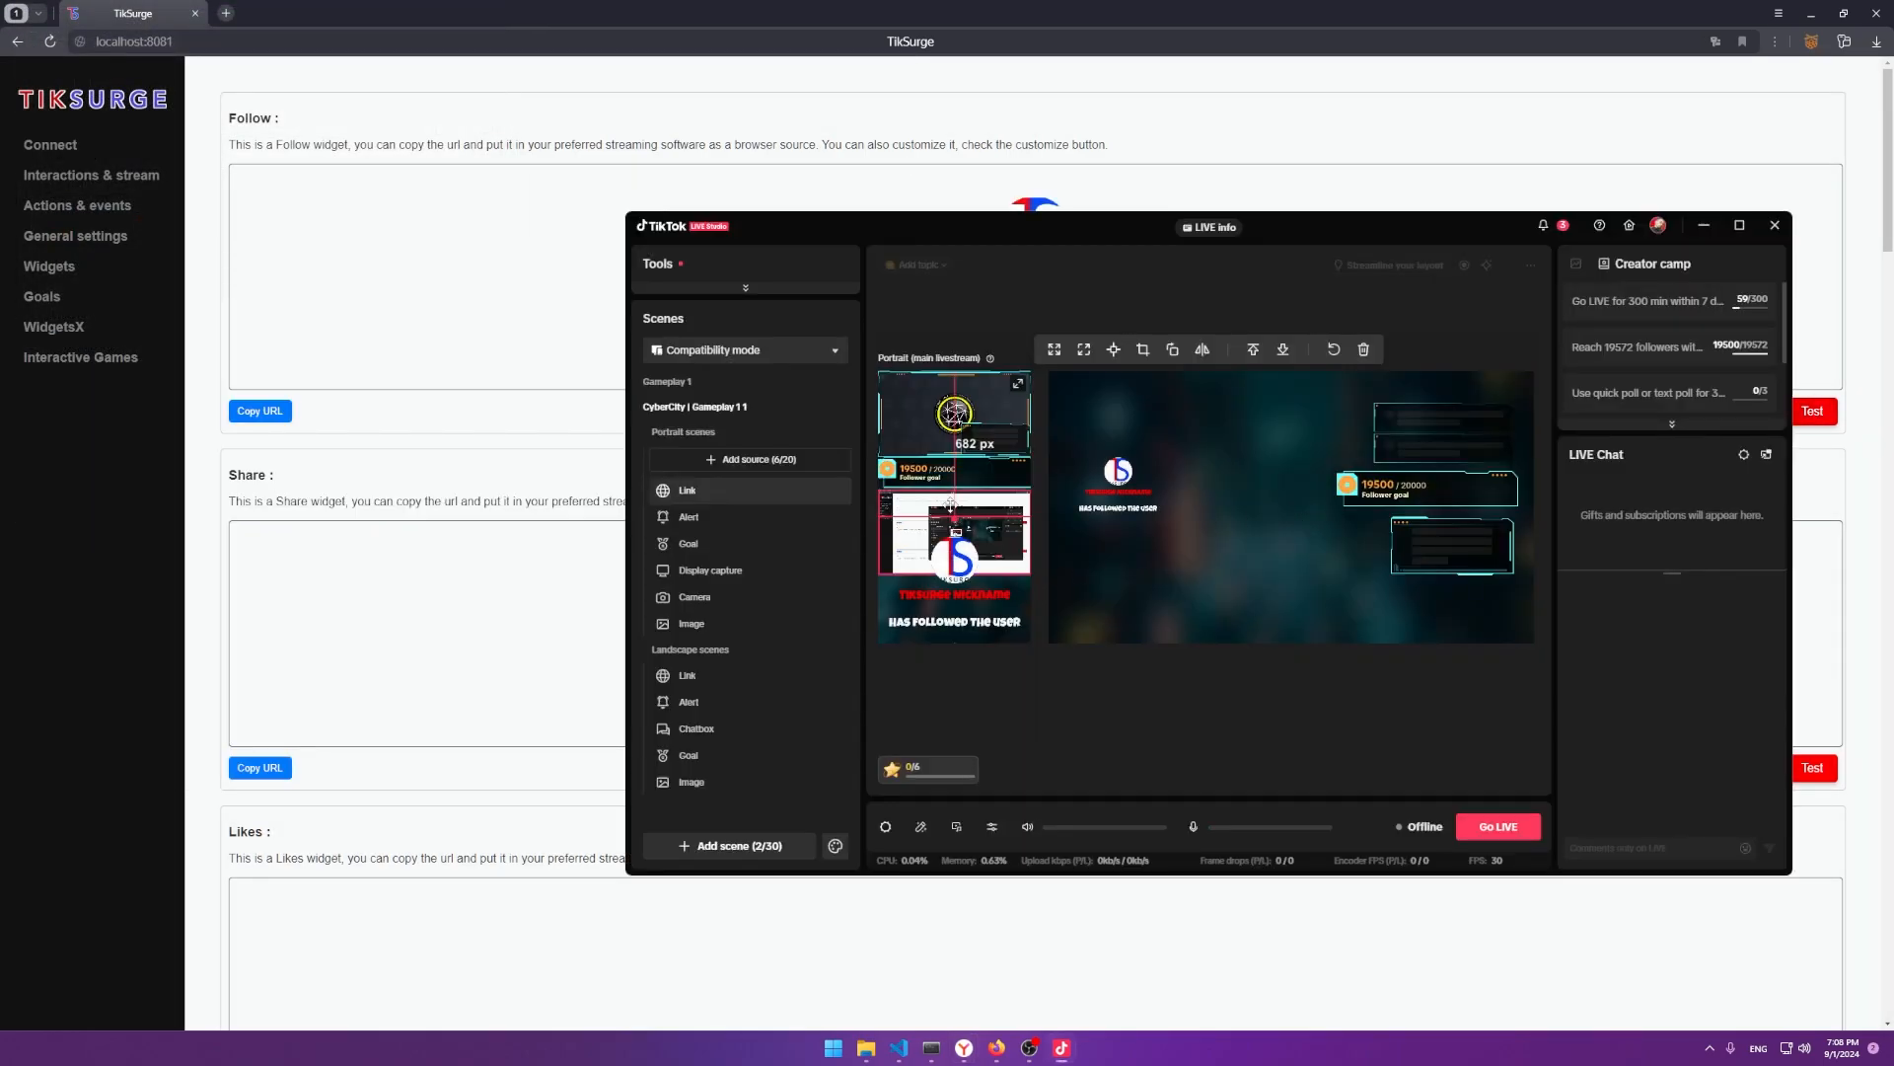
pyautogui.moveTo(973, 581)
pyautogui.mouseDown()
pyautogui.moveTo(998, 449)
pyautogui.moveTo(971, 449)
pyautogui.moveTo(942, 578)
pyautogui.moveTo(974, 581)
pyautogui.mouseUp()
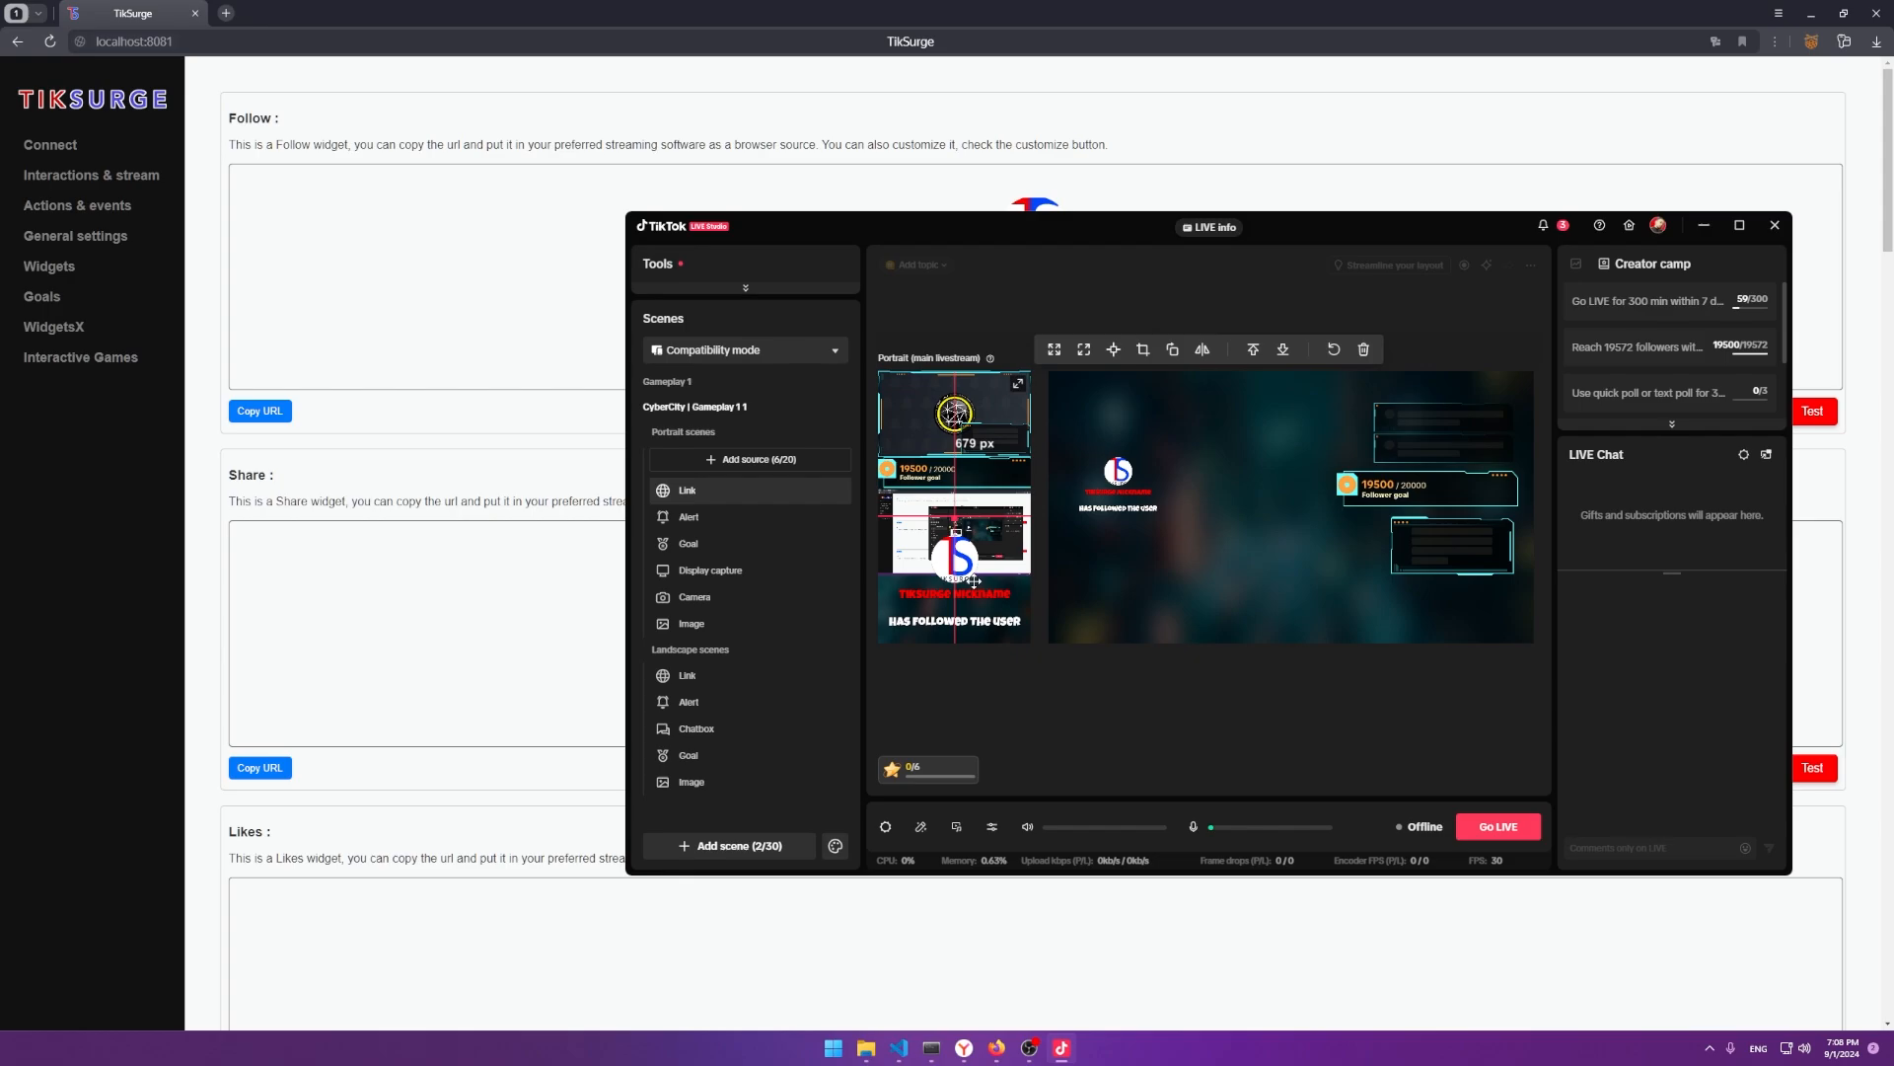
pyautogui.hotkey('alt', 'Tab')
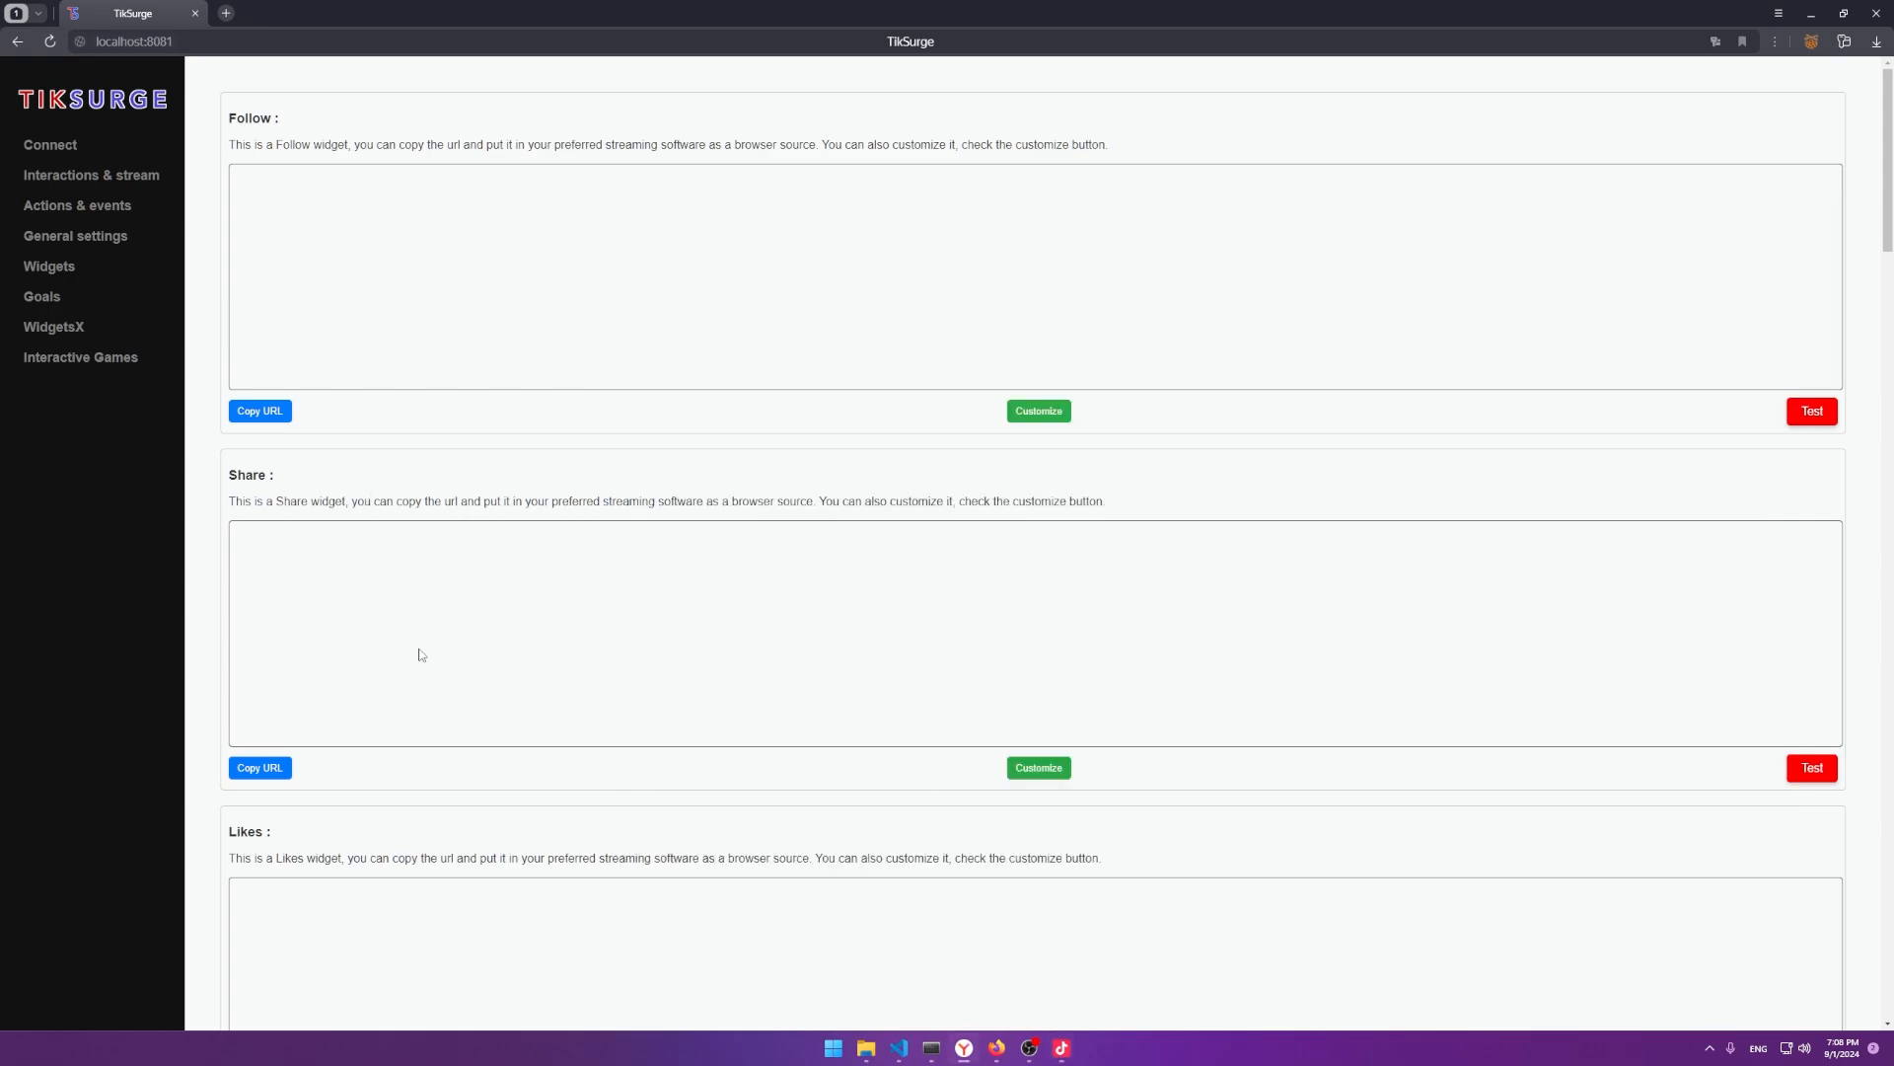
# Add the Share widget's copied URL to the portrait scene as a new Link source.
pyautogui.scroll(-2, 293, 216)
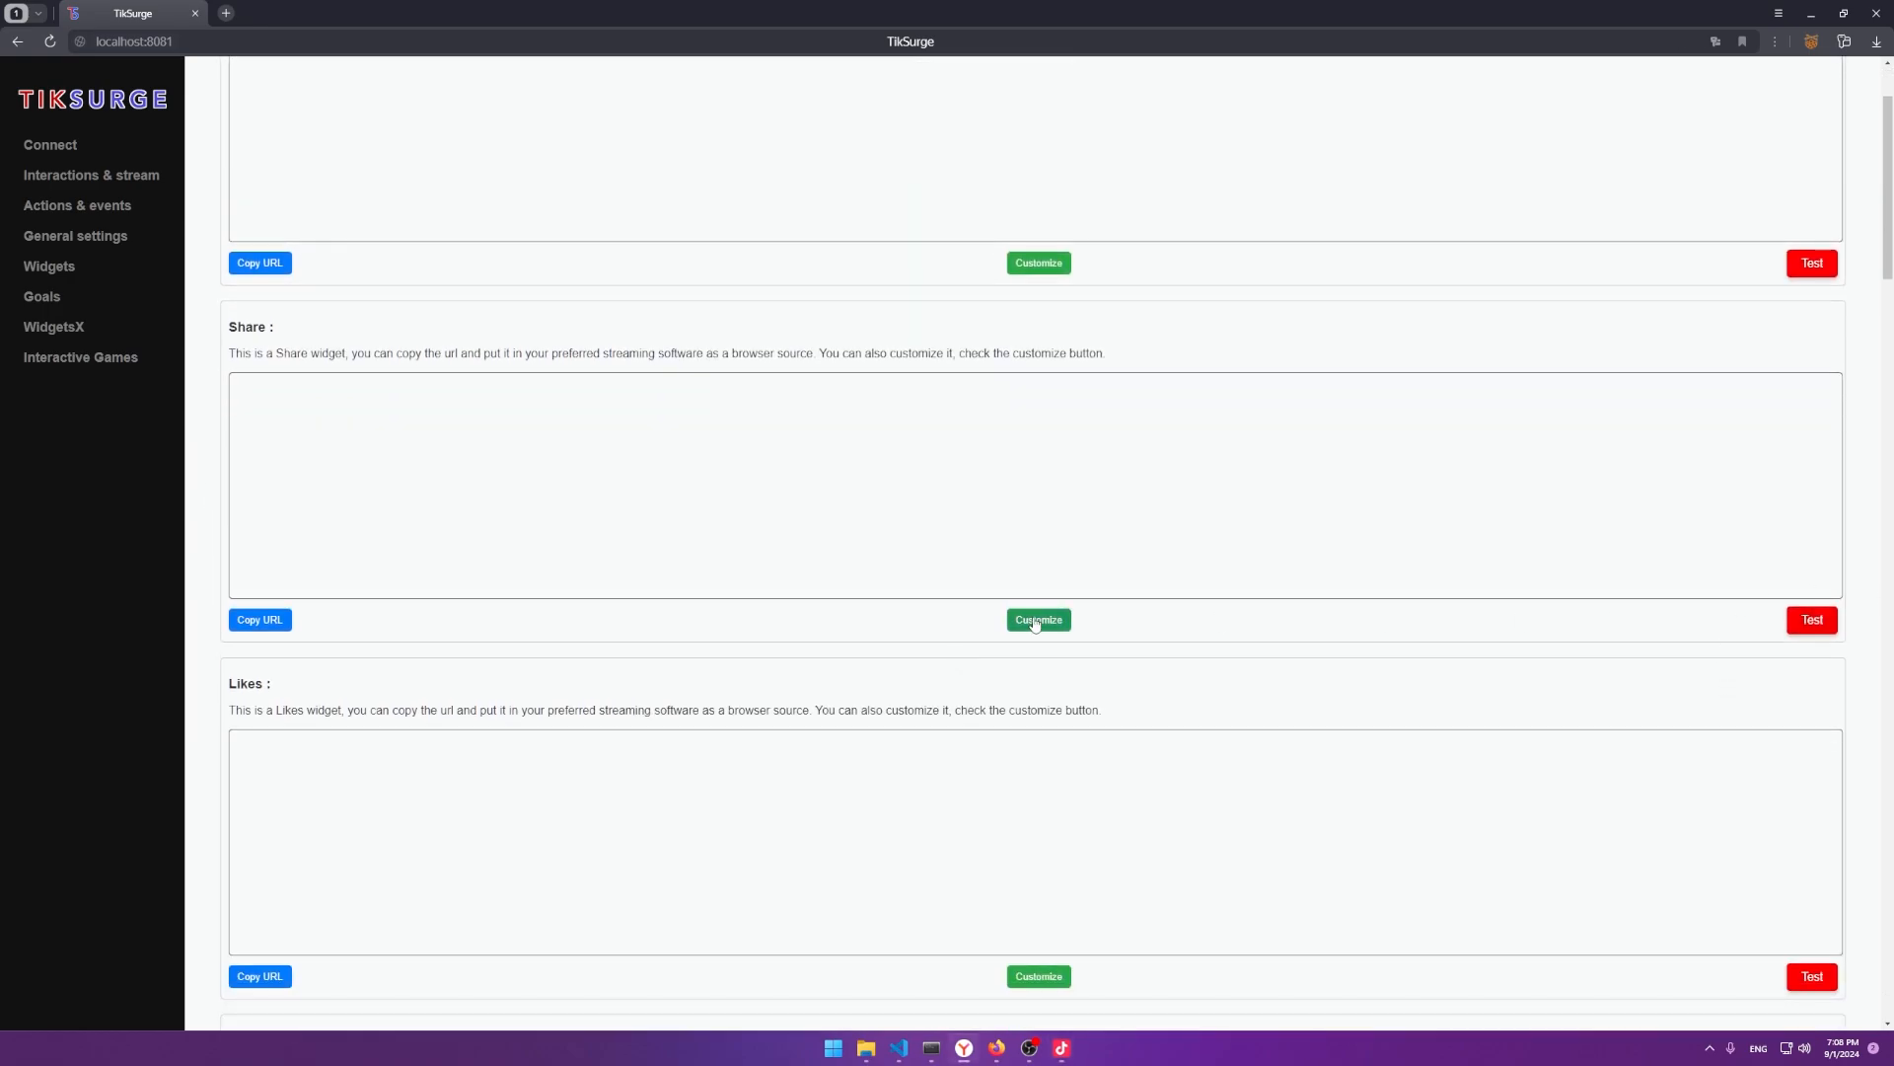
pyautogui.click(245, 621)
pyautogui.hotkey('alt', 'Tab')
pyautogui.click(703, 461)
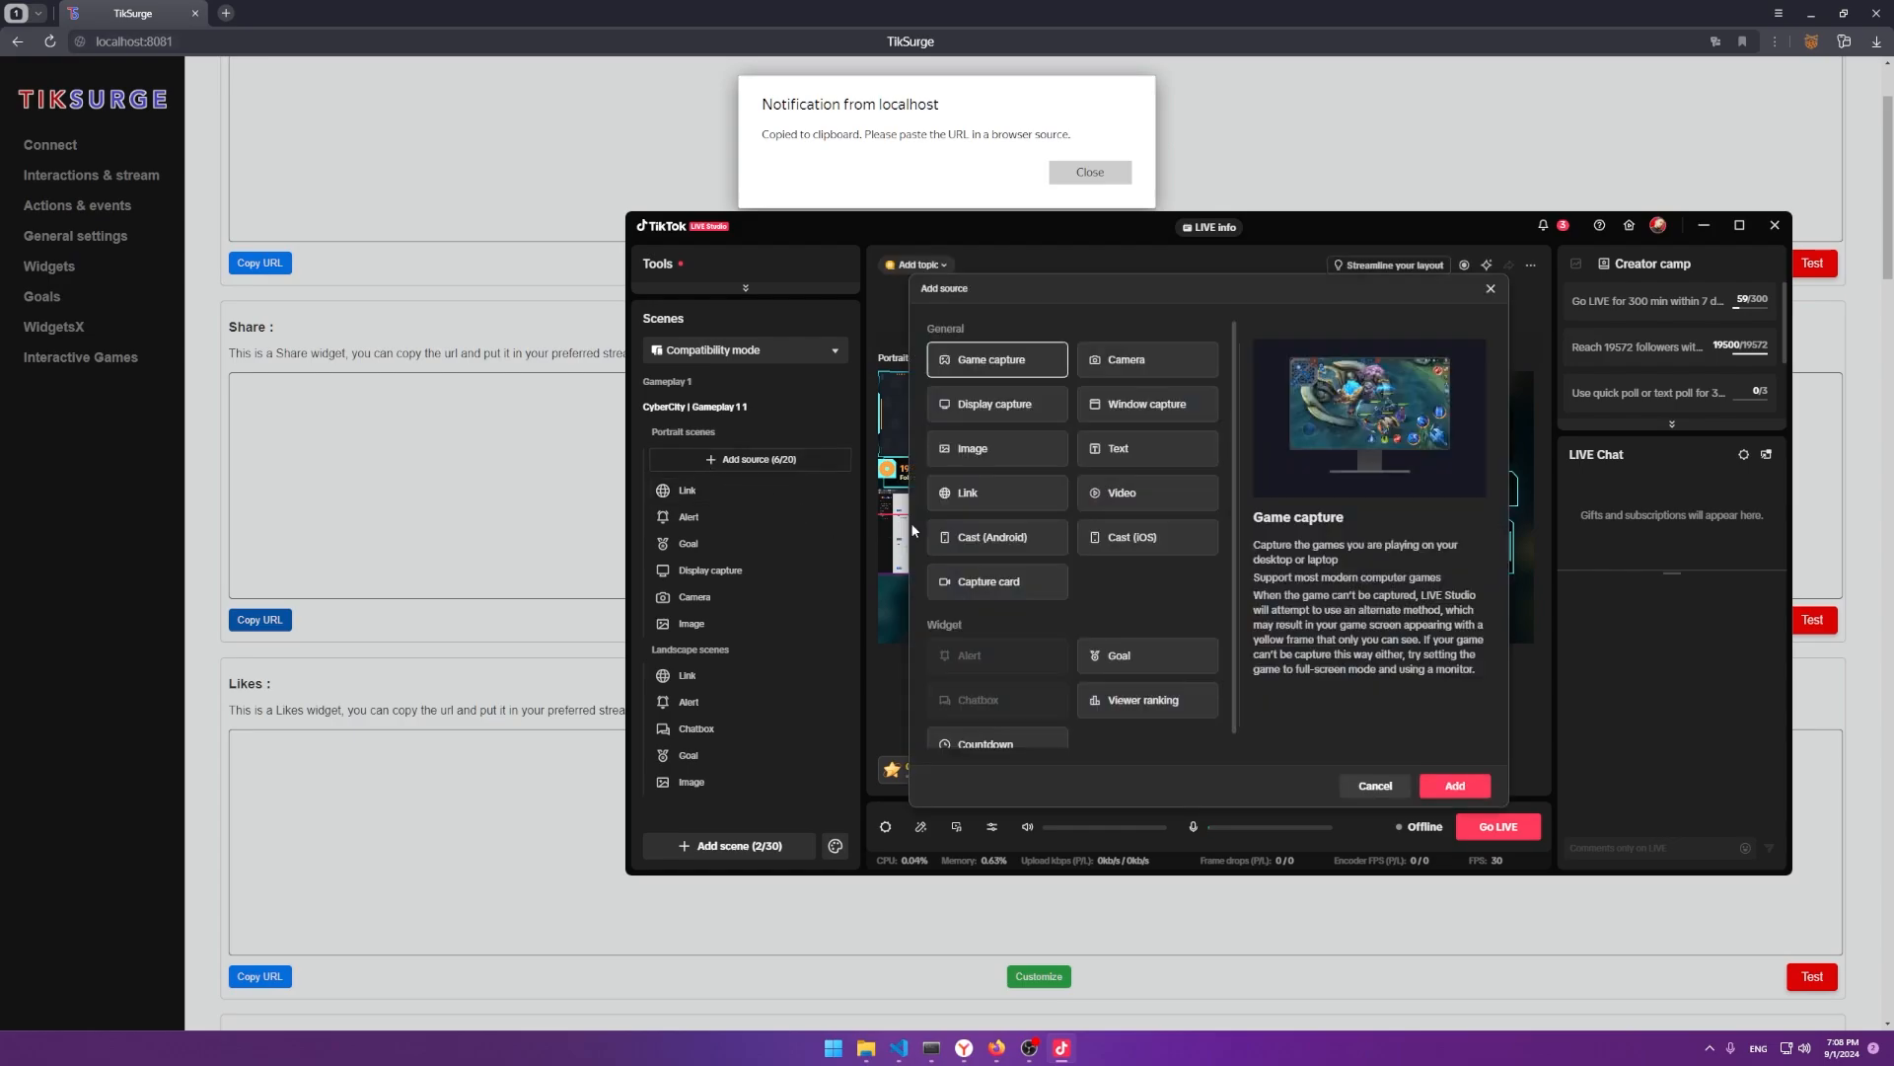
pyautogui.click(985, 508)
pyautogui.click(1454, 785)
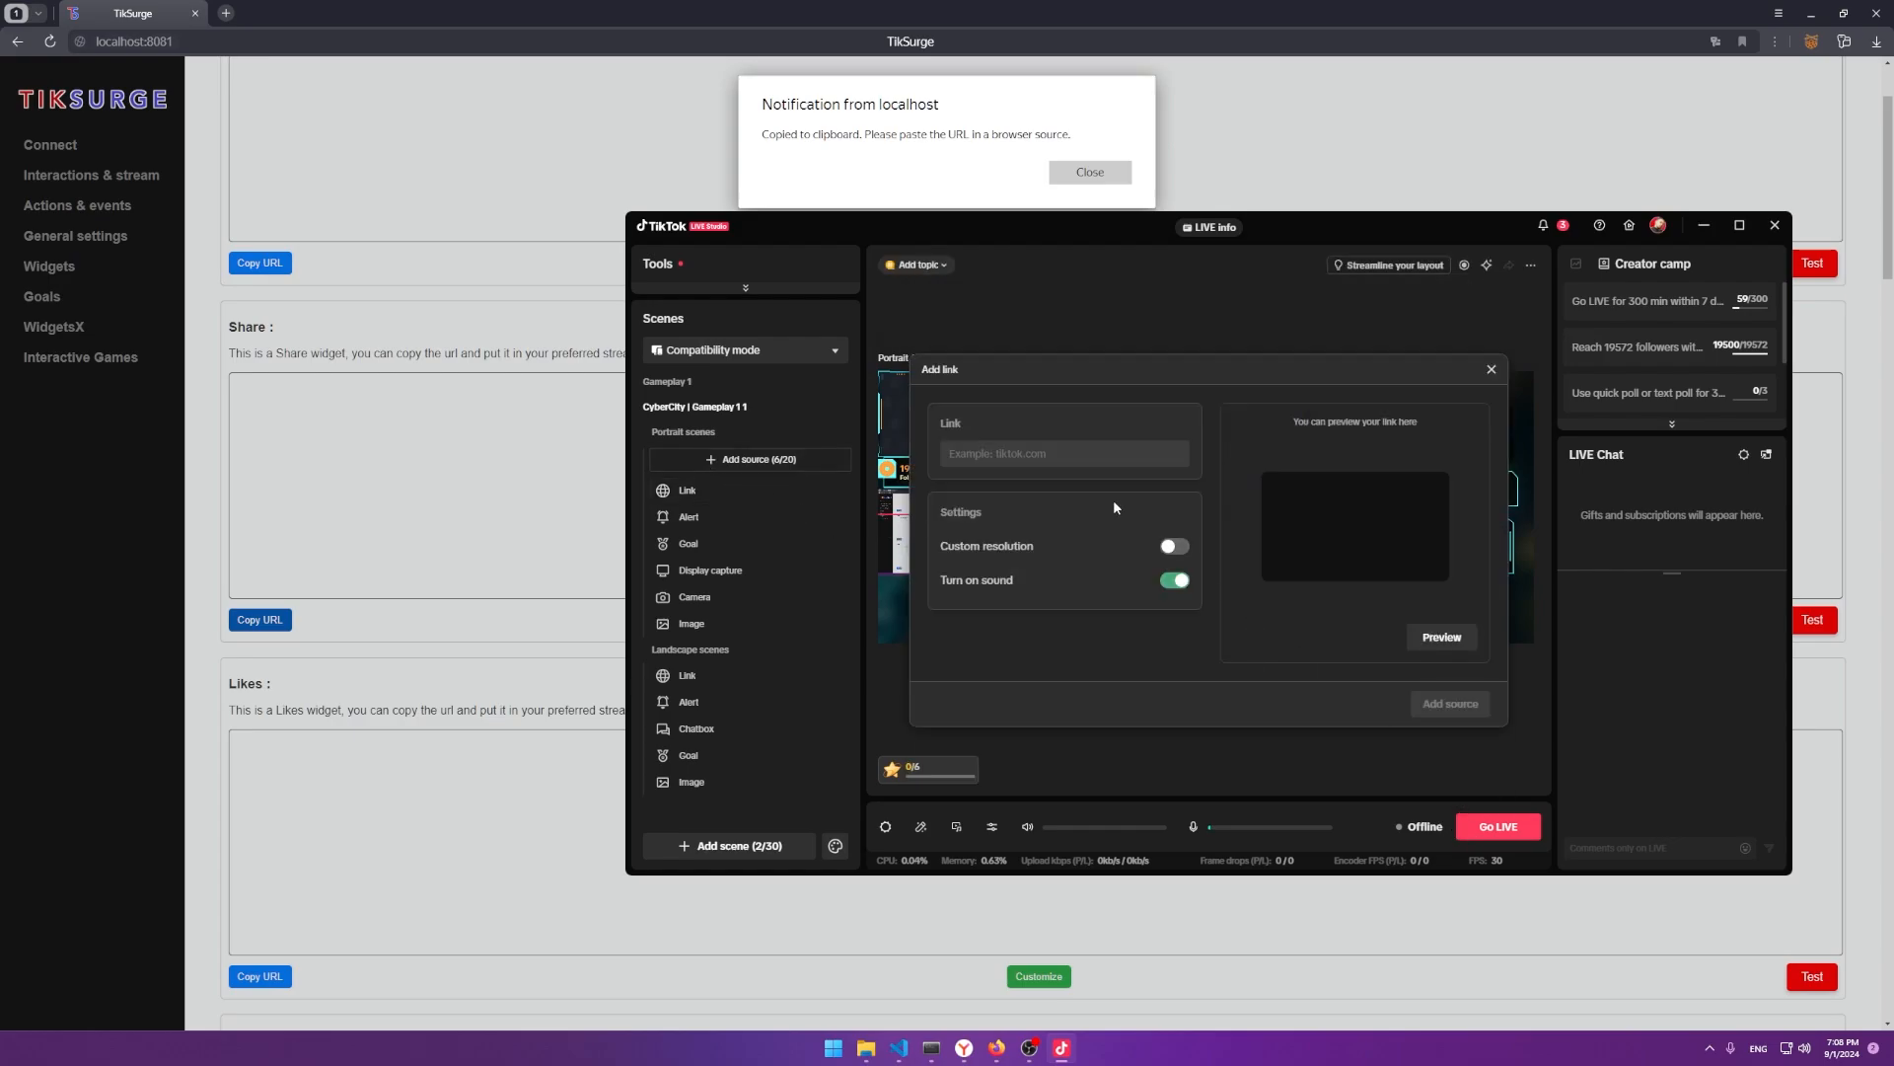
pyautogui.hotkey('ctrl', 'v')
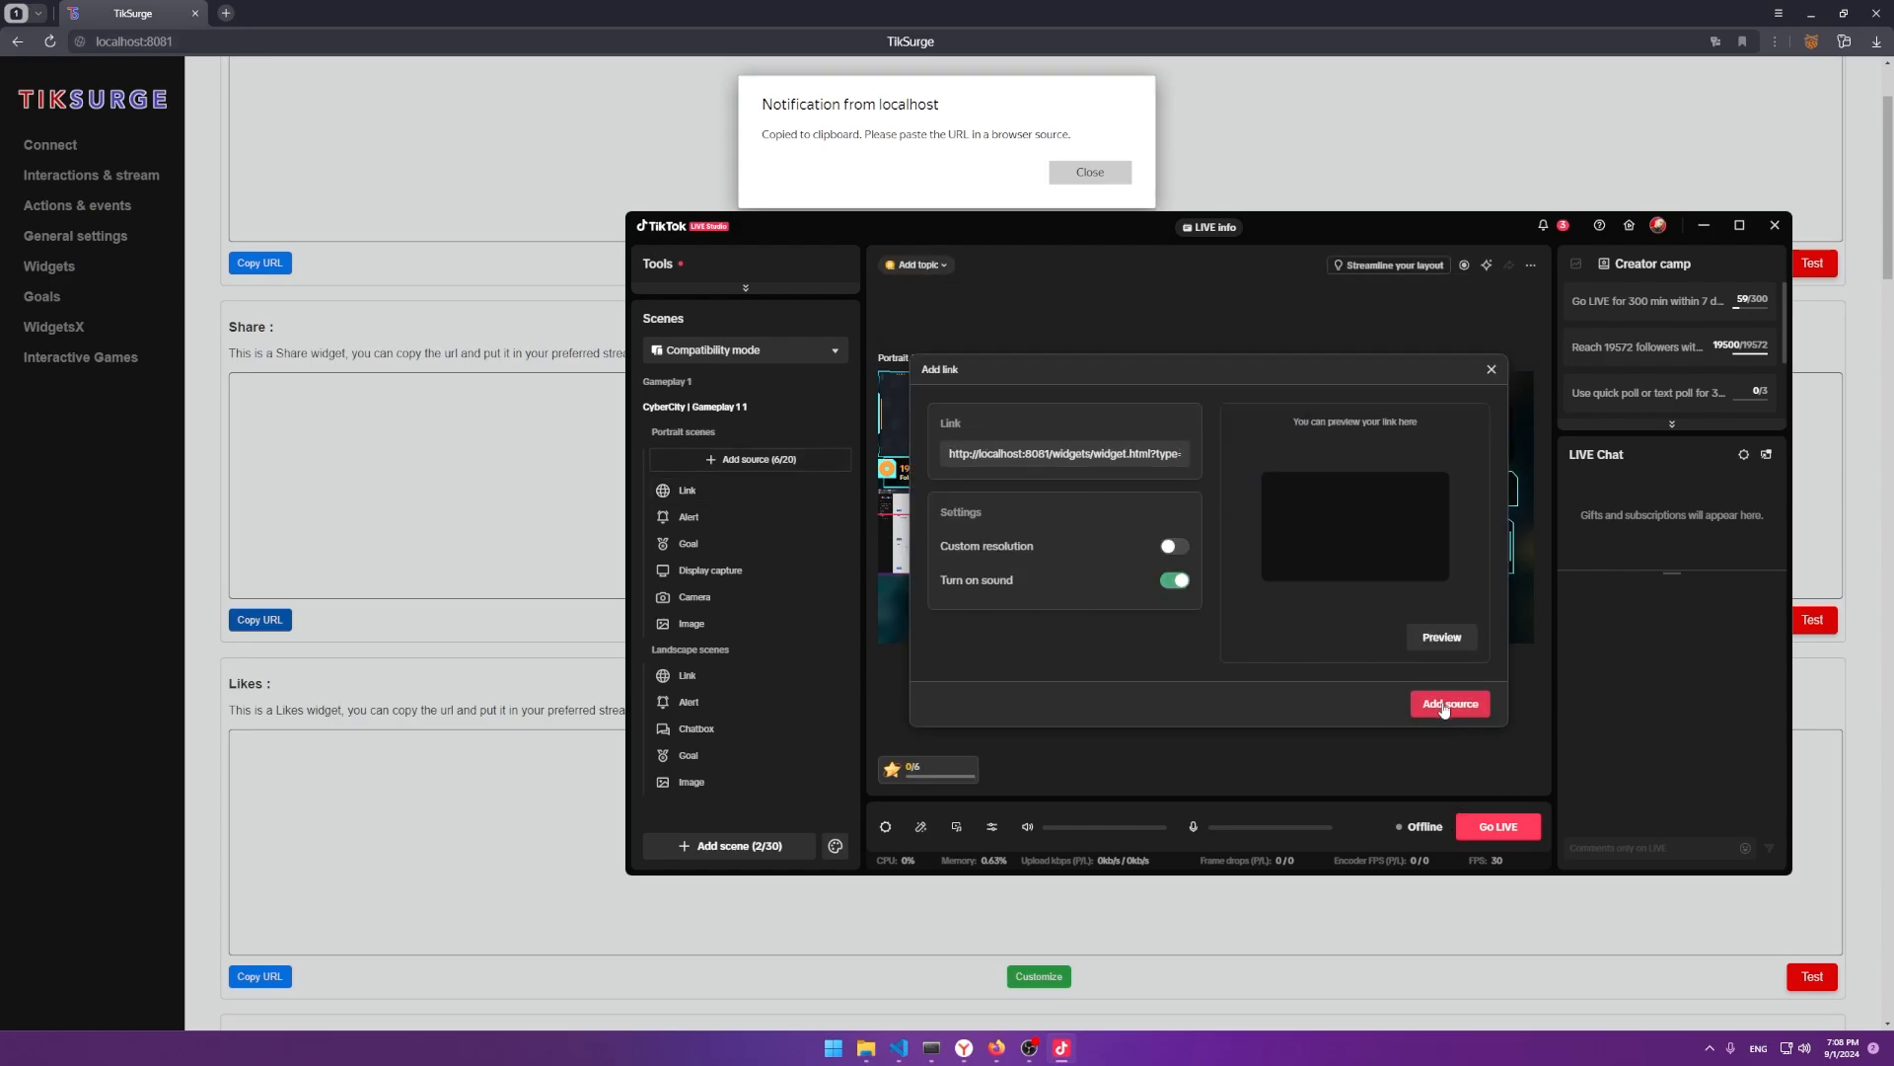
pyautogui.click(1449, 704)
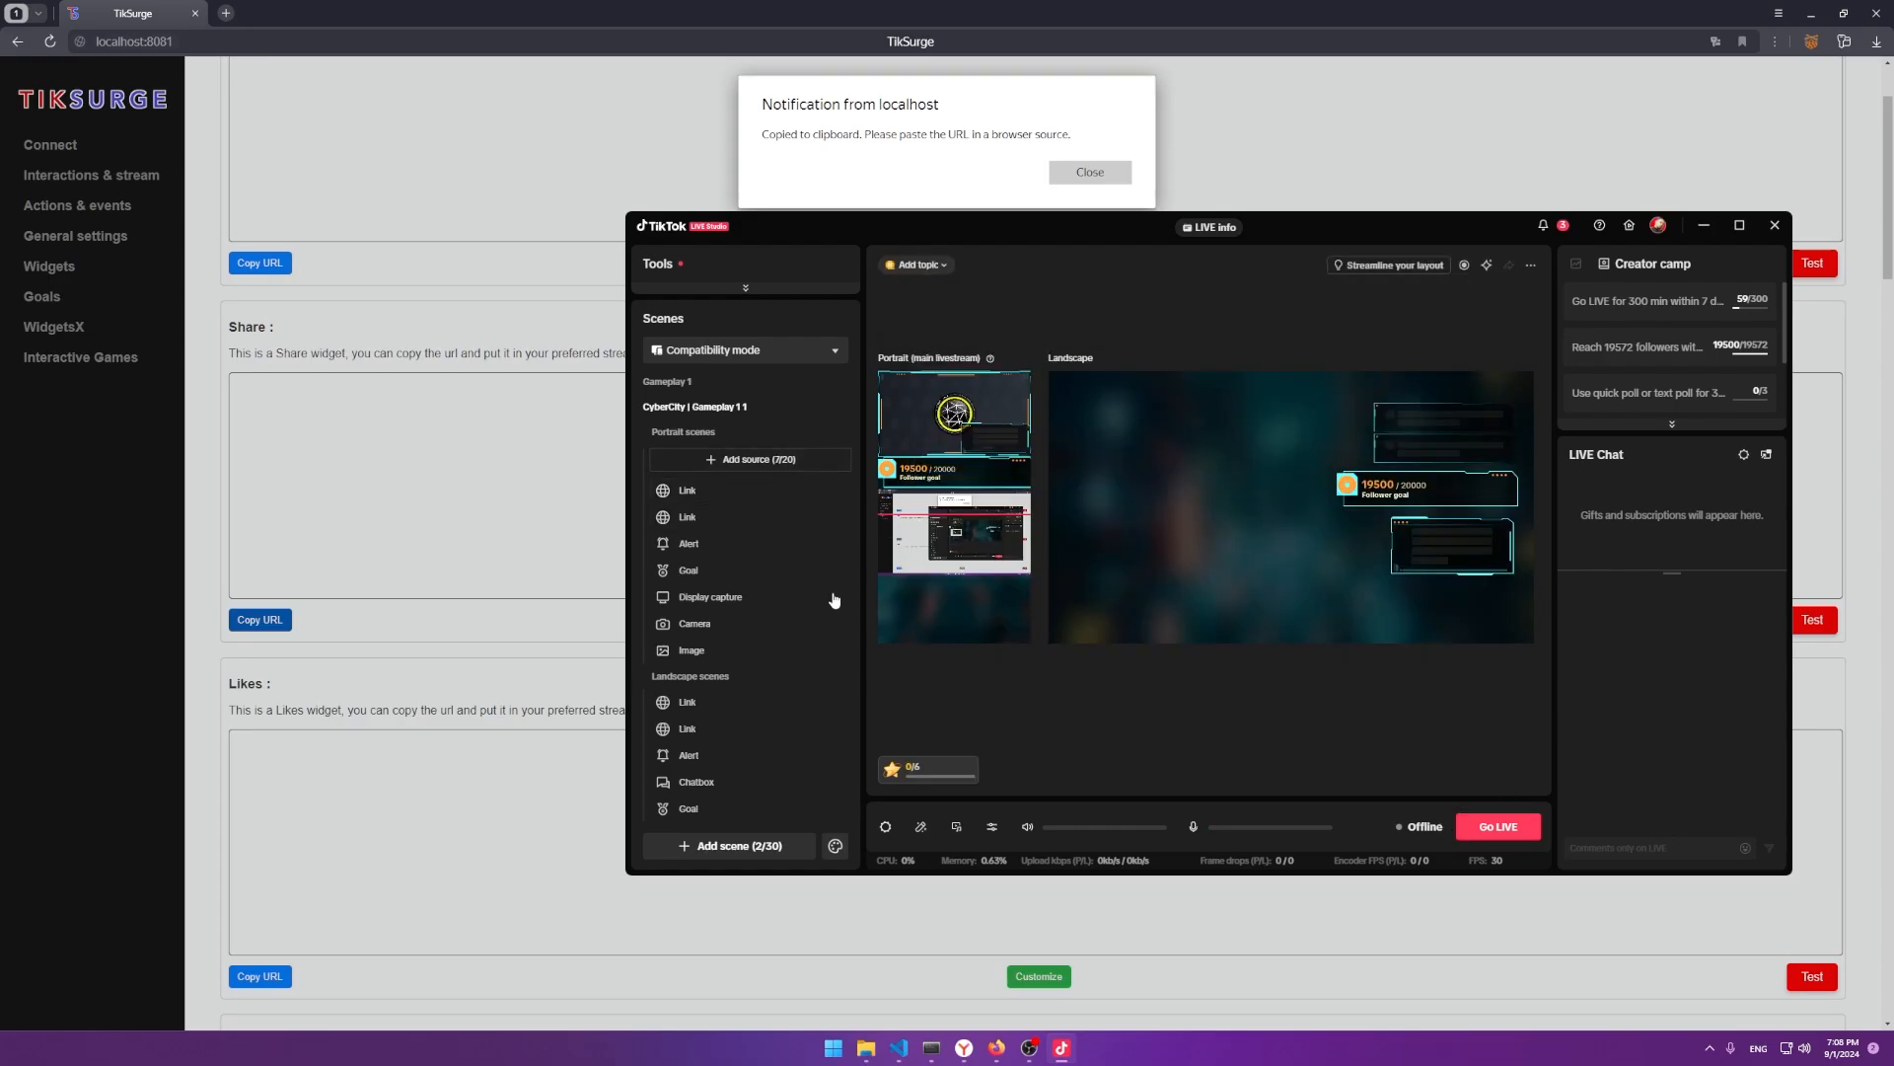
# Rename the two Link sources to 'share' and 'follow'.
pyautogui.click(764, 491)
pyautogui.rightClick(766, 488)
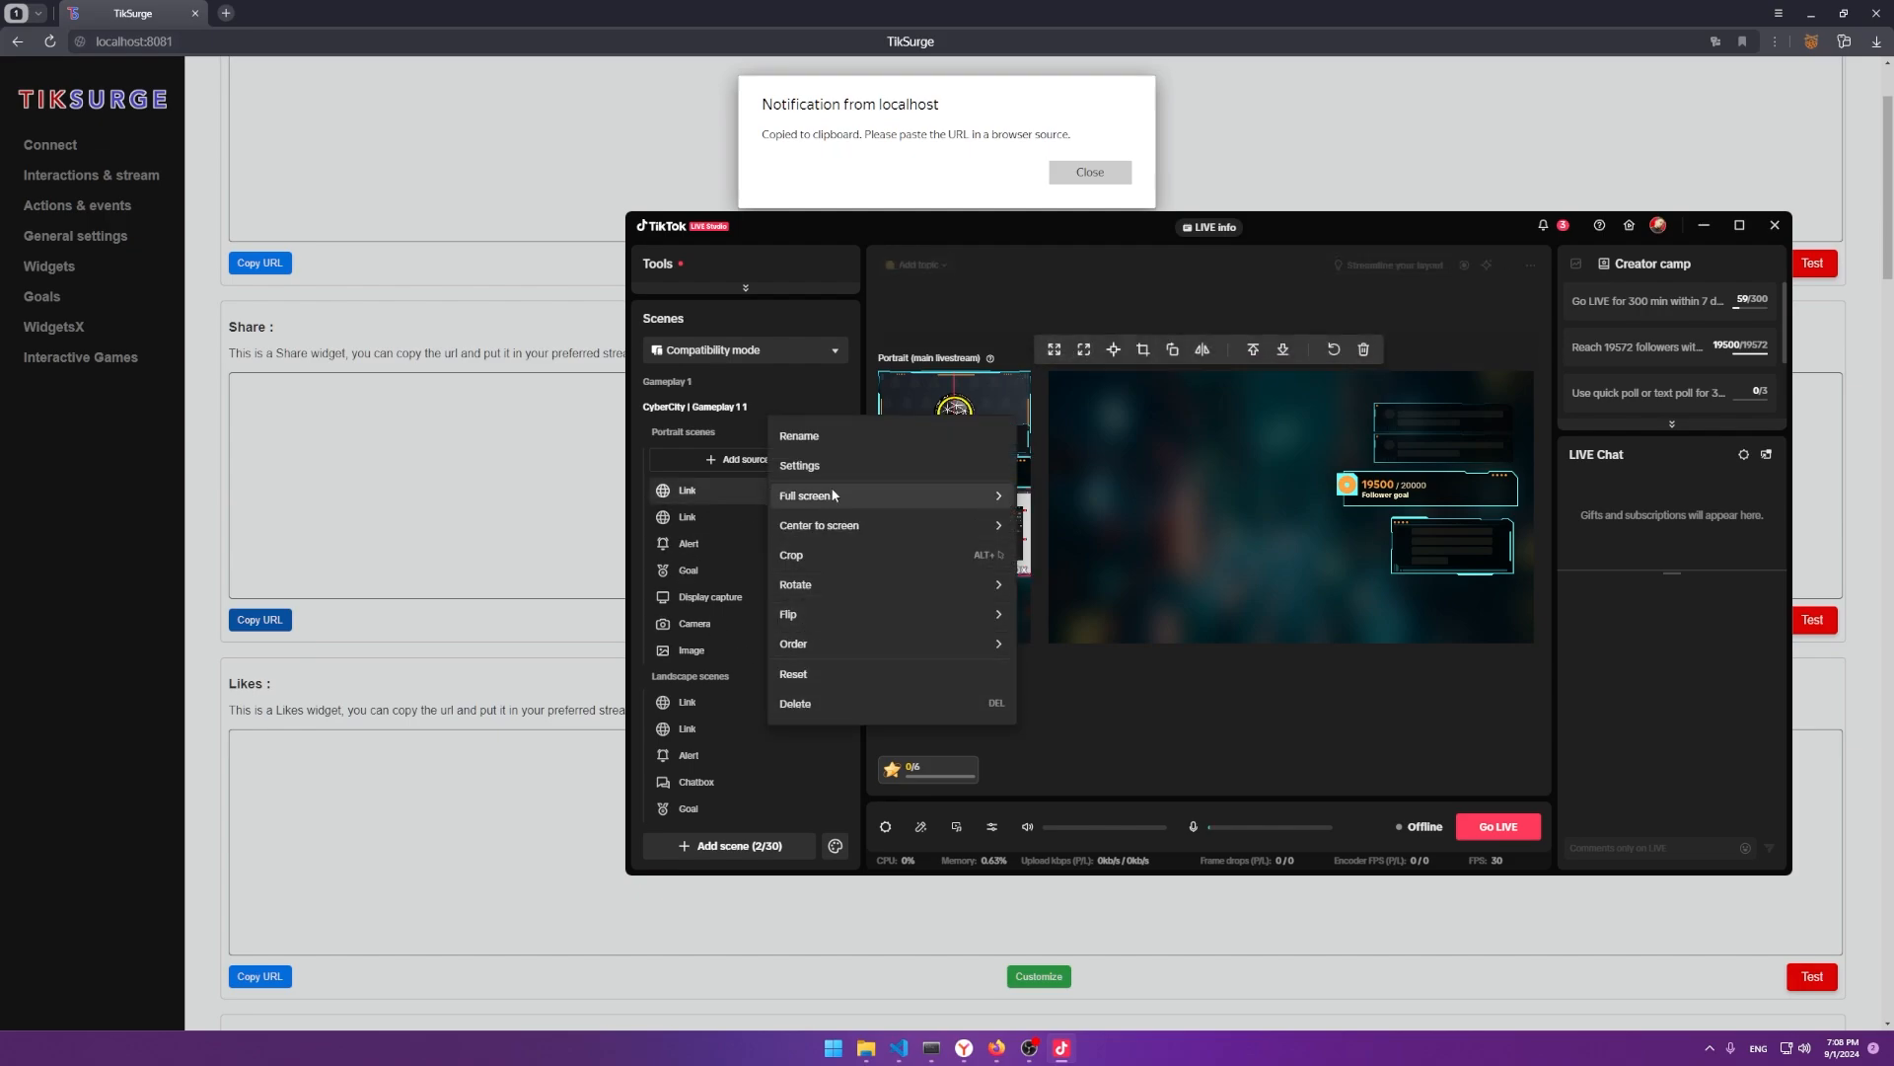
pyautogui.click(800, 436)
pyautogui.write('share')
pyautogui.press('Return')
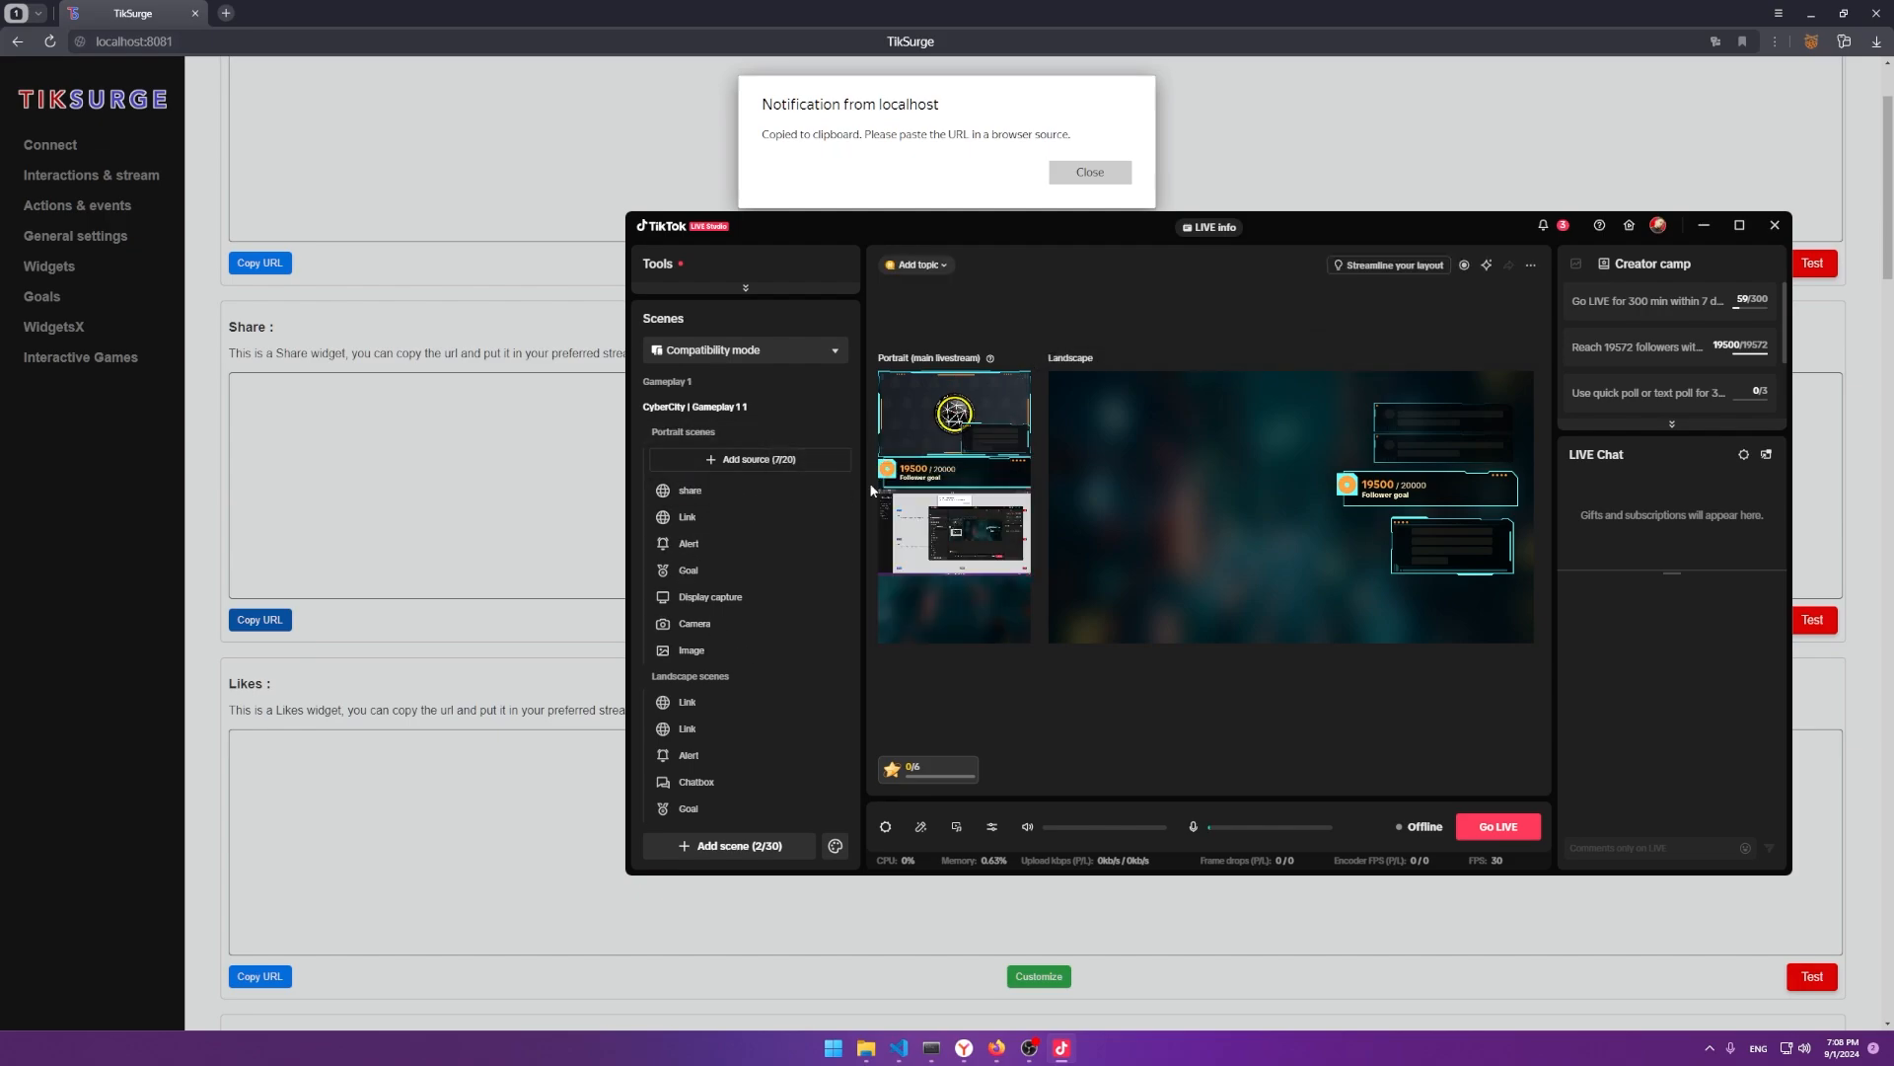
pyautogui.rightClick(759, 516)
pyautogui.click(813, 435)
pyautogui.write('f')
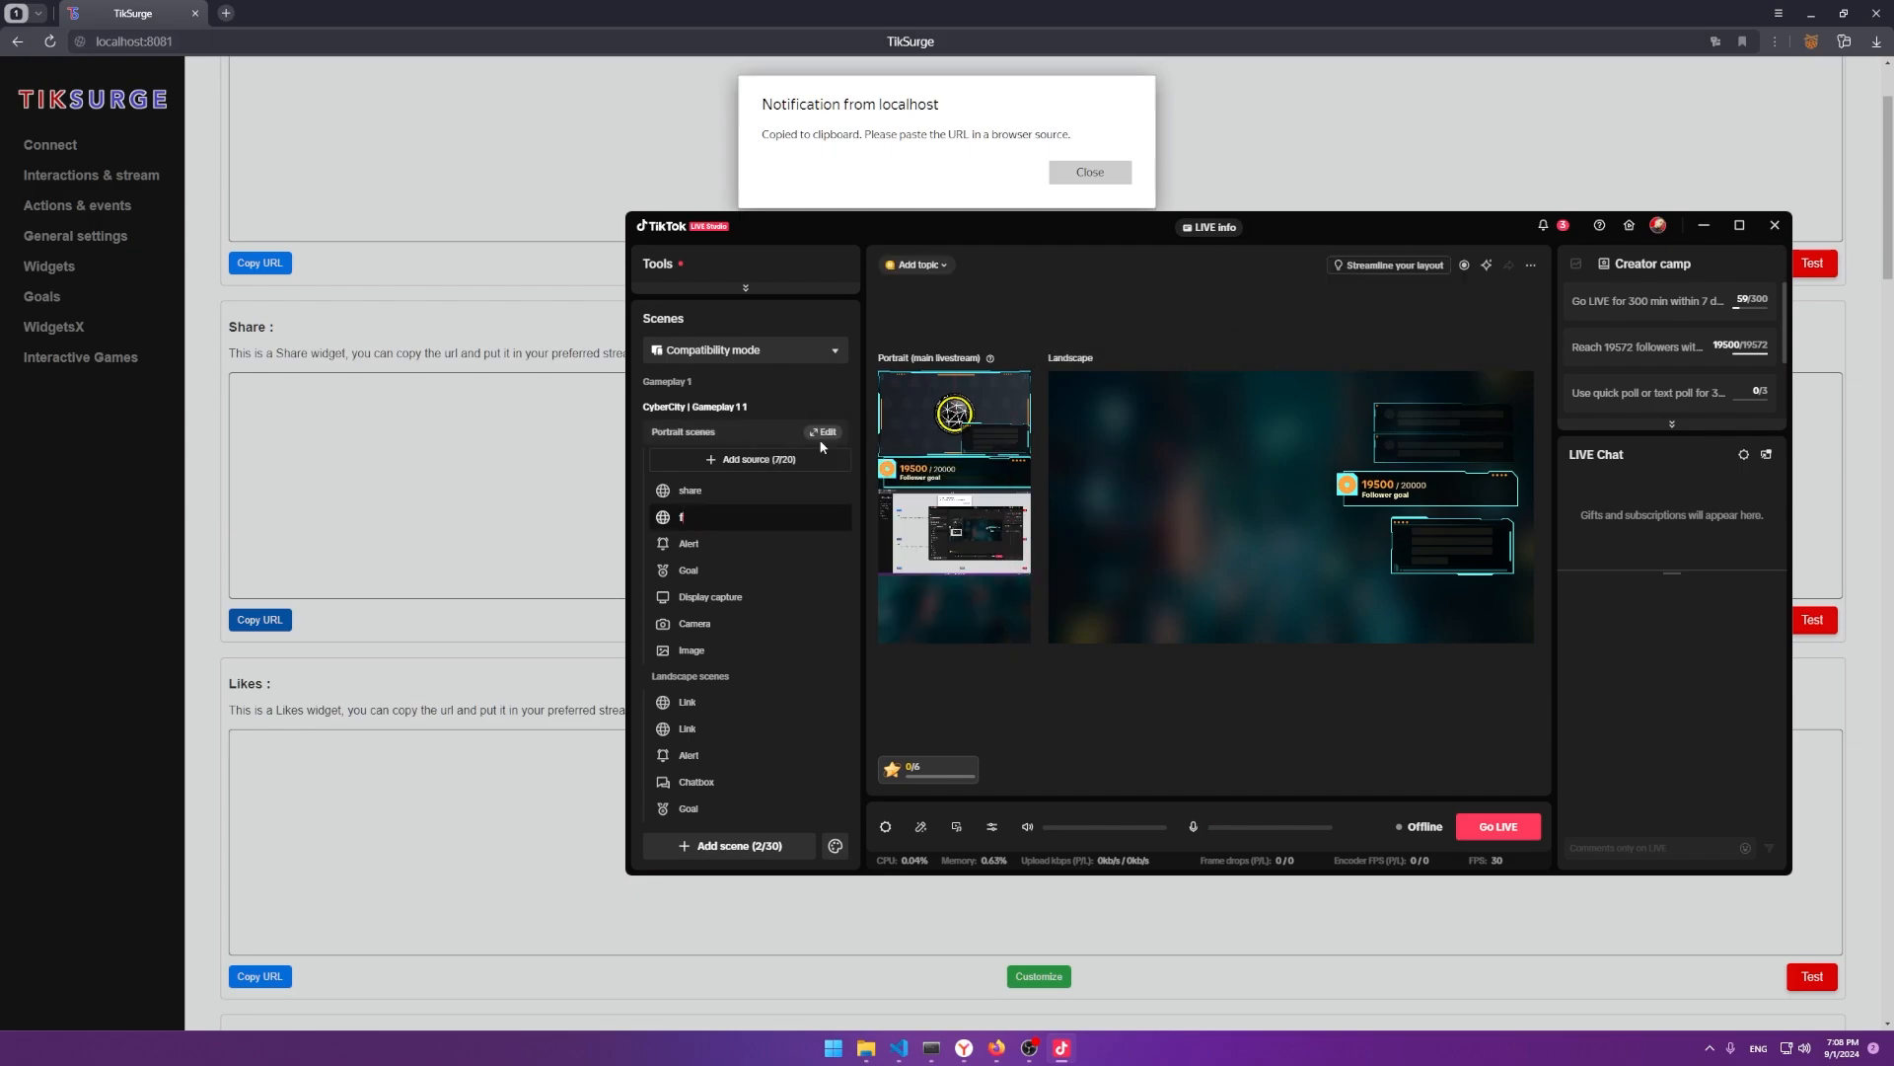
pyautogui.write('ollow')
pyautogui.press('Return')
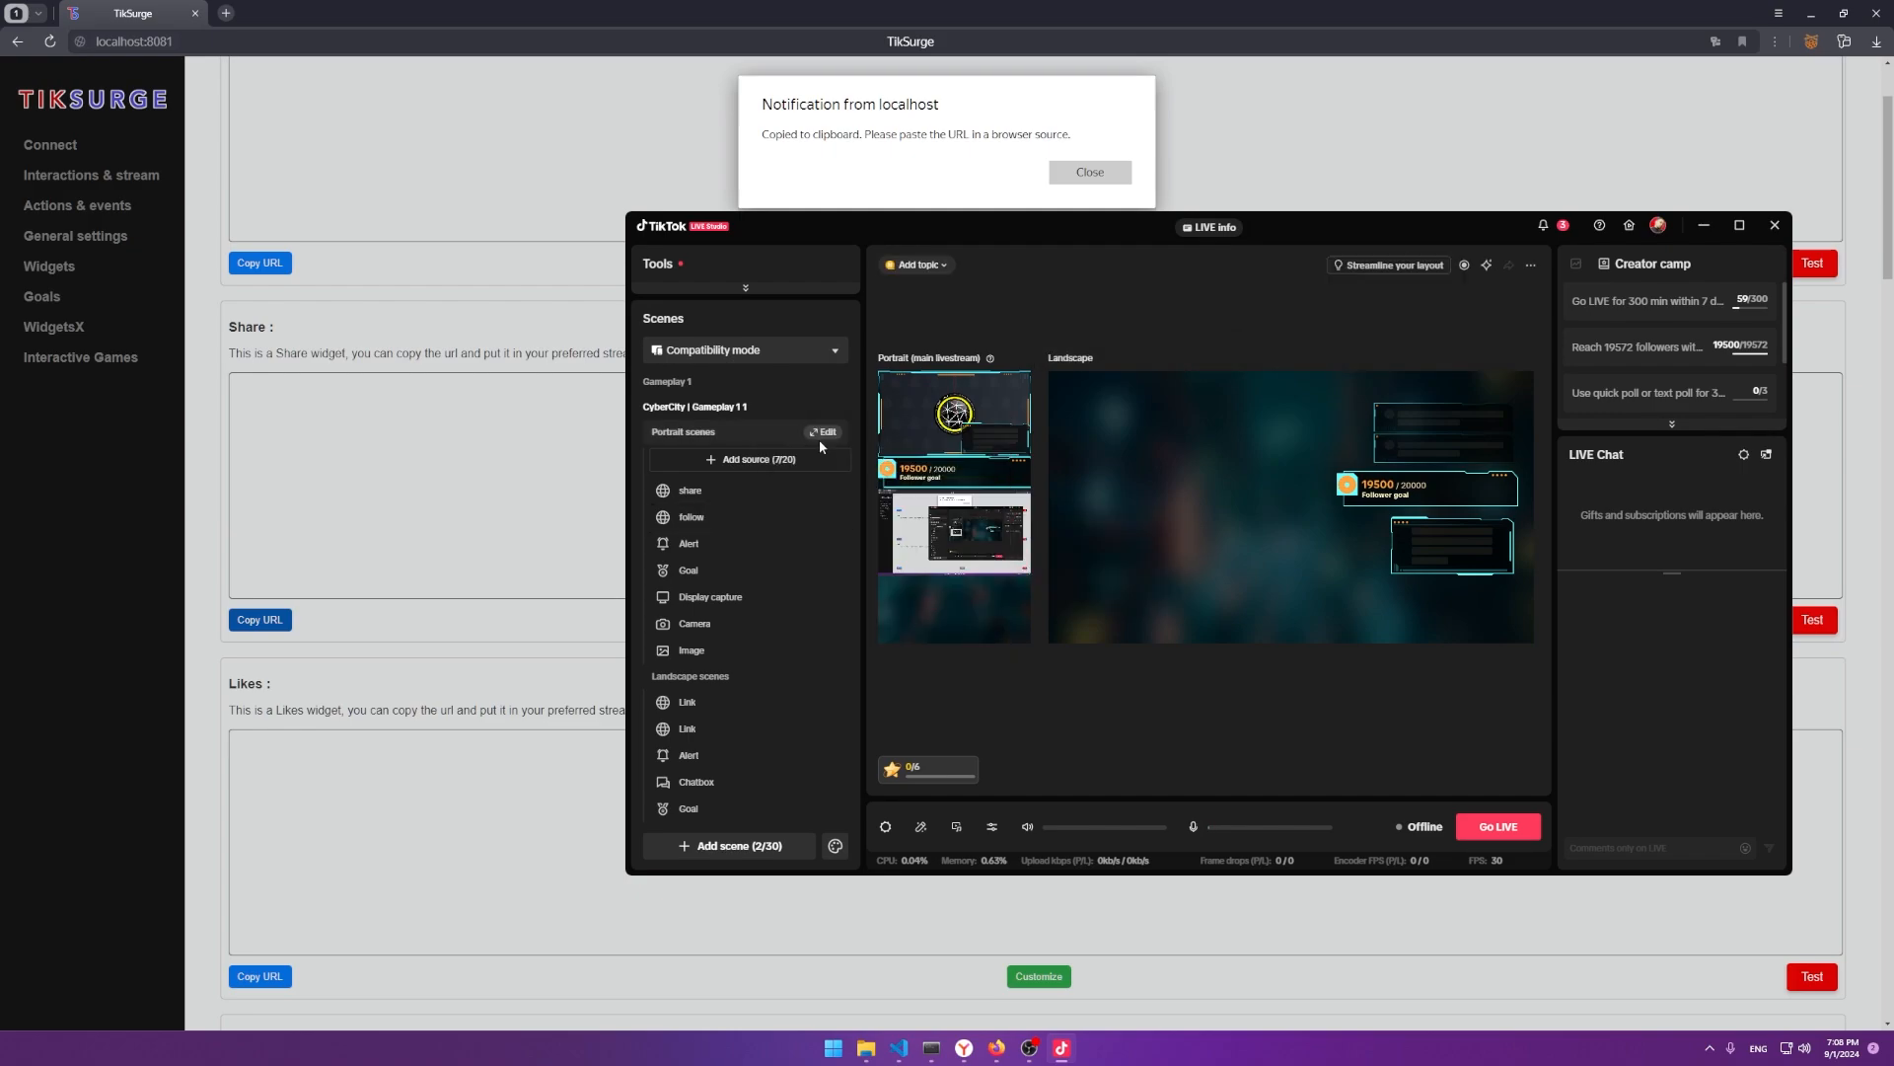
# Enlarge the share source, fire a test follow alert, and move share higher in the preview.
pyautogui.click(766, 495)
pyautogui.moveTo(927, 555)
pyautogui.mouseDown()
pyautogui.moveTo(881, 509)
pyautogui.moveTo(947, 526)
pyautogui.mouseUp()
pyautogui.click(584, 552)
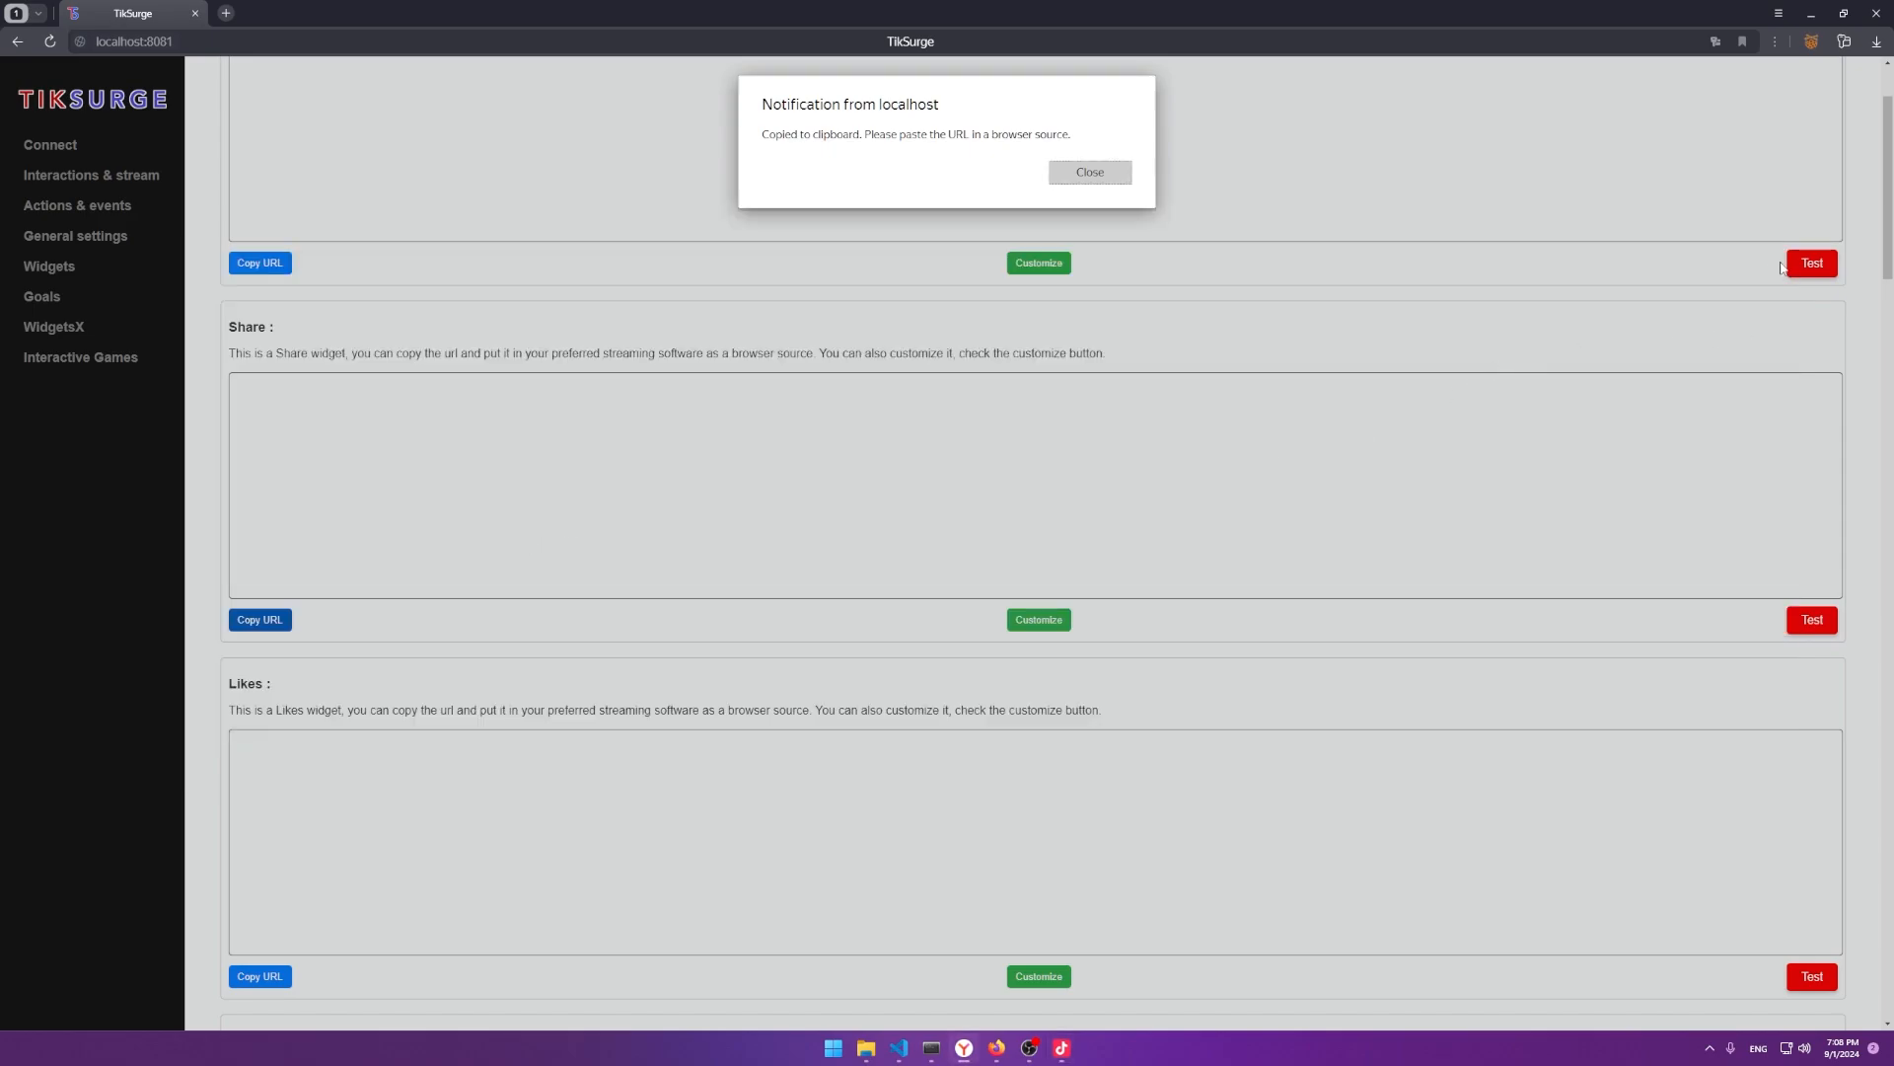
pyautogui.click(1130, 179)
pyautogui.click(1813, 263)
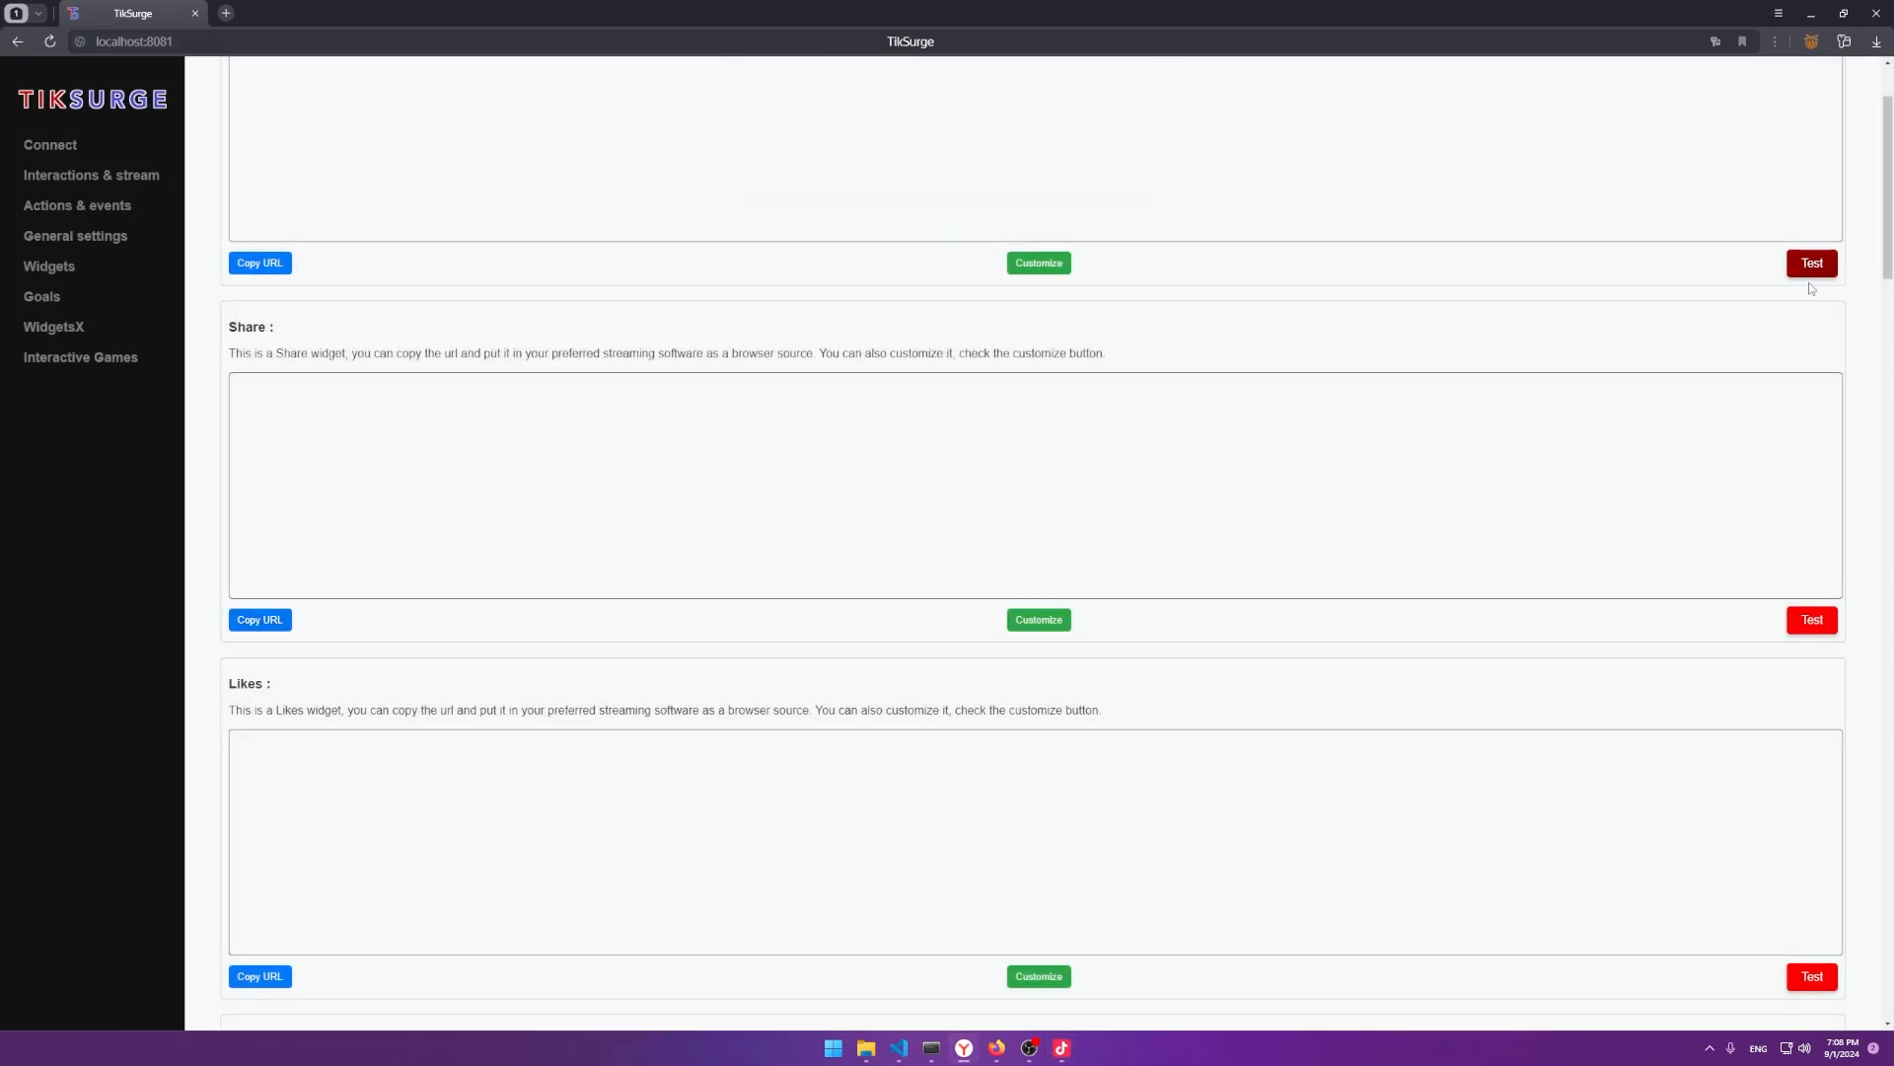
pyautogui.hotkey('alt', 'Tab')
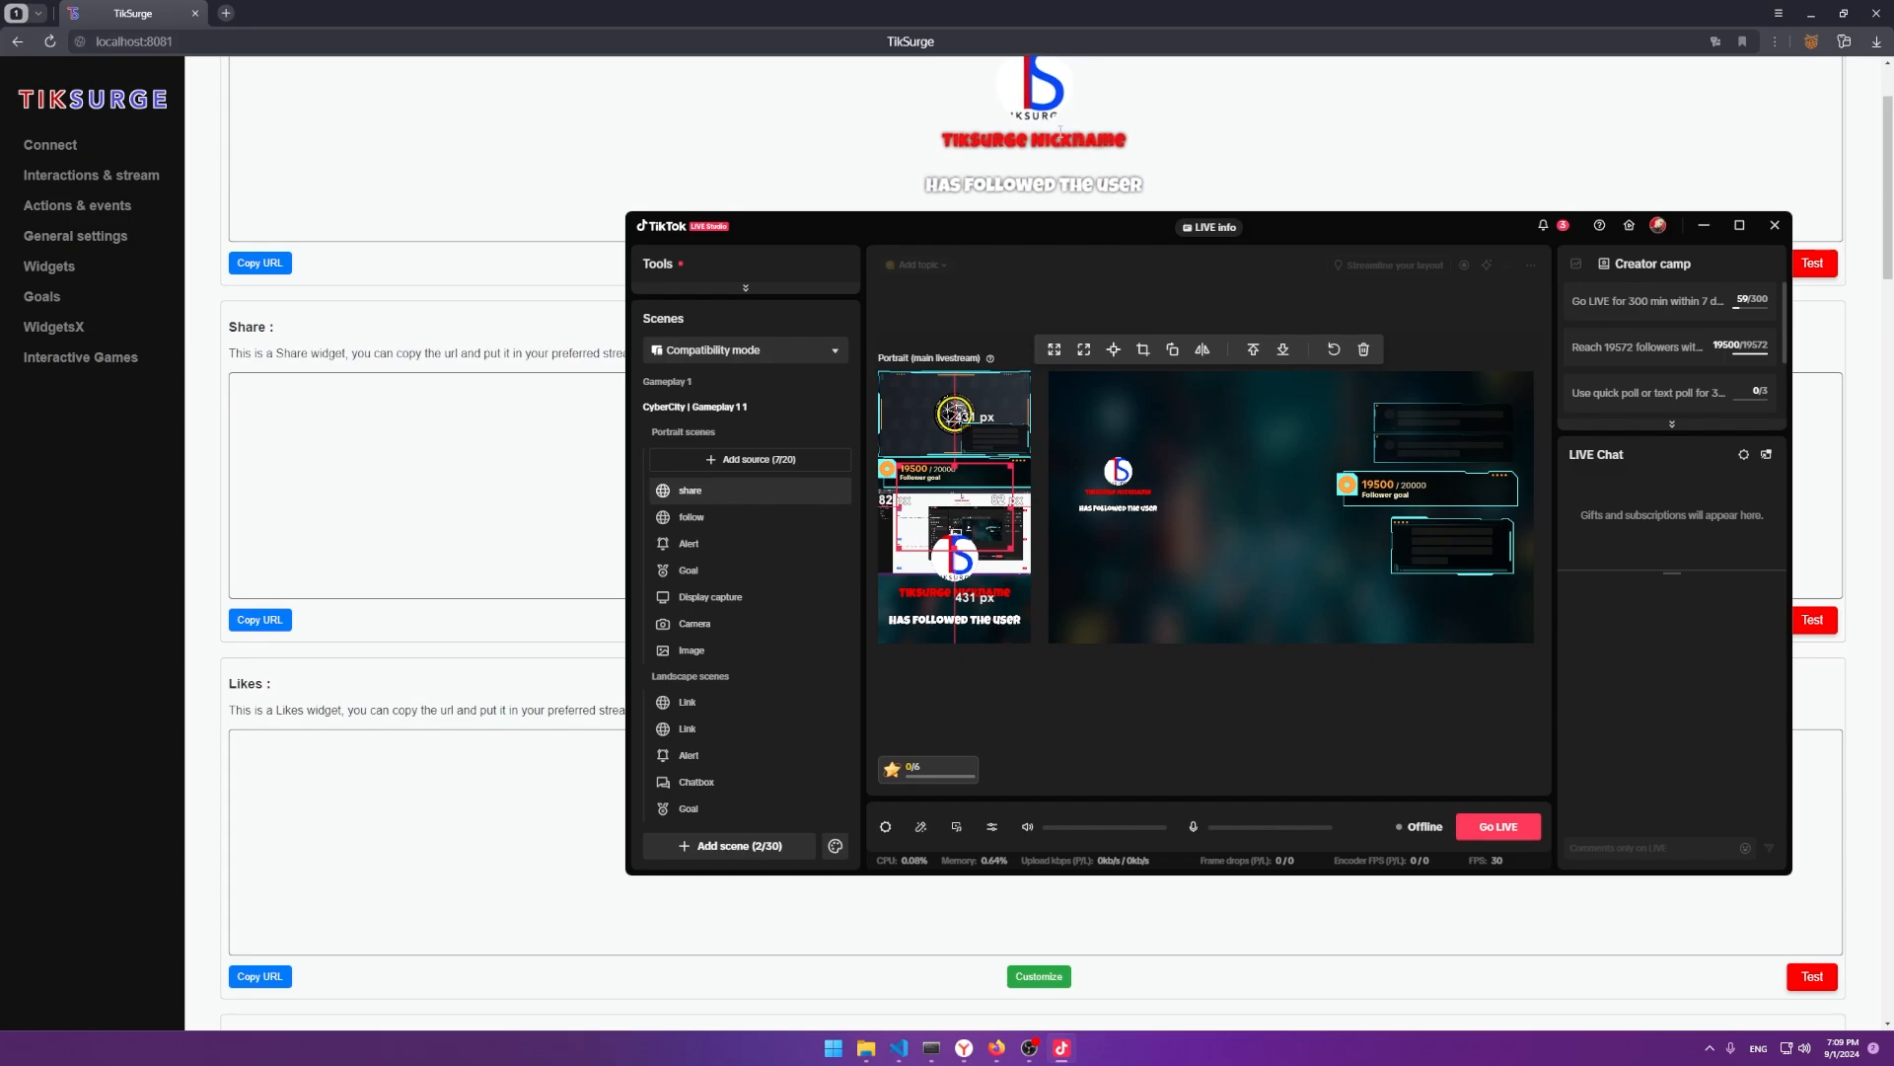
pyautogui.hotkey('alt', 'Tab')
pyautogui.hotkey('alt', 'Tab')
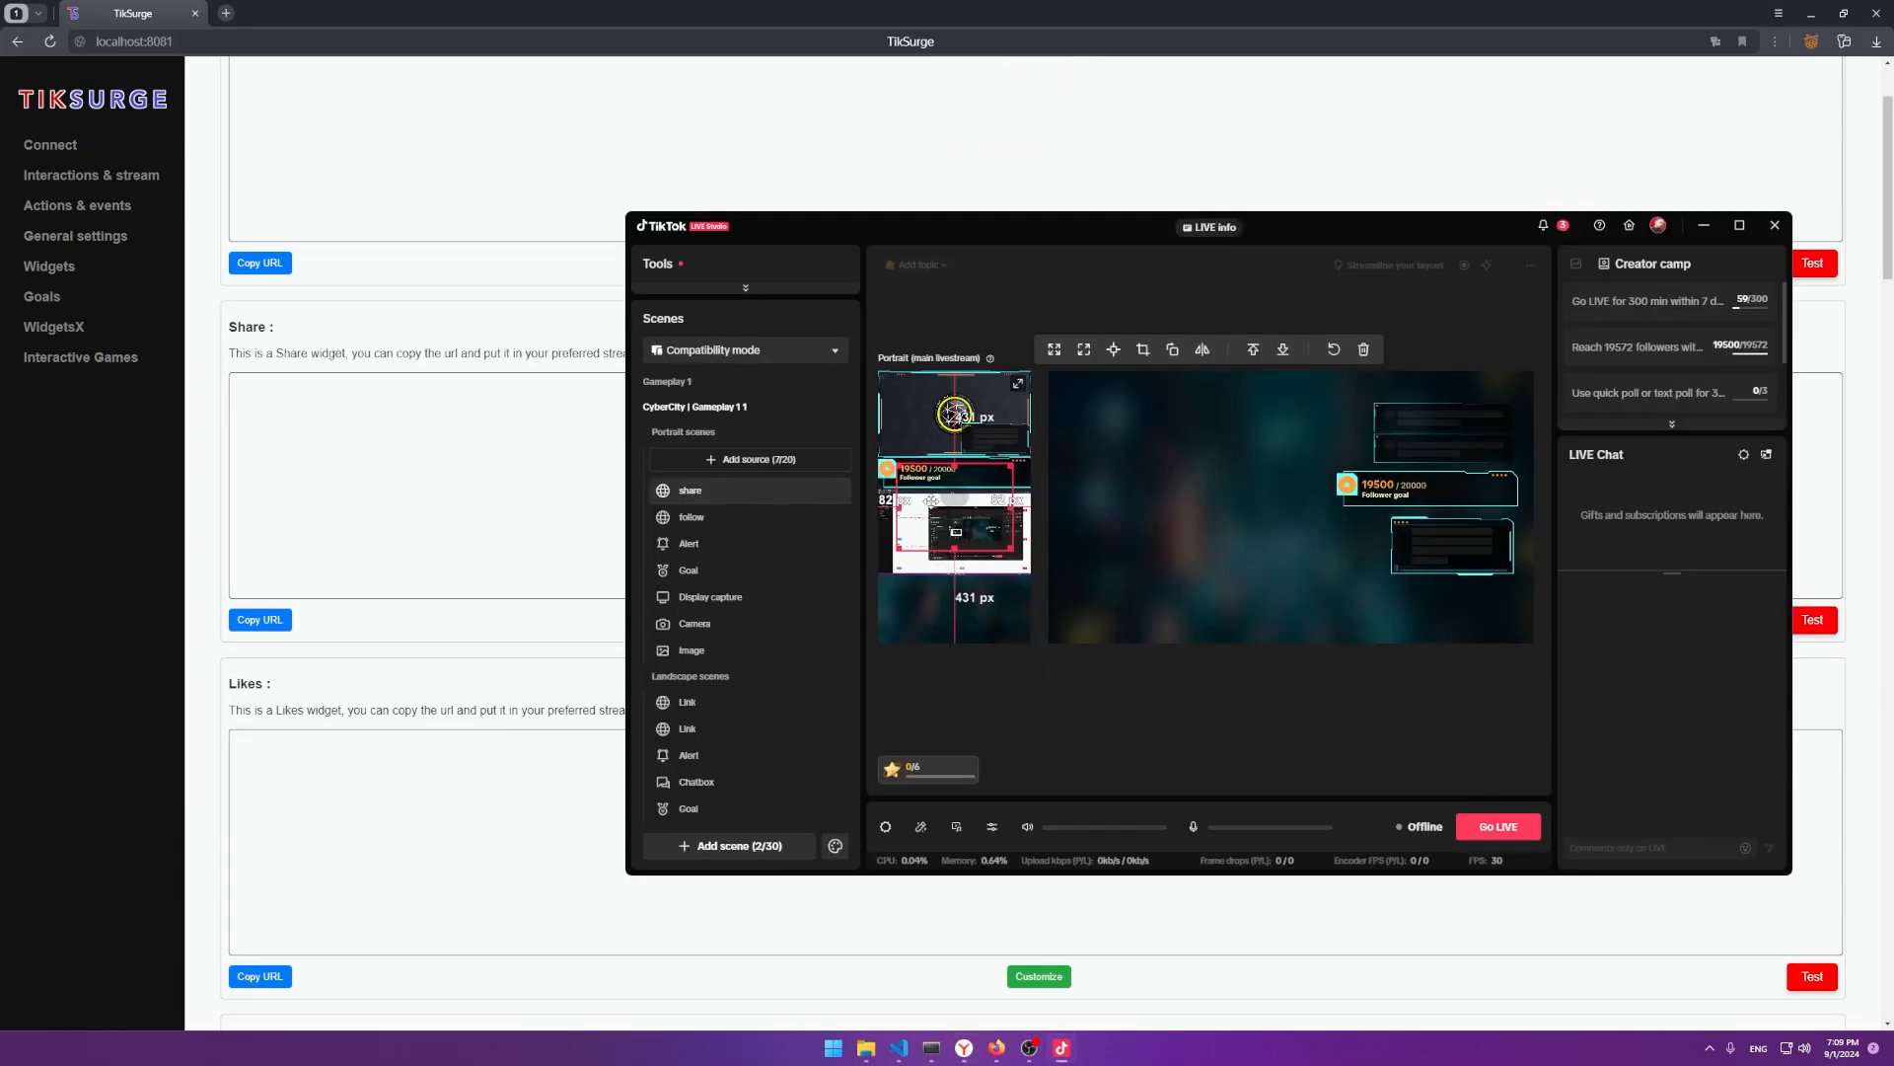
pyautogui.moveTo(959, 511); pyautogui.dragTo(956, 395)
# Set the Share widget's font size to 25 in its customizer.
pyautogui.click(575, 566)
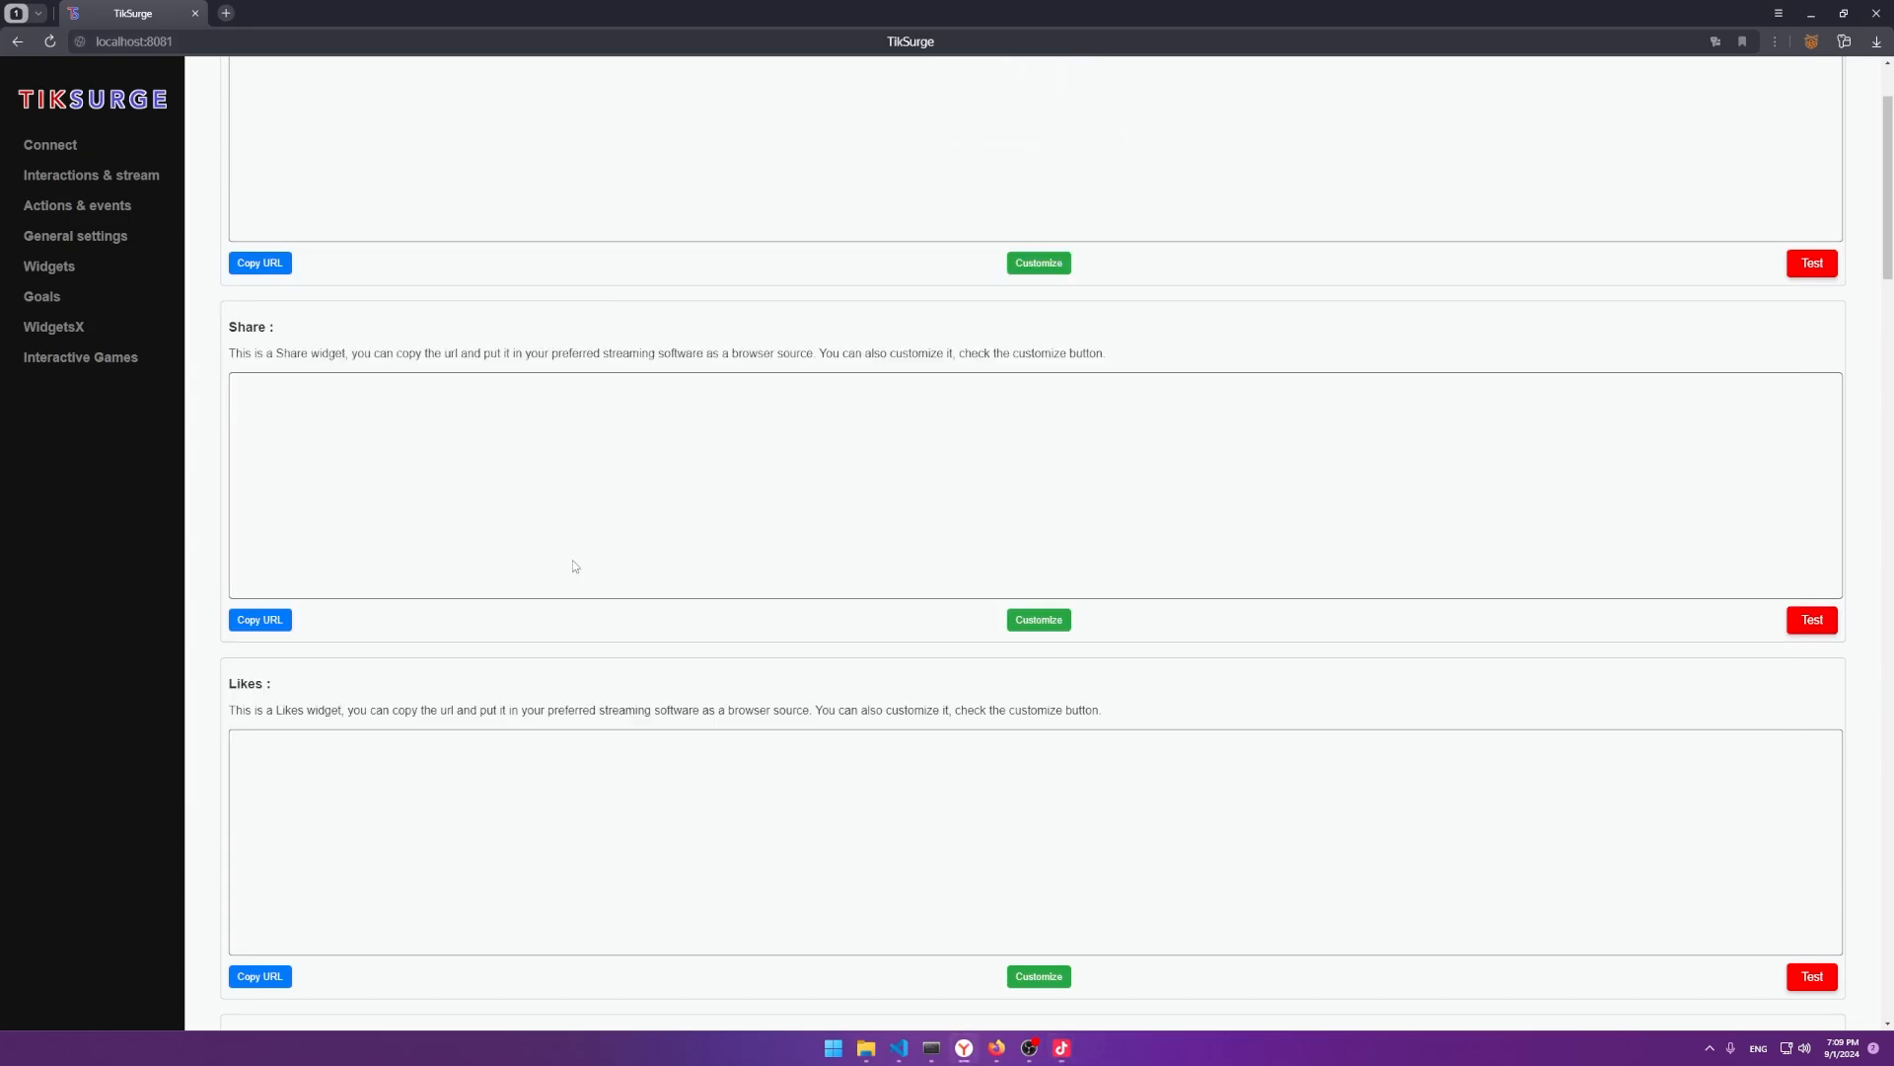
pyautogui.click(1039, 620)
pyautogui.scroll(-1, 247, 430)
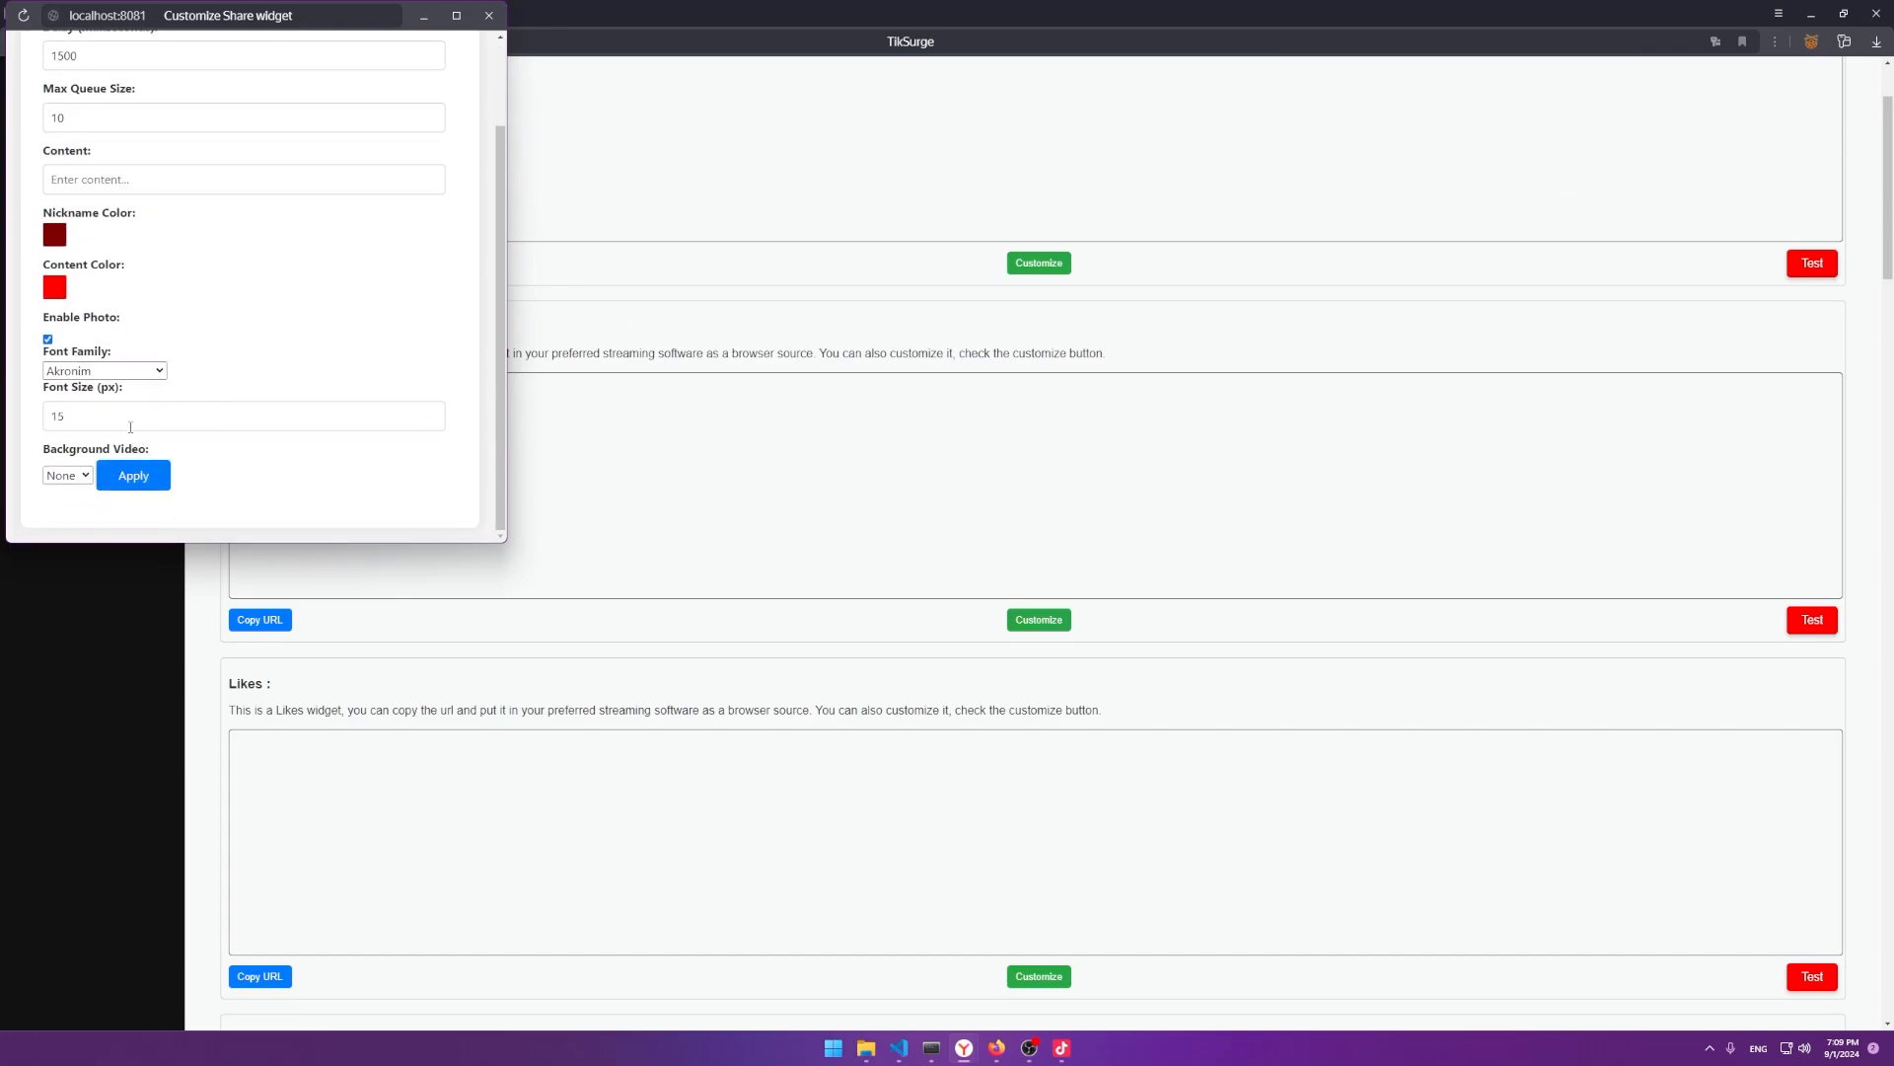
pyautogui.moveTo(246, 424); pyautogui.dragTo(31, 430)
pyautogui.write('25')
# Make the nickname colour pink and the content colour blue, then apply.
pyautogui.click(54, 233)
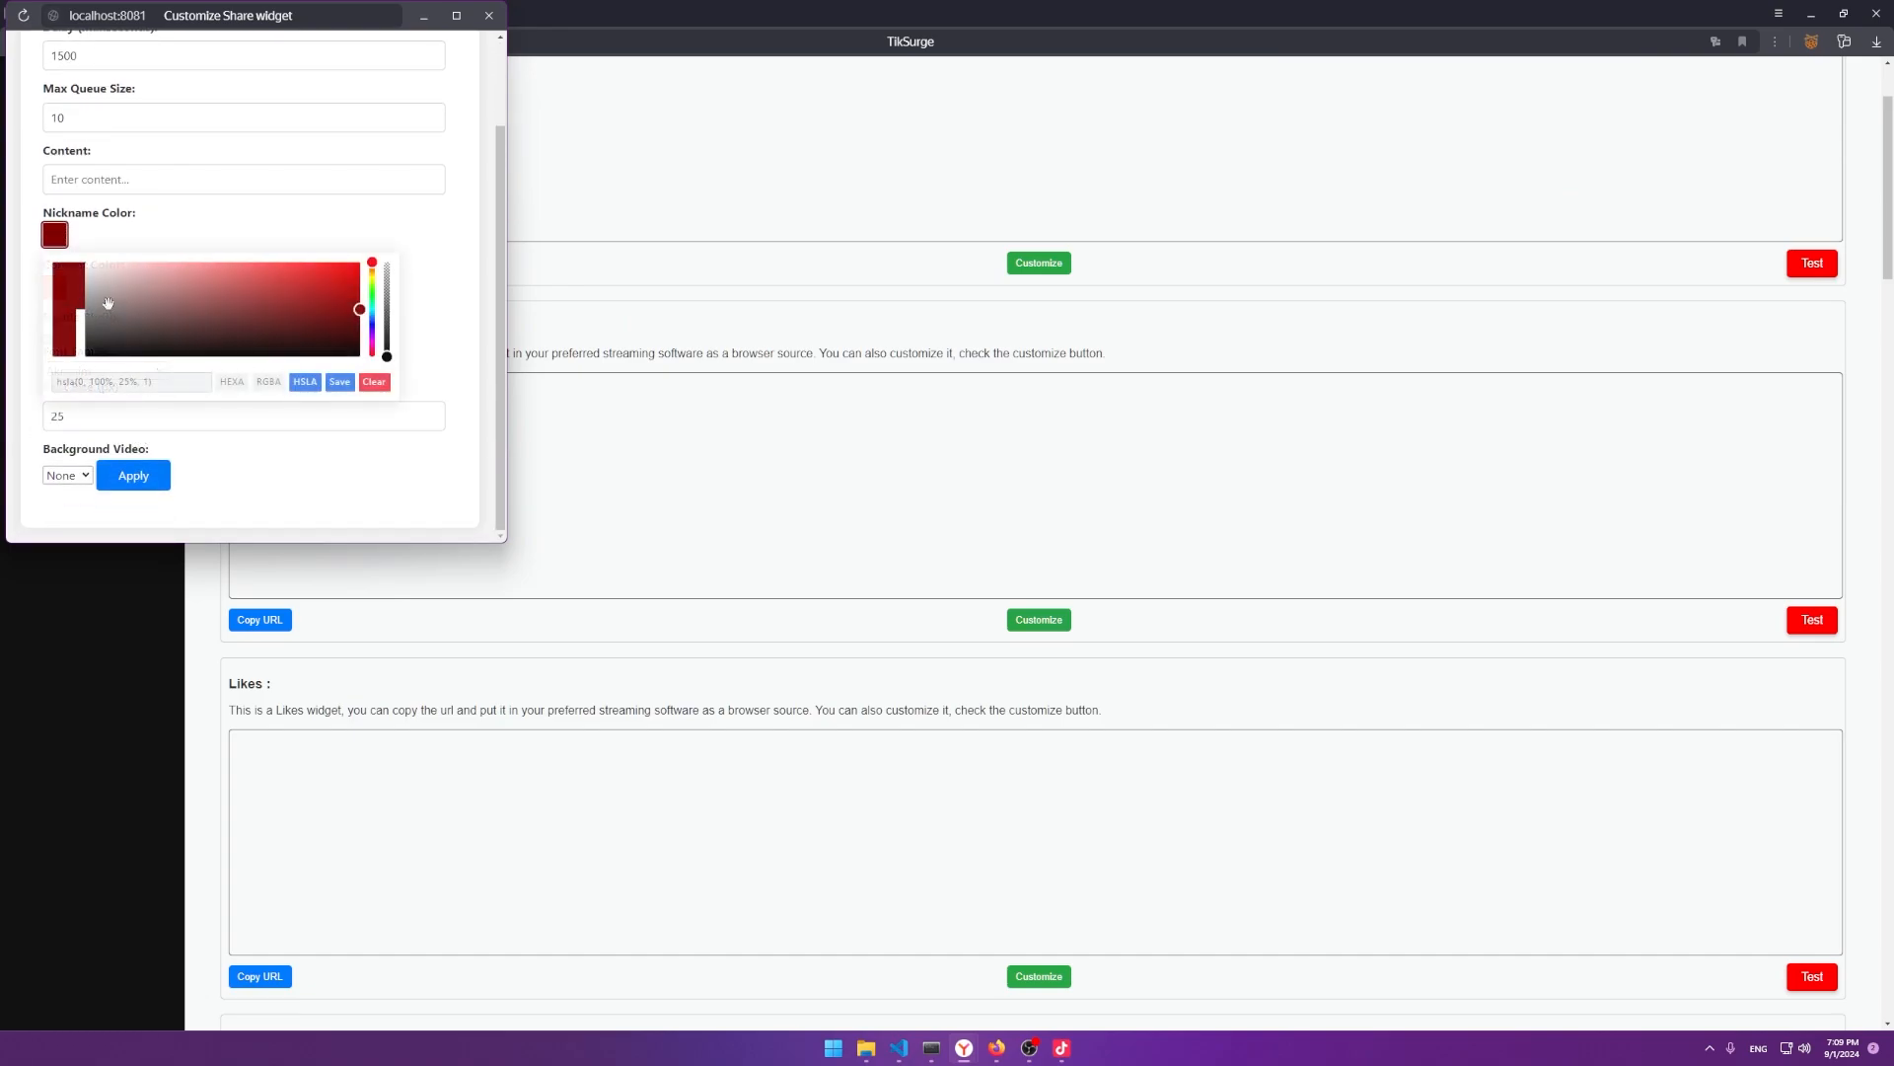
pyautogui.click(340, 382)
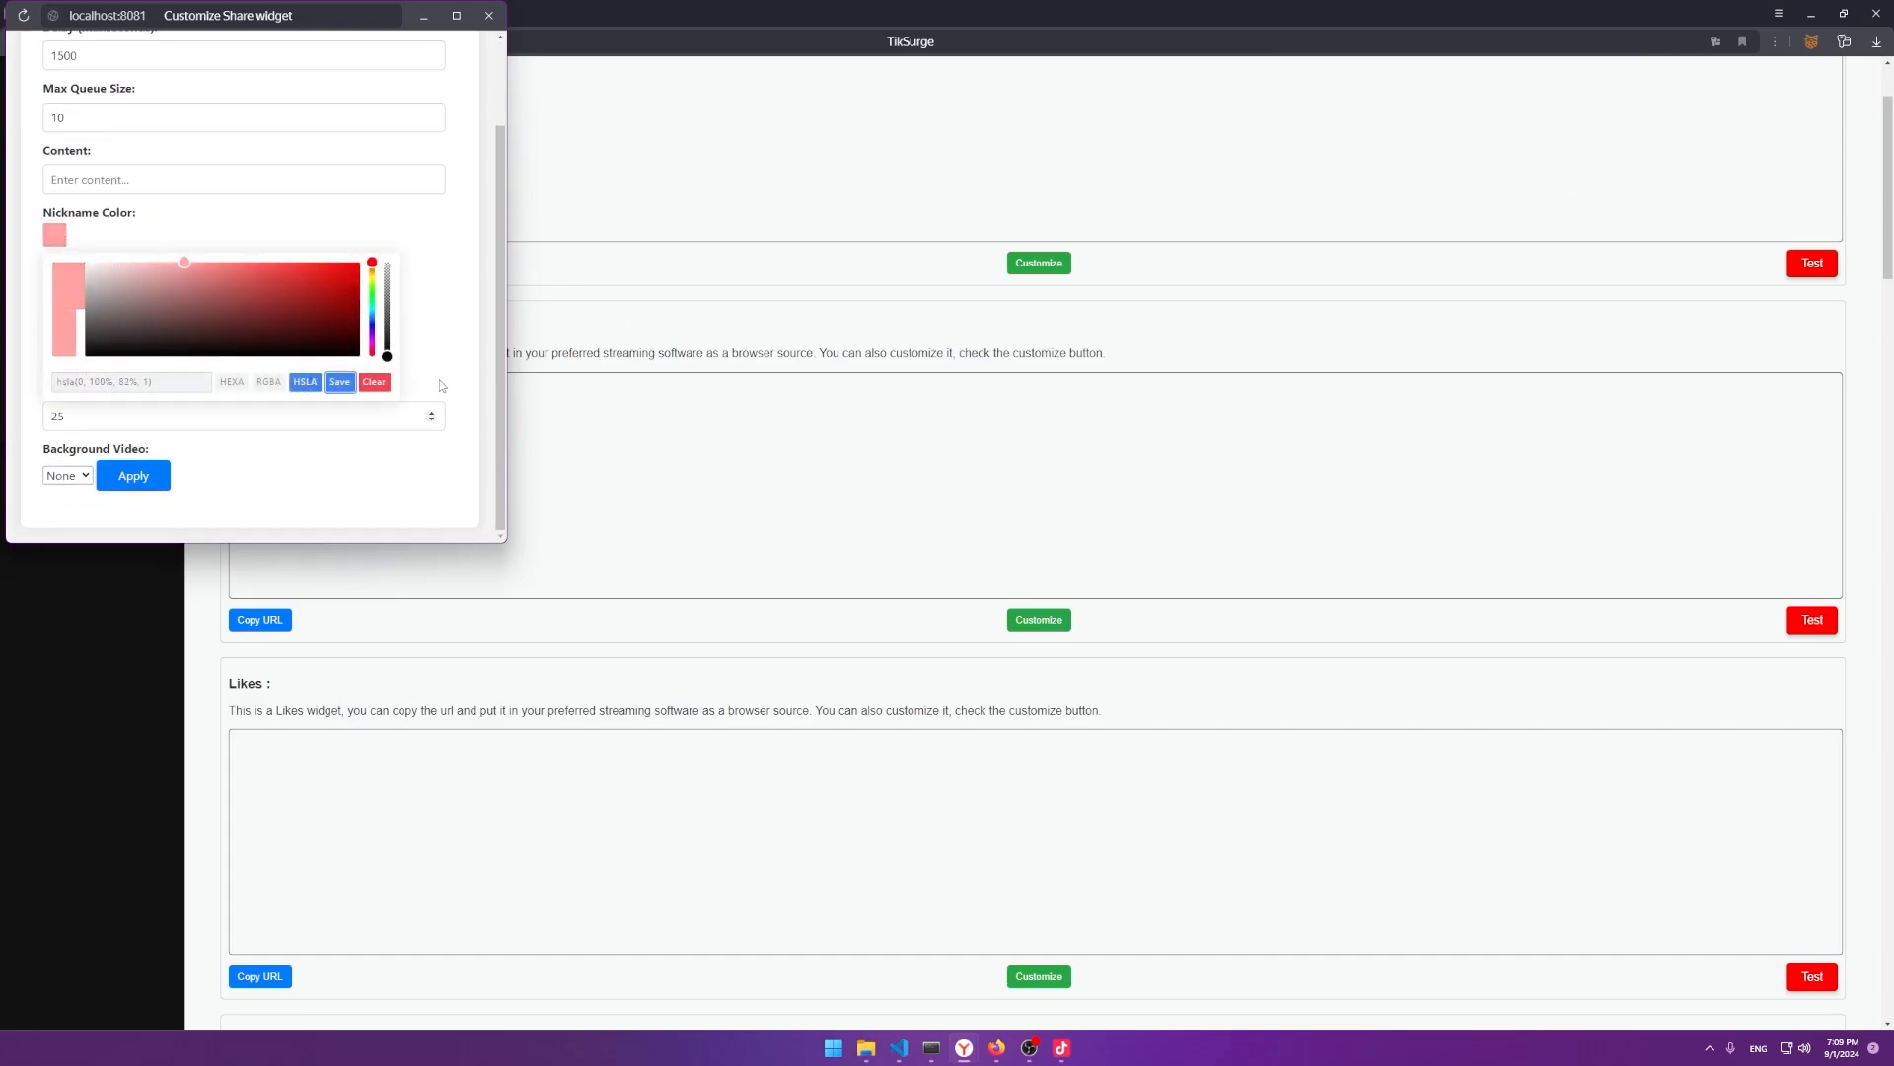
pyautogui.click(442, 385)
pyautogui.click(54, 287)
pyautogui.moveTo(372, 318); pyautogui.dragTo(361, 365)
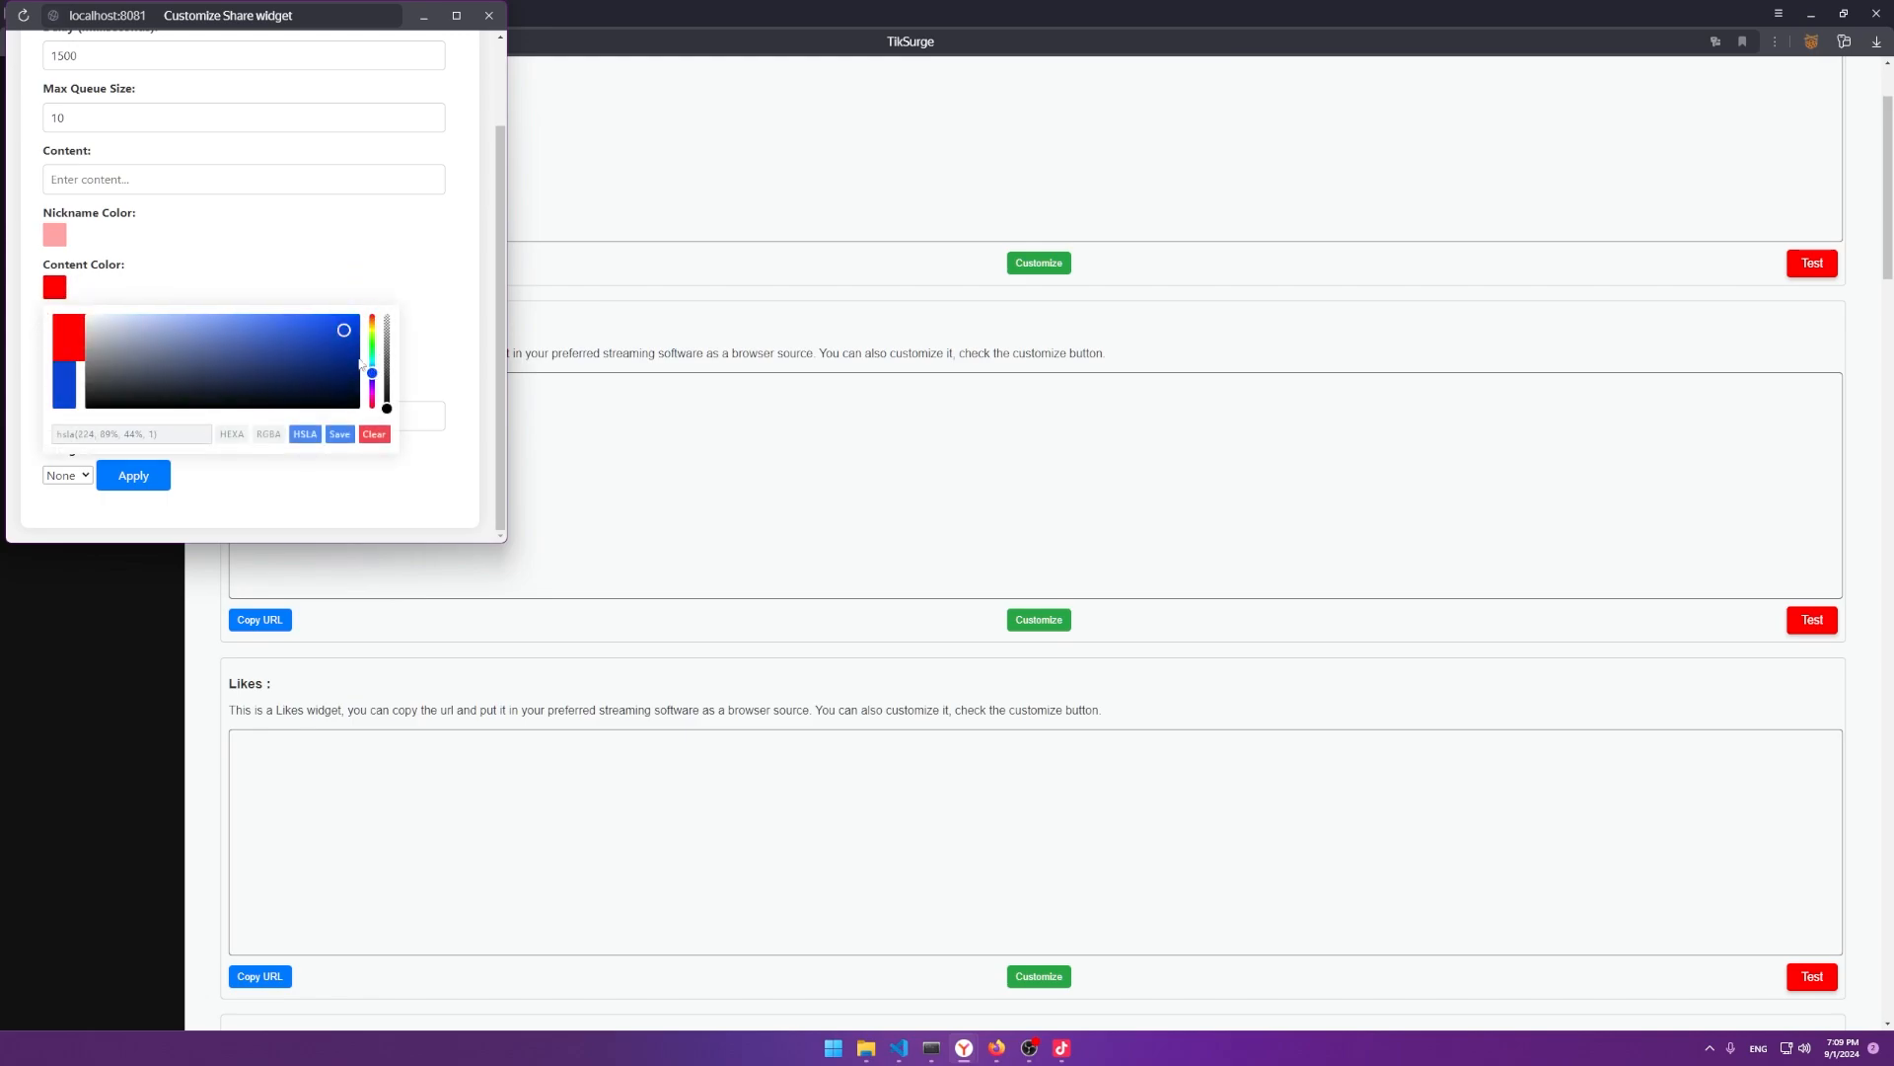
pyautogui.click(339, 434)
pyautogui.click(133, 475)
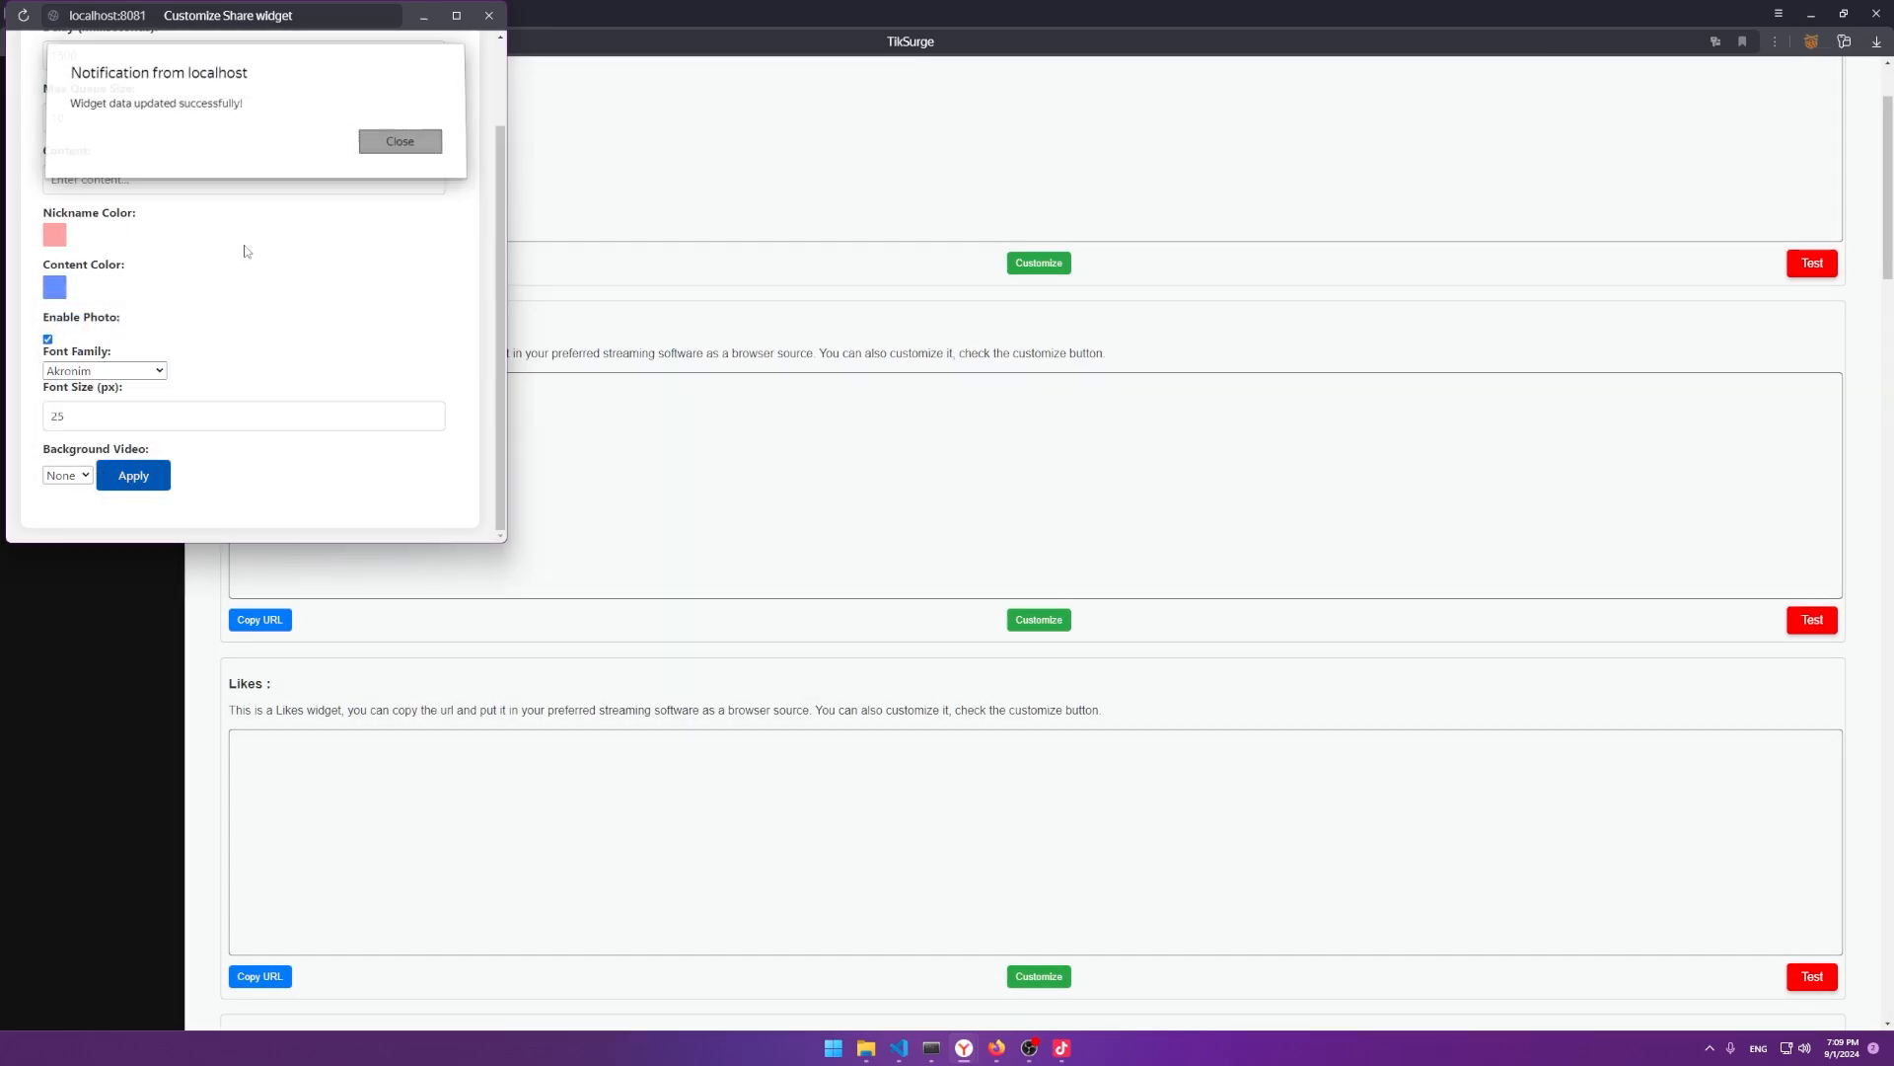
# Switch the Share widget font to Monoton and apply the change.
pyautogui.press('Return')
pyautogui.click(104, 370)
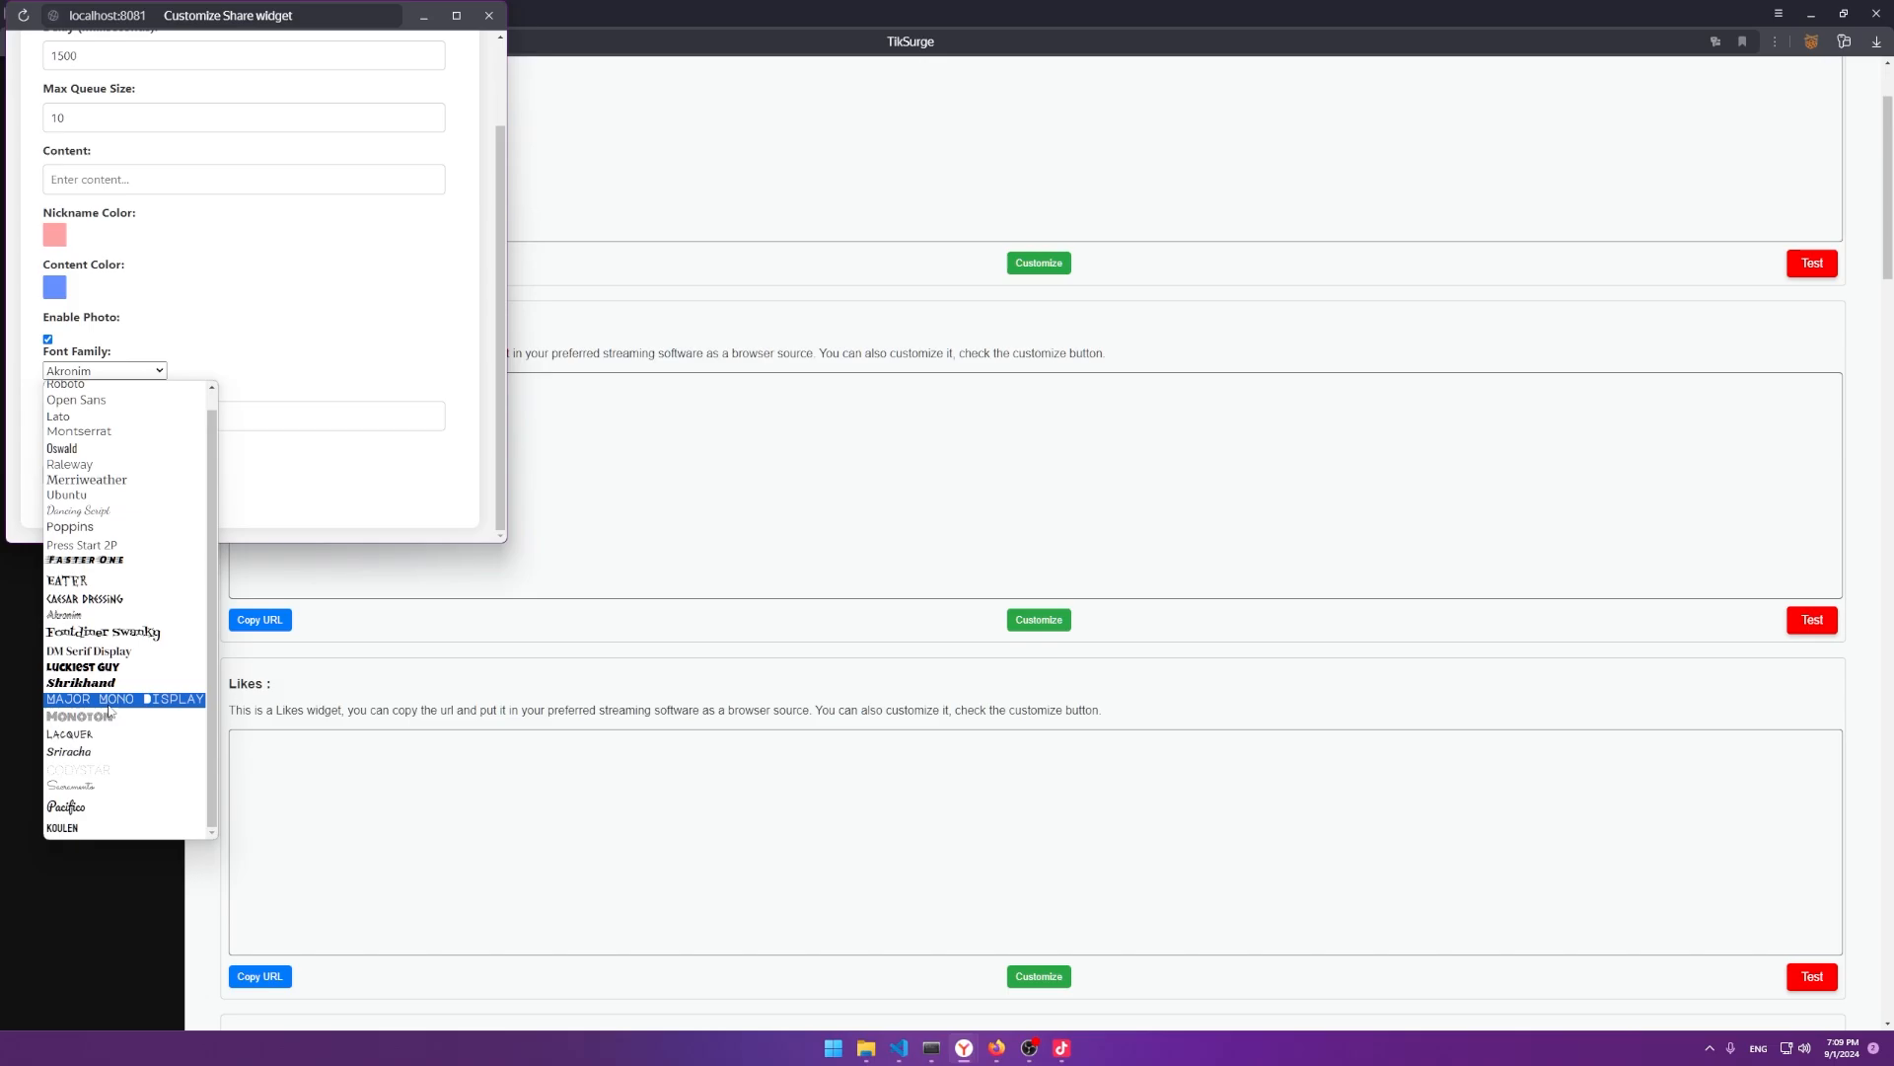
pyautogui.click(103, 711)
pyautogui.click(134, 474)
pyautogui.click(397, 144)
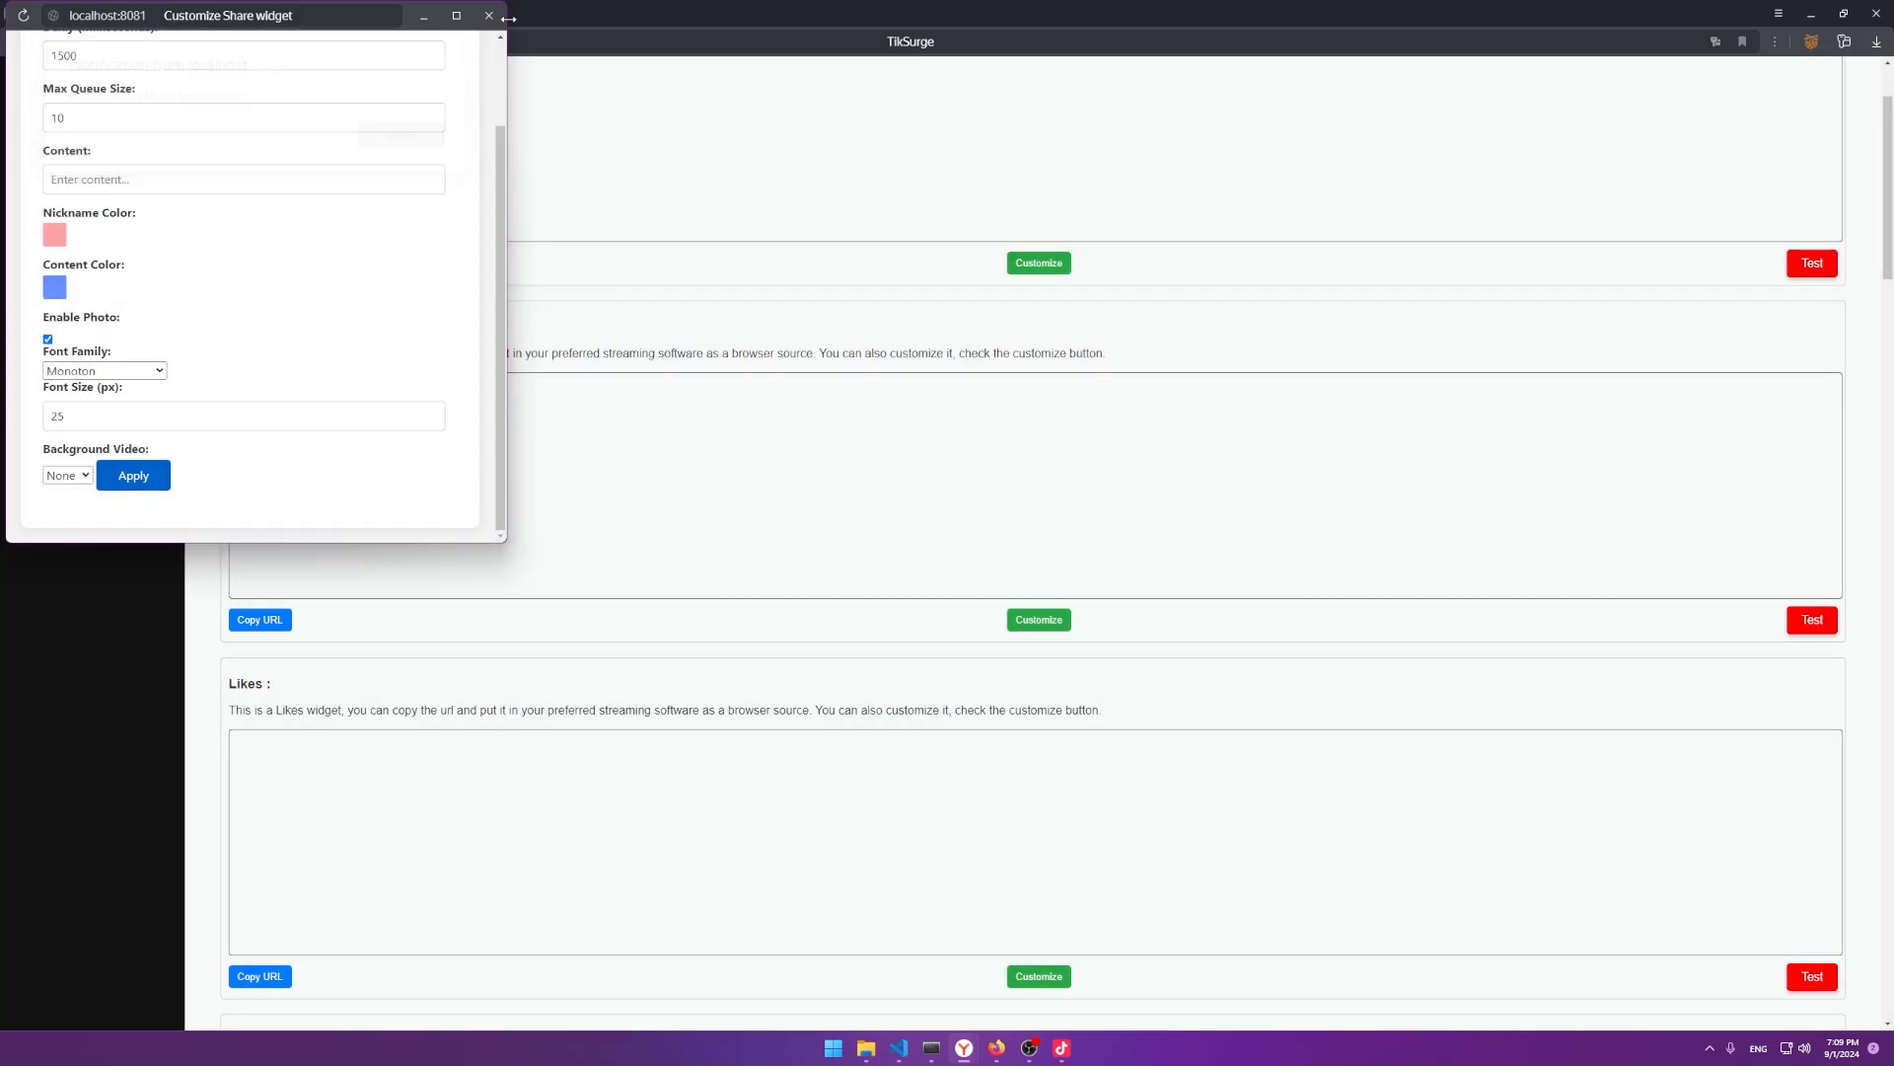
# Send a test share alert and nudge the share source lower in the portrait preview.
pyautogui.click(1625, 589)
pyautogui.click(1833, 622)
pyautogui.hotkey('alt', 'Tab')
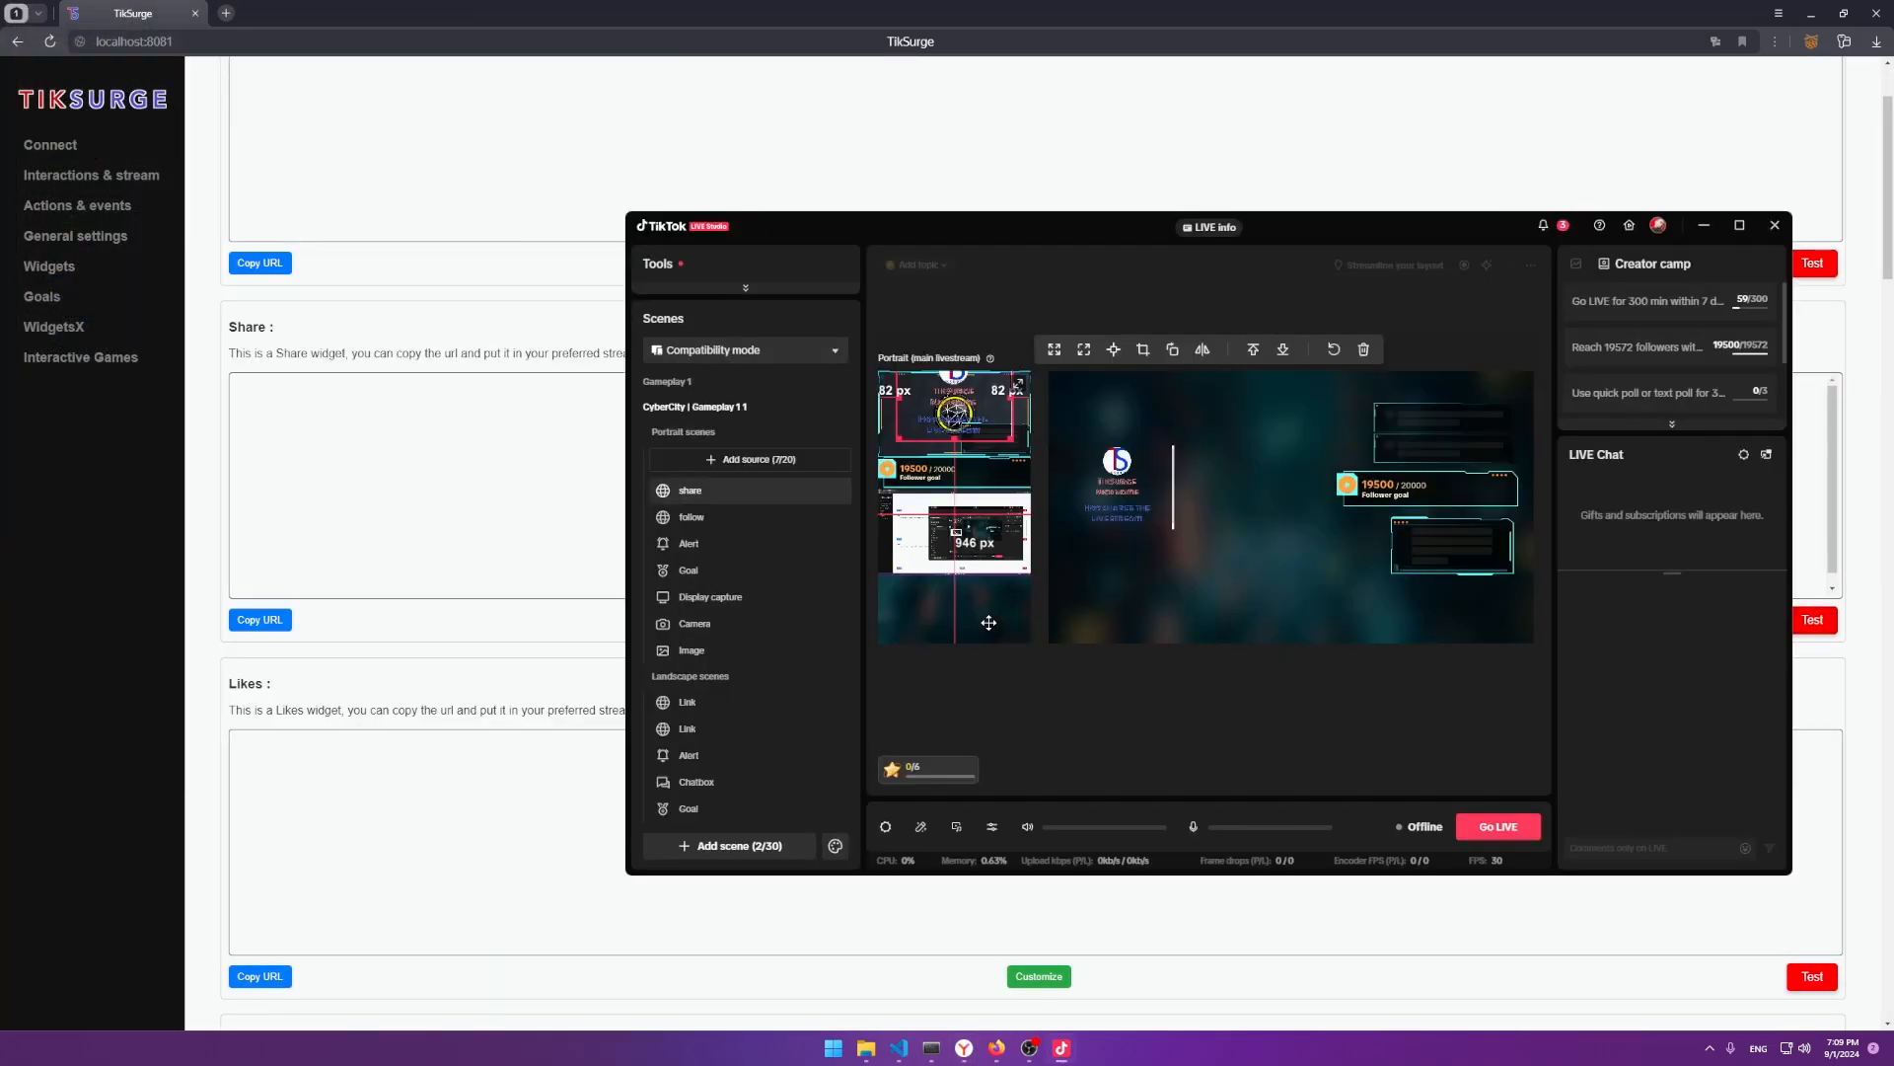
pyautogui.moveTo(956, 422); pyautogui.dragTo(957, 447)
pyautogui.hotkey('alt', 'Tab')
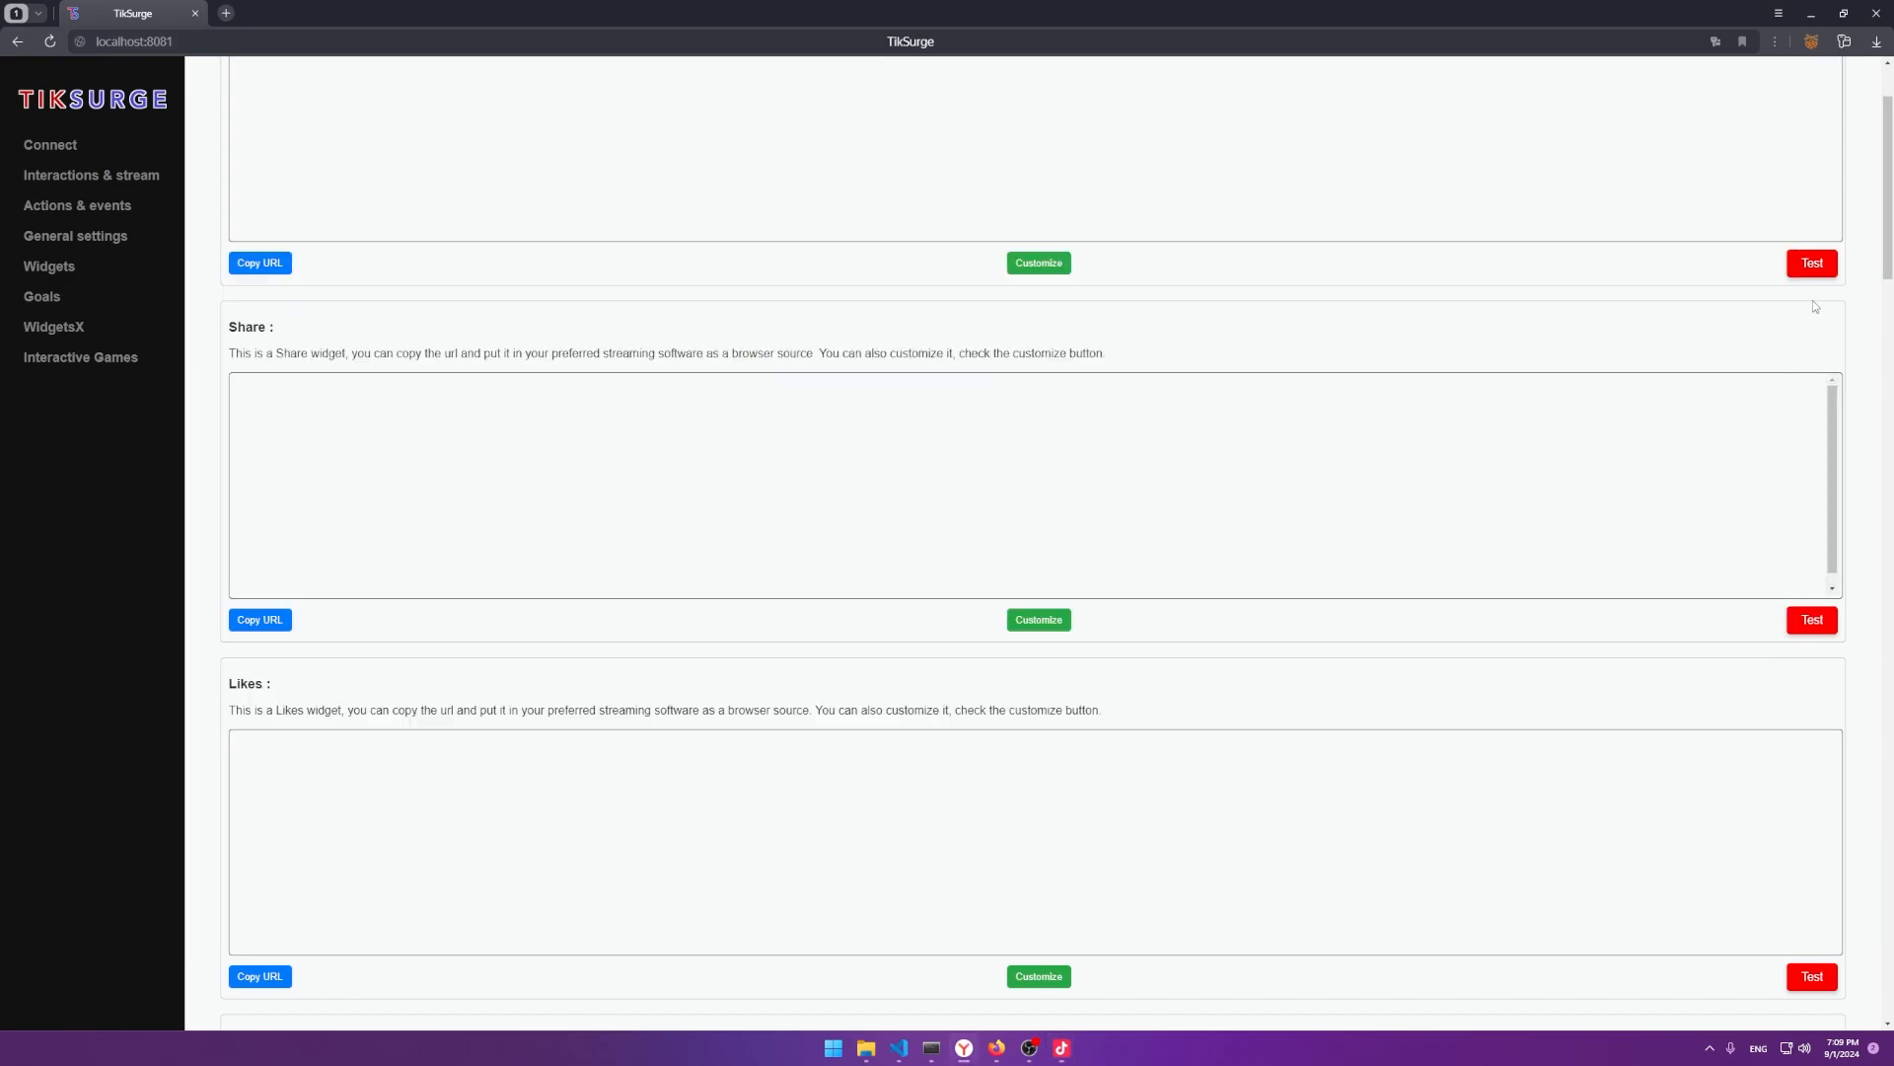
pyautogui.hotkey('alt', 'Tab')
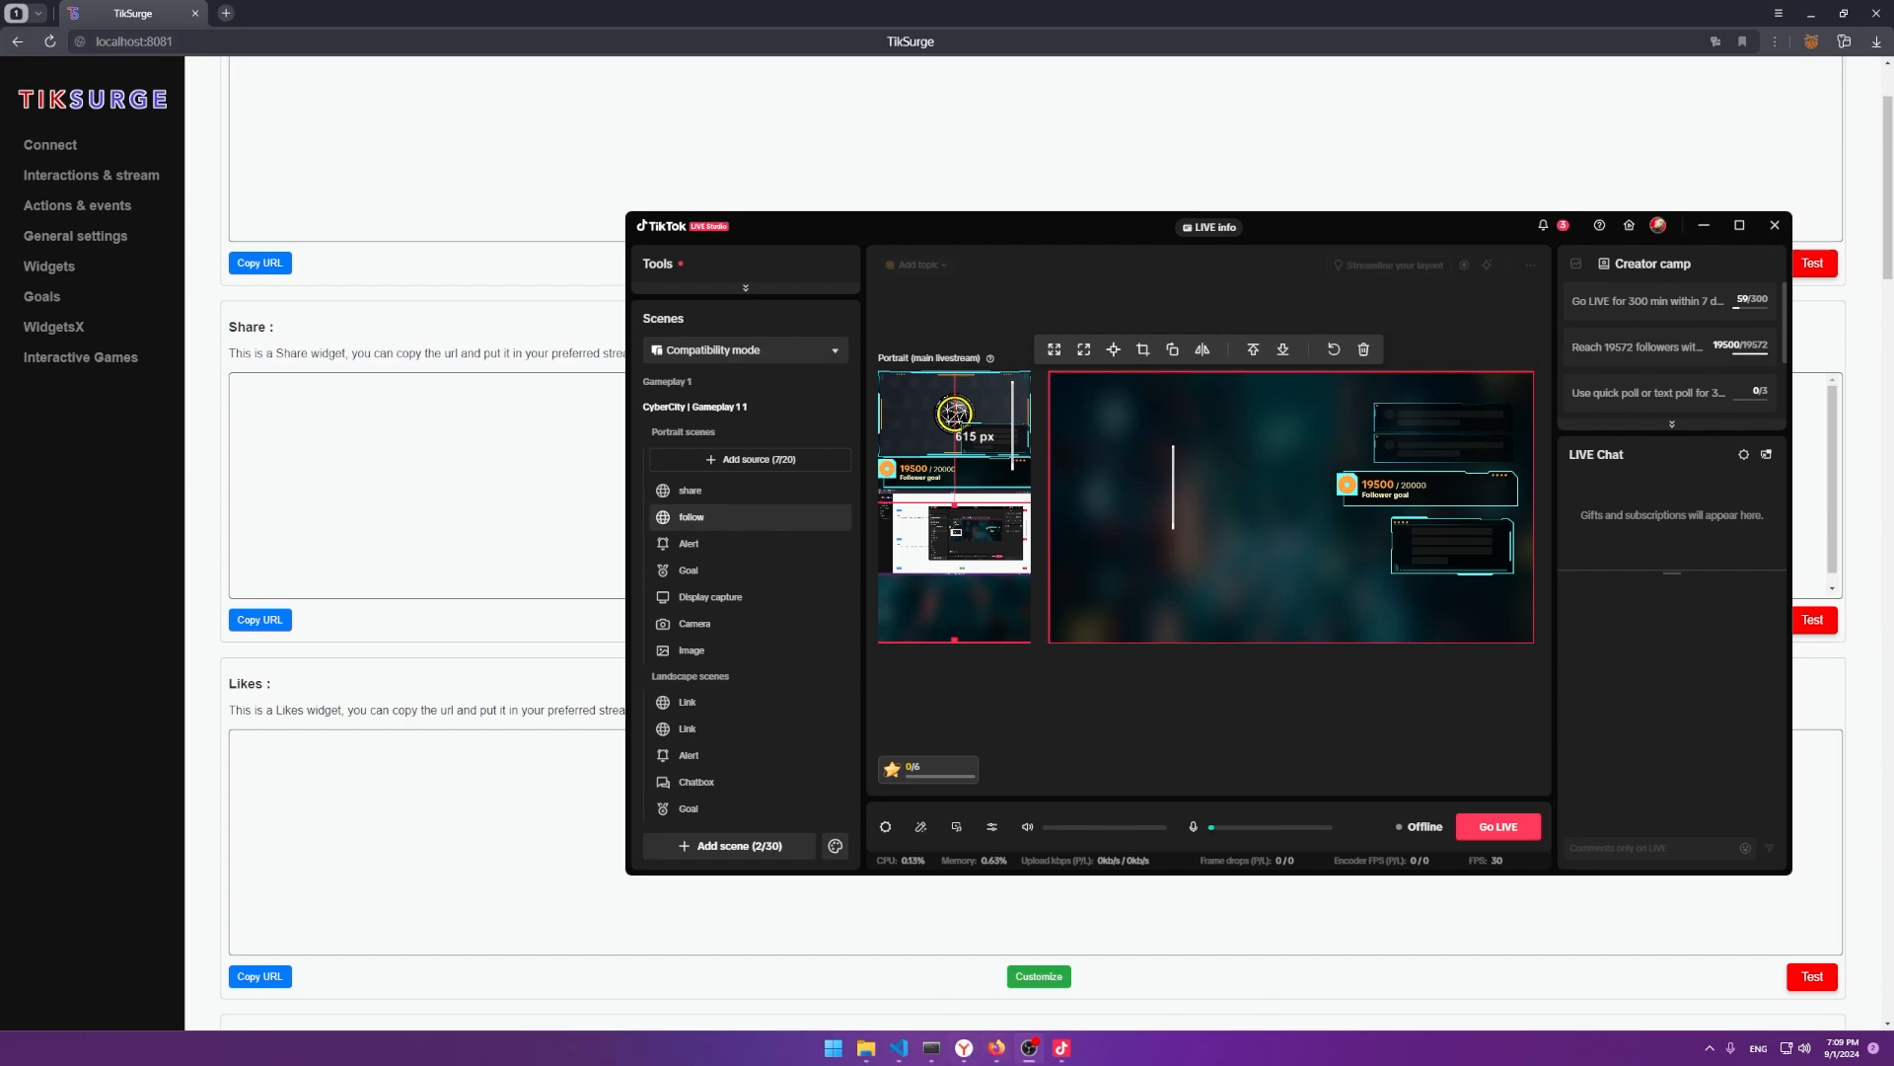
# Copy the Comment Box widget's URL from TikSurge's Widgets page.
pyautogui.click(559, 440)
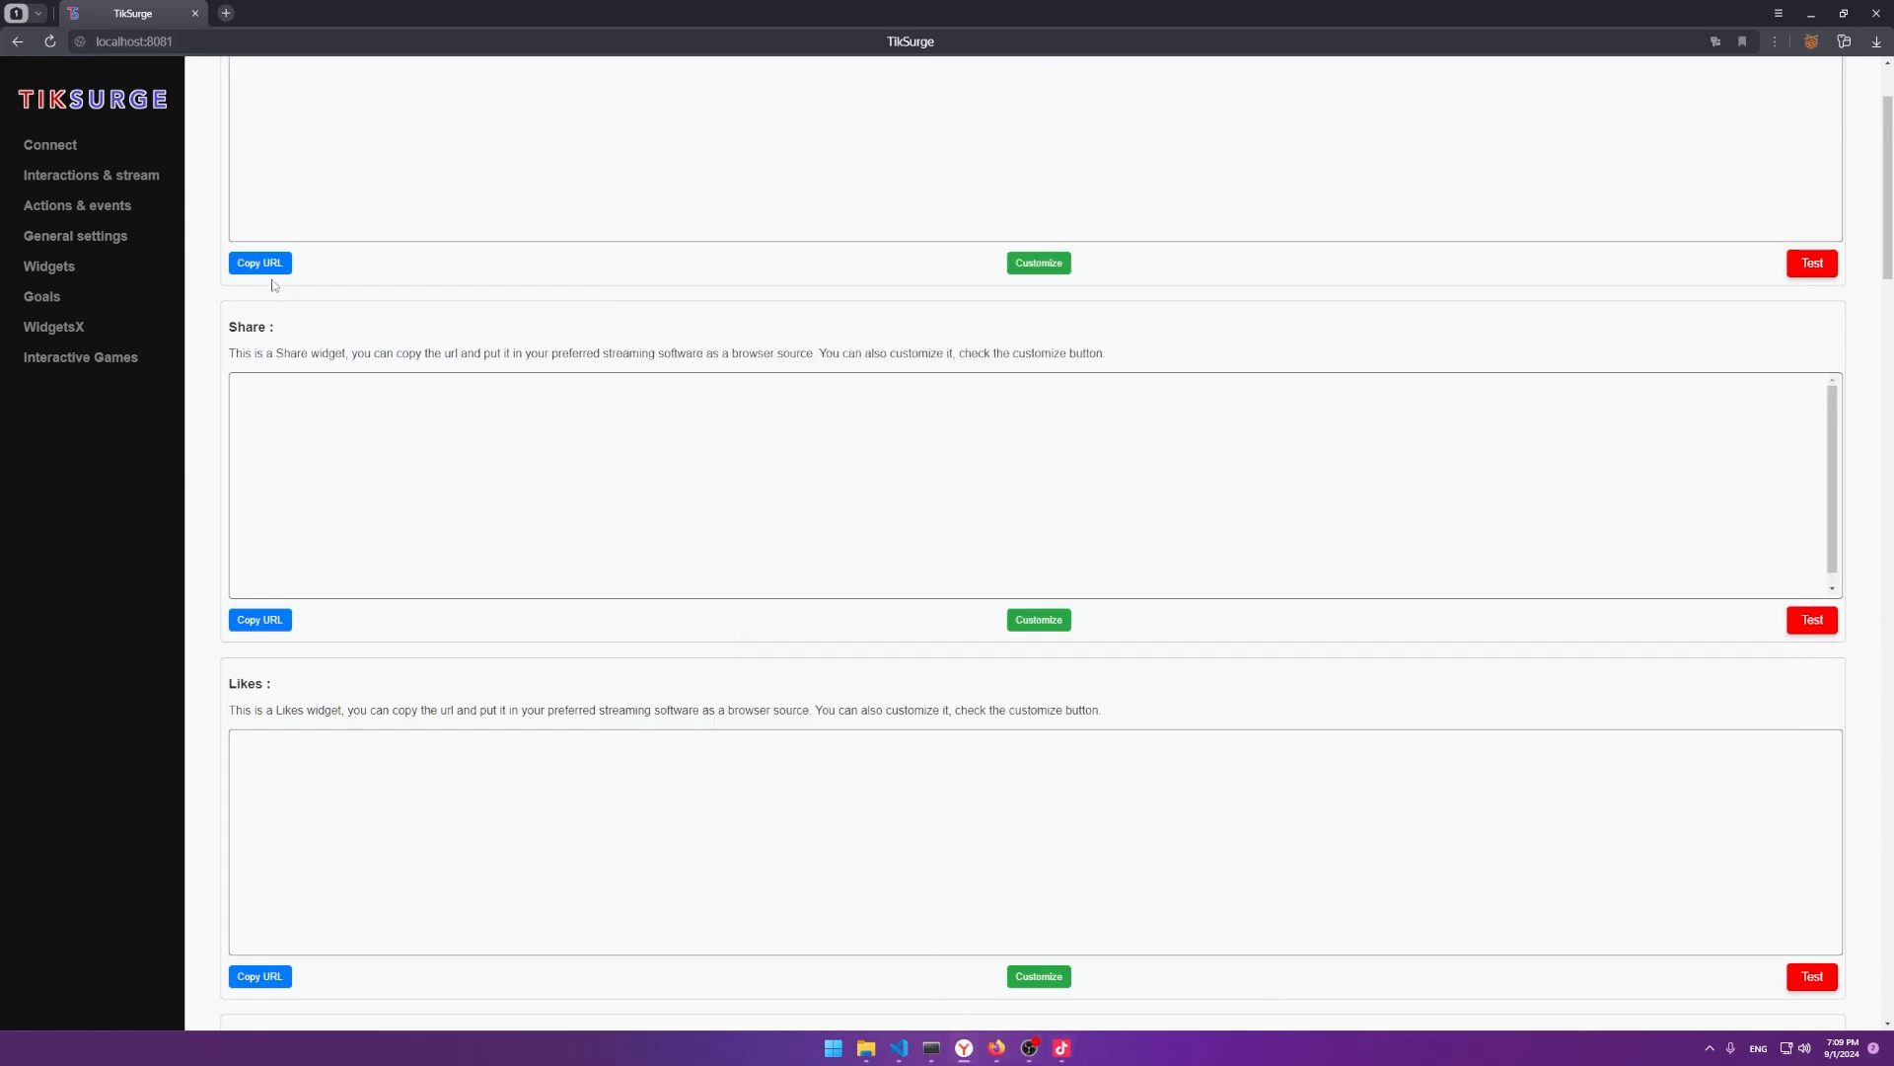
pyautogui.click(259, 263)
pyautogui.click(1103, 177)
pyautogui.scroll(-10, 913, 387)
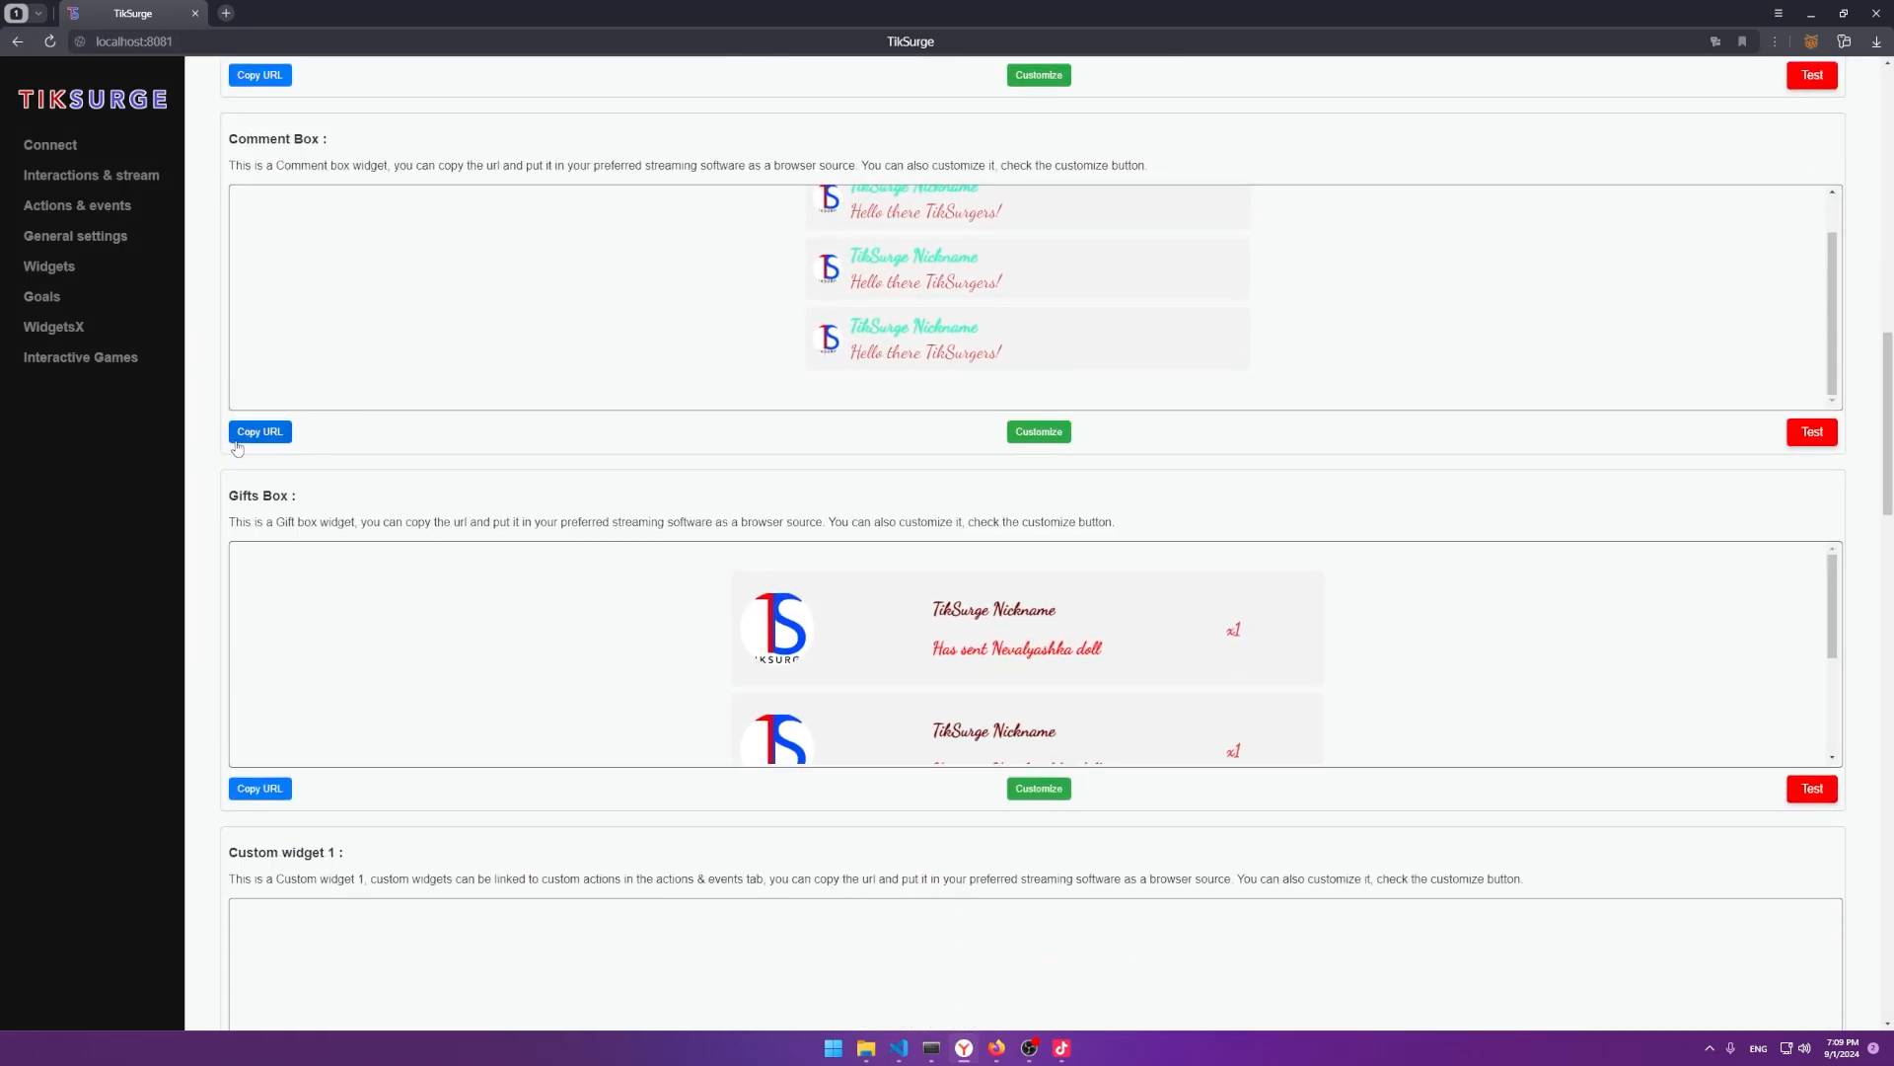
pyautogui.click(242, 434)
pyautogui.hotkey('alt', 'Tab')
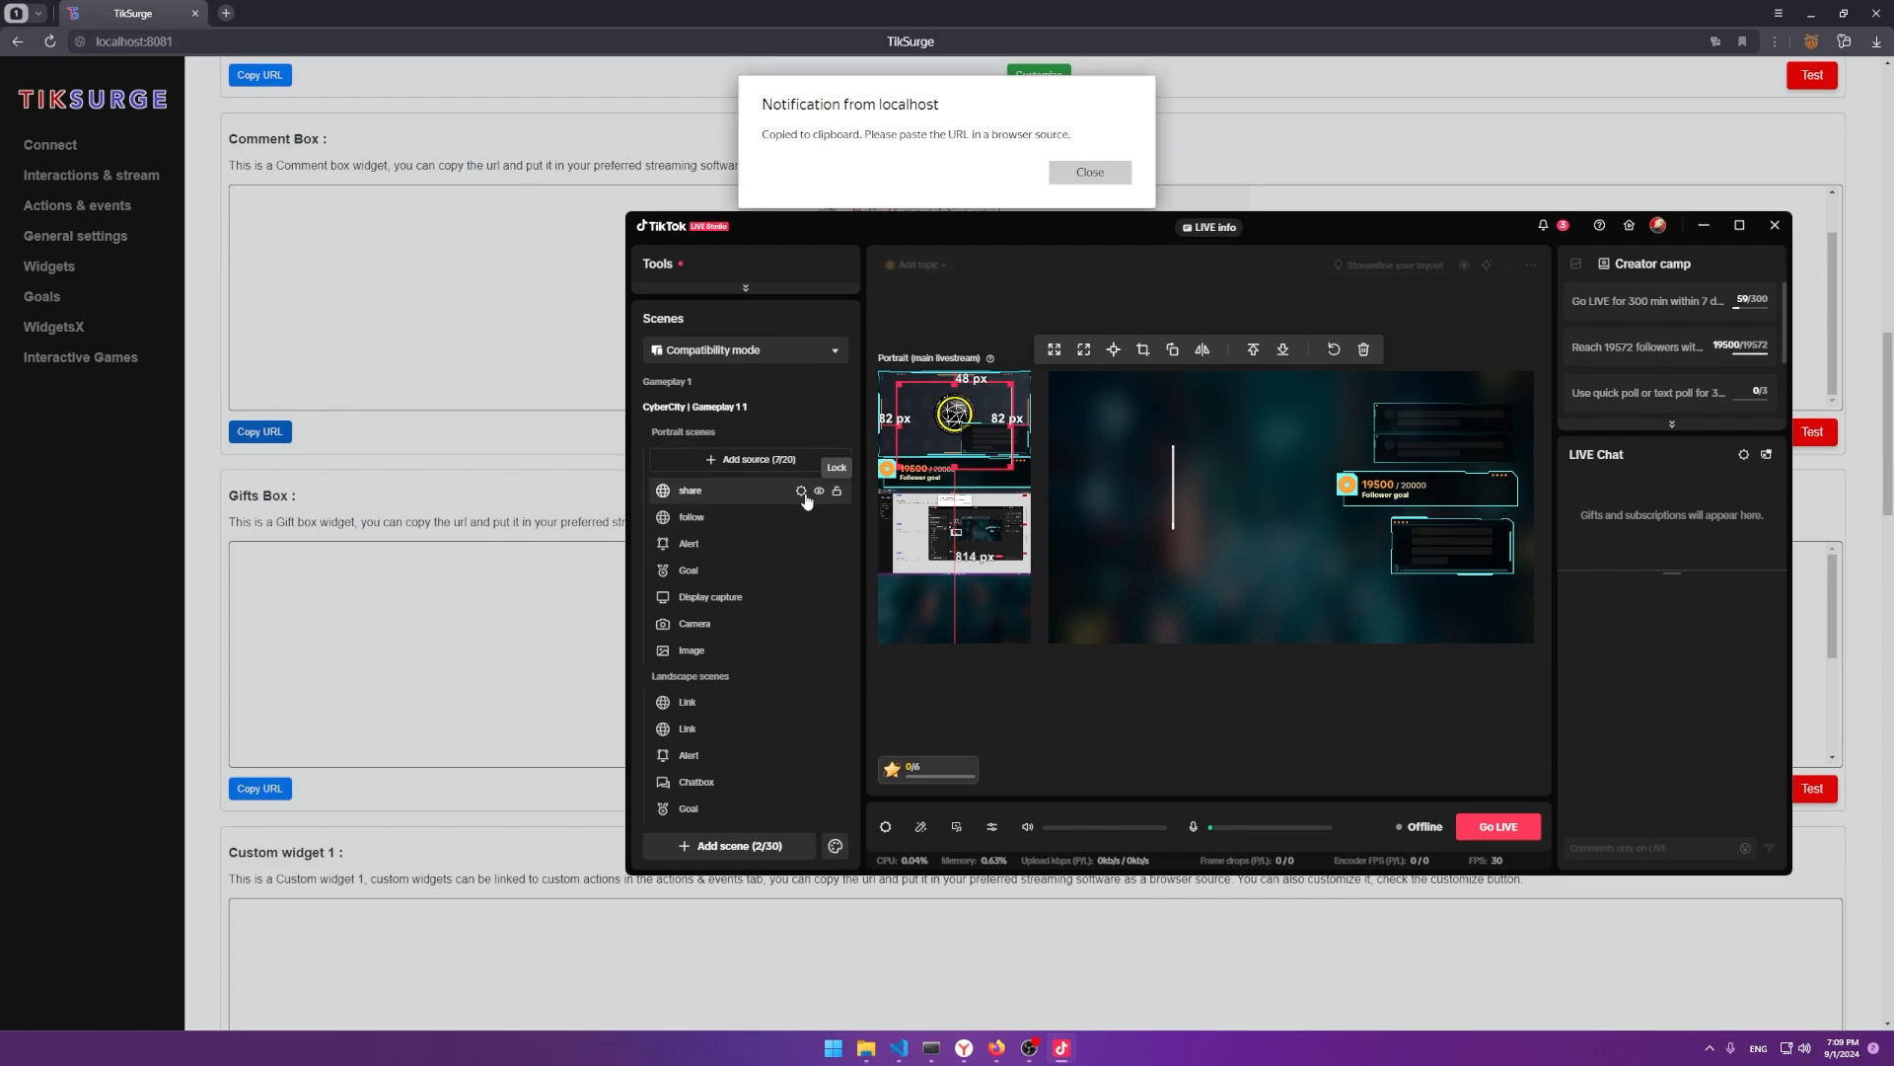
# Replace the share source's link with the Comment Box URL and drag it to the lower middle.
pyautogui.click(801, 491)
pyautogui.hotkey('ctrl', 'a')
pyautogui.hotkey('ctrl', 'v')
pyautogui.click(1447, 702)
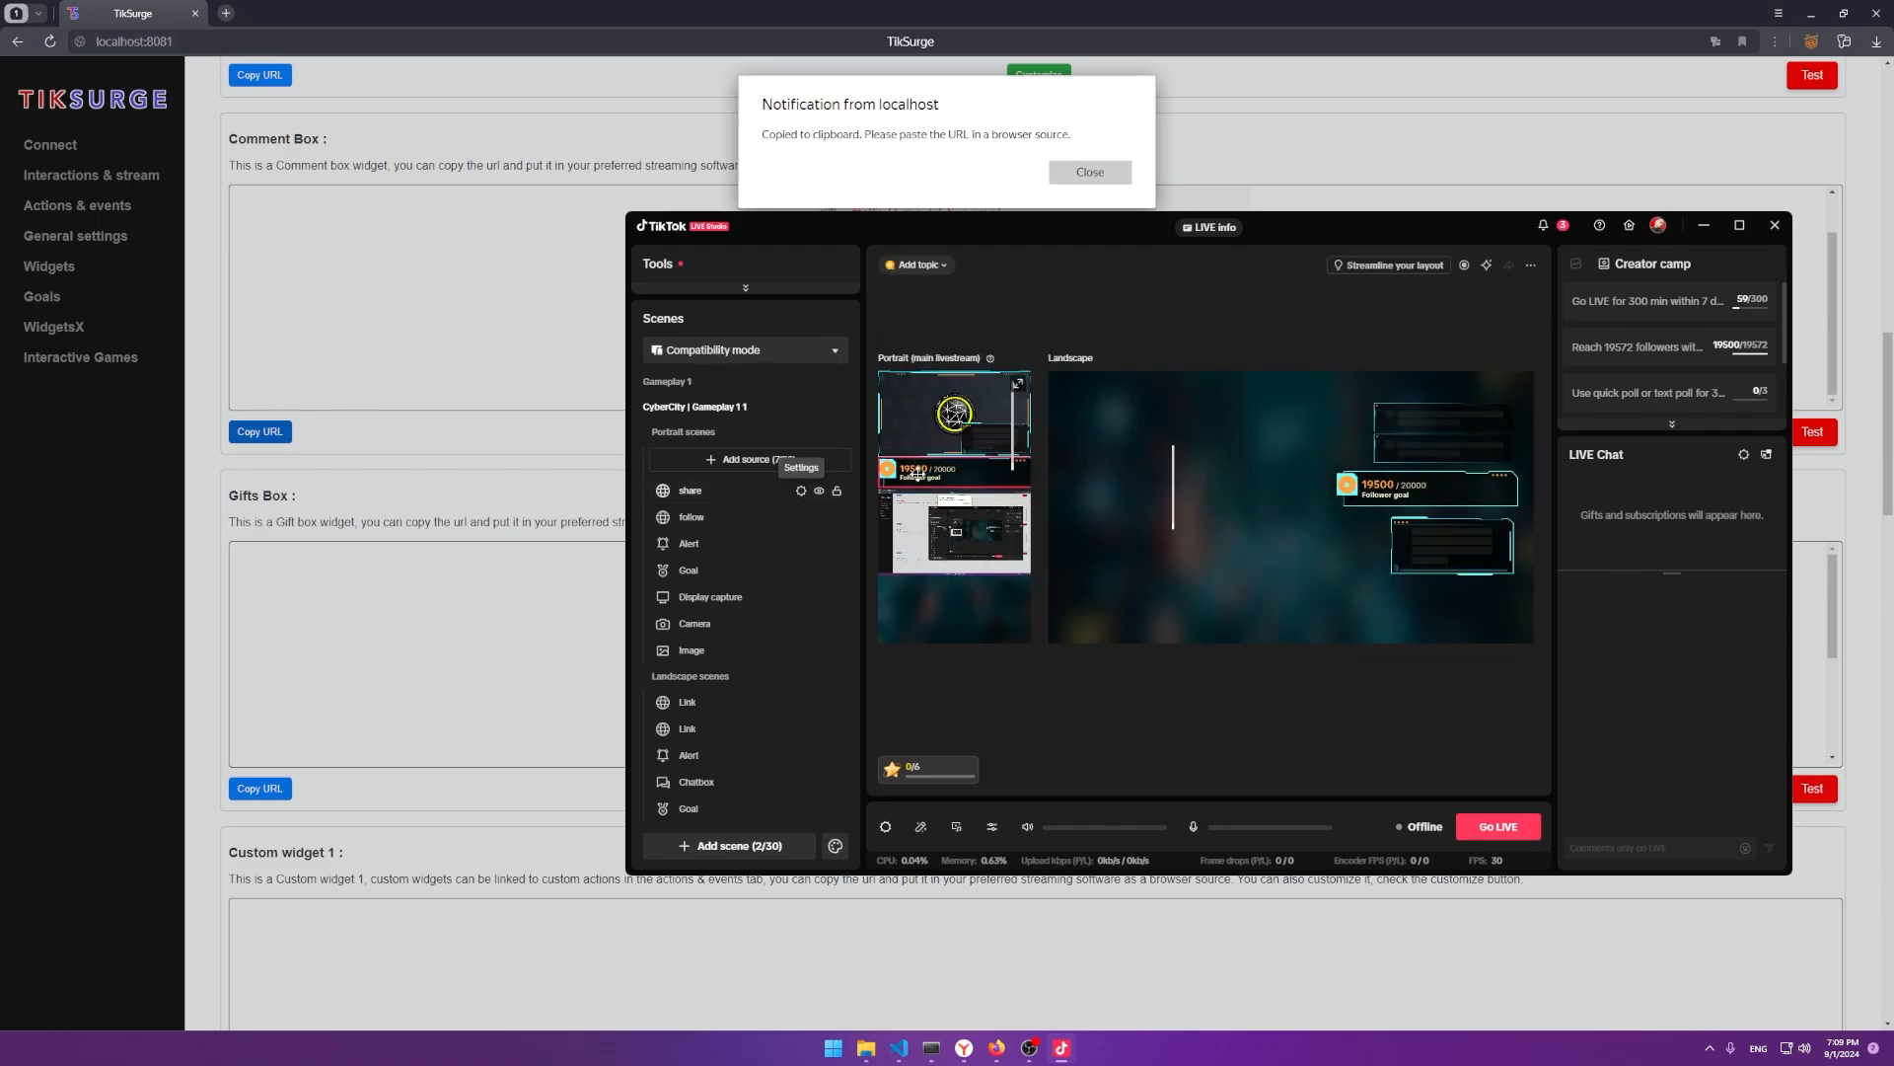
pyautogui.hotkey('alt', 'Tab')
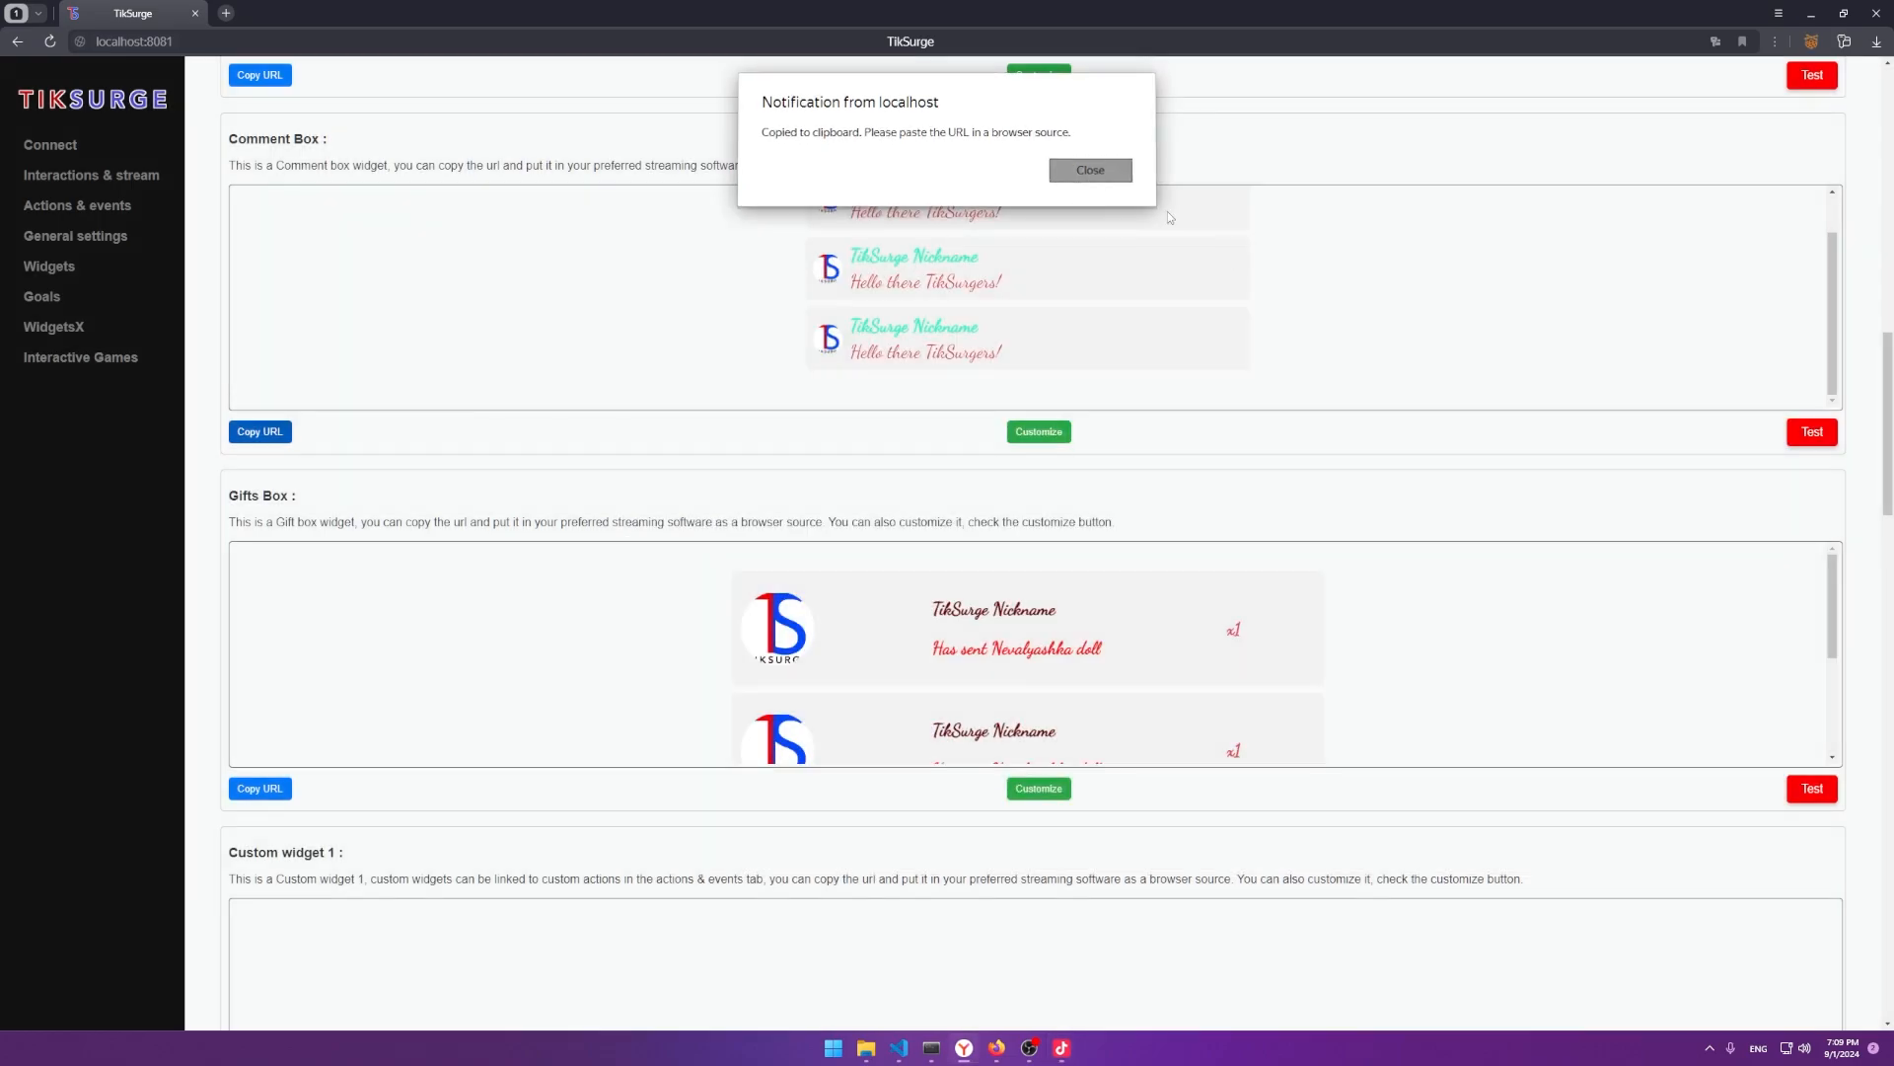
pyautogui.click(1085, 173)
pyautogui.hotkey('alt', 'Tab')
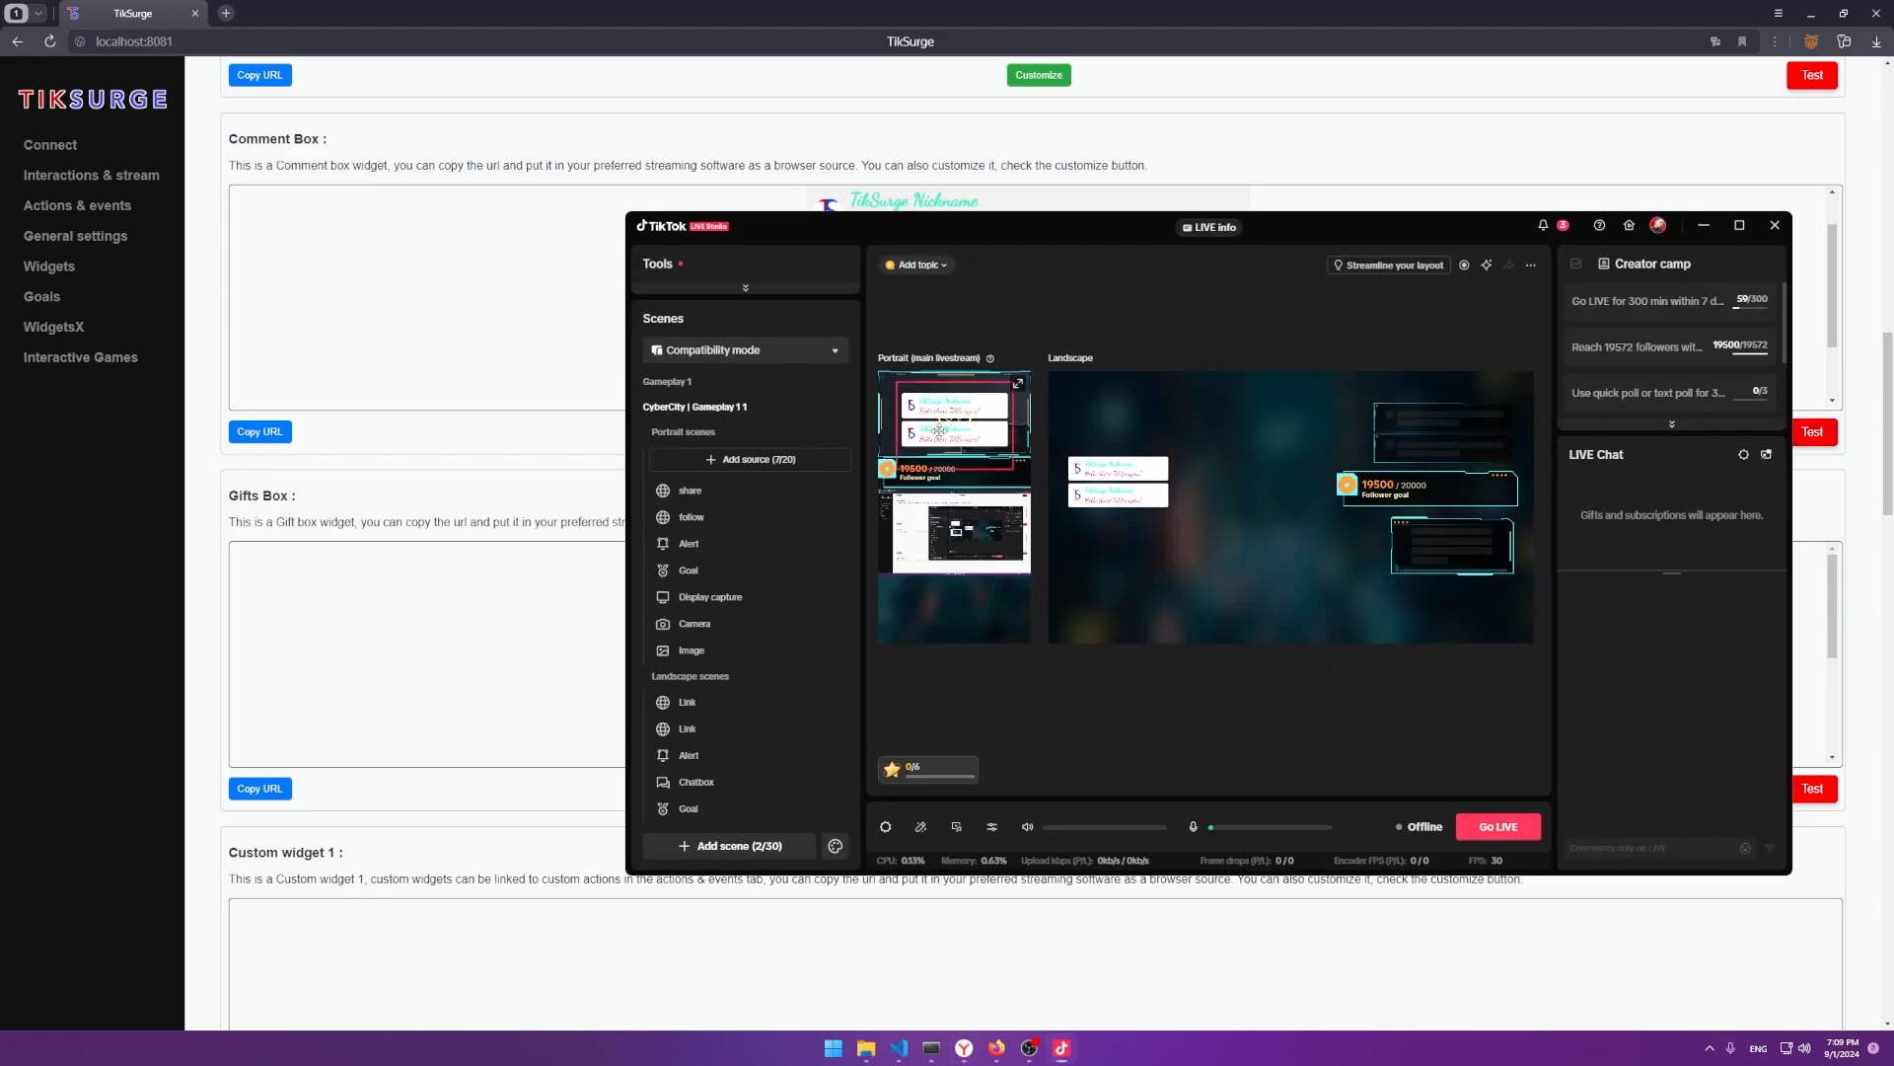
pyautogui.moveTo(939, 431); pyautogui.dragTo(964, 614)
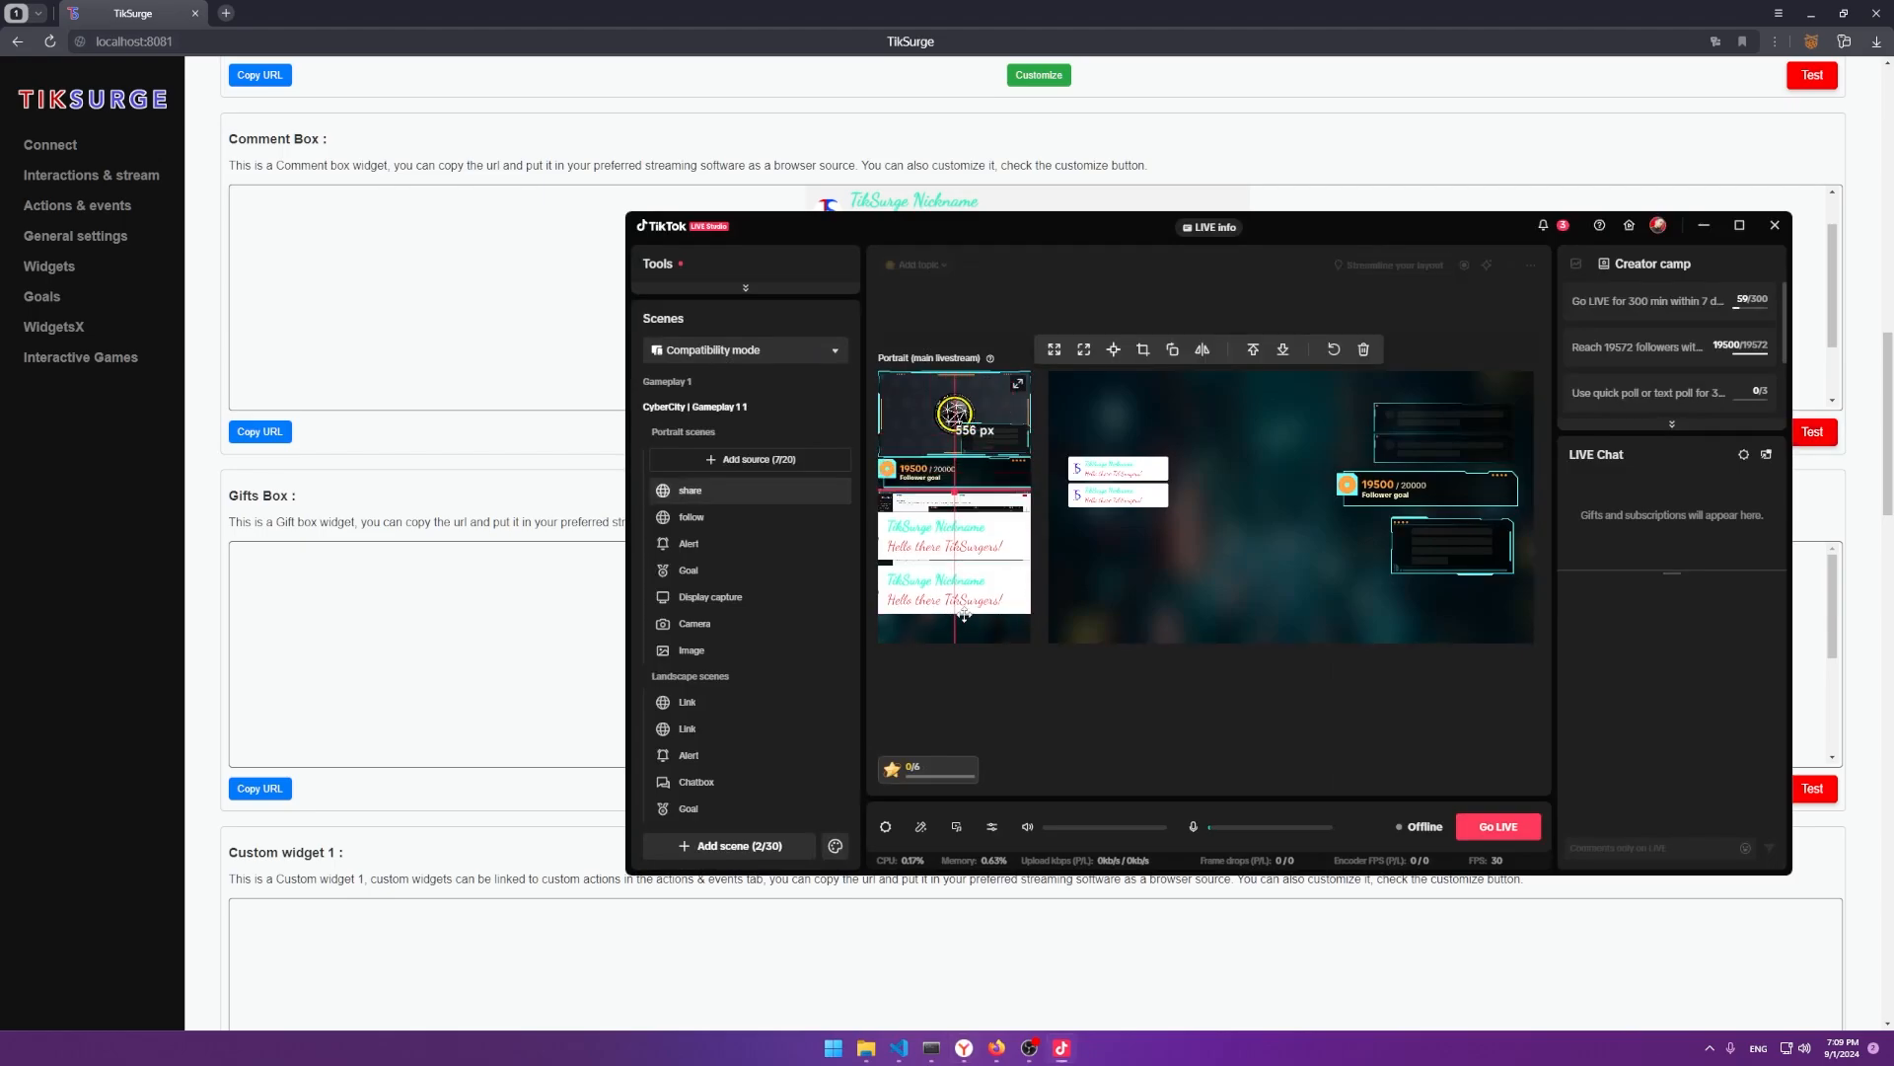
# Enable Use Custom Widget on the Create VIP player action, targeting Custom Widget 1.
pyautogui.click(341, 540)
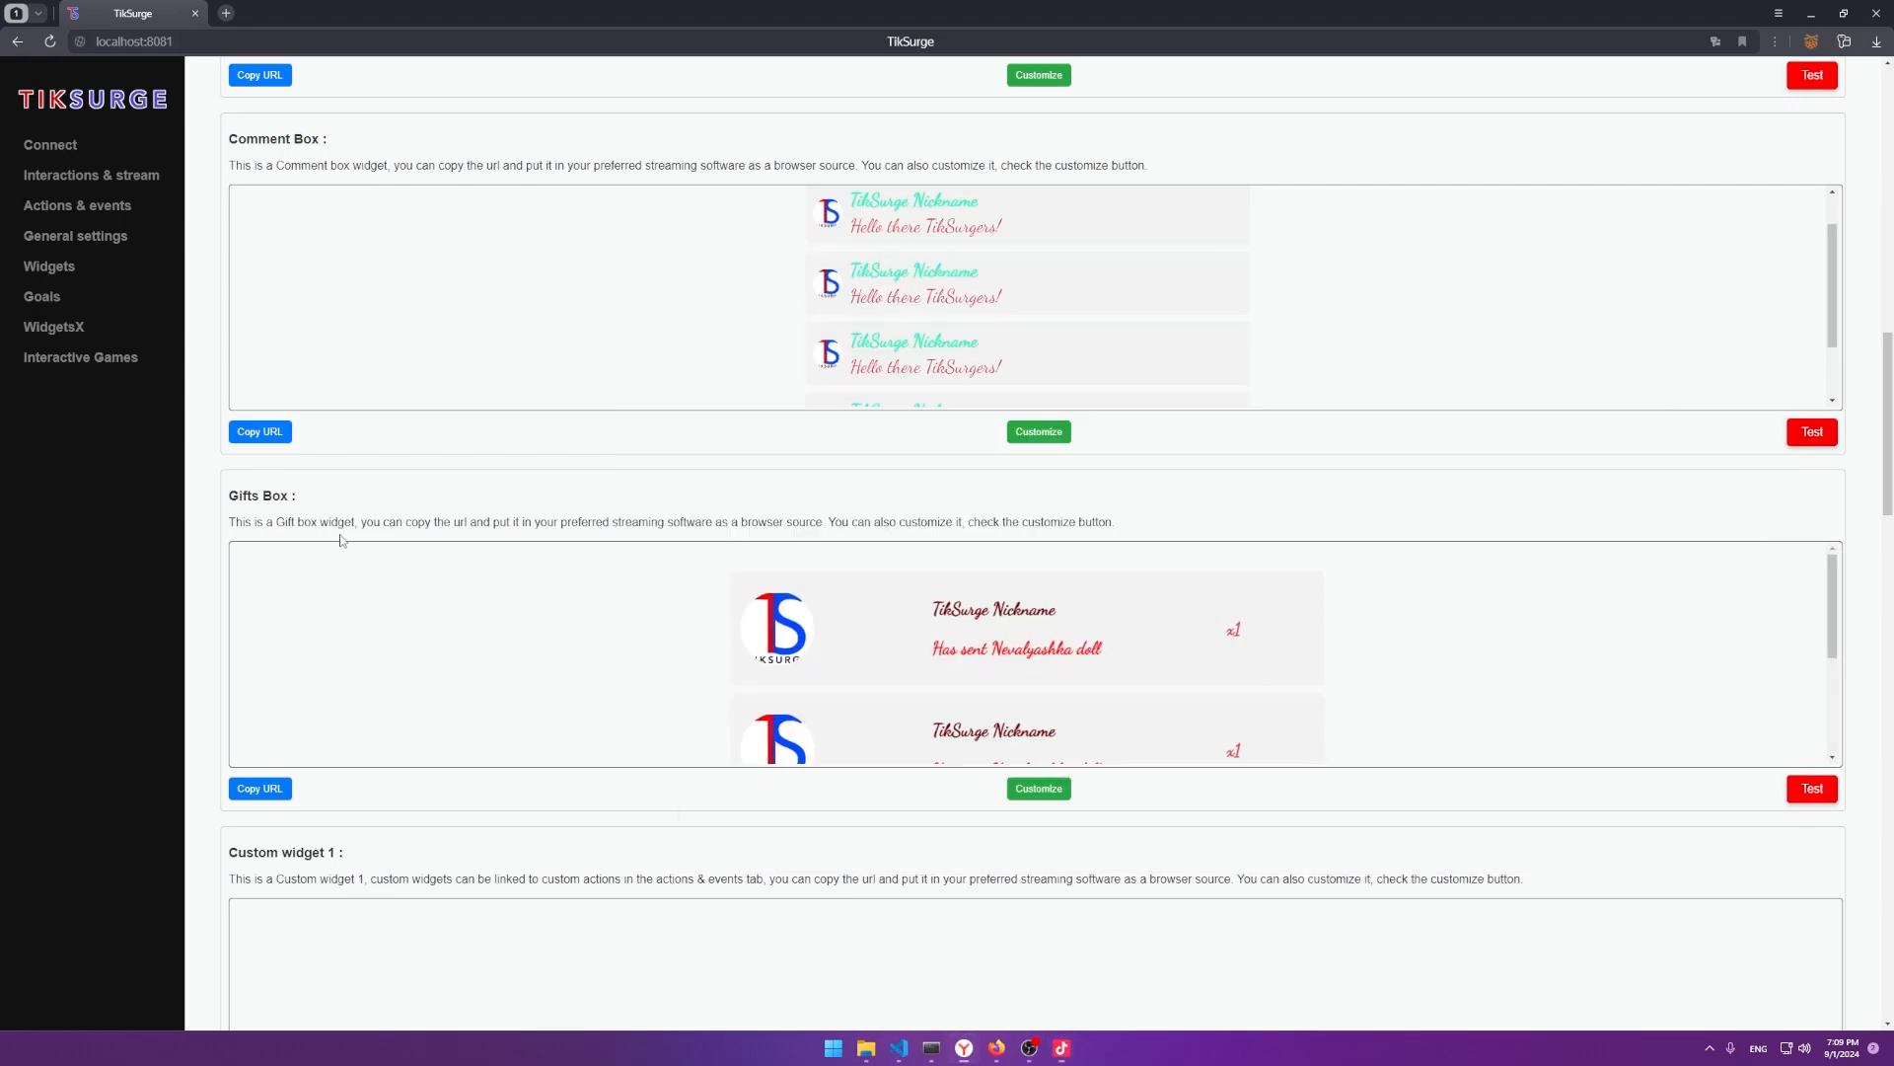
pyautogui.scroll(-15, 341, 539)
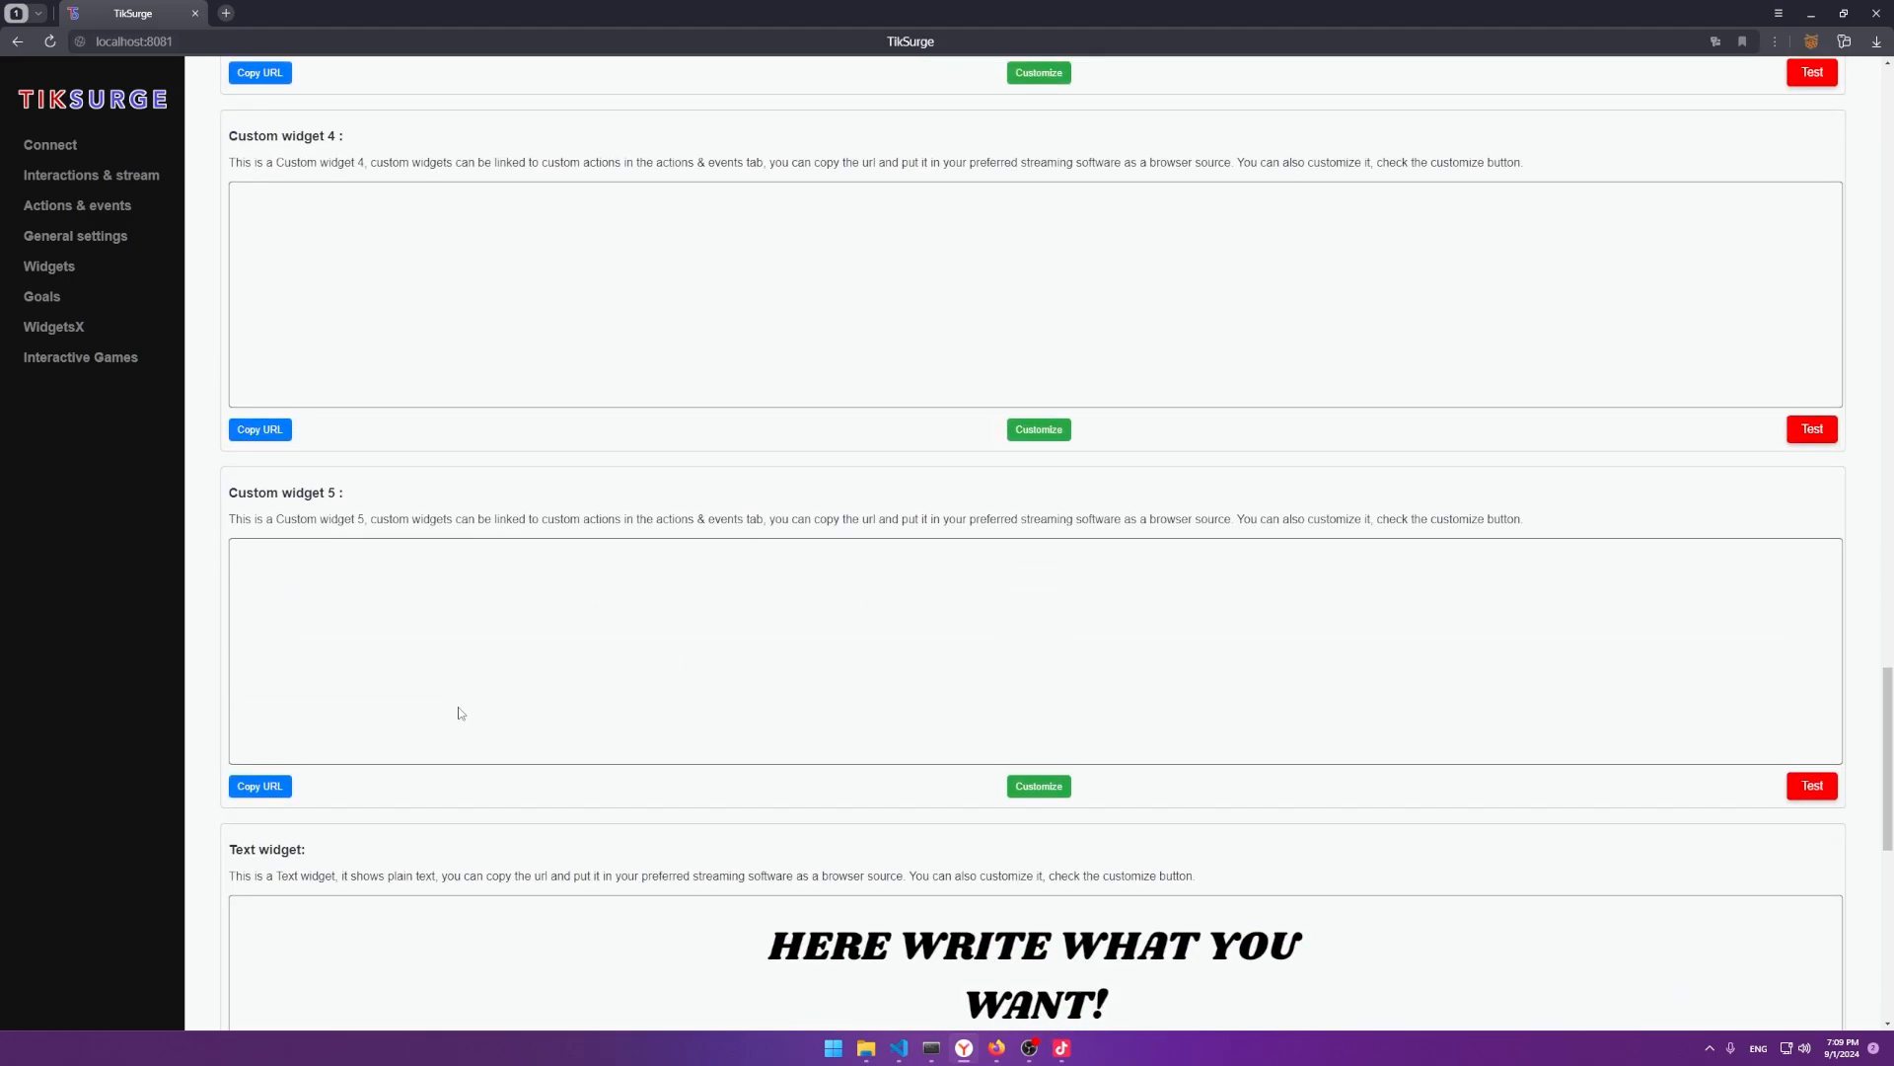
pyautogui.click(77, 205)
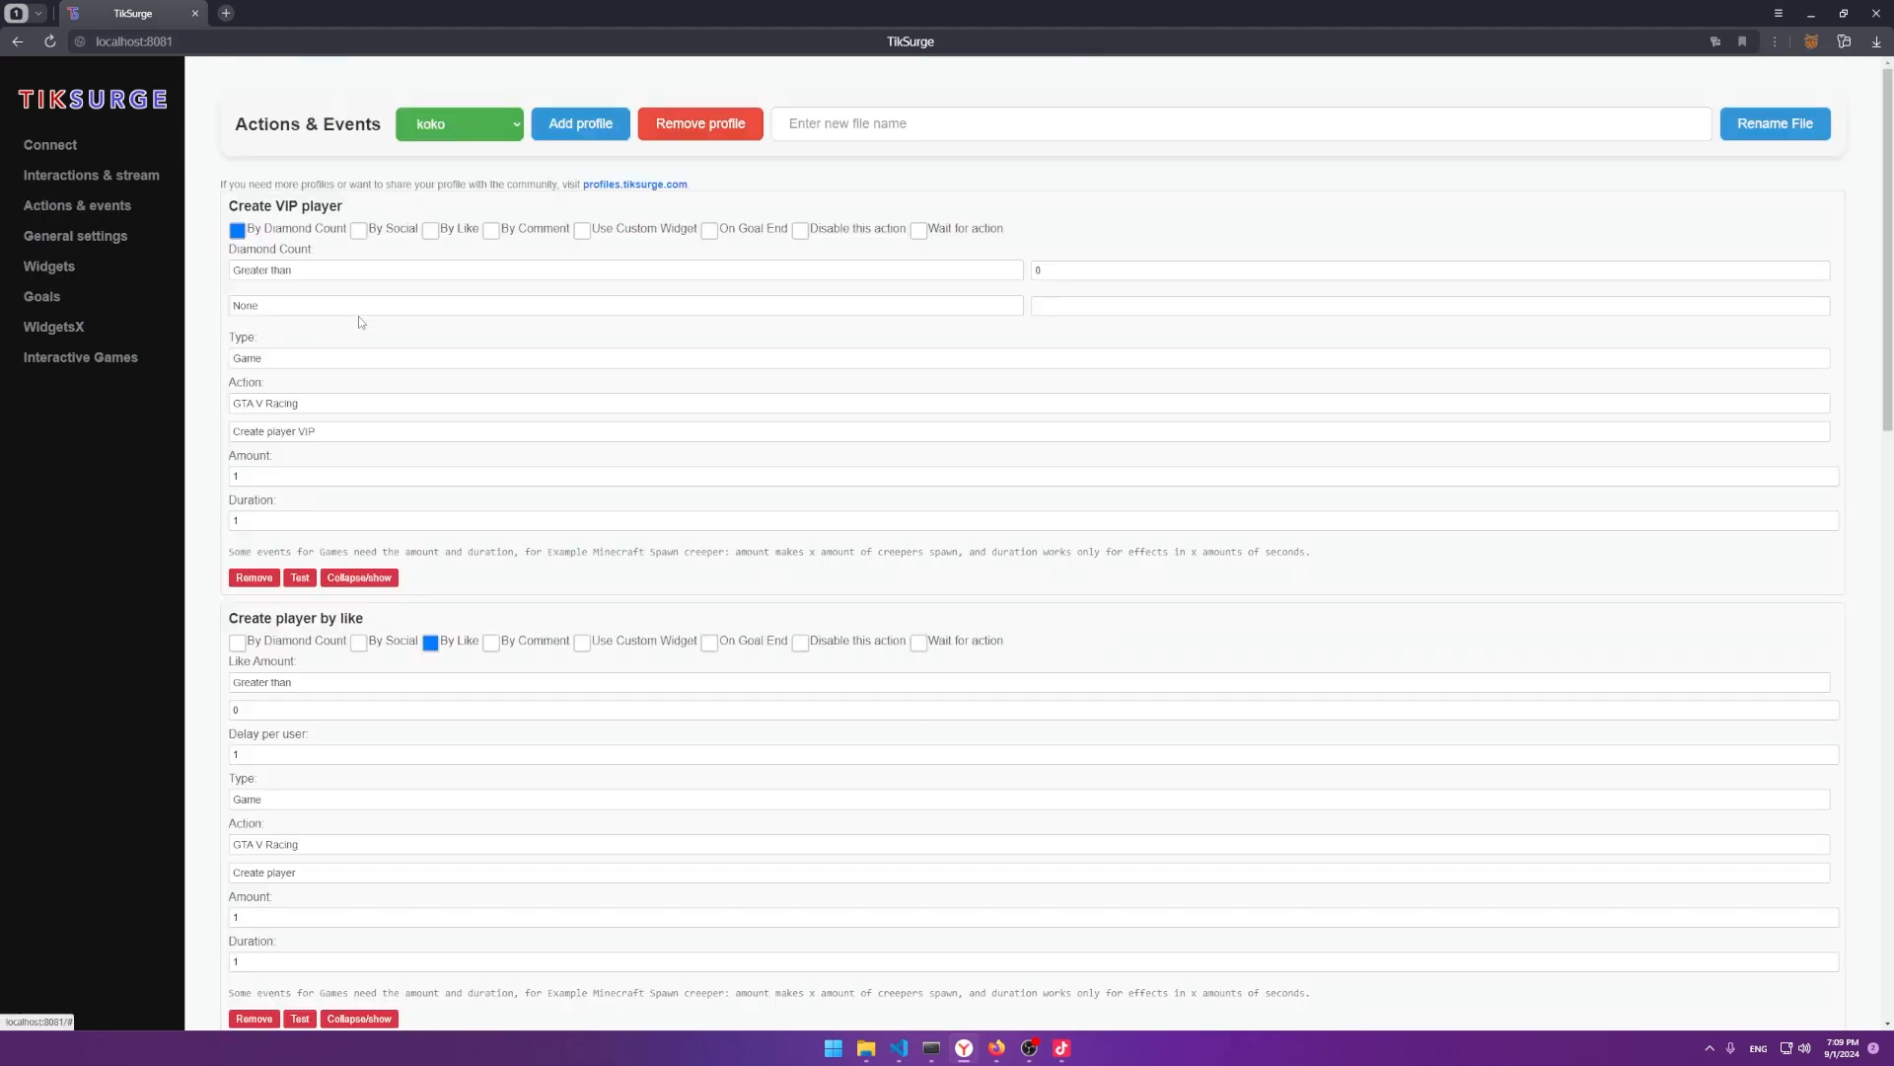
pyautogui.click(271, 270)
pyautogui.click(263, 233)
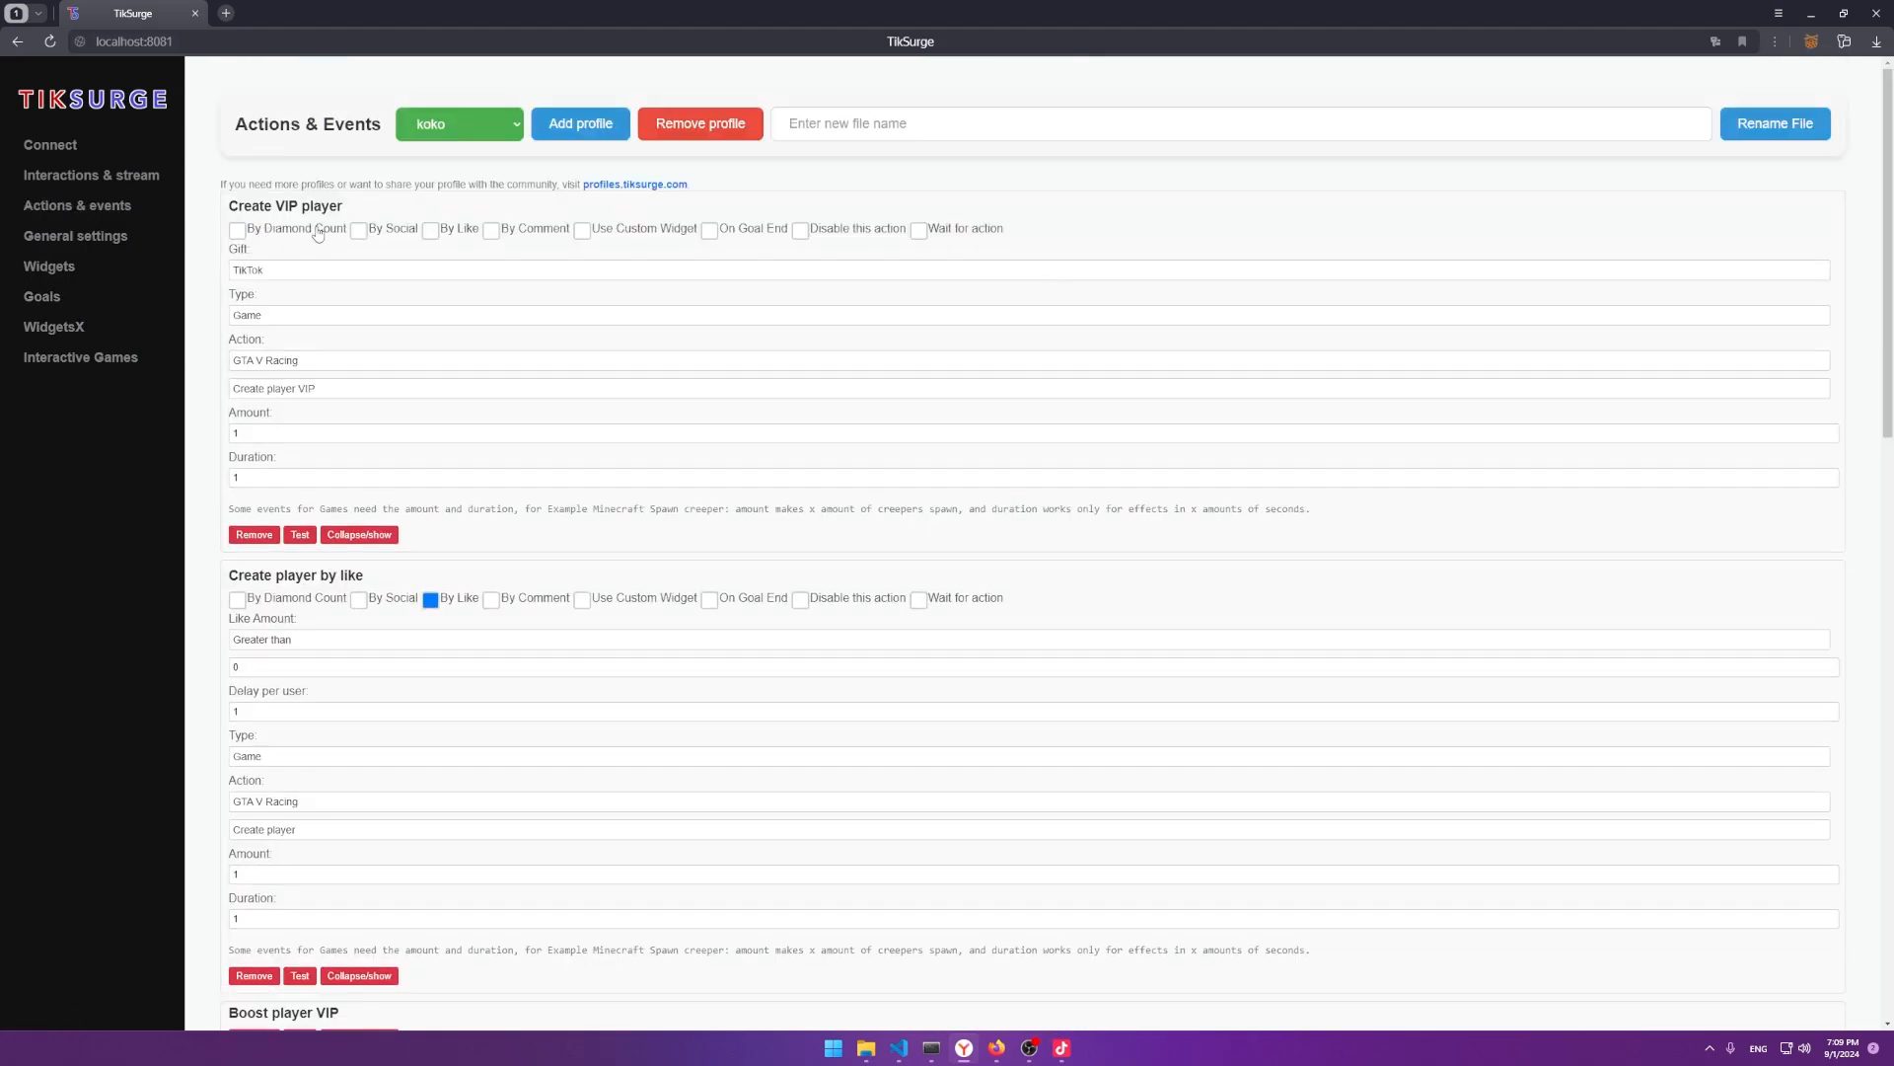
pyautogui.click(624, 230)
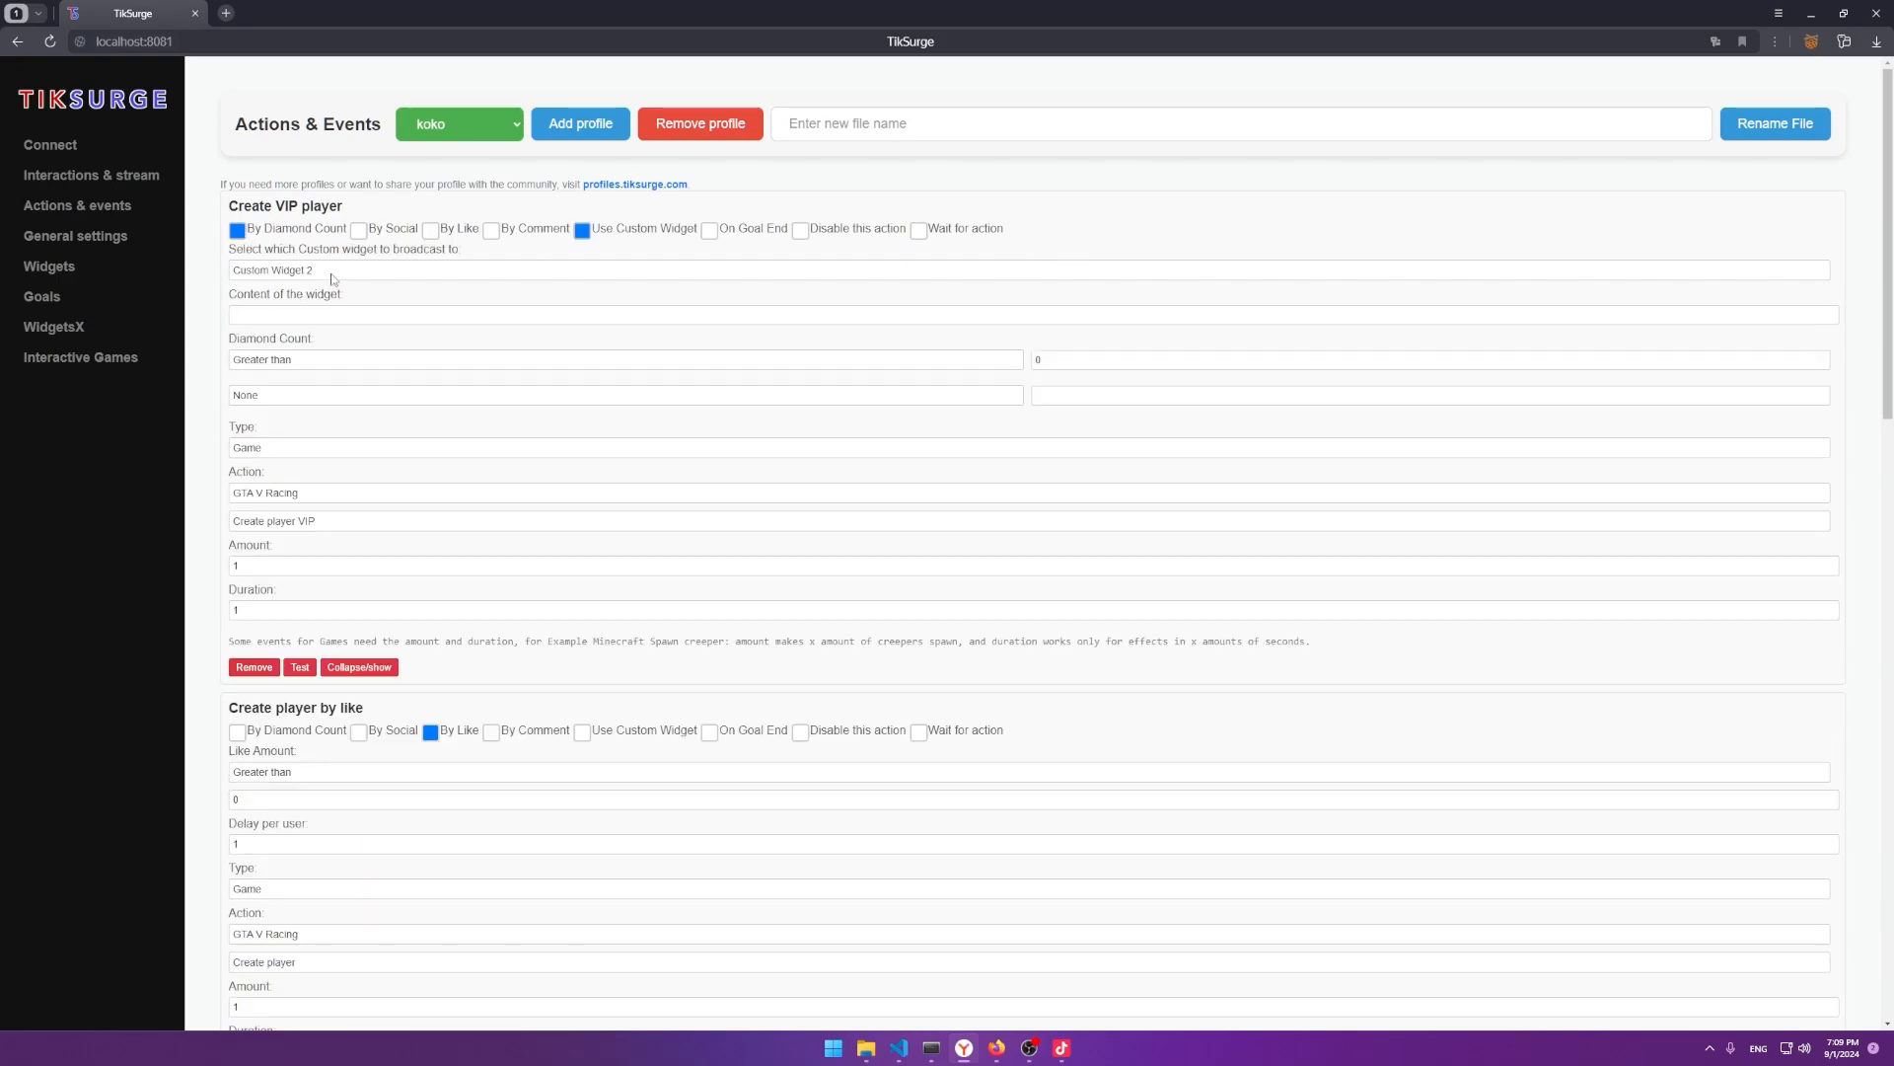
pyautogui.click(331, 276)
pyautogui.click(315, 291)
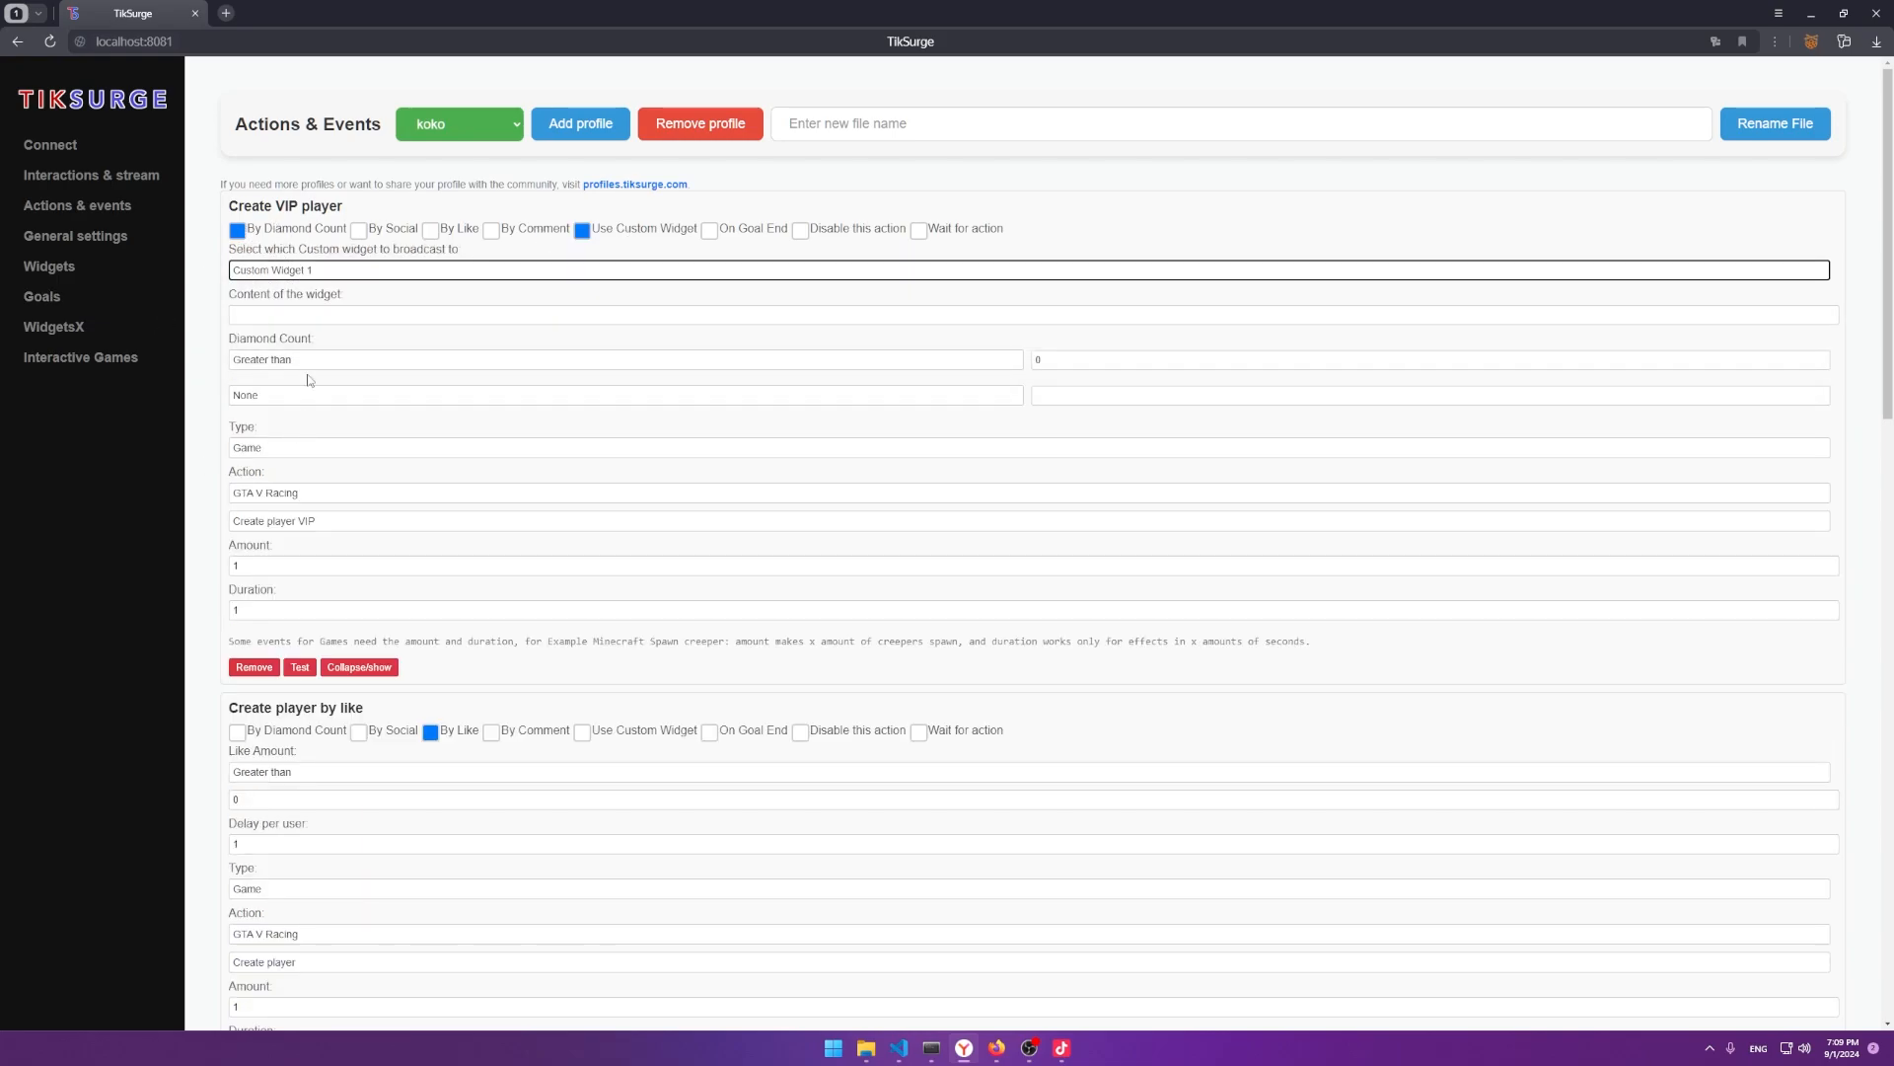
# Enter the widget message 'Spawned a player' and return to the Widgets page.
pyautogui.click(1039, 360)
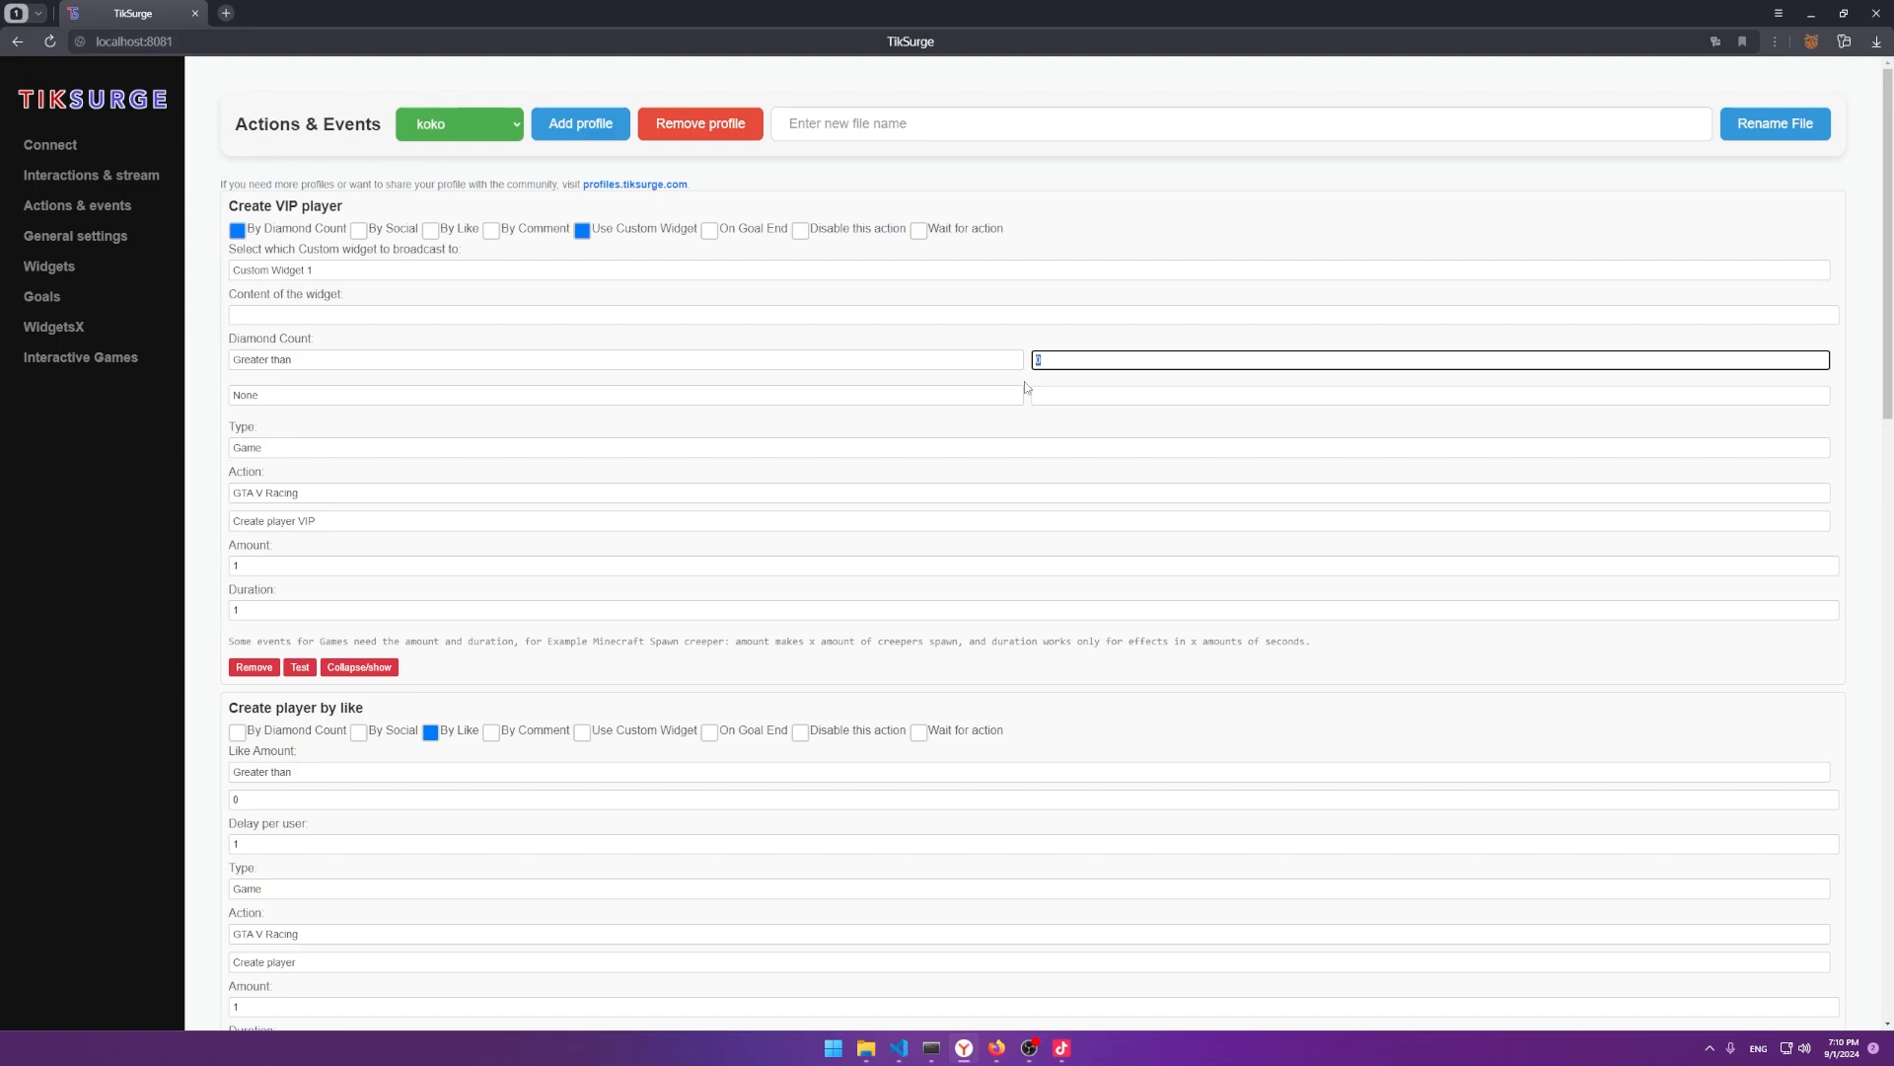
pyautogui.click(296, 316)
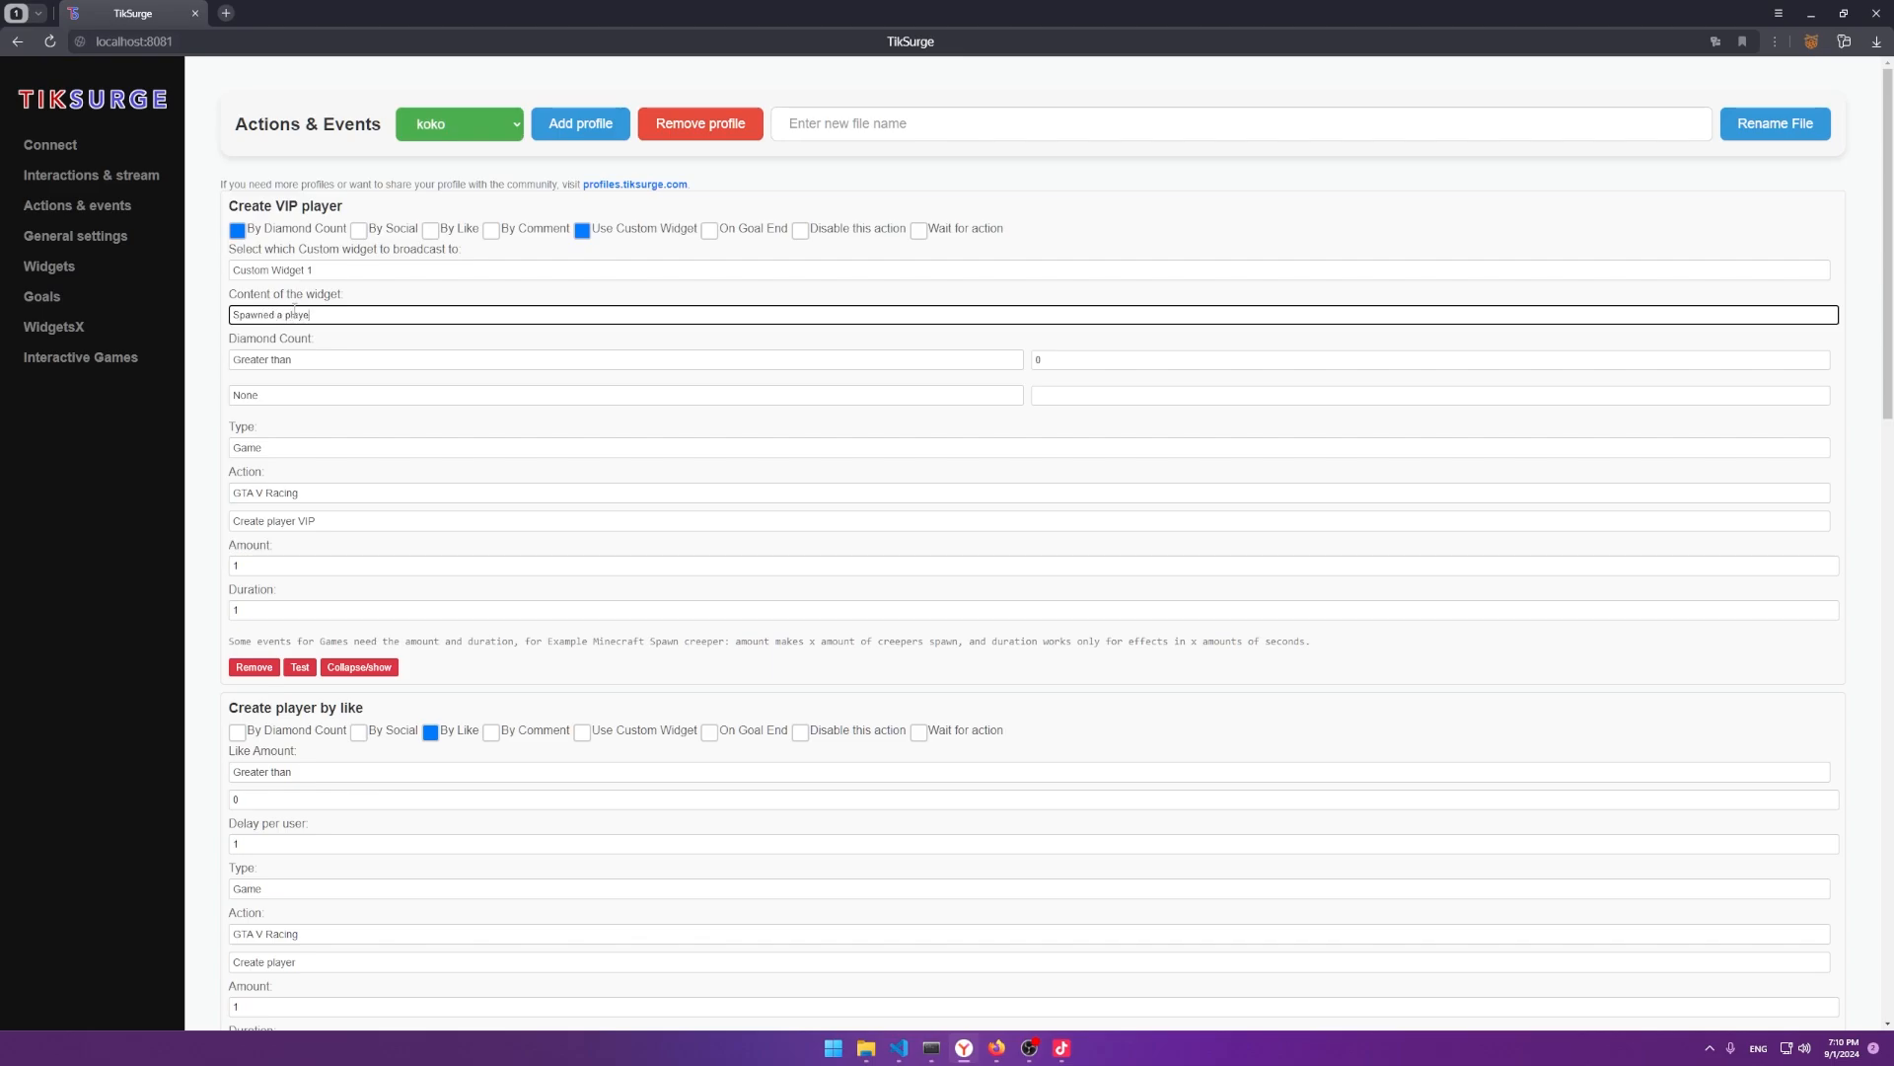
pyautogui.click(156, 617)
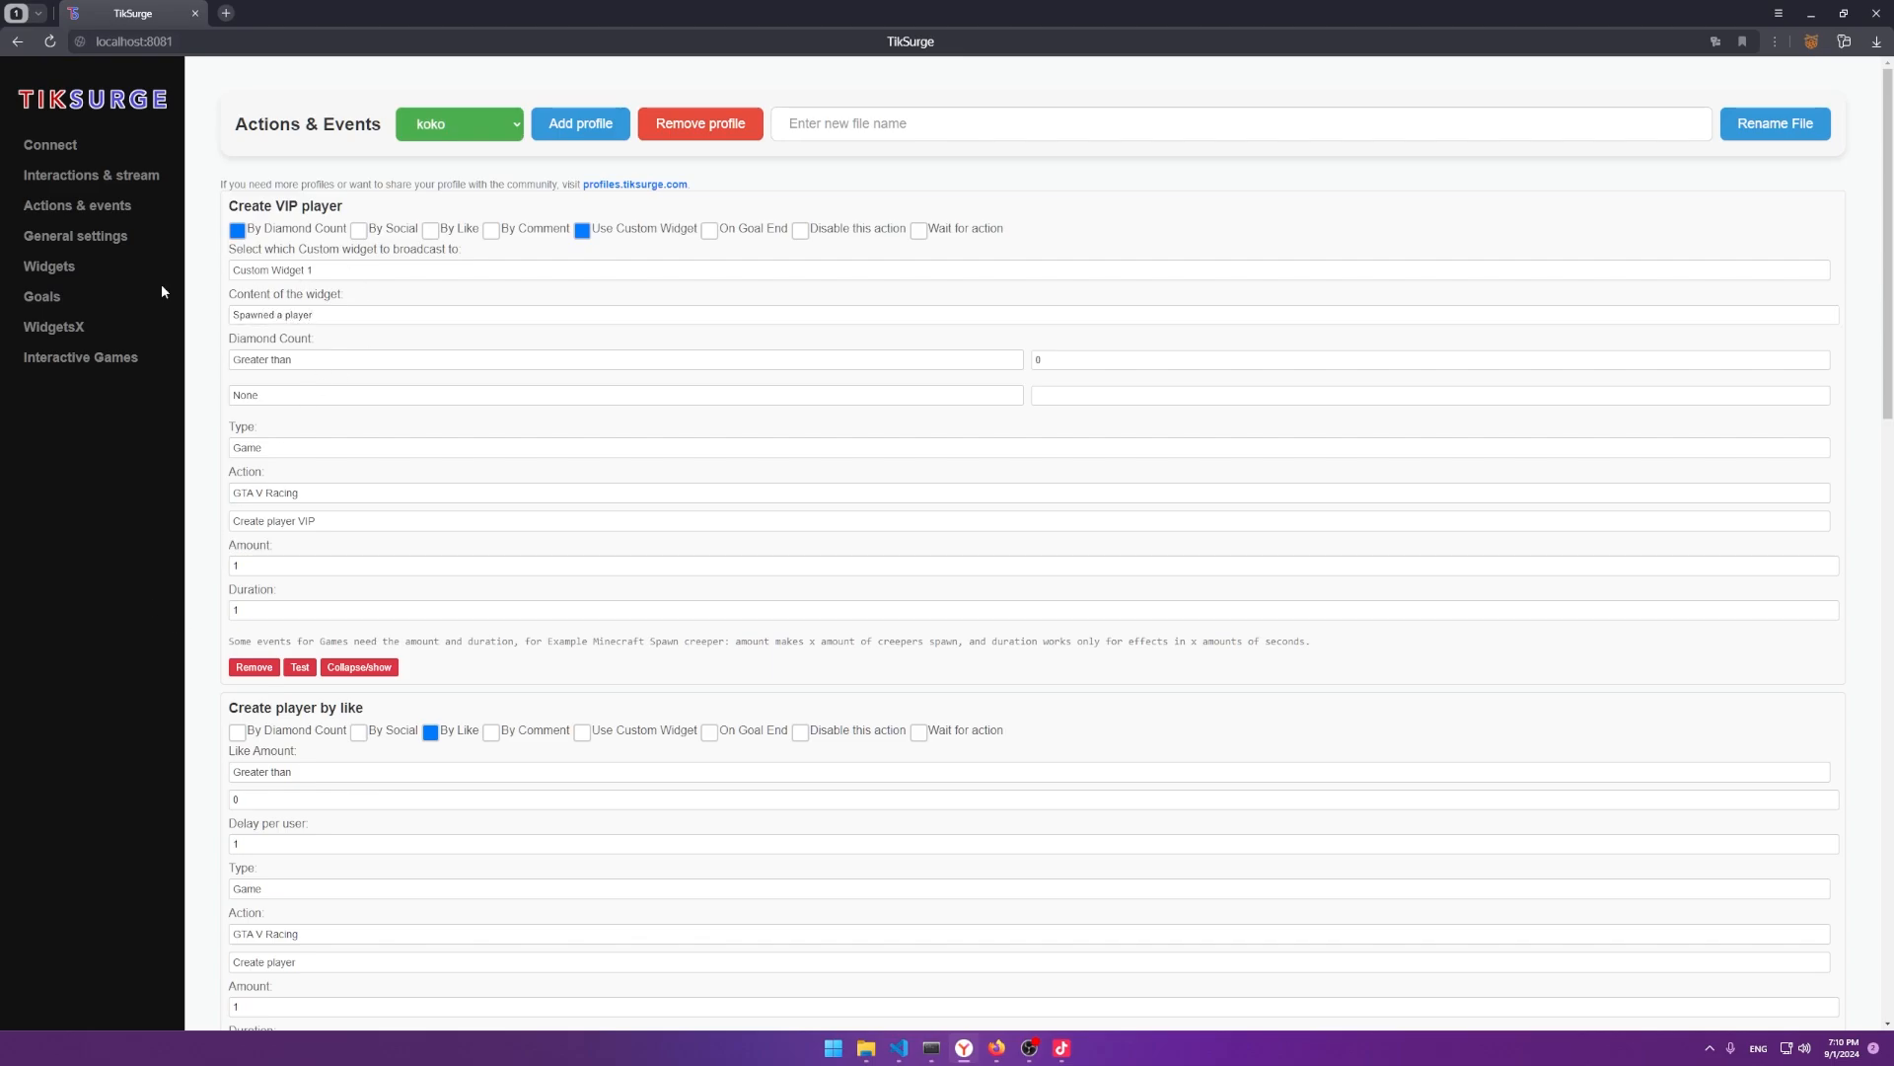
pyautogui.click(49, 267)
pyautogui.scroll(-10, 457, 710)
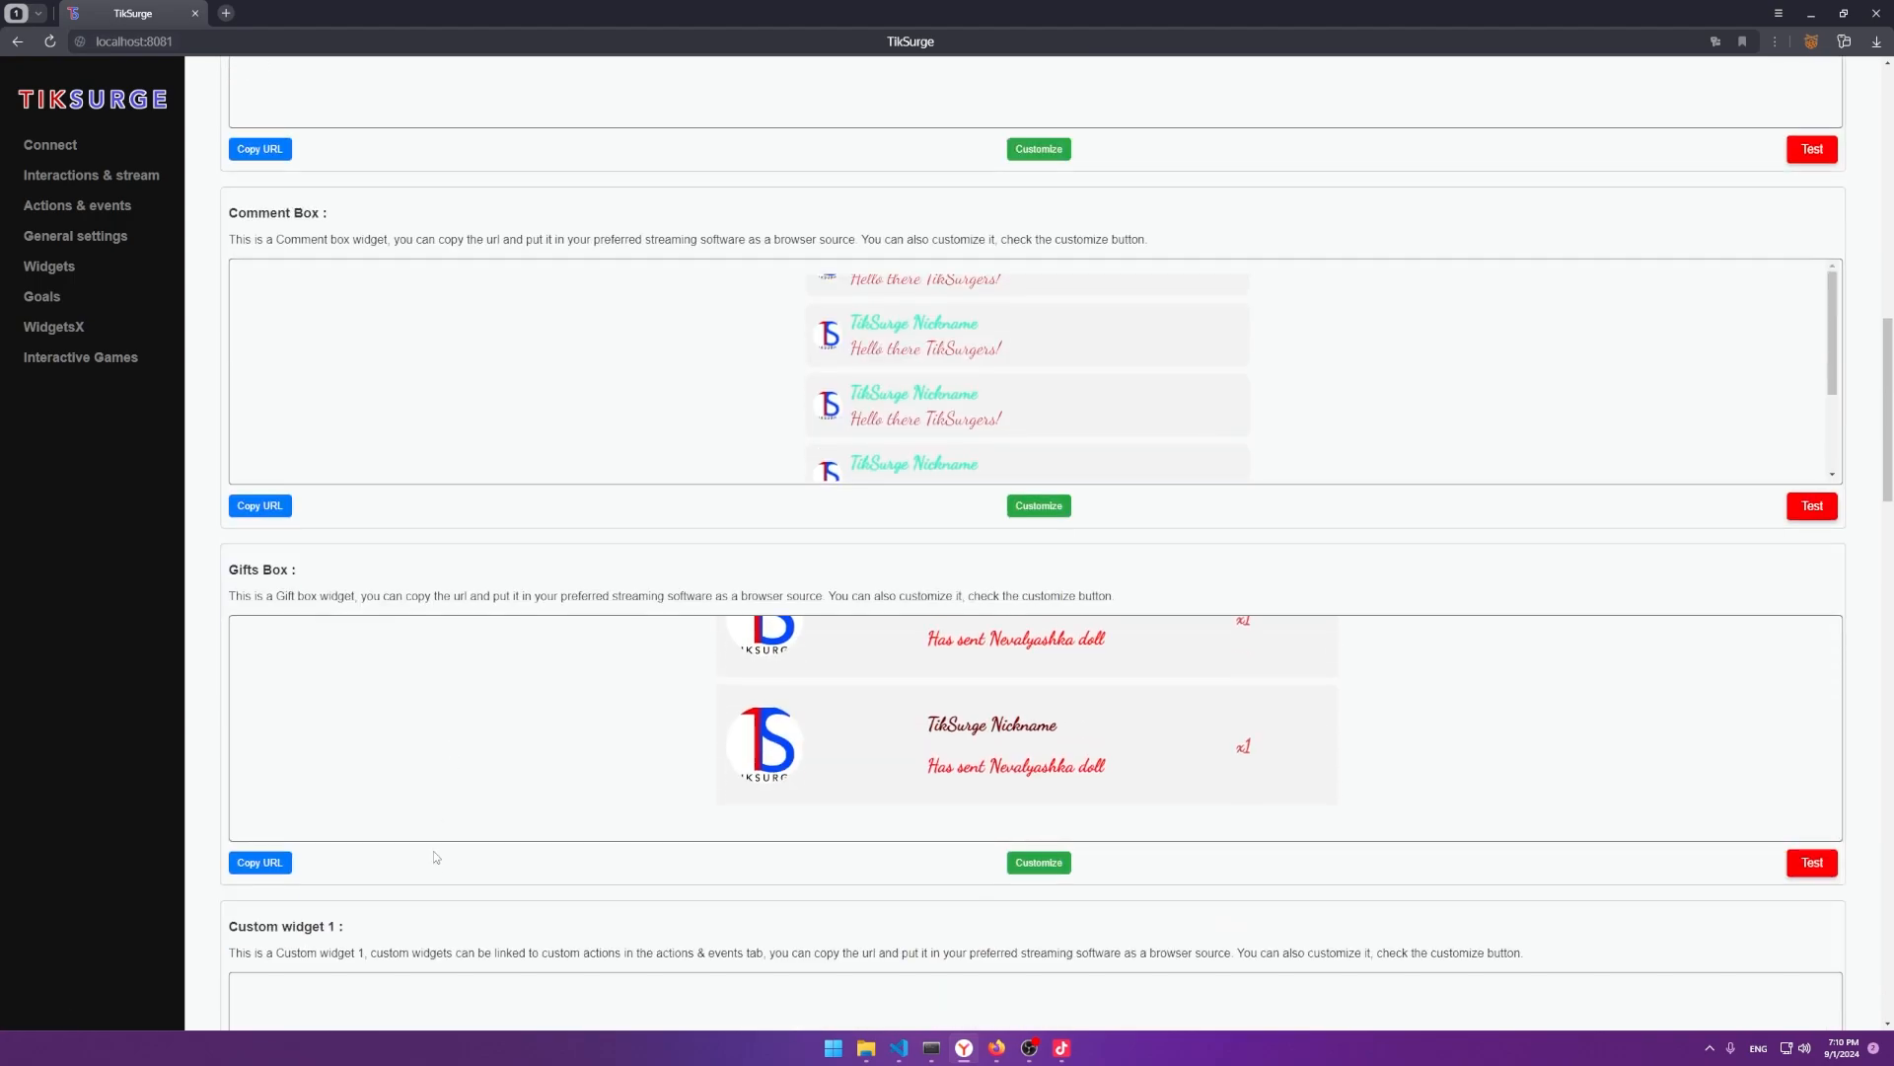
# Paste Custom widget 1's URL into the Link source and move its spawned-player alert higher.
pyautogui.click(284, 853)
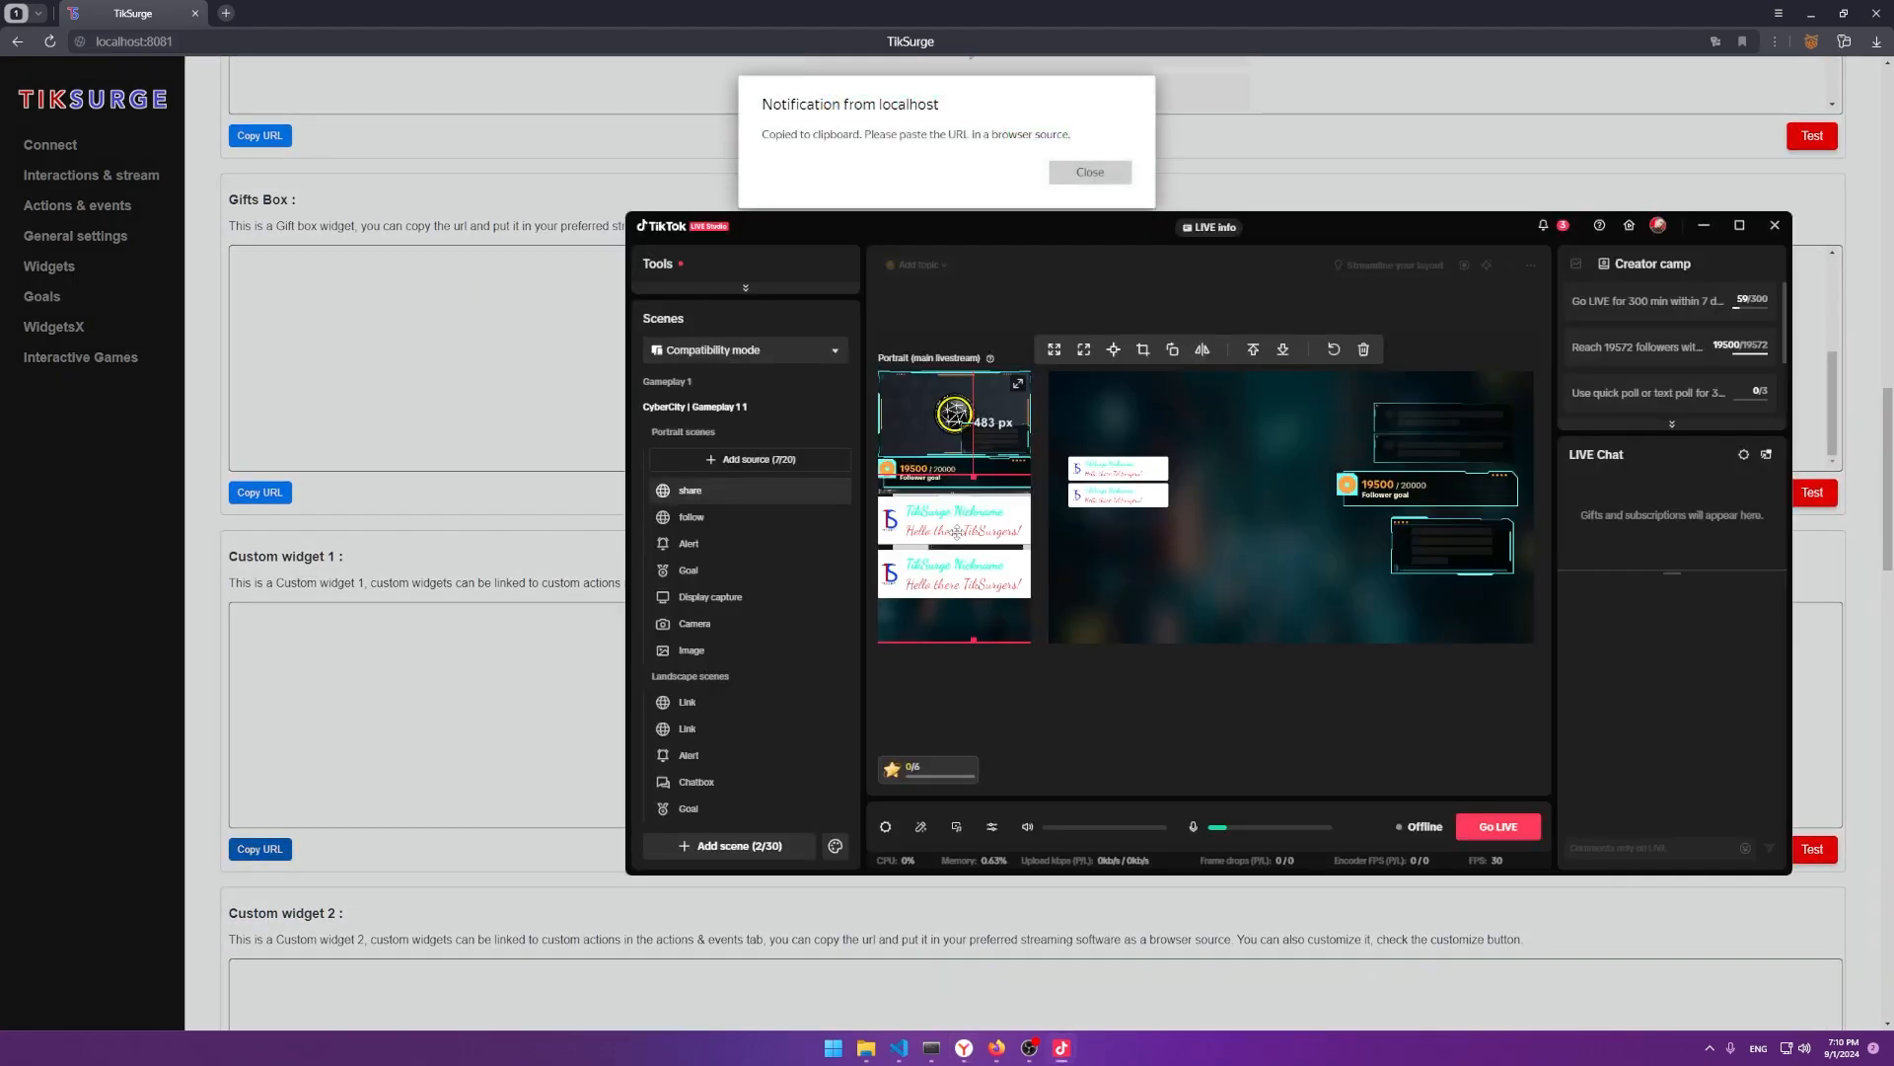
pyautogui.doubleClick(940, 561)
pyautogui.hotkey('ctrl', 'v')
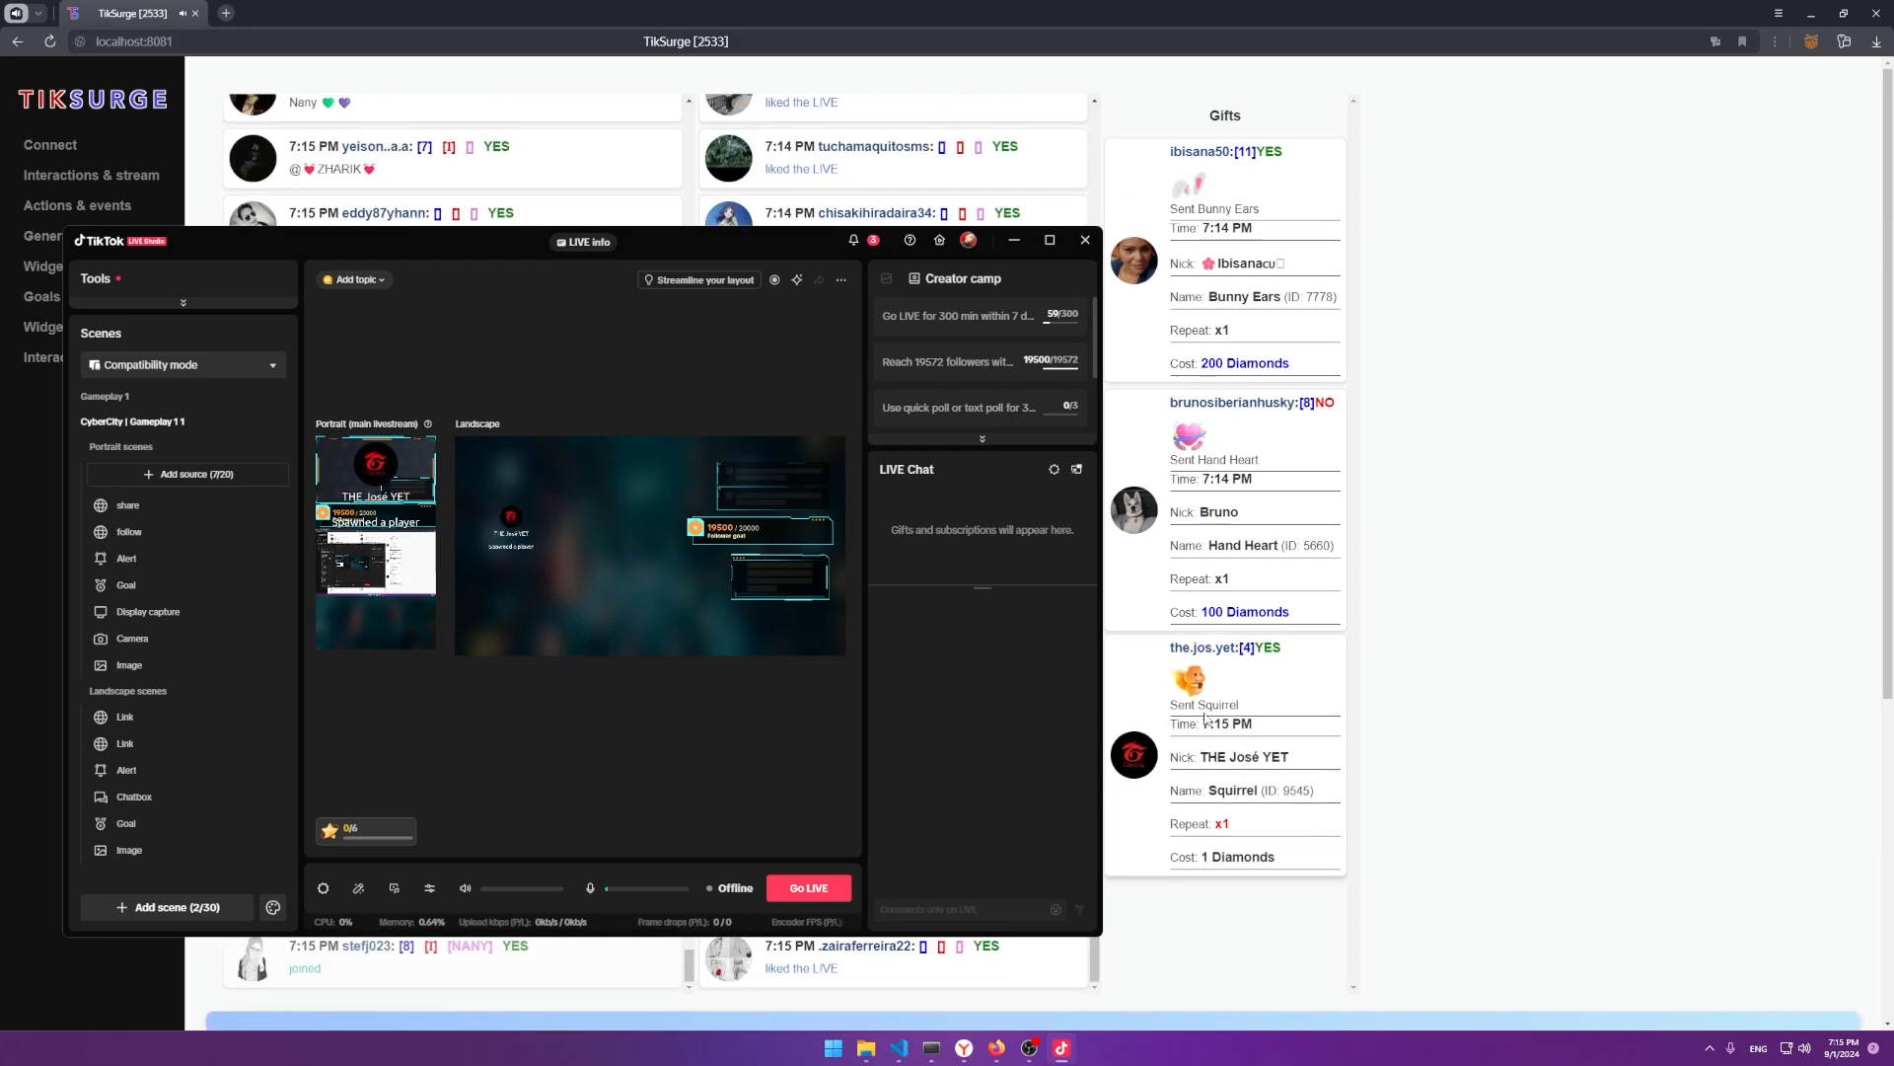
pyautogui.moveTo(359, 532); pyautogui.dragTo(358, 515)
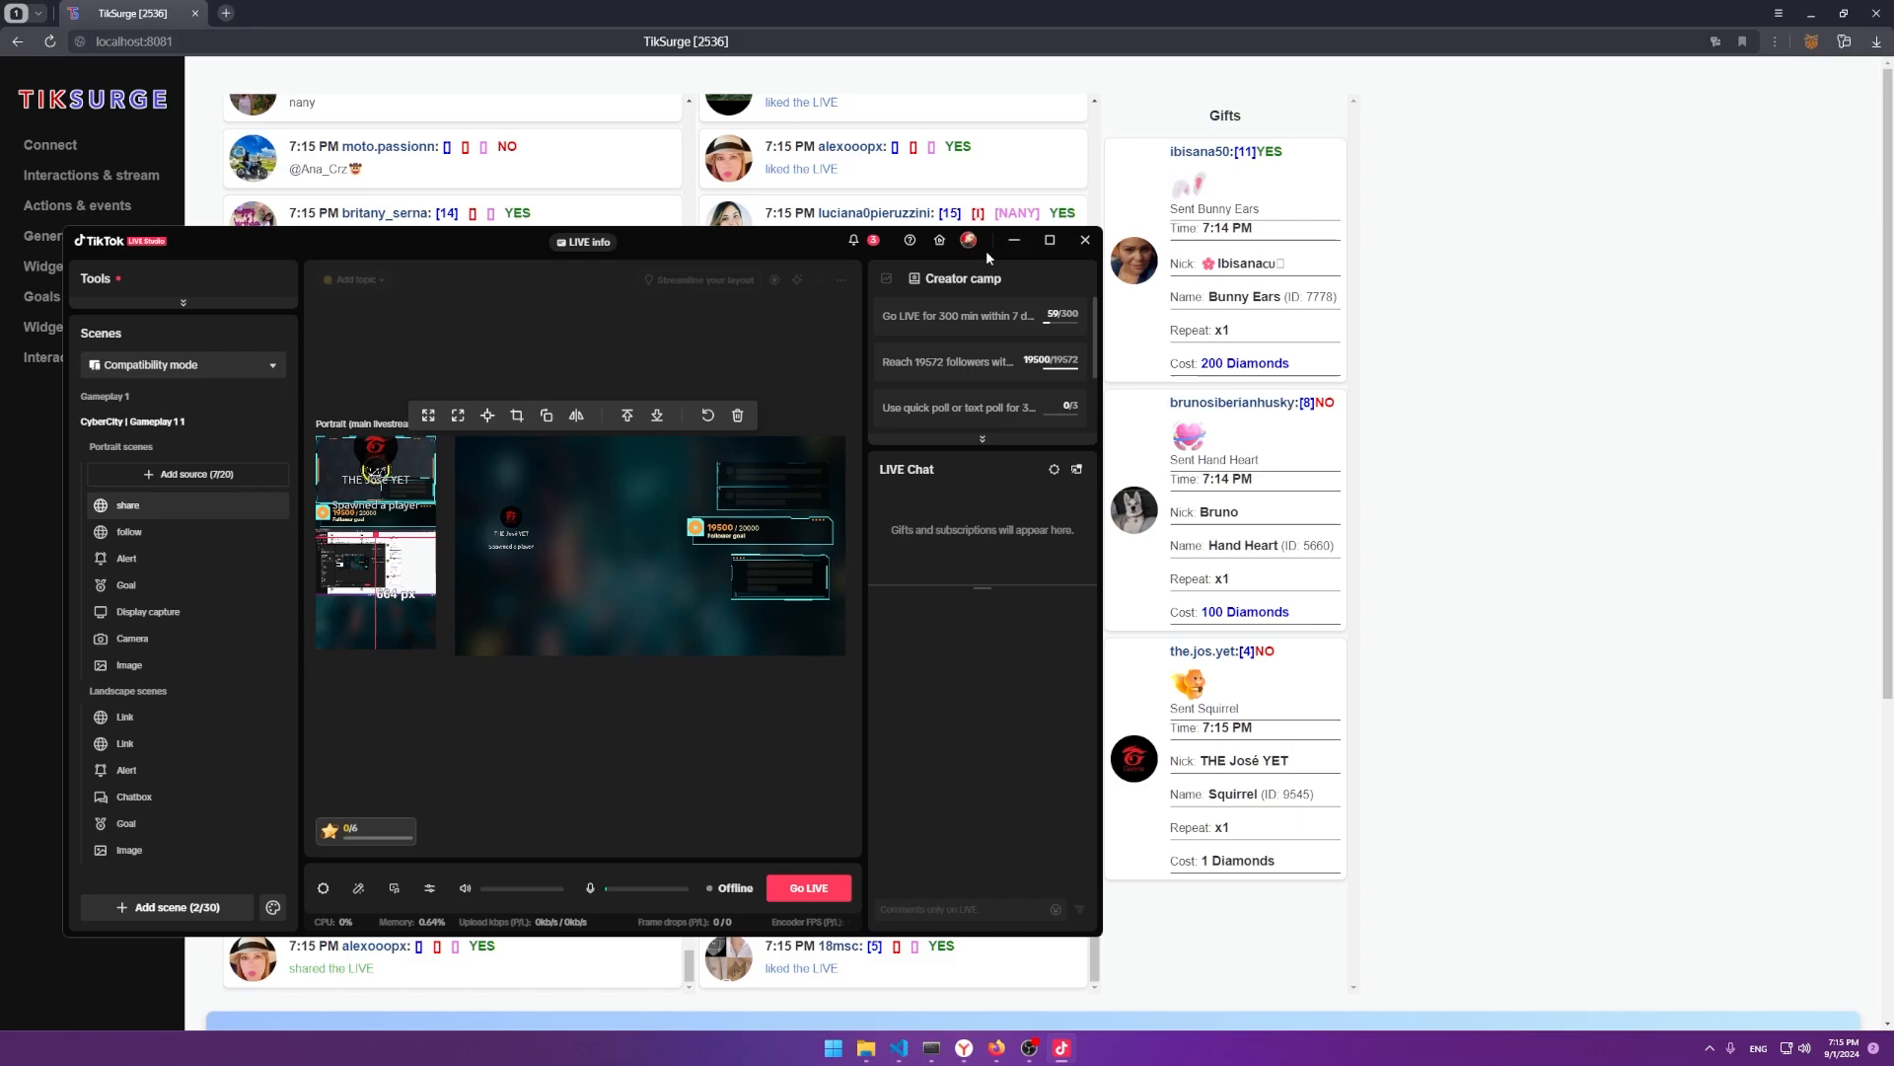
pyautogui.click(1013, 239)
# Switch the Create VIP player trigger to On Goal End with 'Like goal end' selected.
pyautogui.click(77, 205)
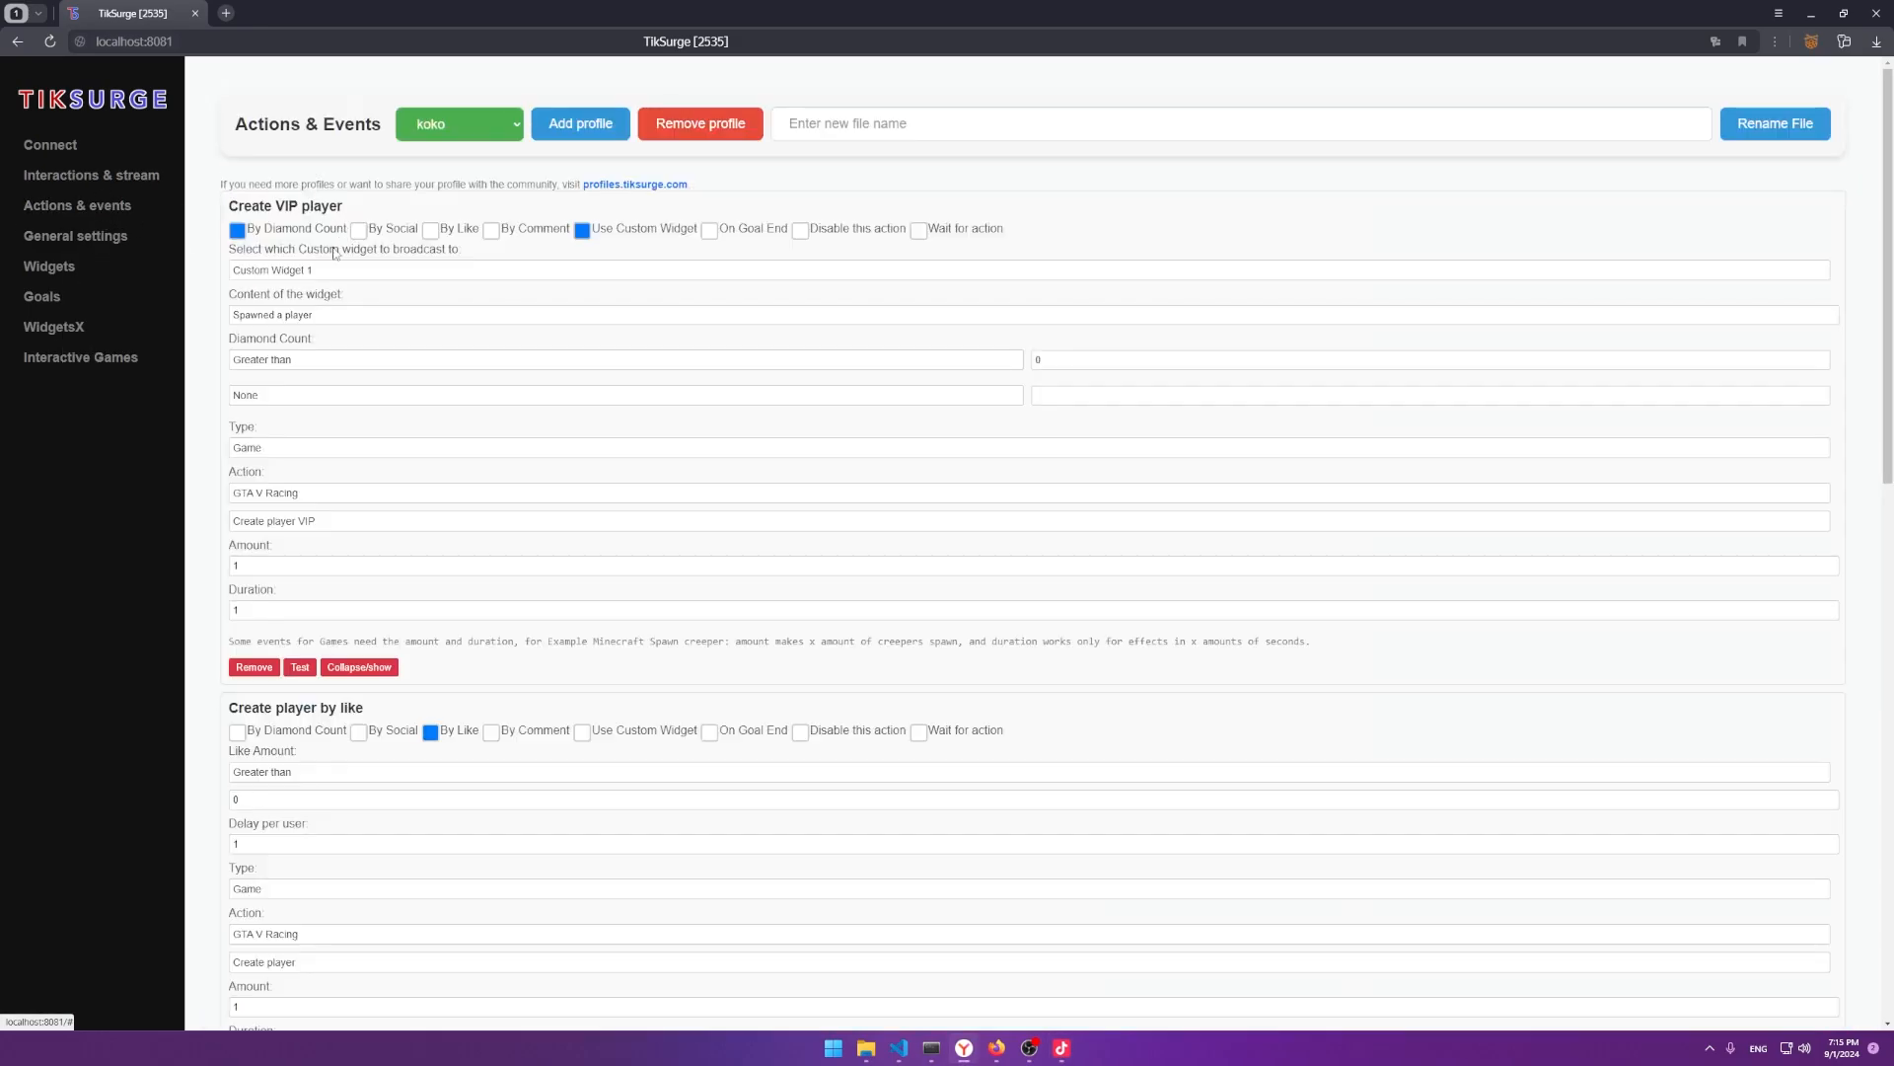
pyautogui.click(285, 316)
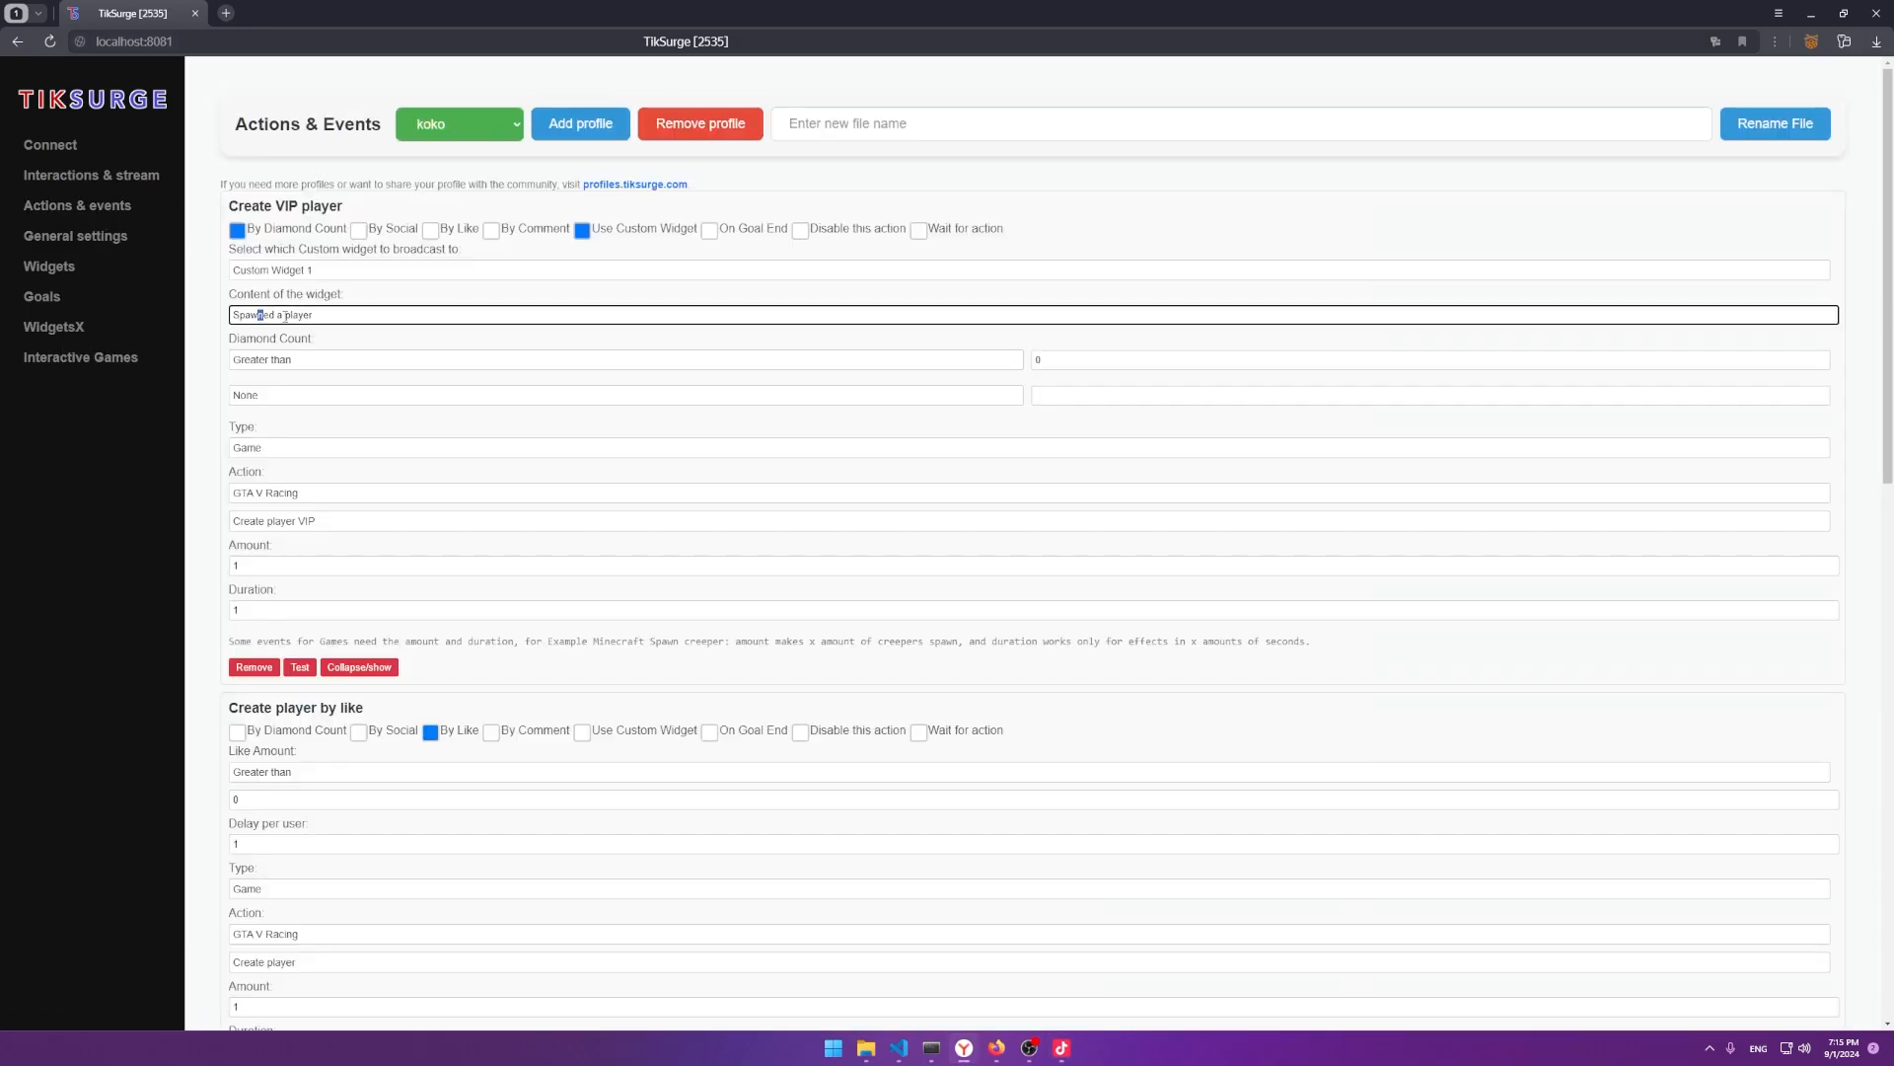
pyautogui.click(320, 270)
pyautogui.click(606, 247)
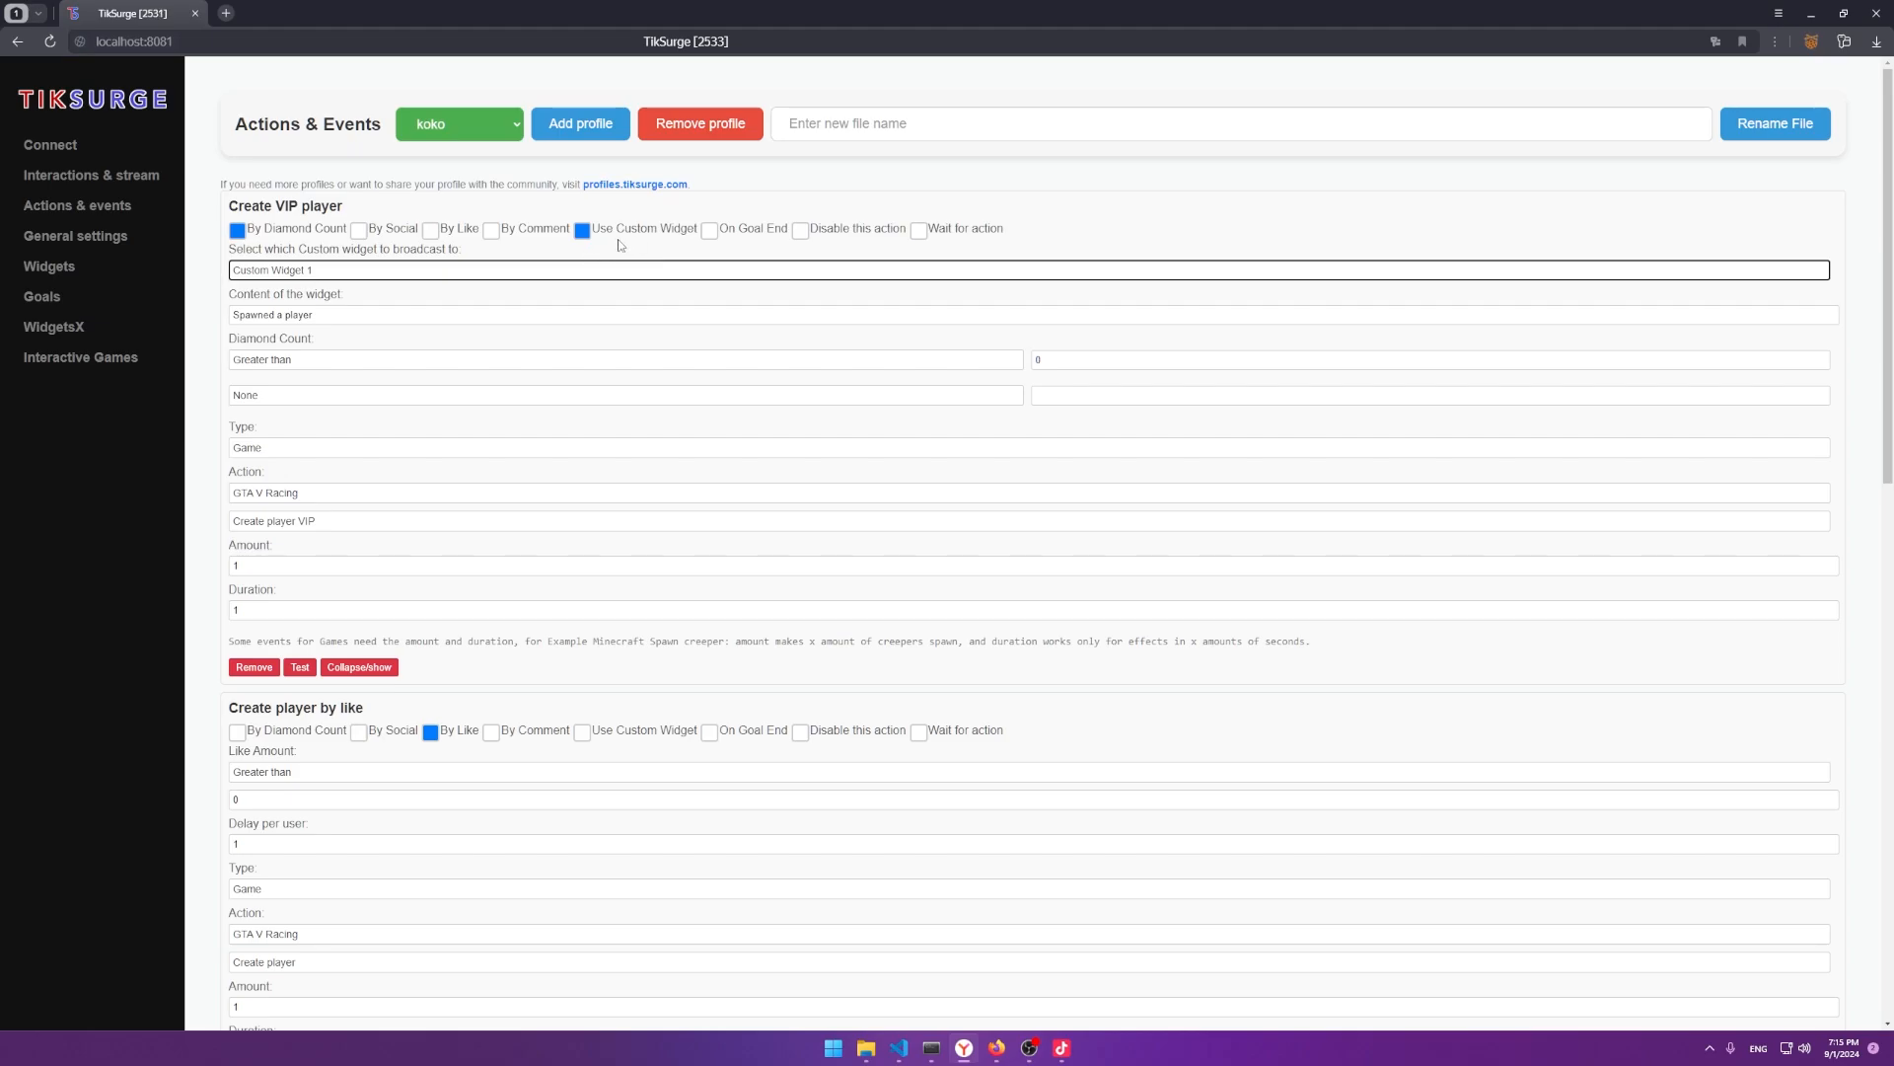
pyautogui.click(709, 230)
pyautogui.click(296, 271)
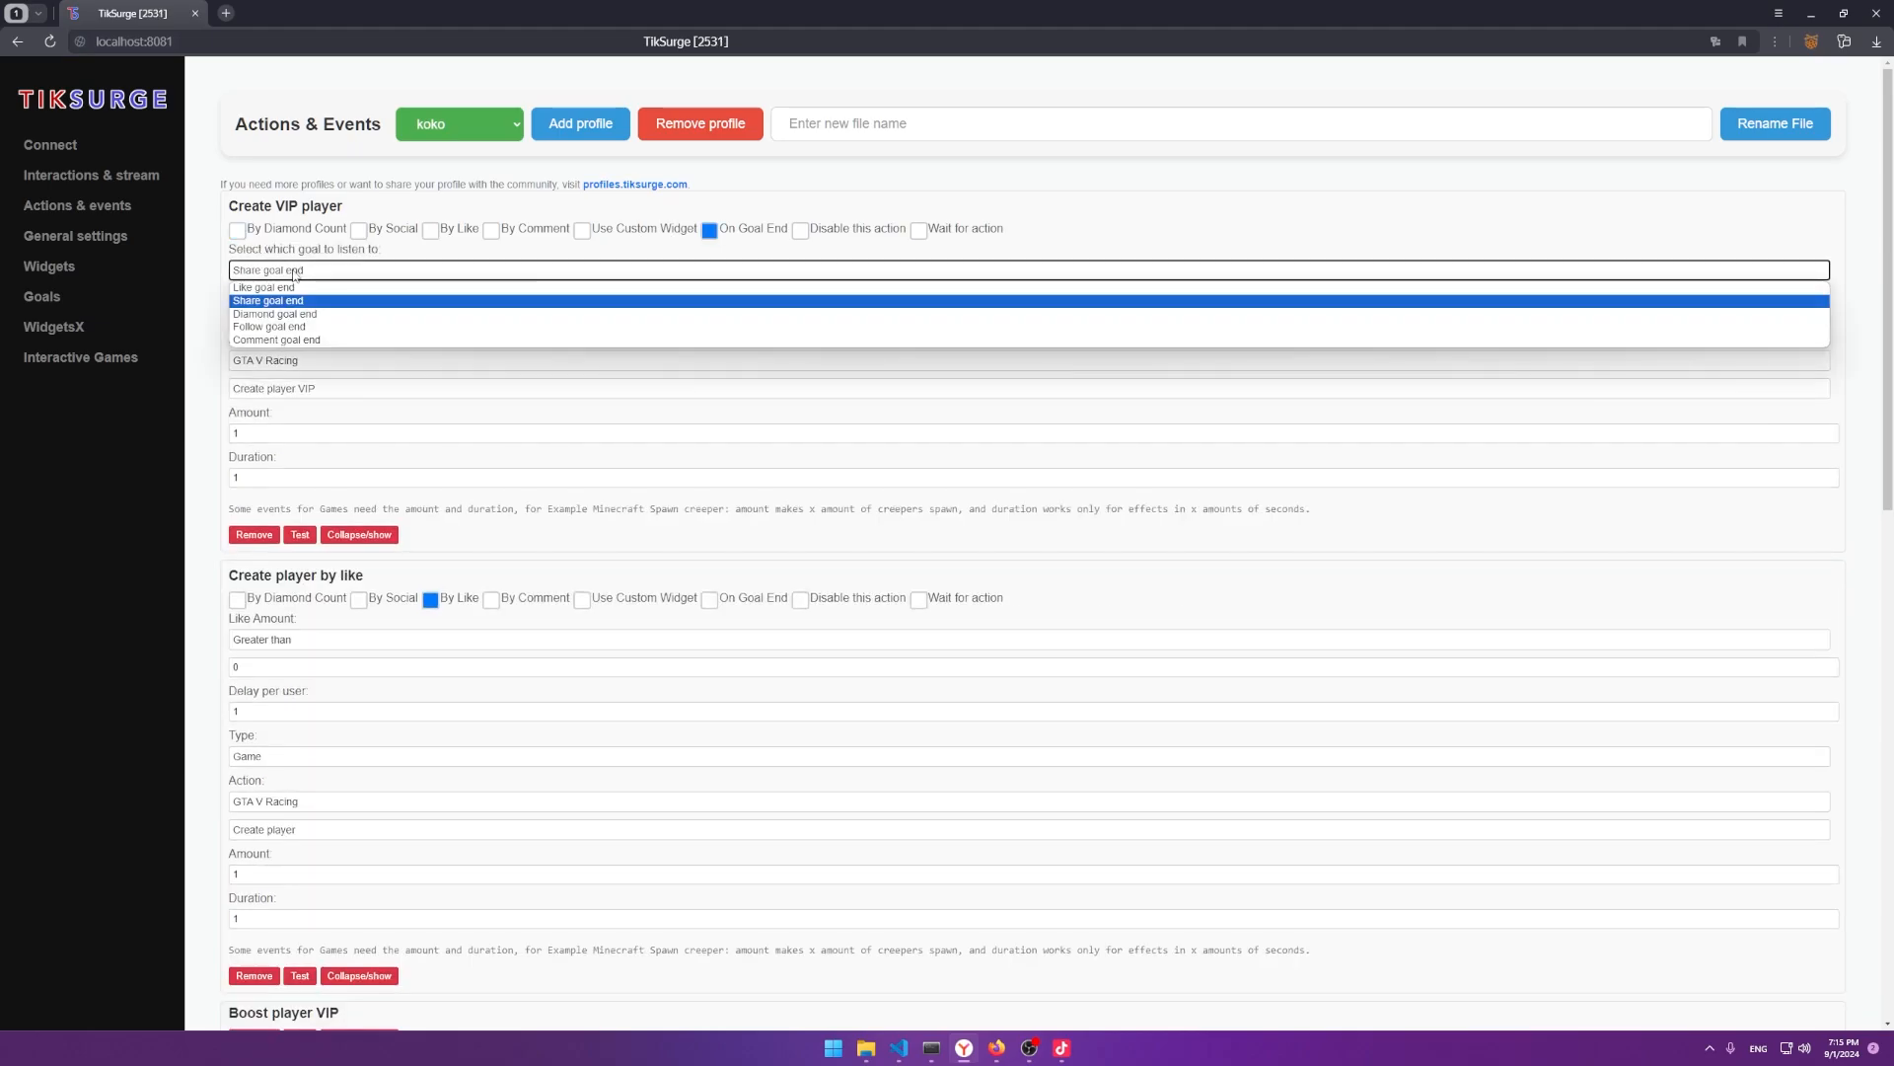
pyautogui.click(278, 287)
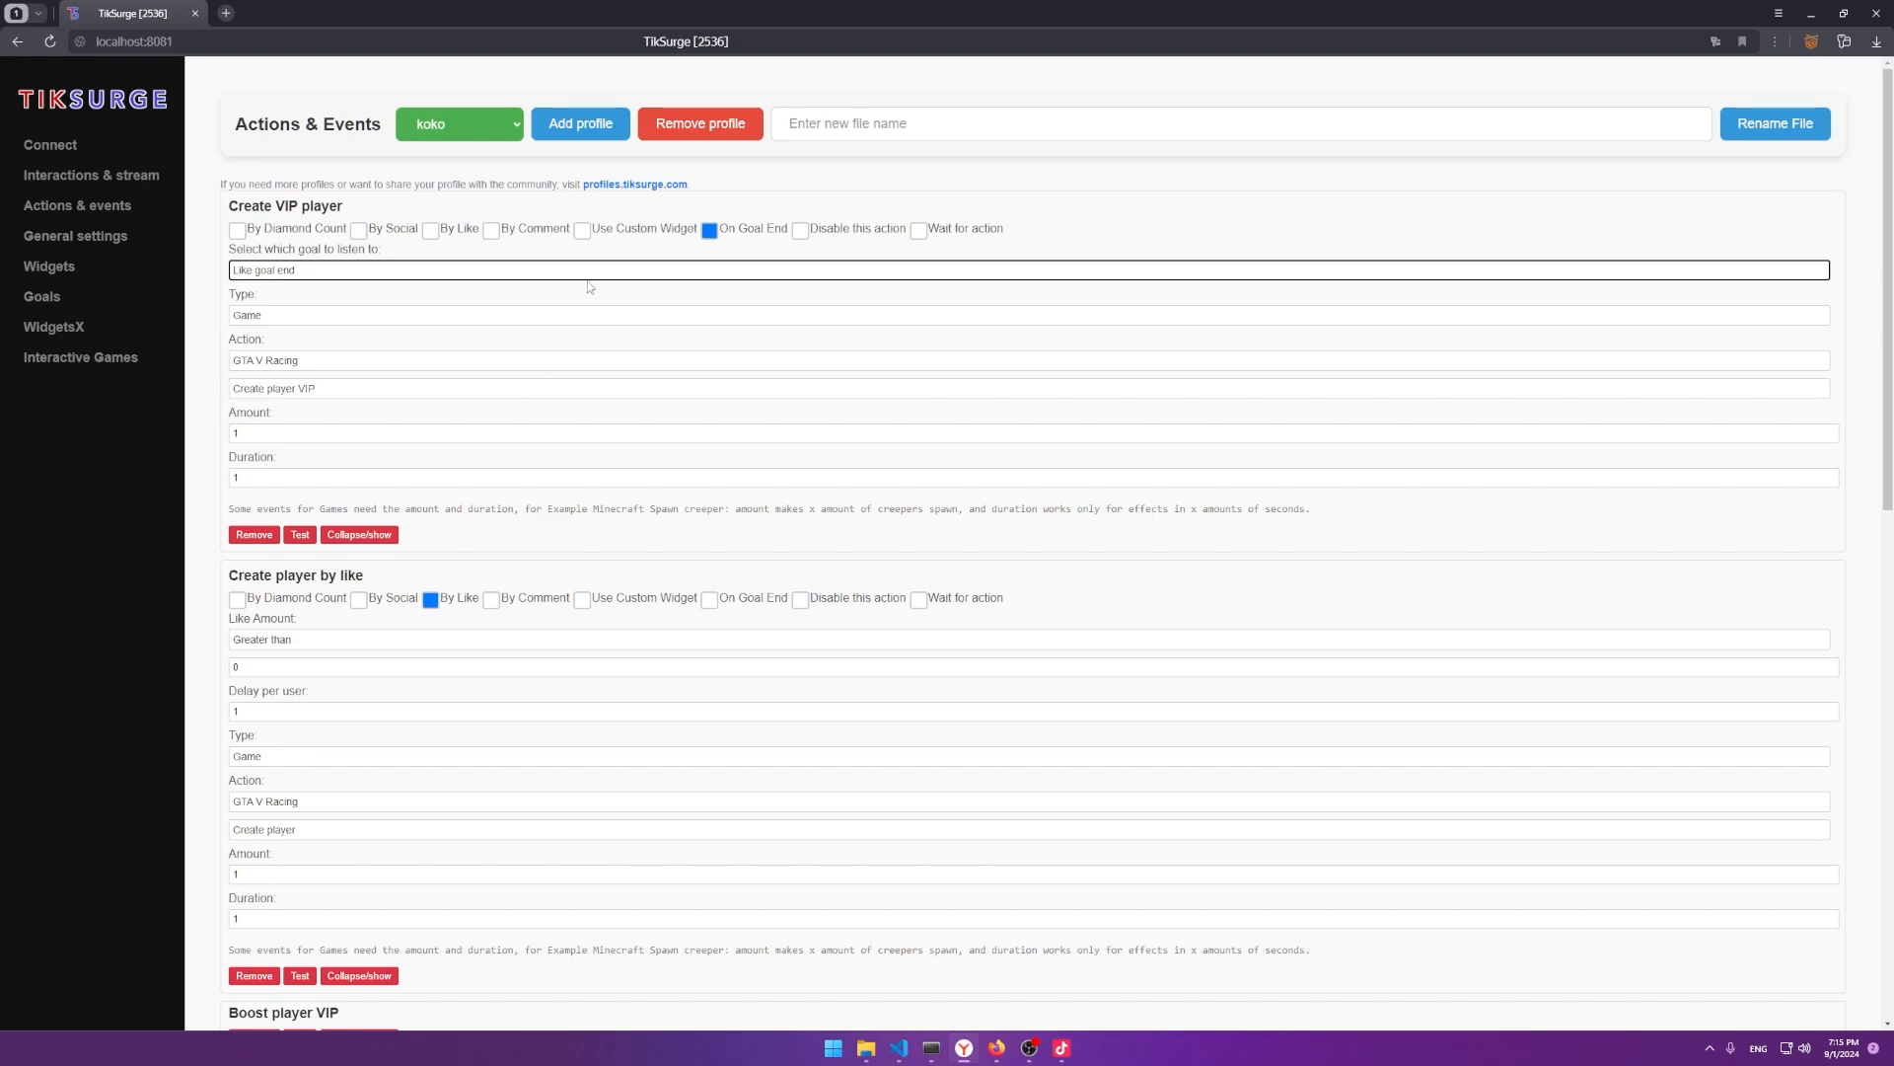
pyautogui.click(75, 235)
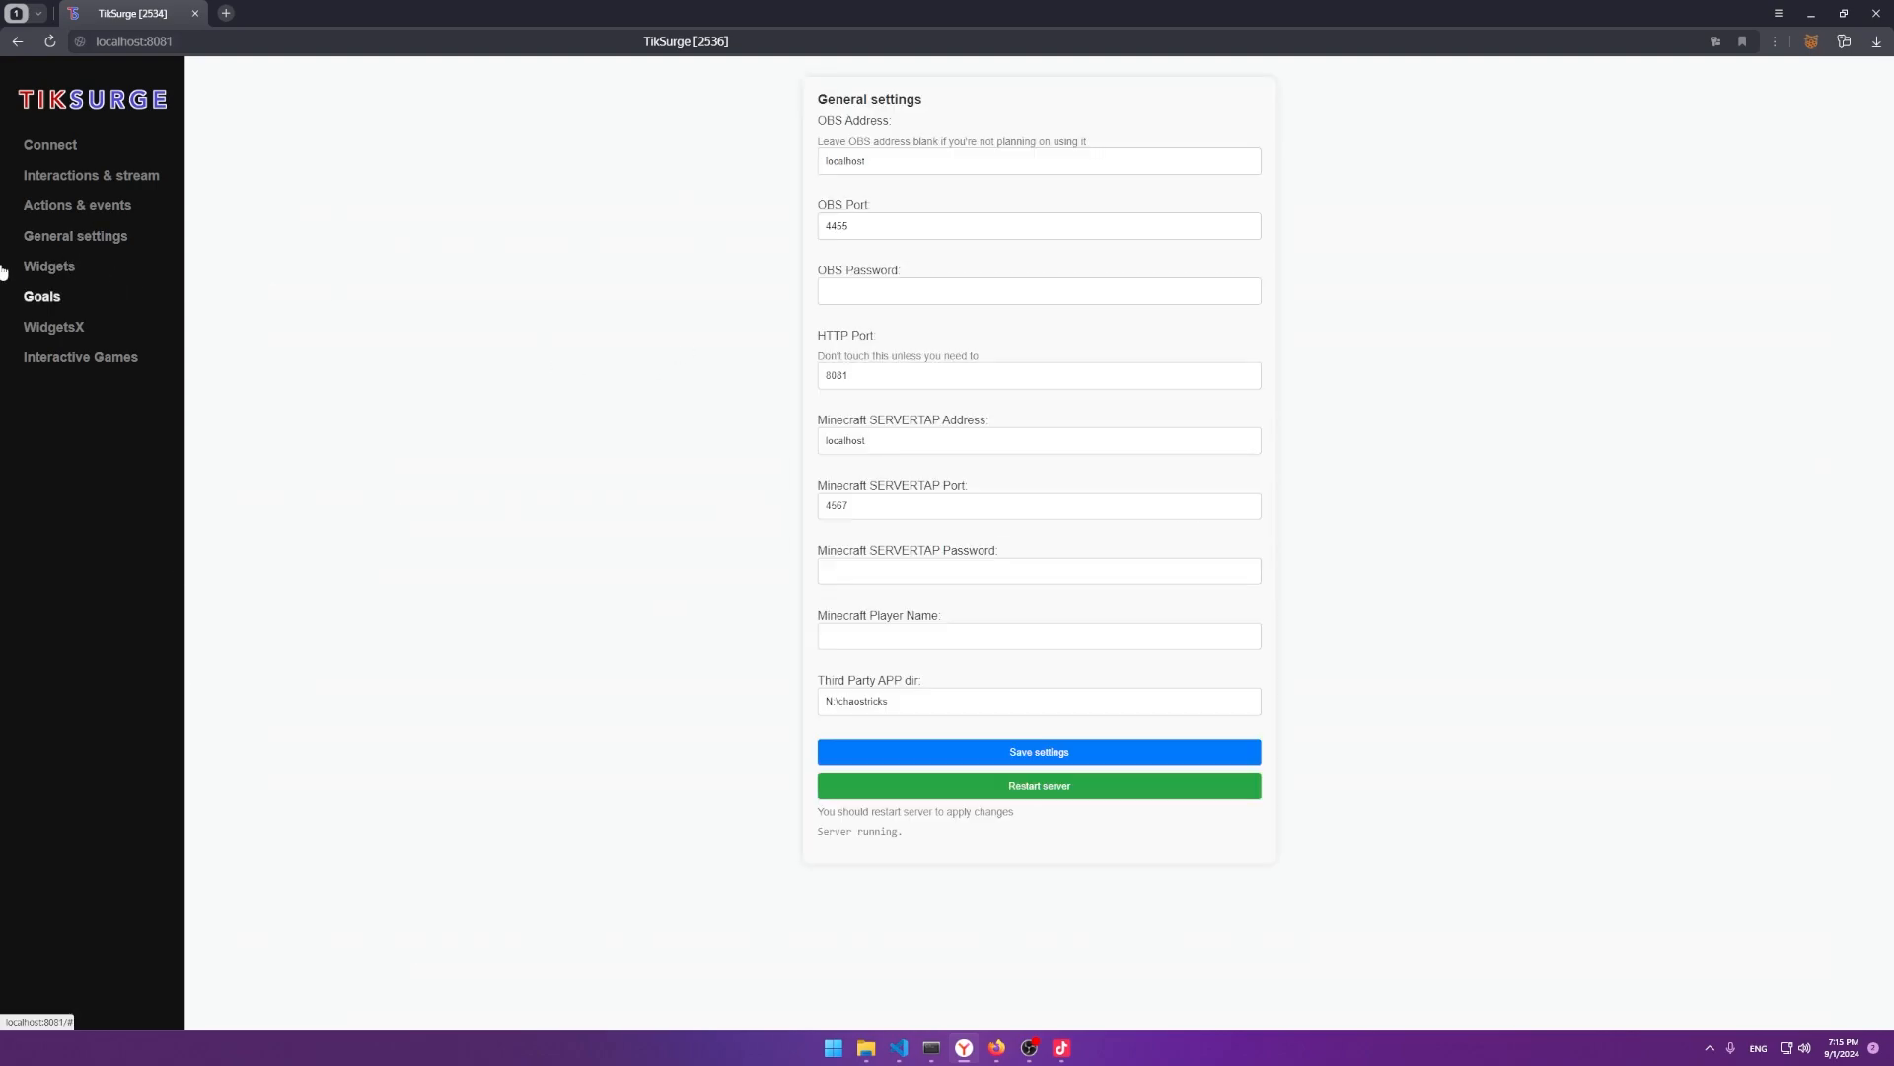
pyautogui.click(77, 218)
# Open the Likes goal customizer and replace its goal name with 'Like'.
pyautogui.click(47, 266)
pyautogui.click(45, 296)
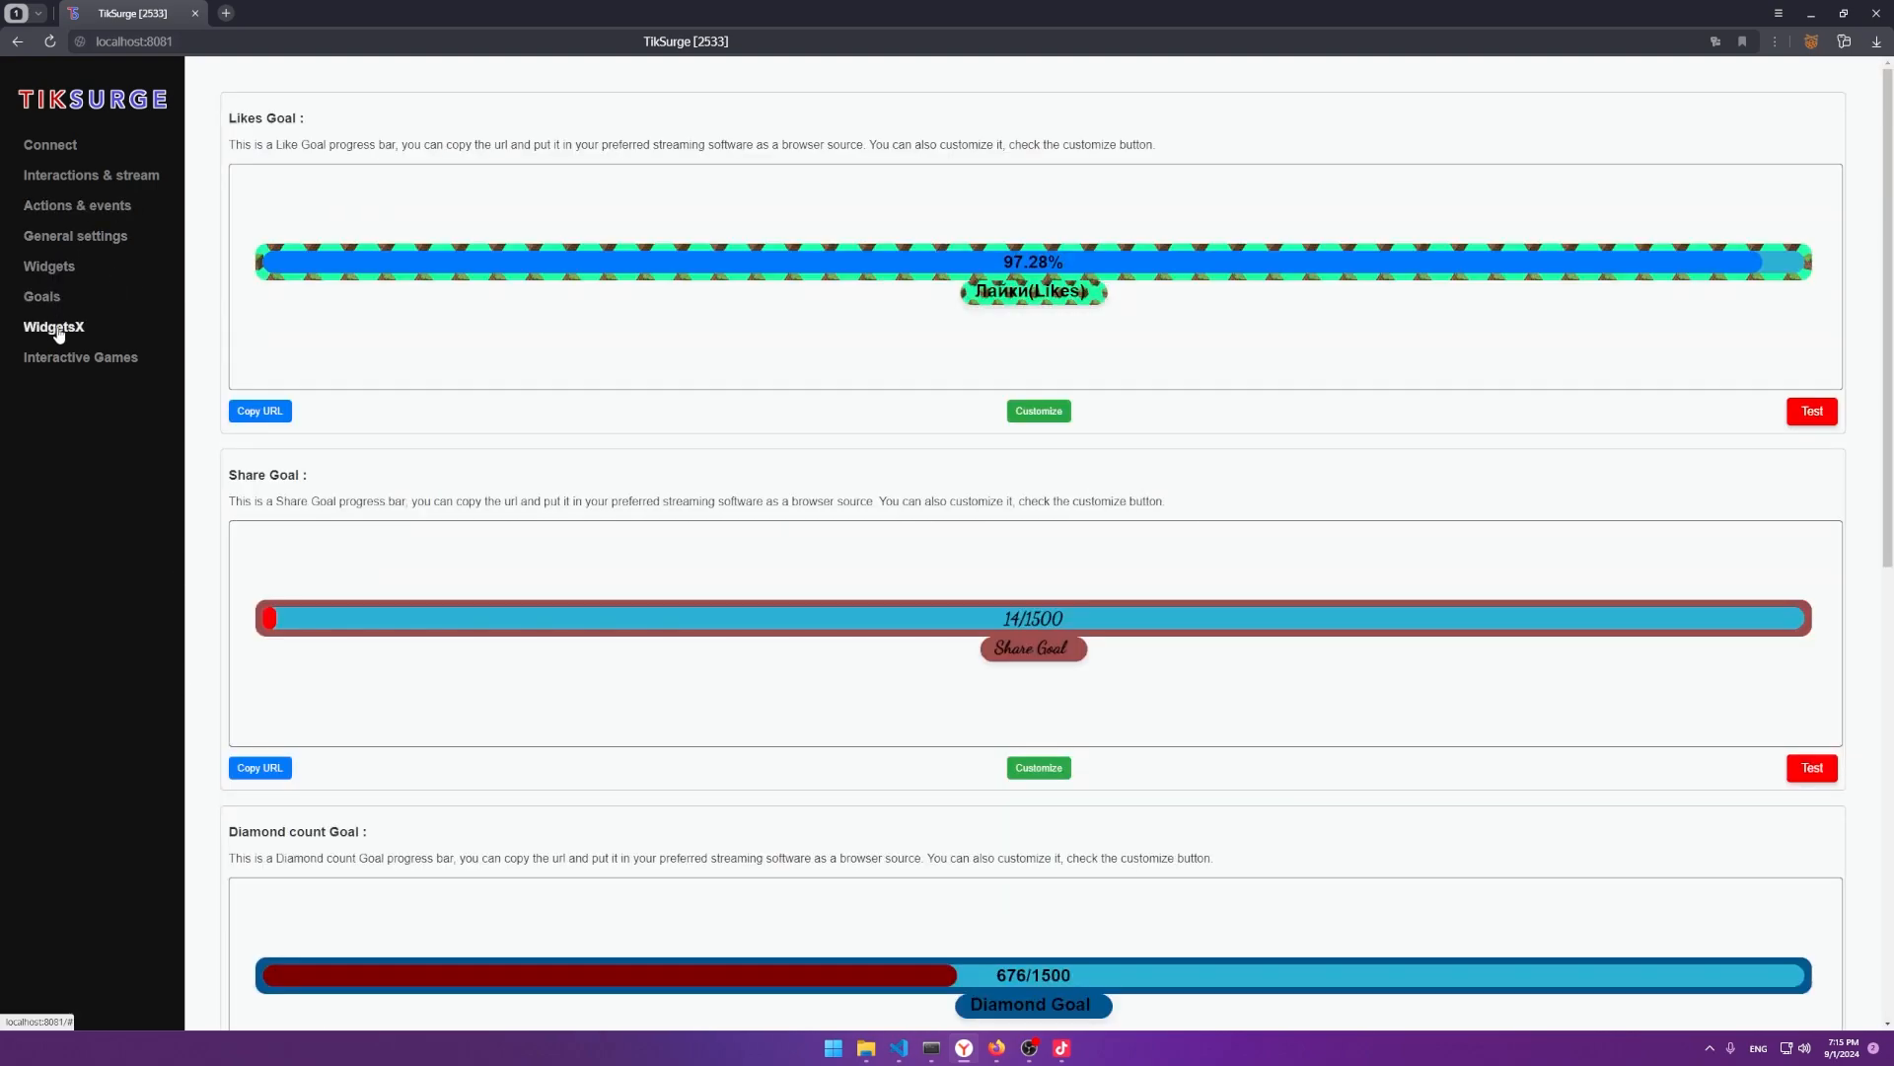
pyautogui.click(1039, 411)
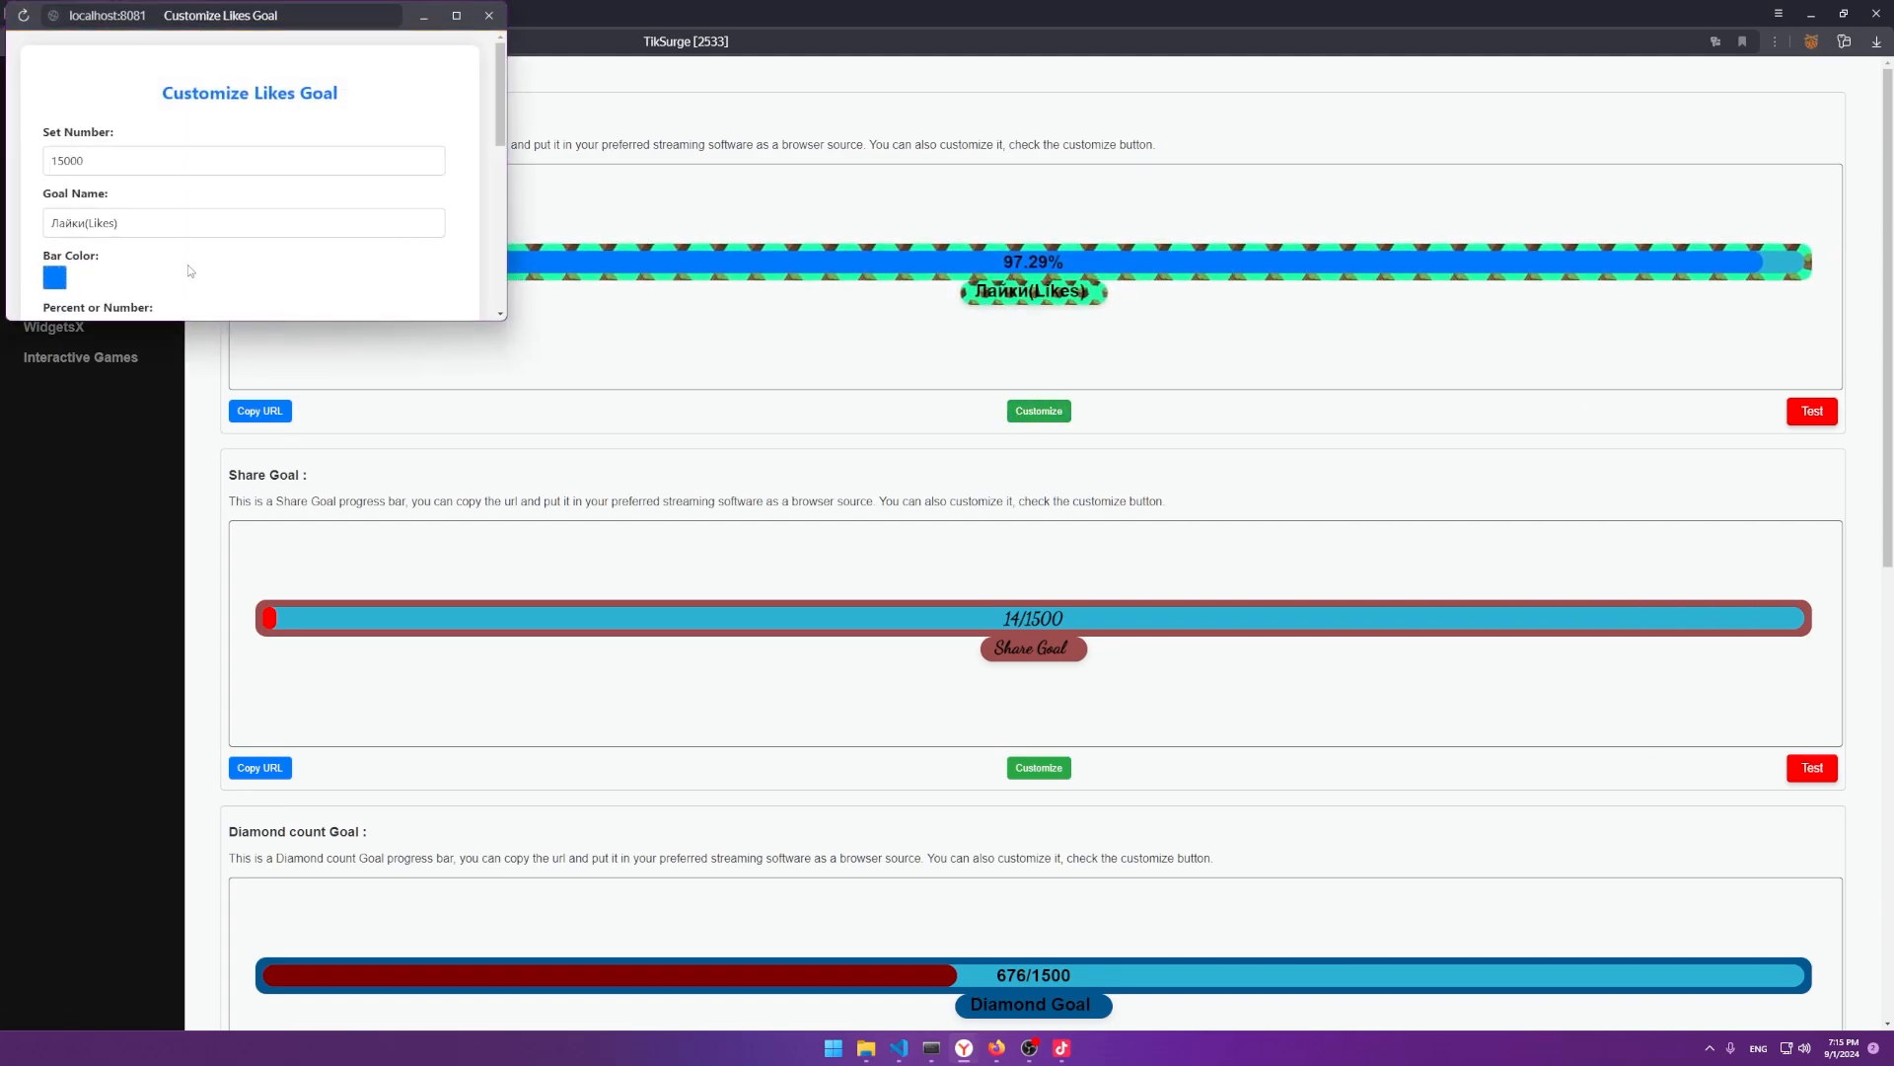
pyautogui.scroll(-3, 187, 264)
pyautogui.scroll(3, 187, 265)
pyautogui.click(147, 212)
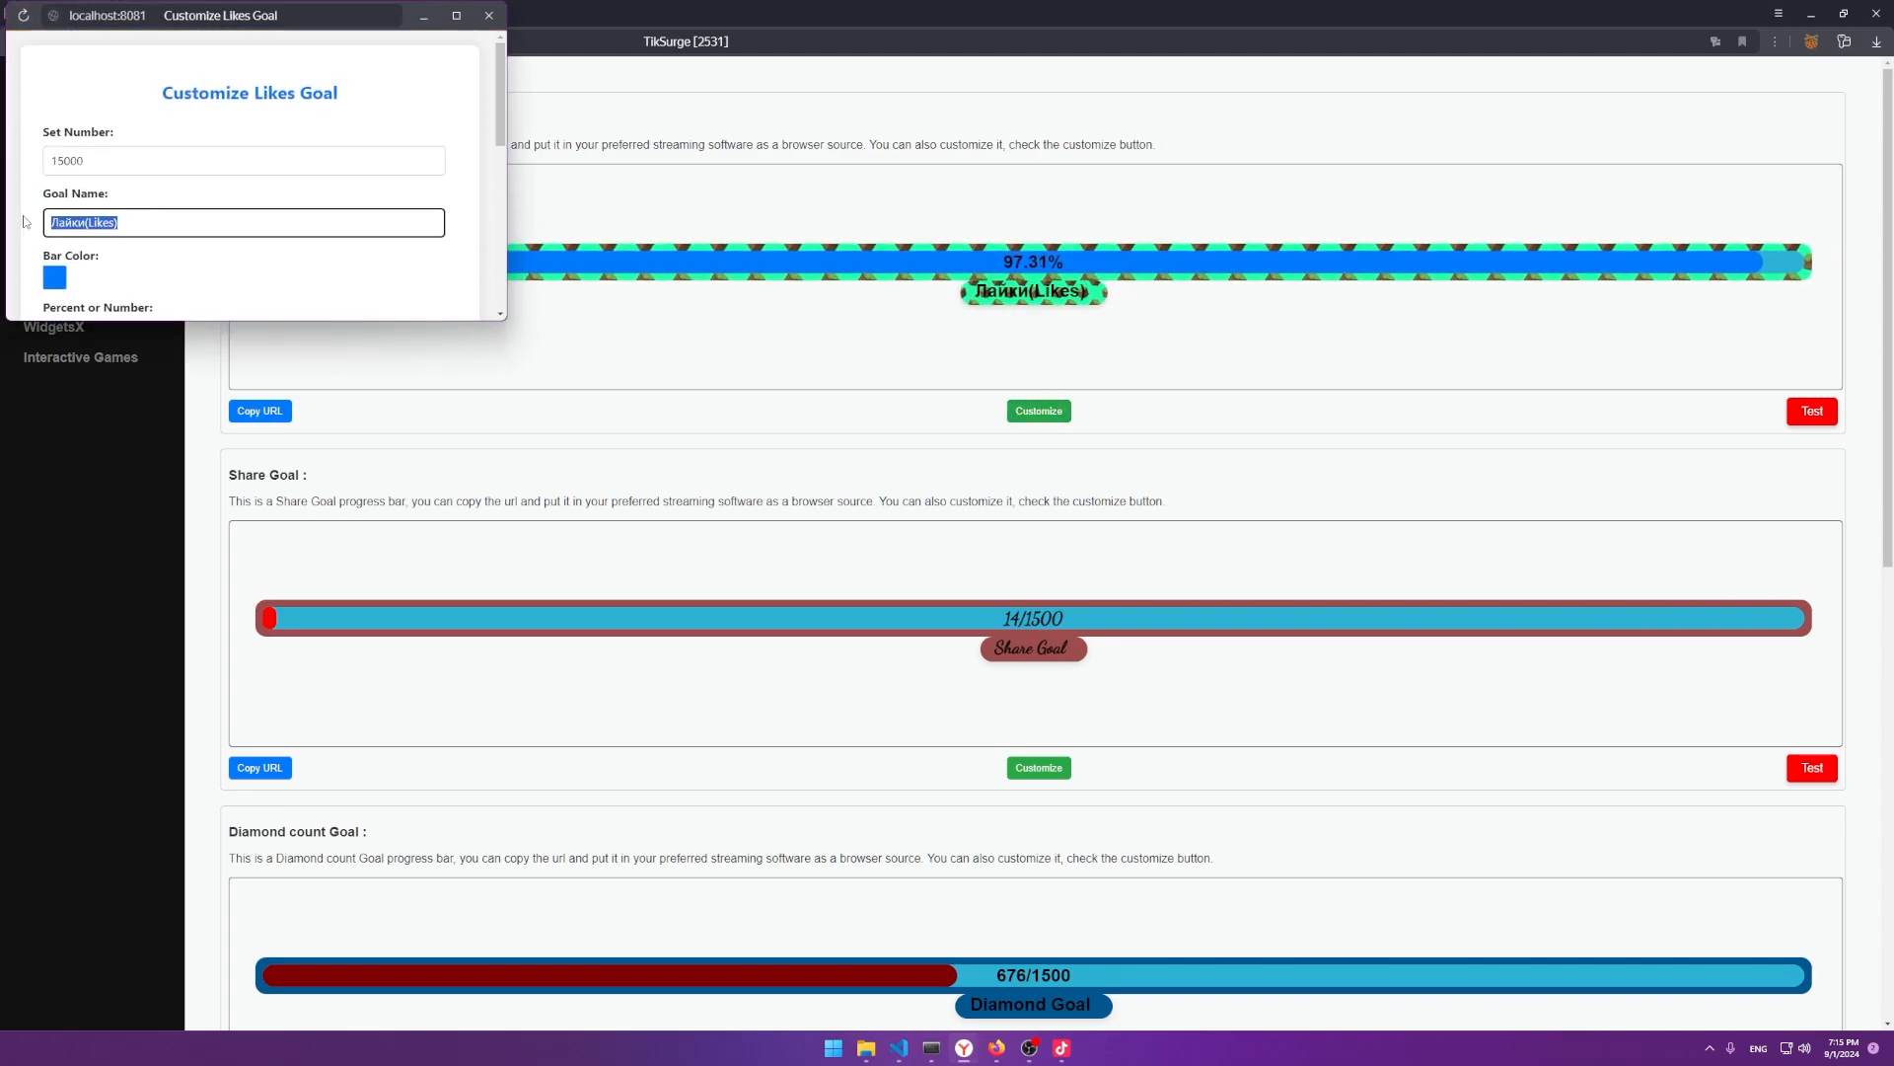
pyautogui.press('Return')
pyautogui.press('Return')
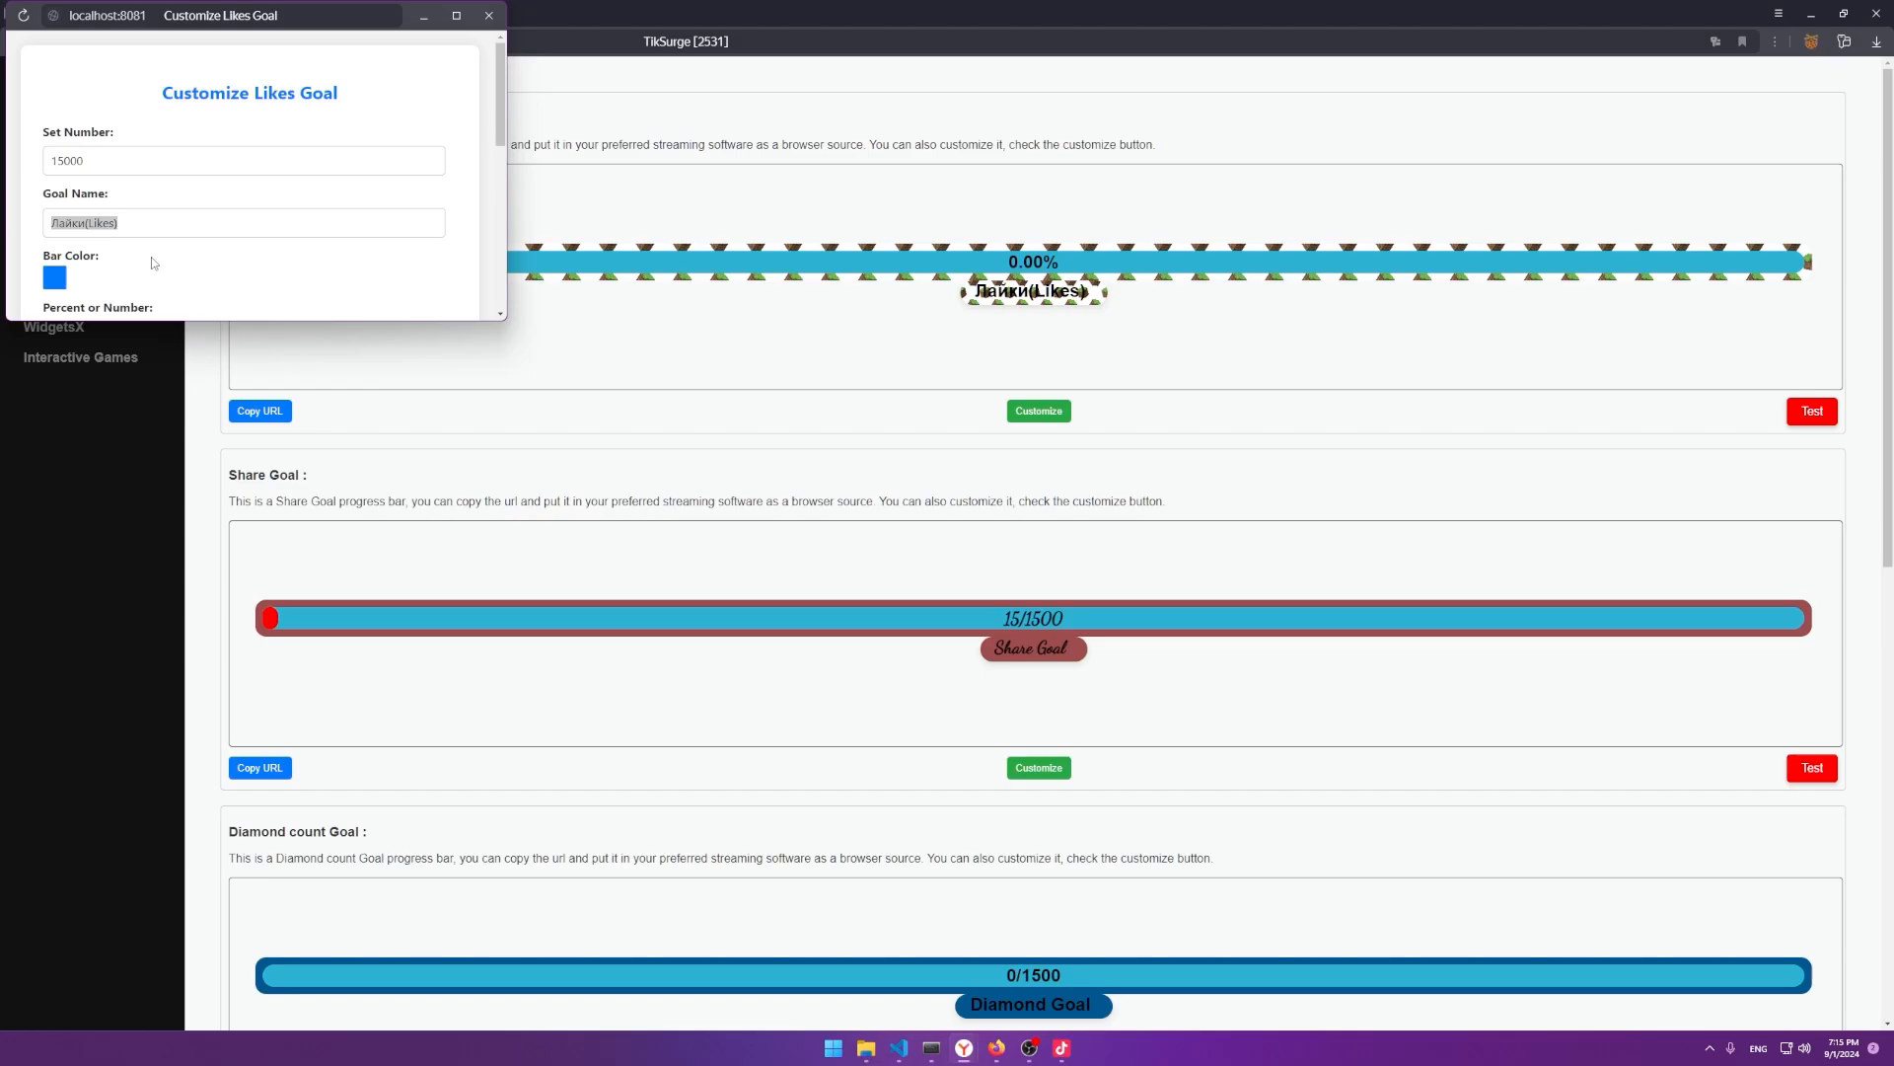
pyautogui.press('BackSpace')
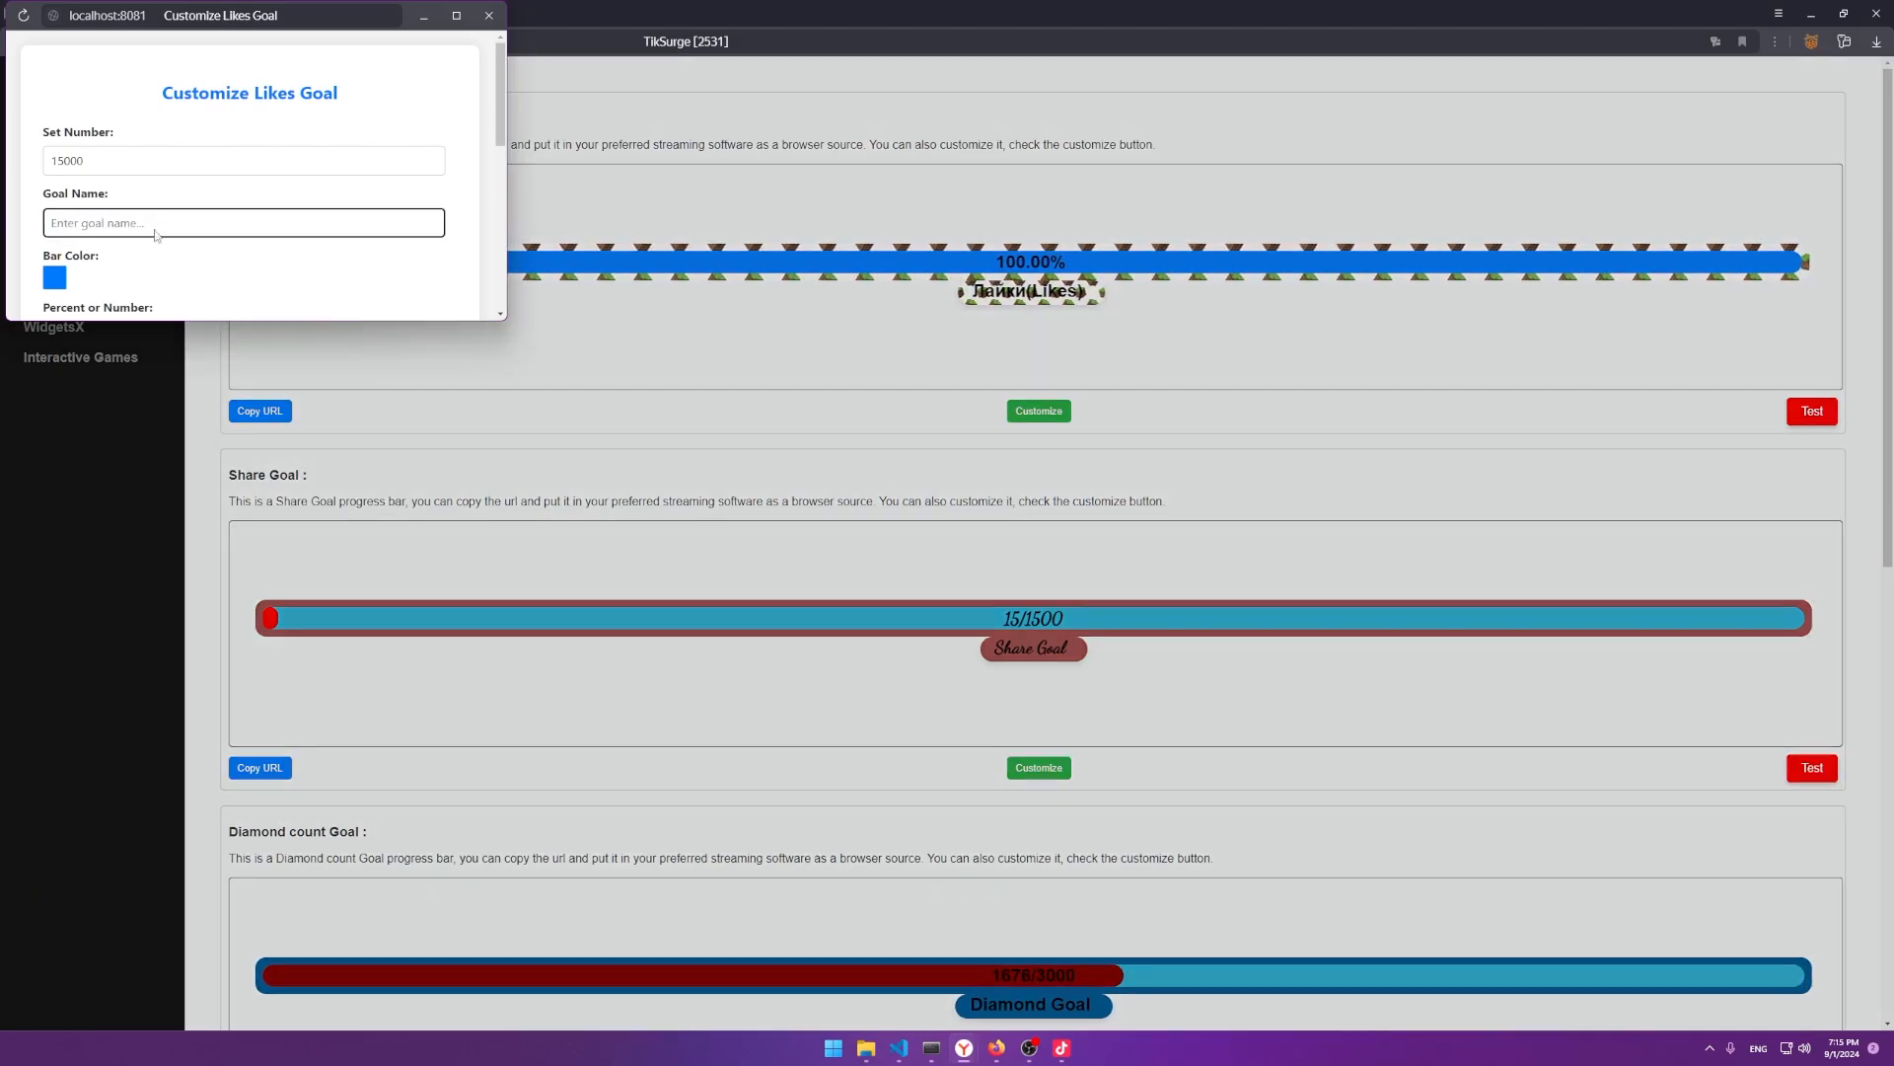
pyautogui.press('Return')
pyautogui.press('Return')
pyautogui.click(155, 234)
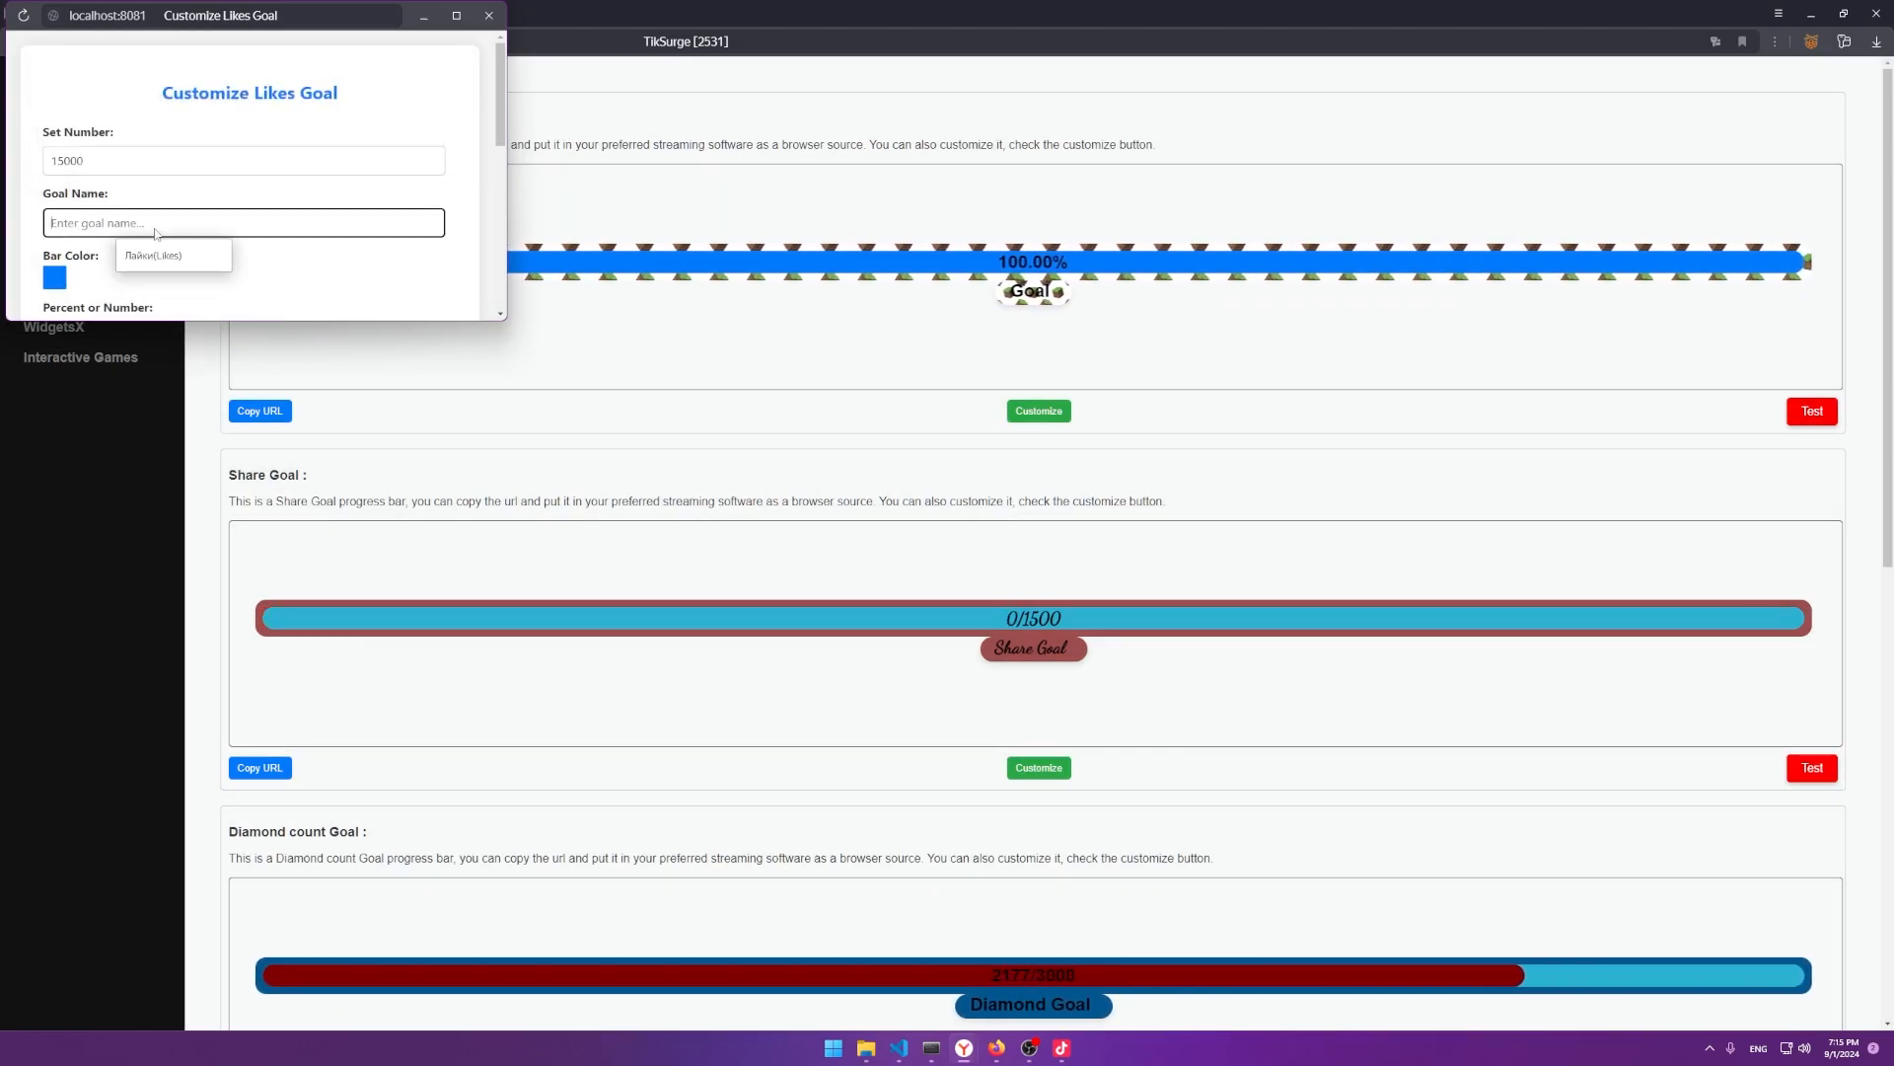
pyautogui.write('Like')
# Change the Likes goal bar colour from blue to a bright green.
pyautogui.scroll(-1, 83, 202)
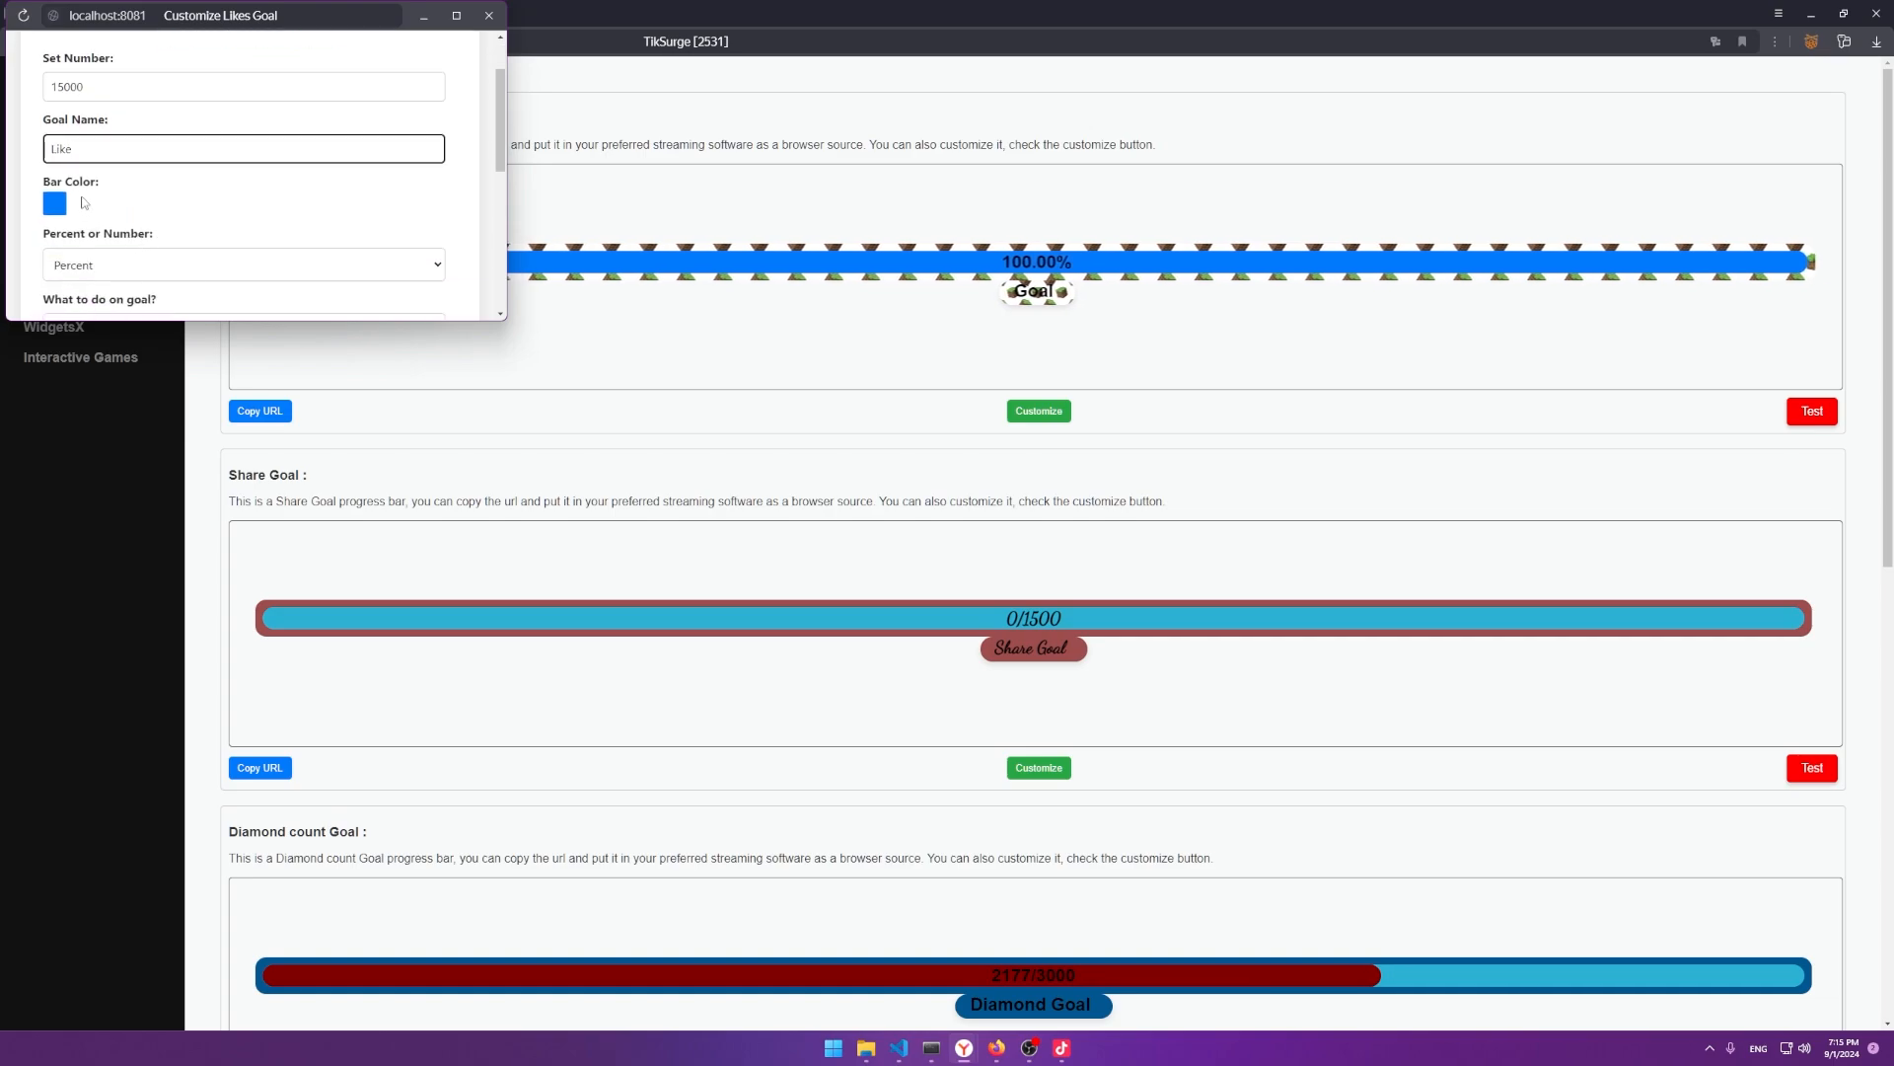
pyautogui.click(59, 204)
pyautogui.click(267, 232)
pyautogui.scroll(-1, 266, 234)
pyautogui.click(274, 237)
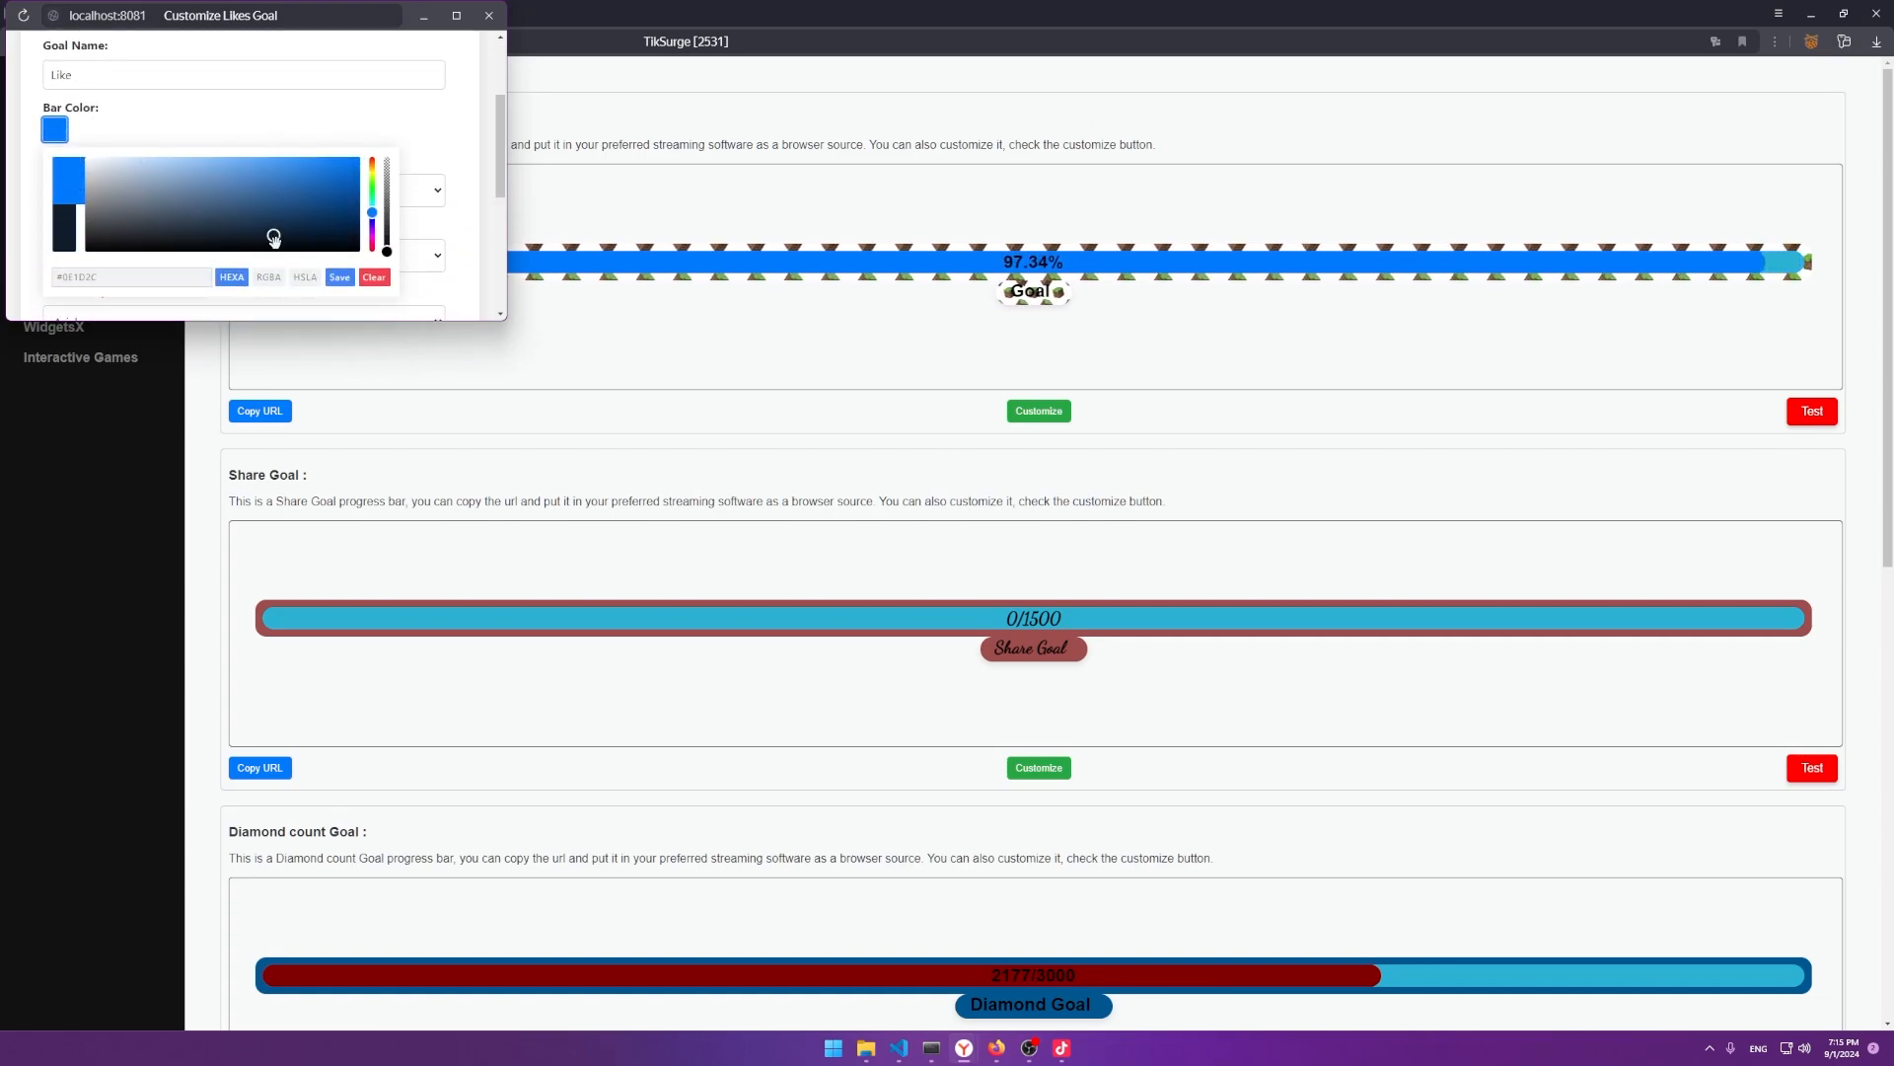
pyautogui.moveTo(371, 212); pyautogui.dragTo(372, 194)
pyautogui.click(346, 180)
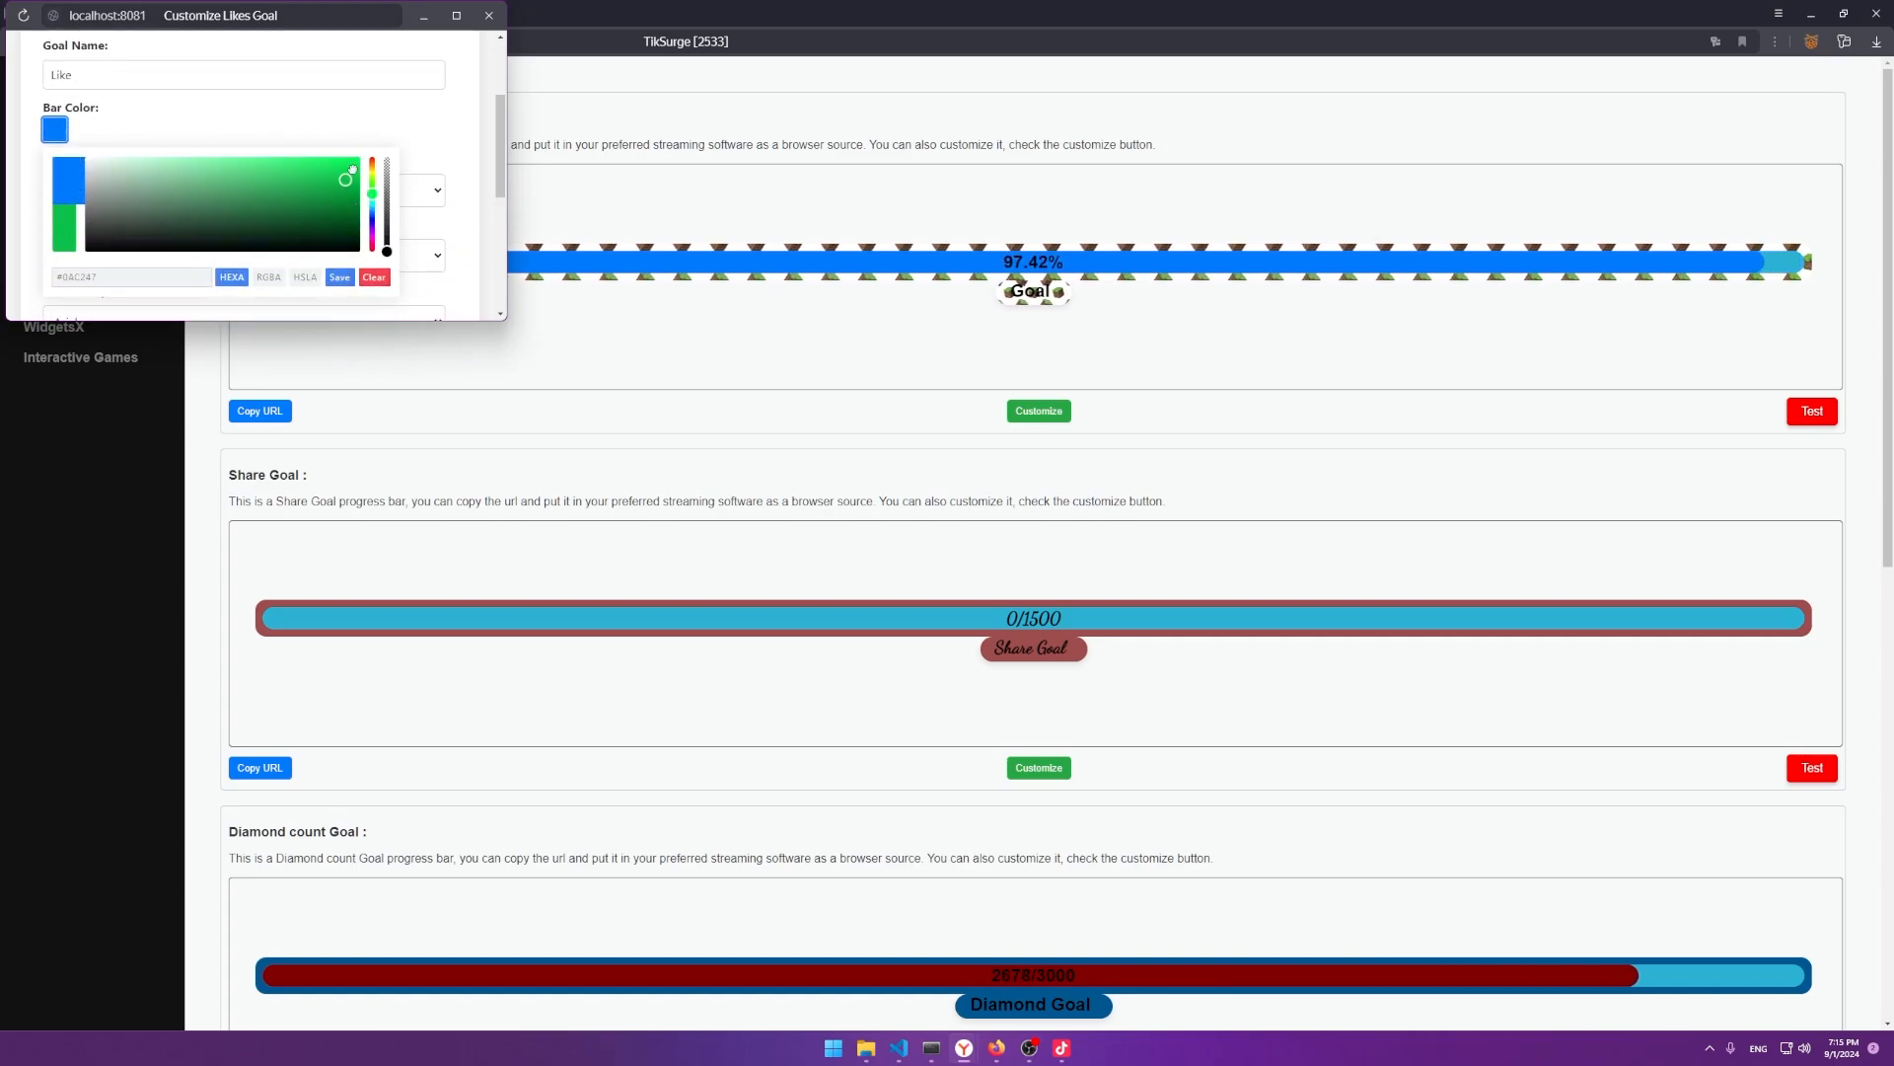
pyautogui.click(335, 278)
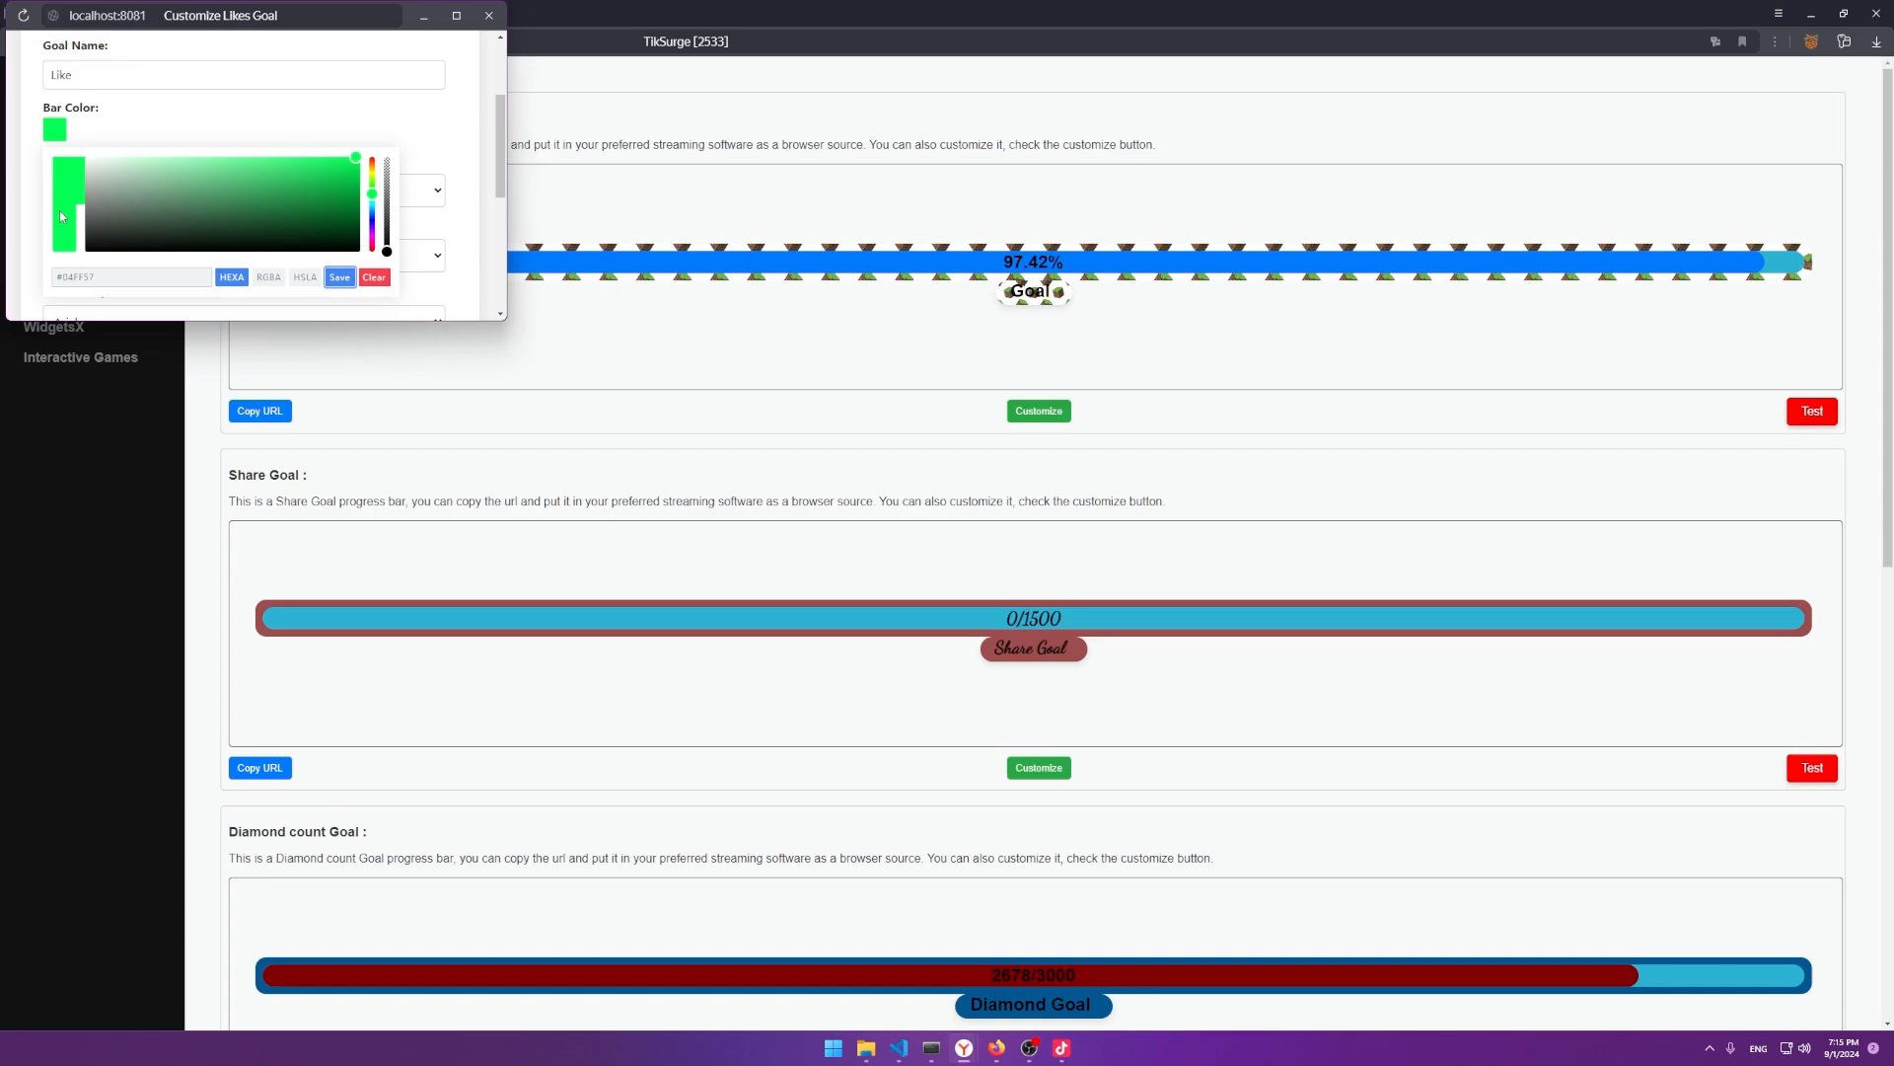
pyautogui.click(345, 311)
pyautogui.click(164, 242)
pyautogui.scroll(-2, 91, 238)
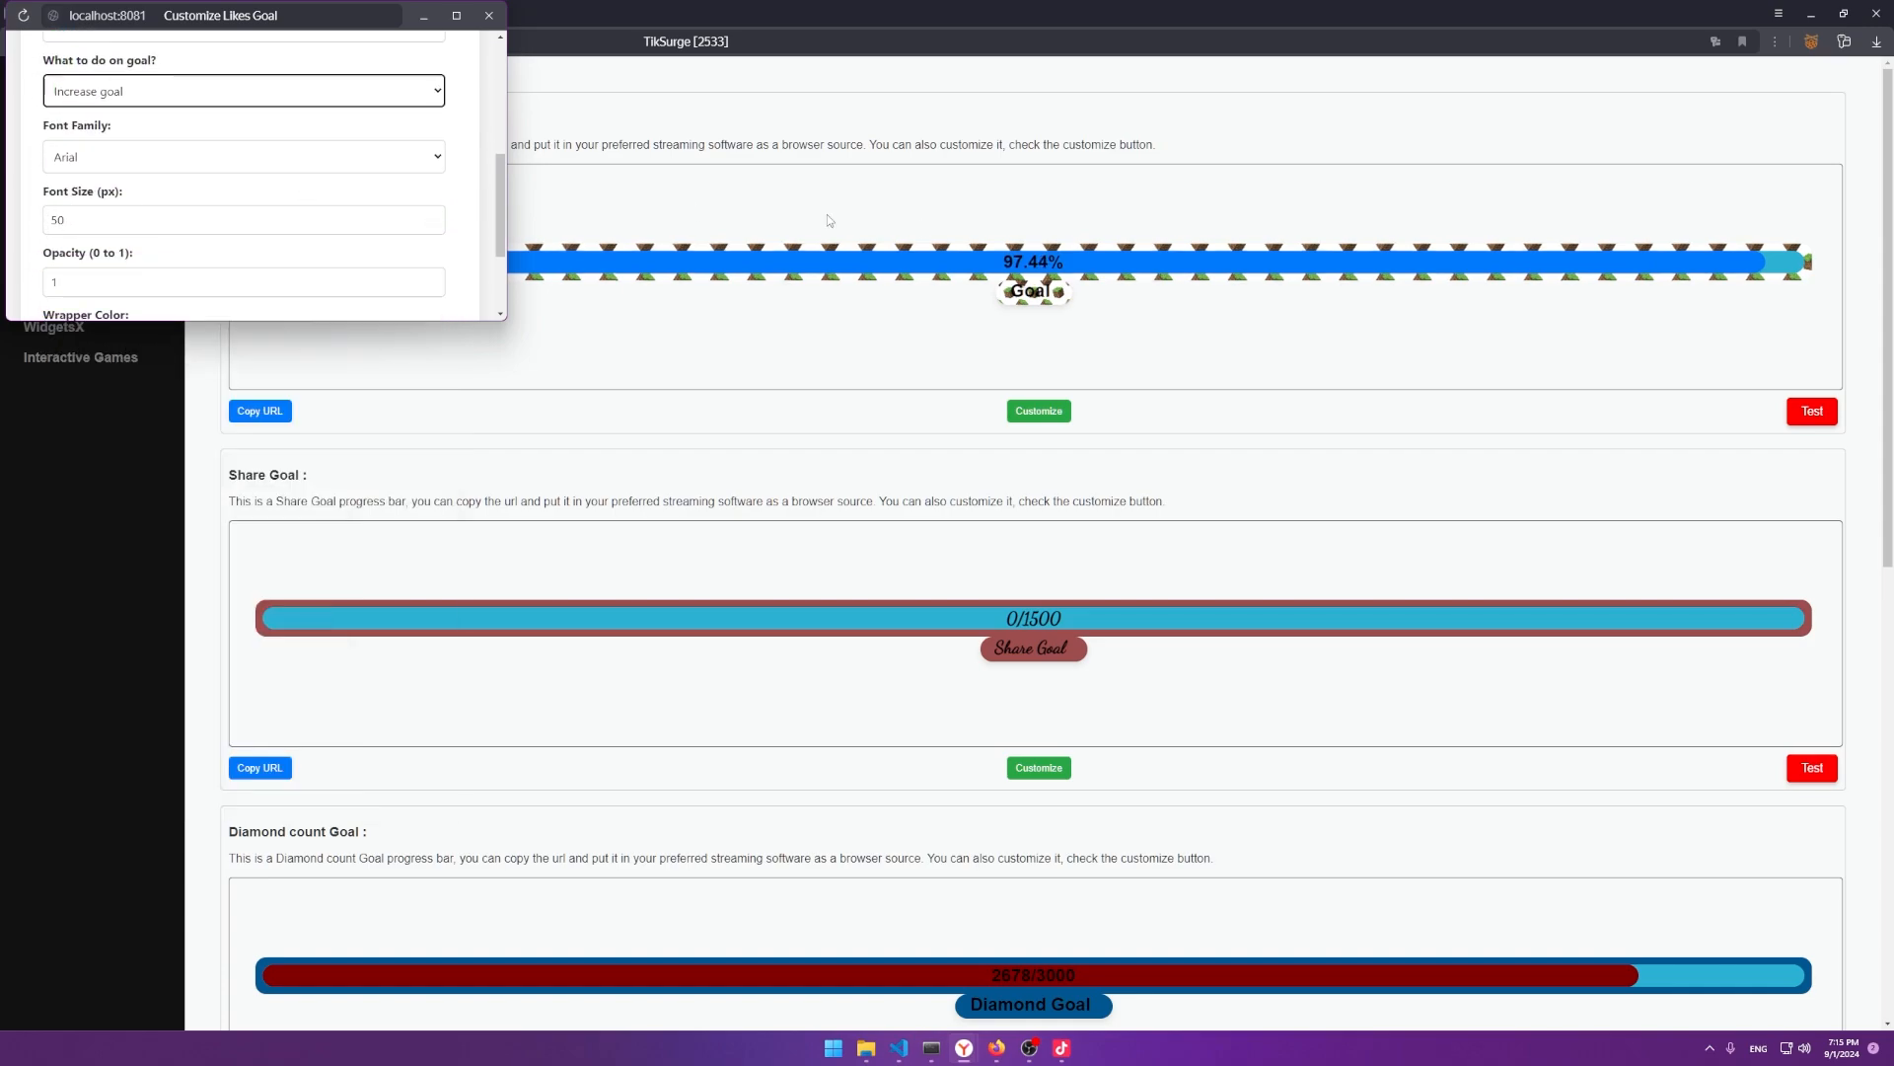
# Set the Likes goal font to Luckiest Guy and its opacity to 0.5.
pyautogui.click(126, 99)
pyautogui.click(126, 99)
pyautogui.click(116, 163)
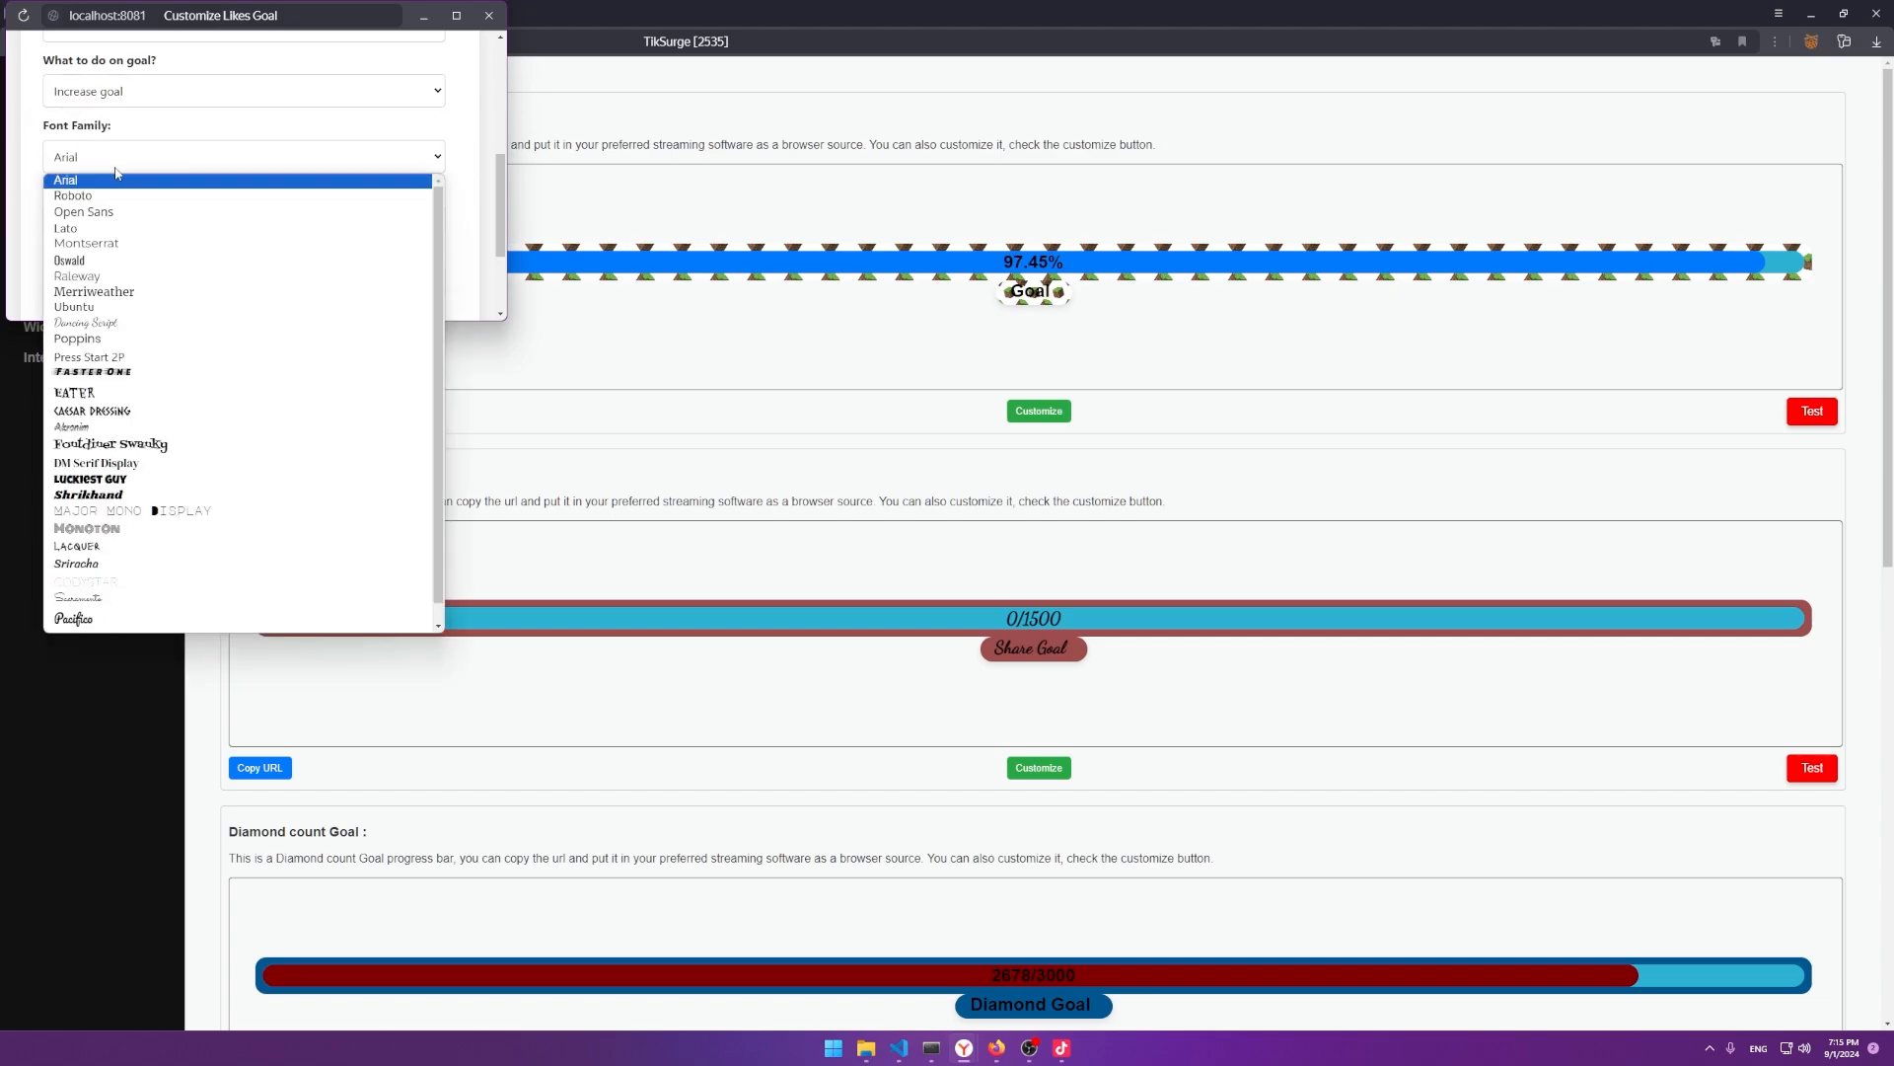
pyautogui.click(116, 479)
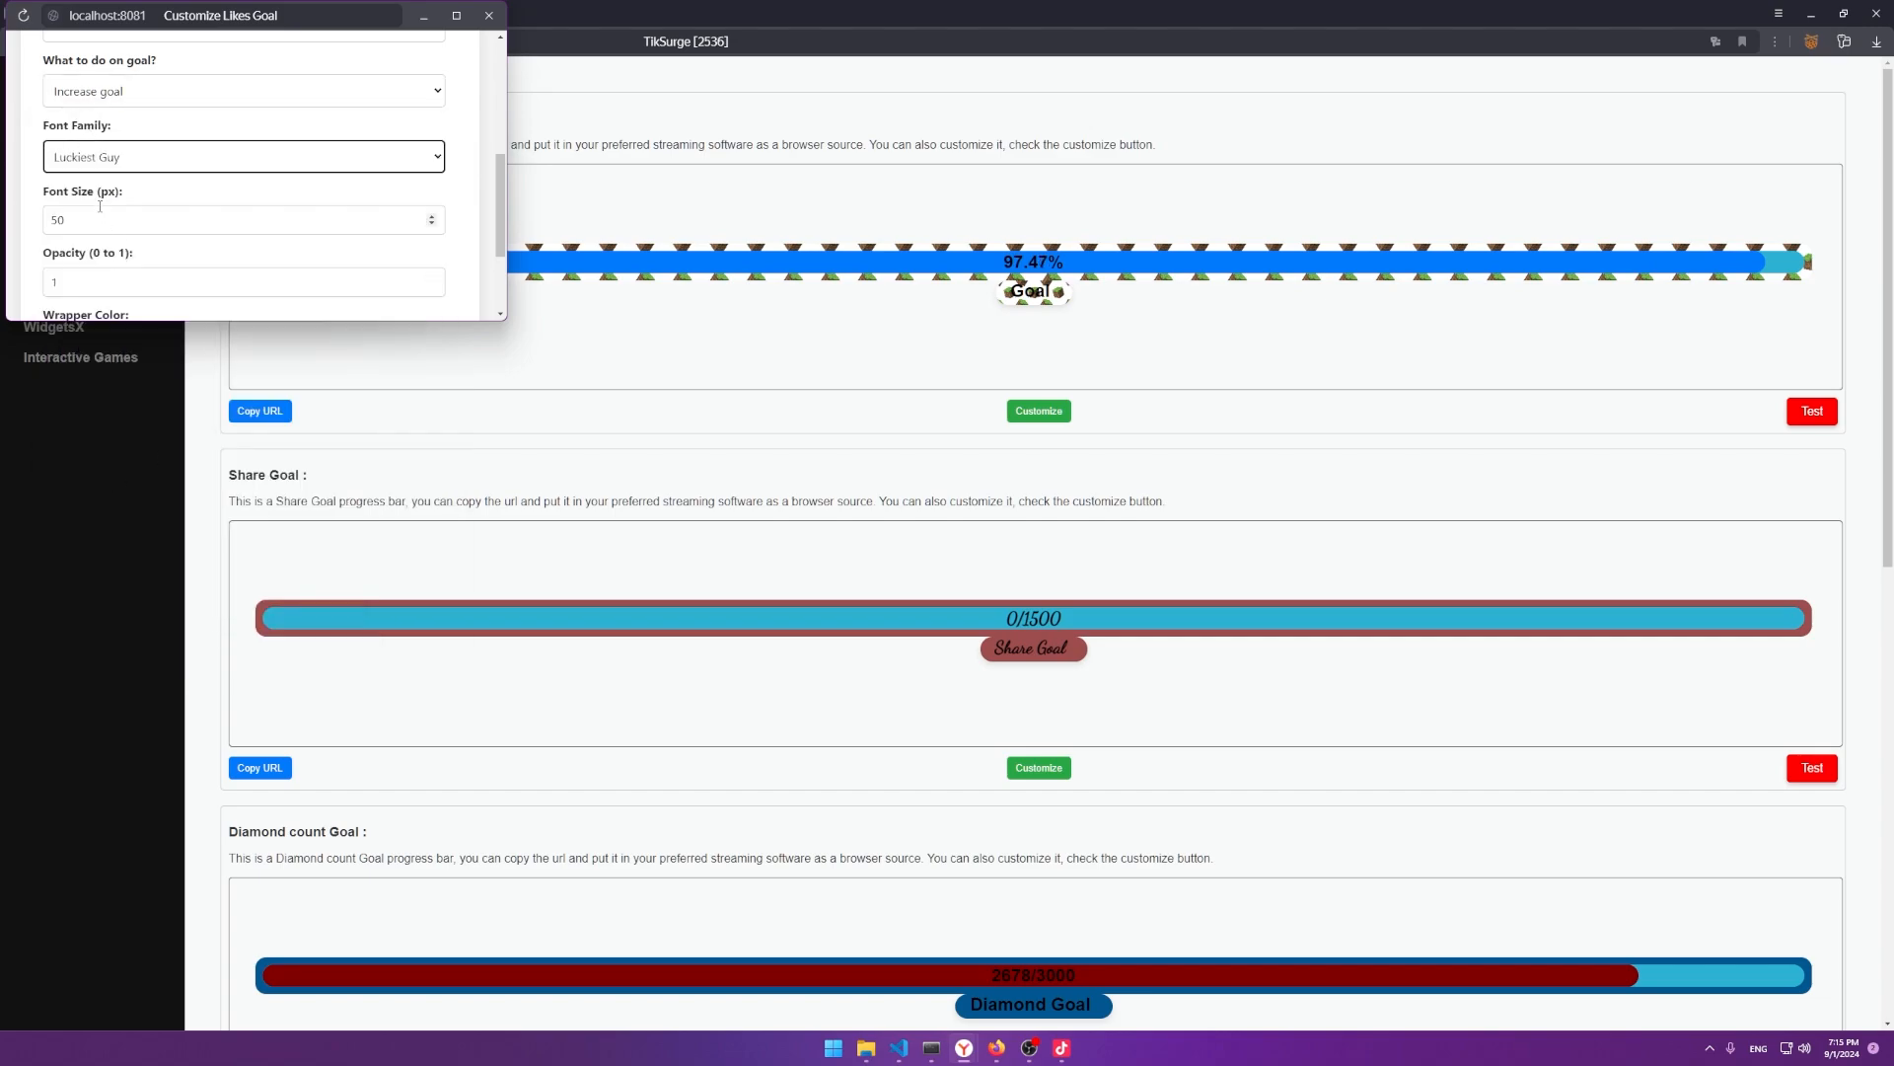
pyautogui.scroll(-3, 106, 191)
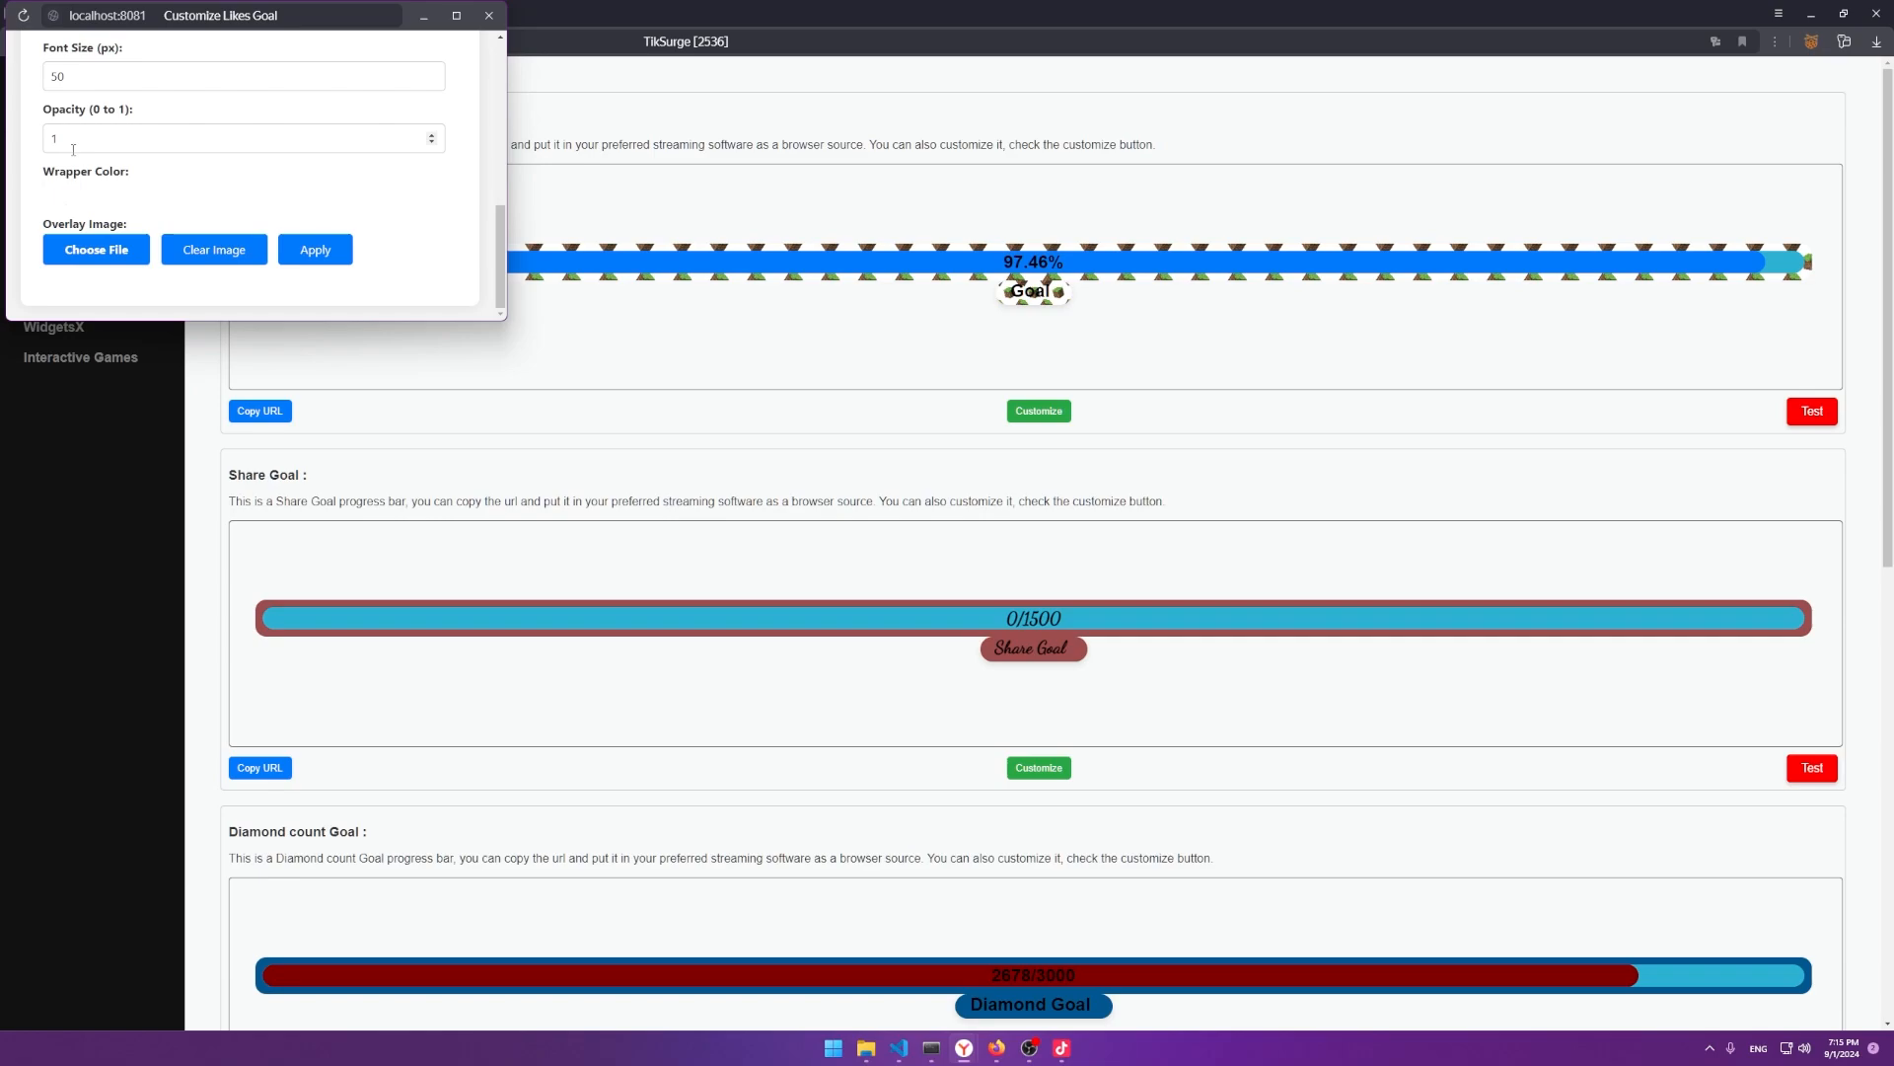
pyautogui.doubleClick(73, 148)
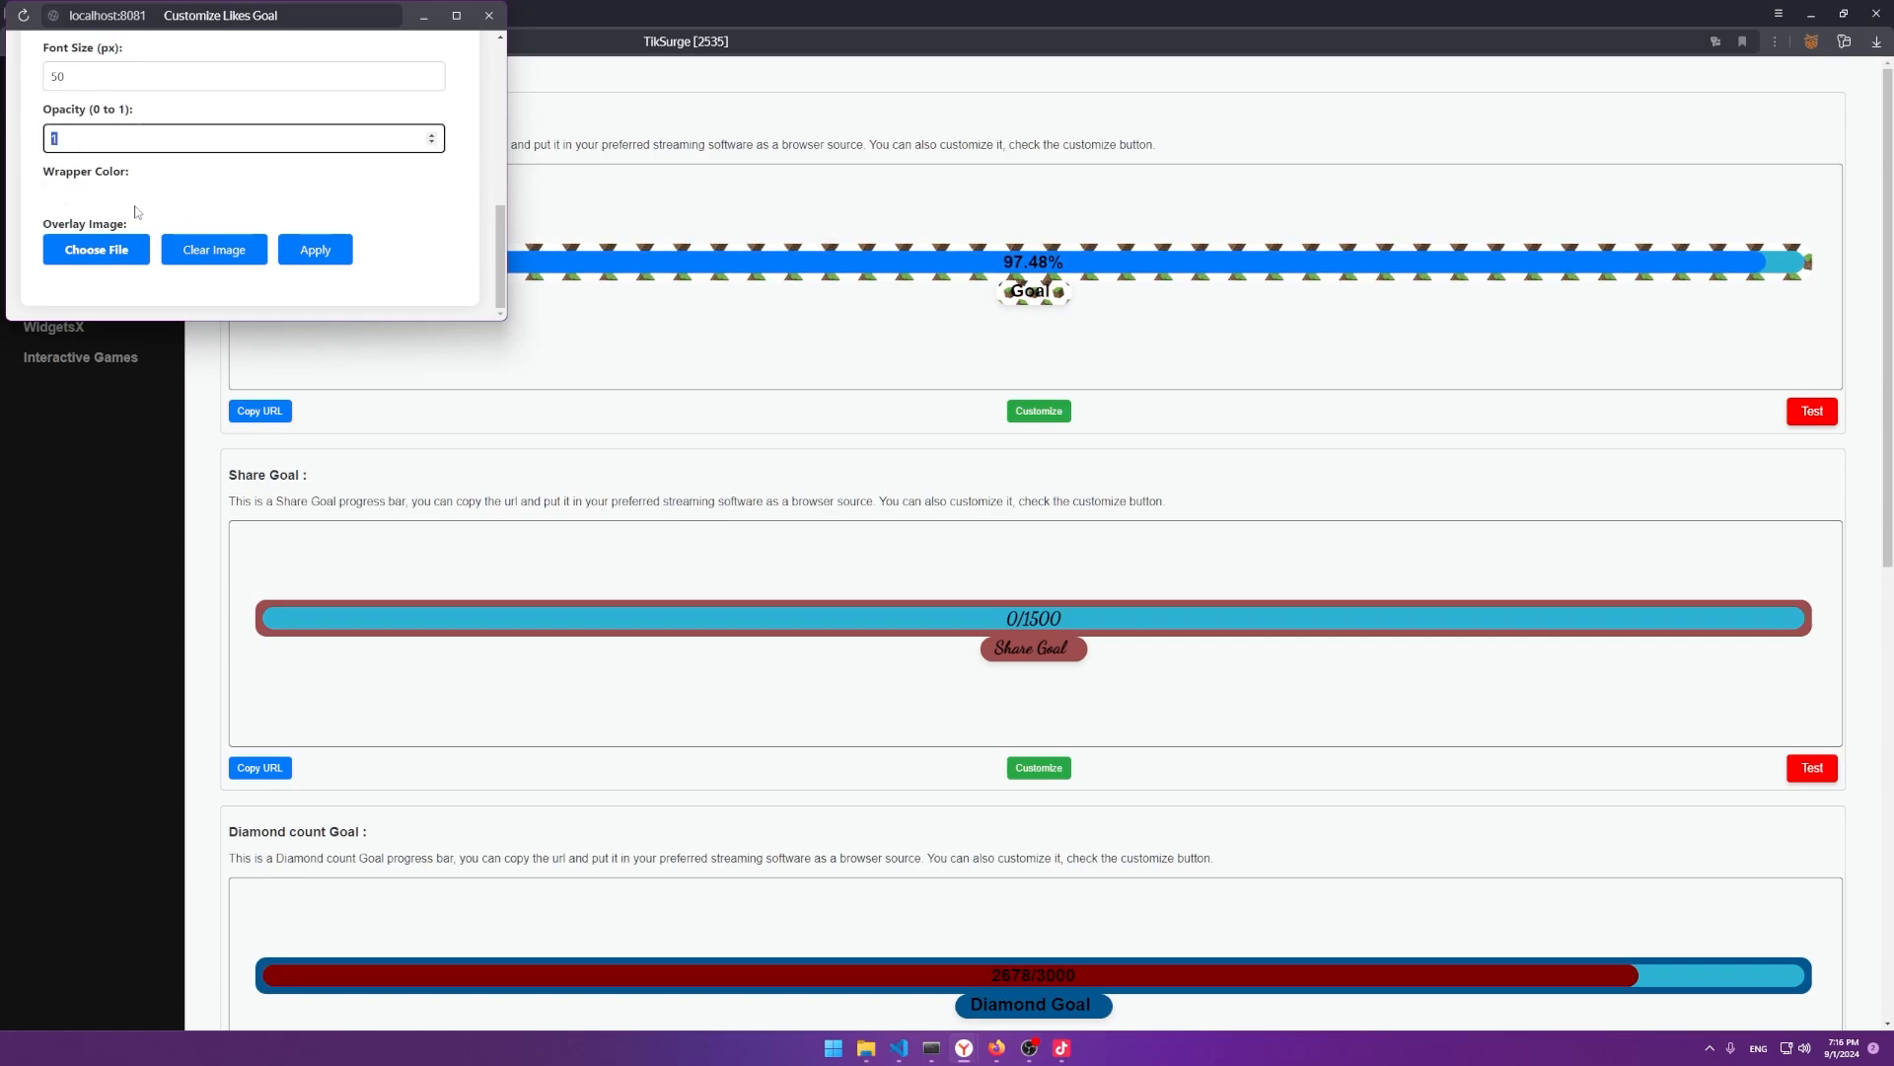
pyautogui.click(31, 185)
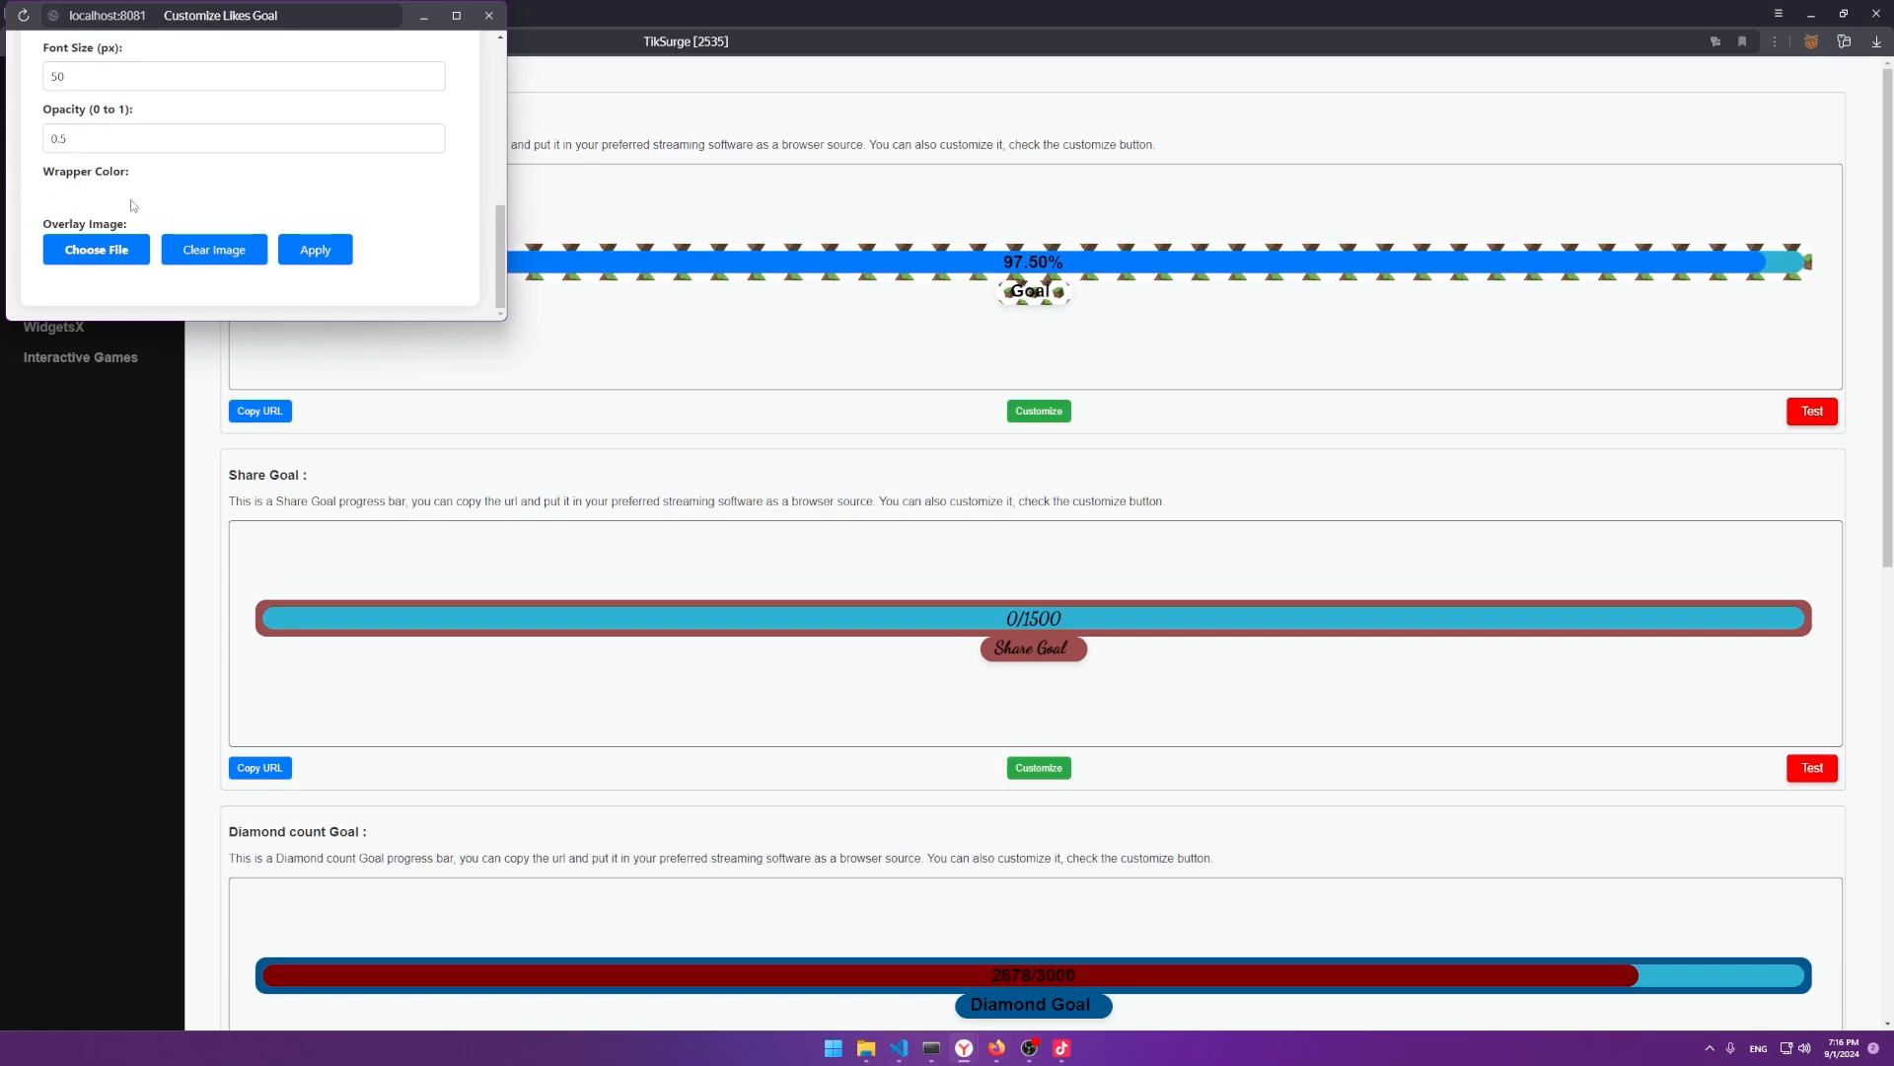
# Pick a dark red wrapper colour, apply the Likes goal changes, and close the customizer.
pyautogui.click(68, 200)
pyautogui.moveTo(144, 79); pyautogui.dragTo(372, 46)
pyautogui.click(356, 79)
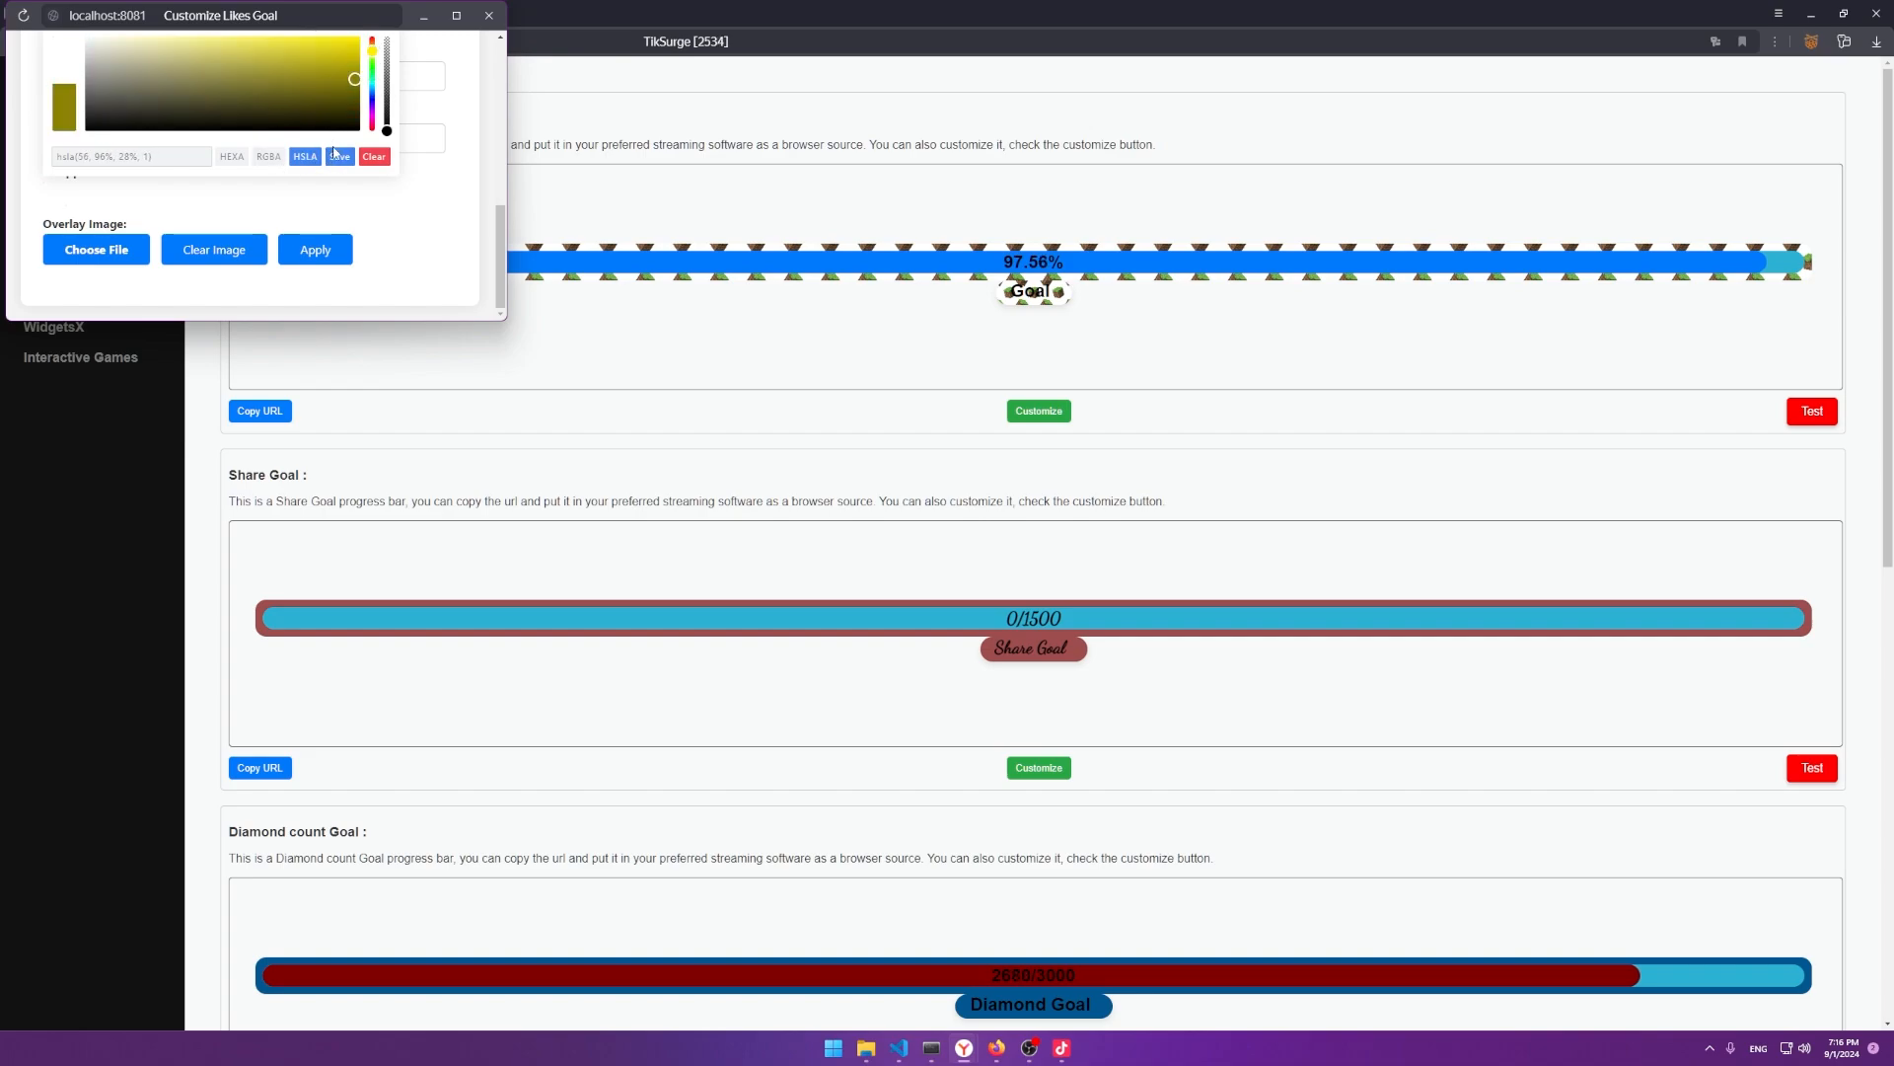
pyautogui.moveTo(372, 111); pyautogui.dragTo(367, 162)
pyautogui.click(336, 162)
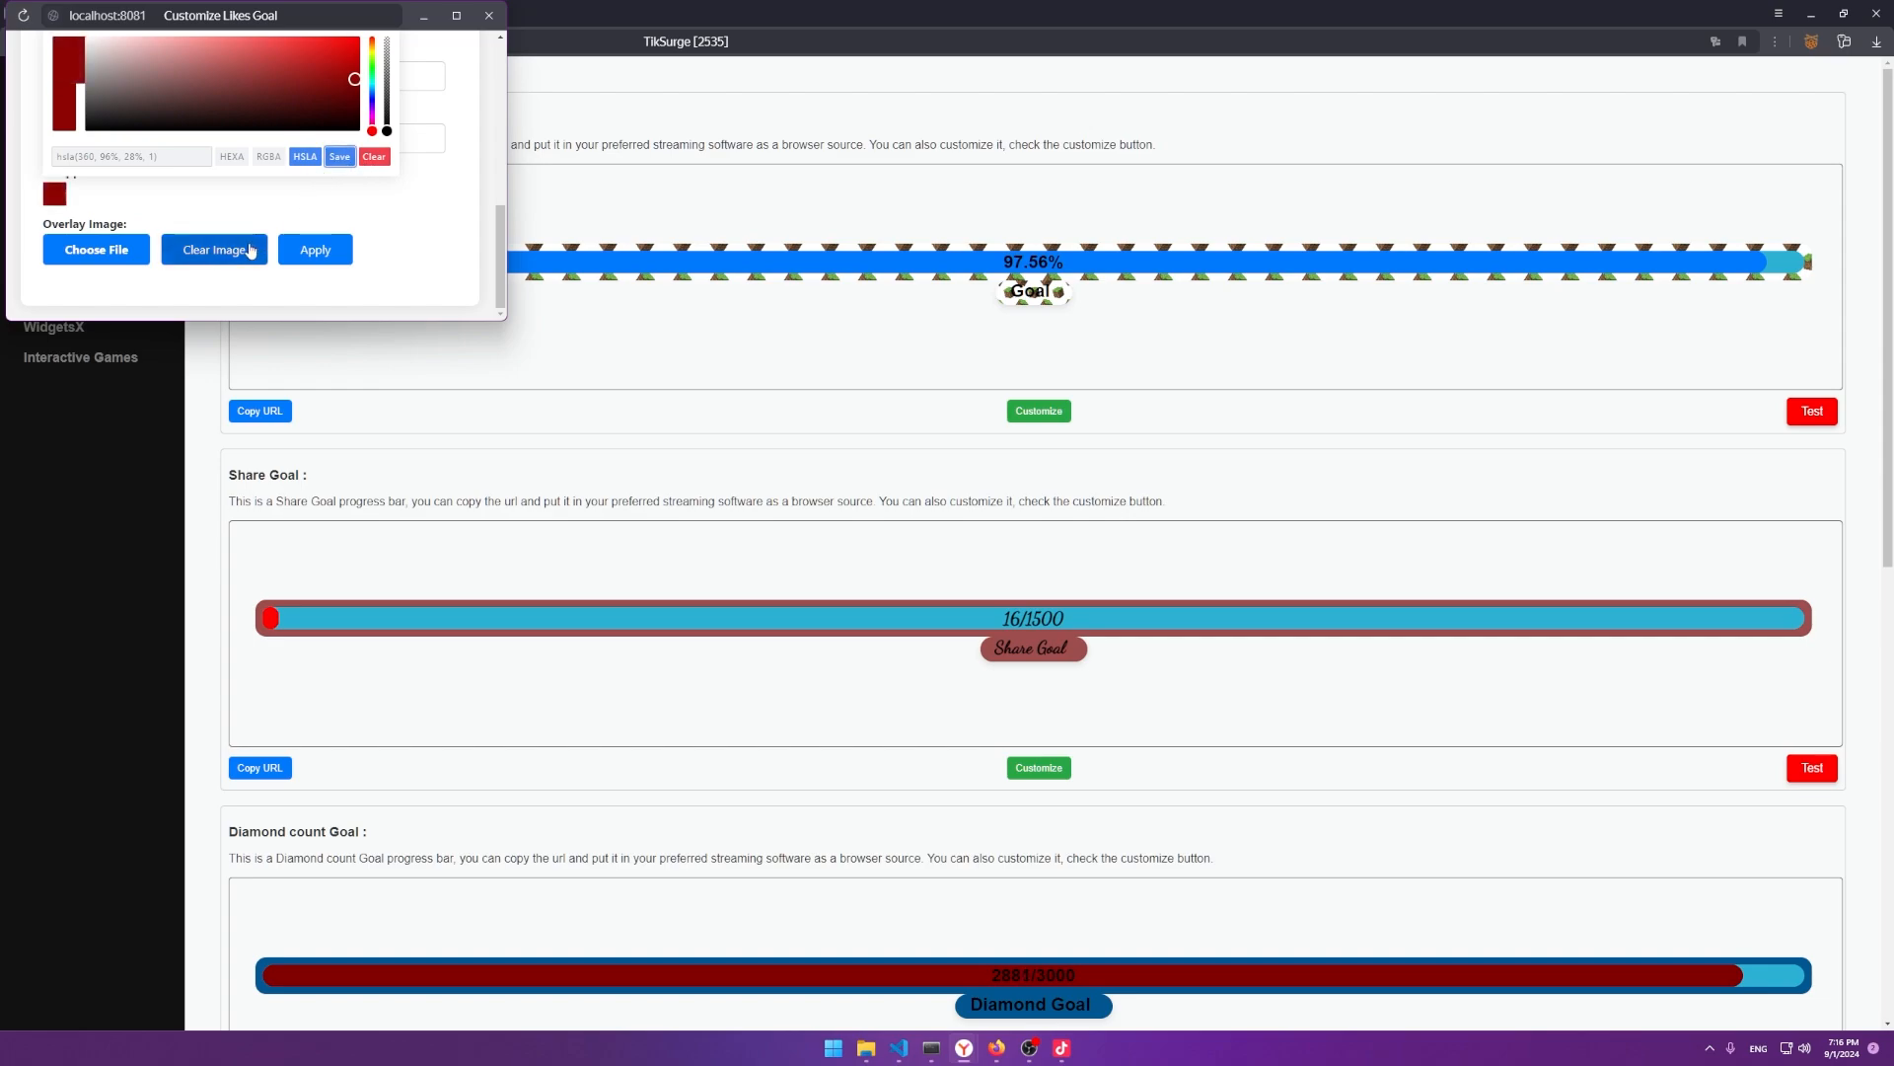
pyautogui.click(302, 216)
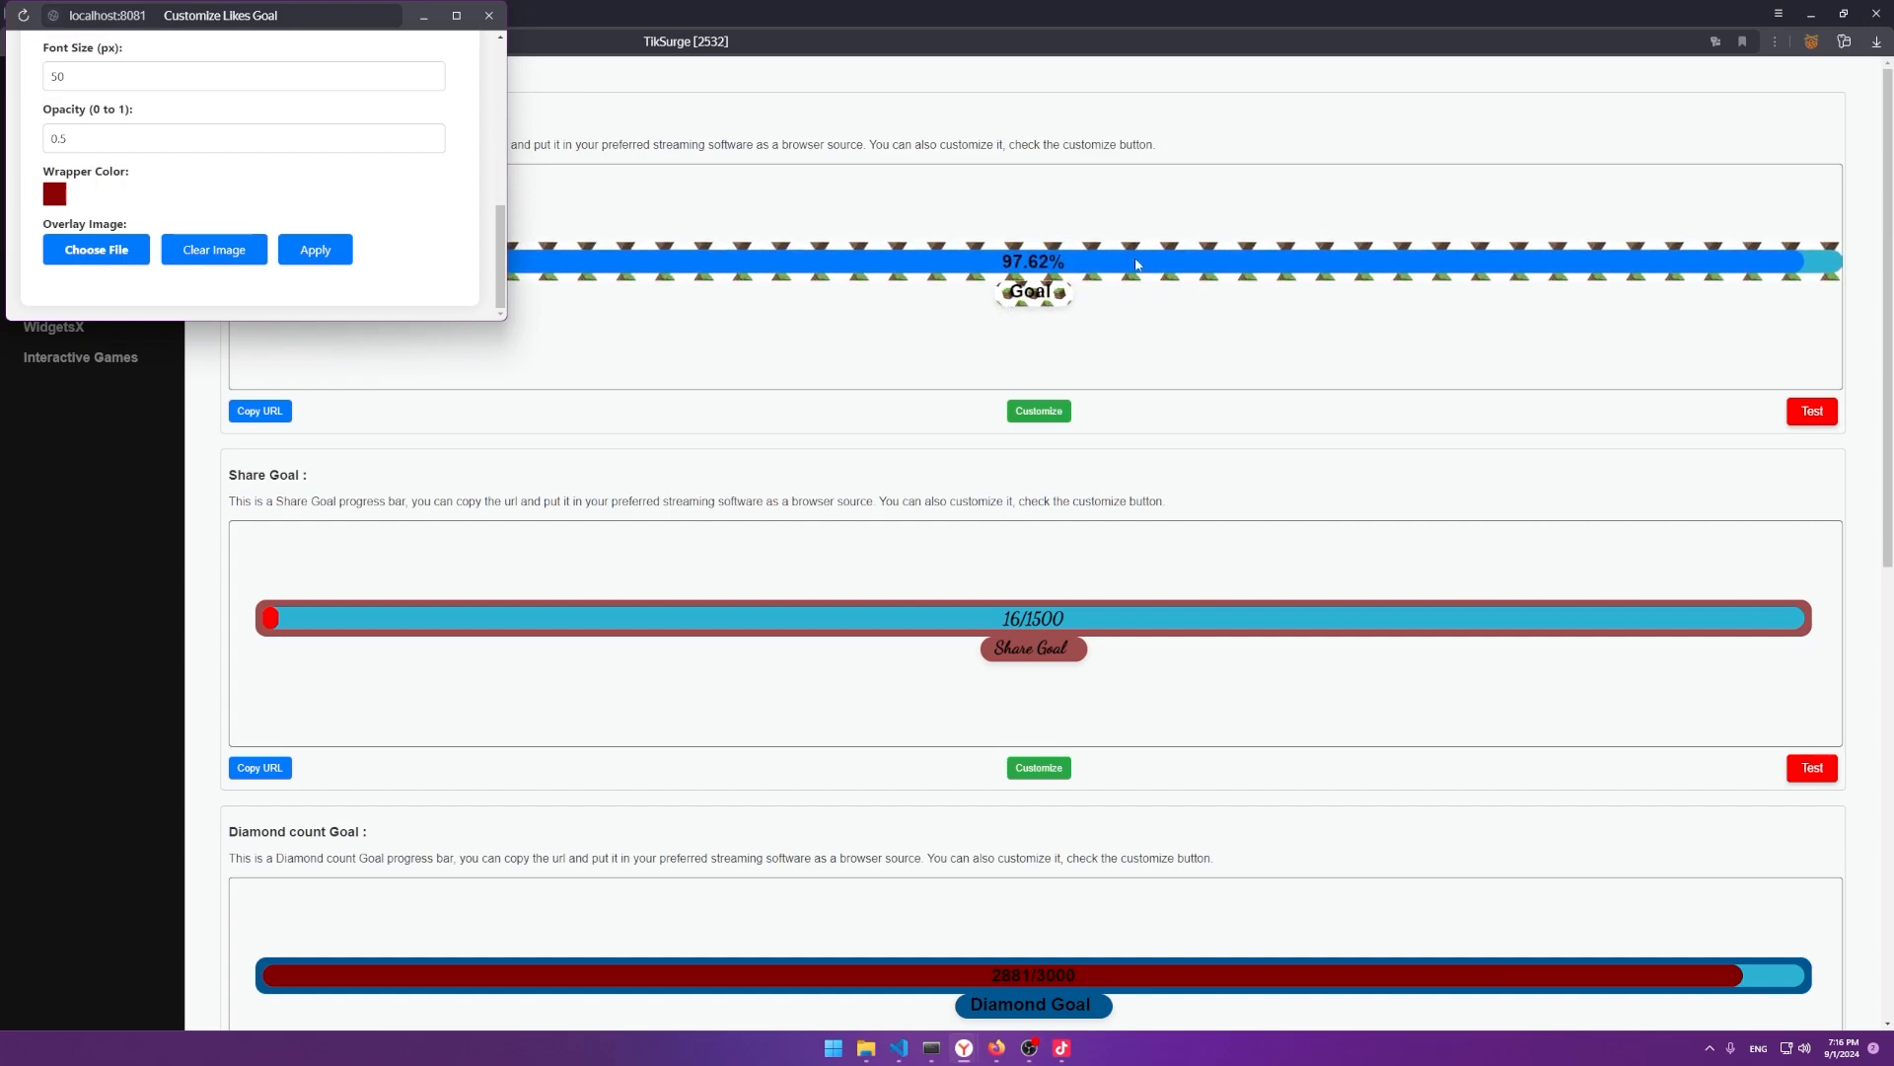
pyautogui.click(315, 250)
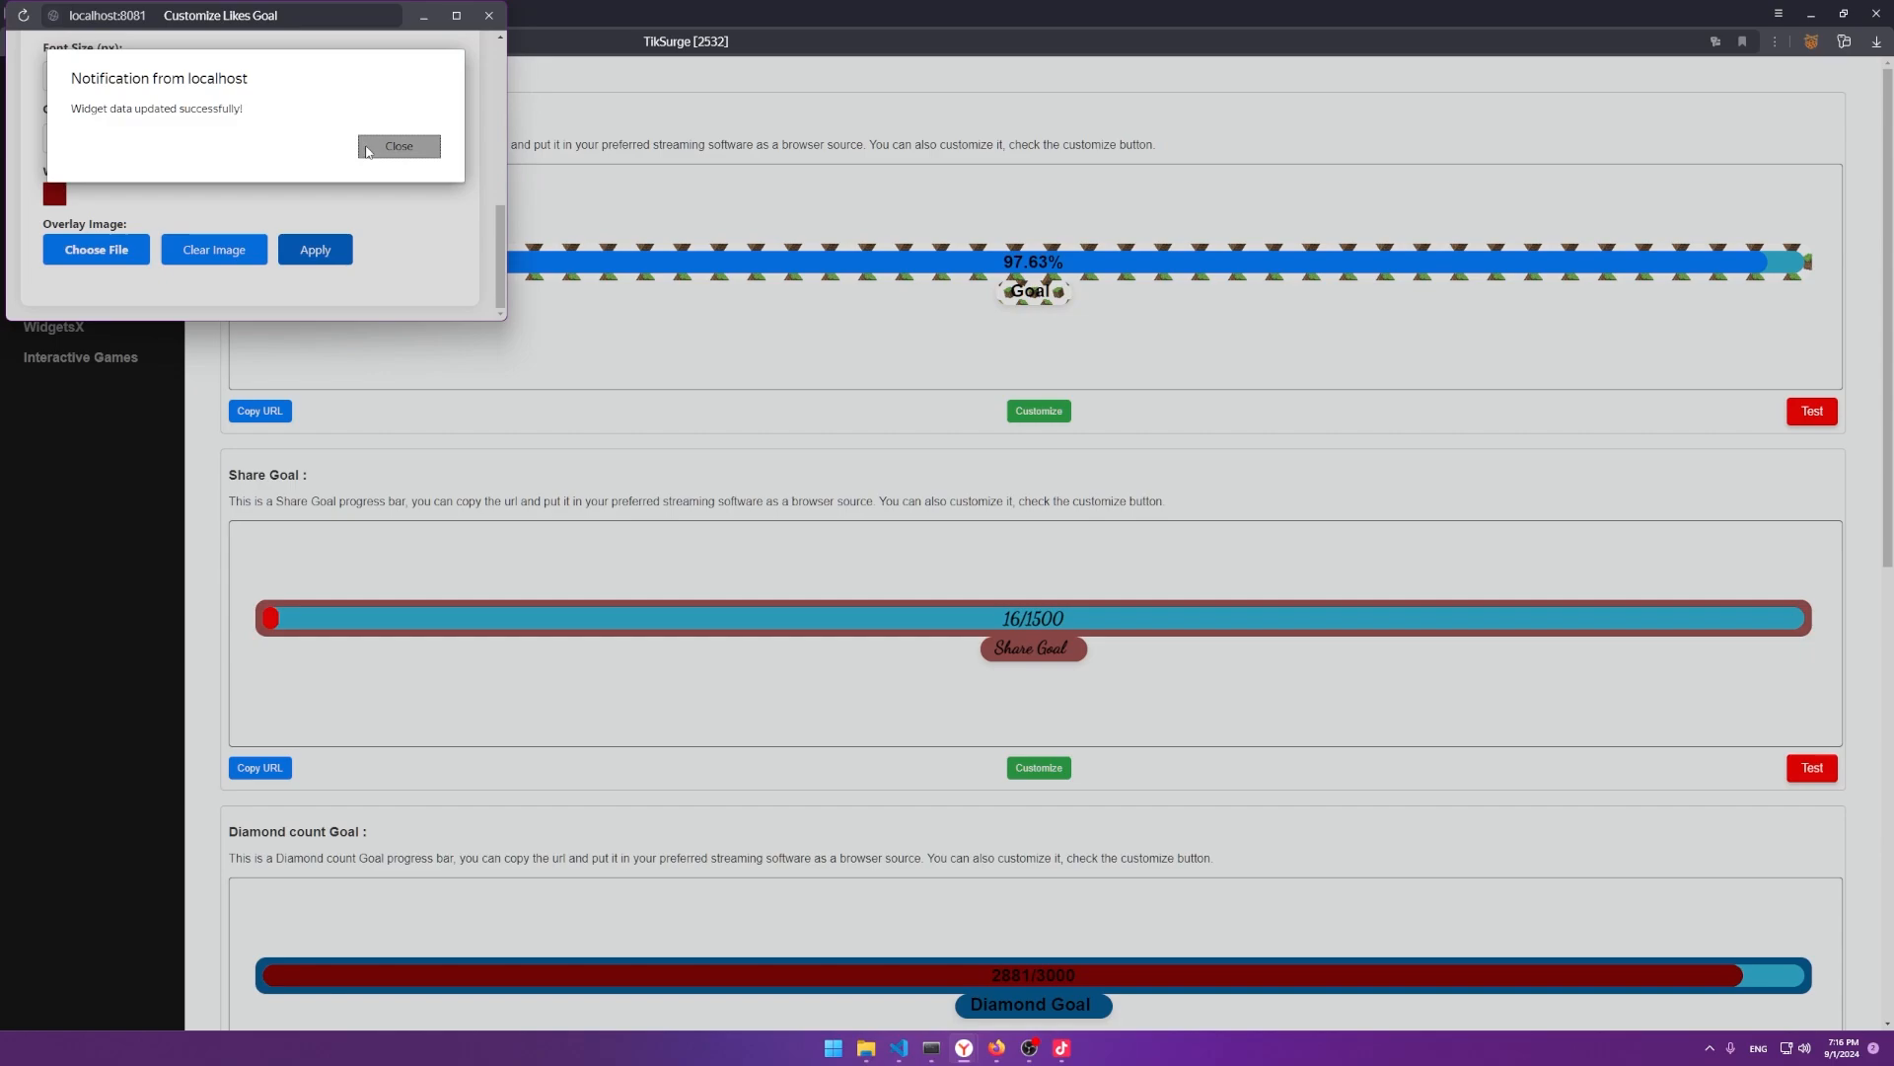
pyautogui.click(399, 146)
pyautogui.click(490, 17)
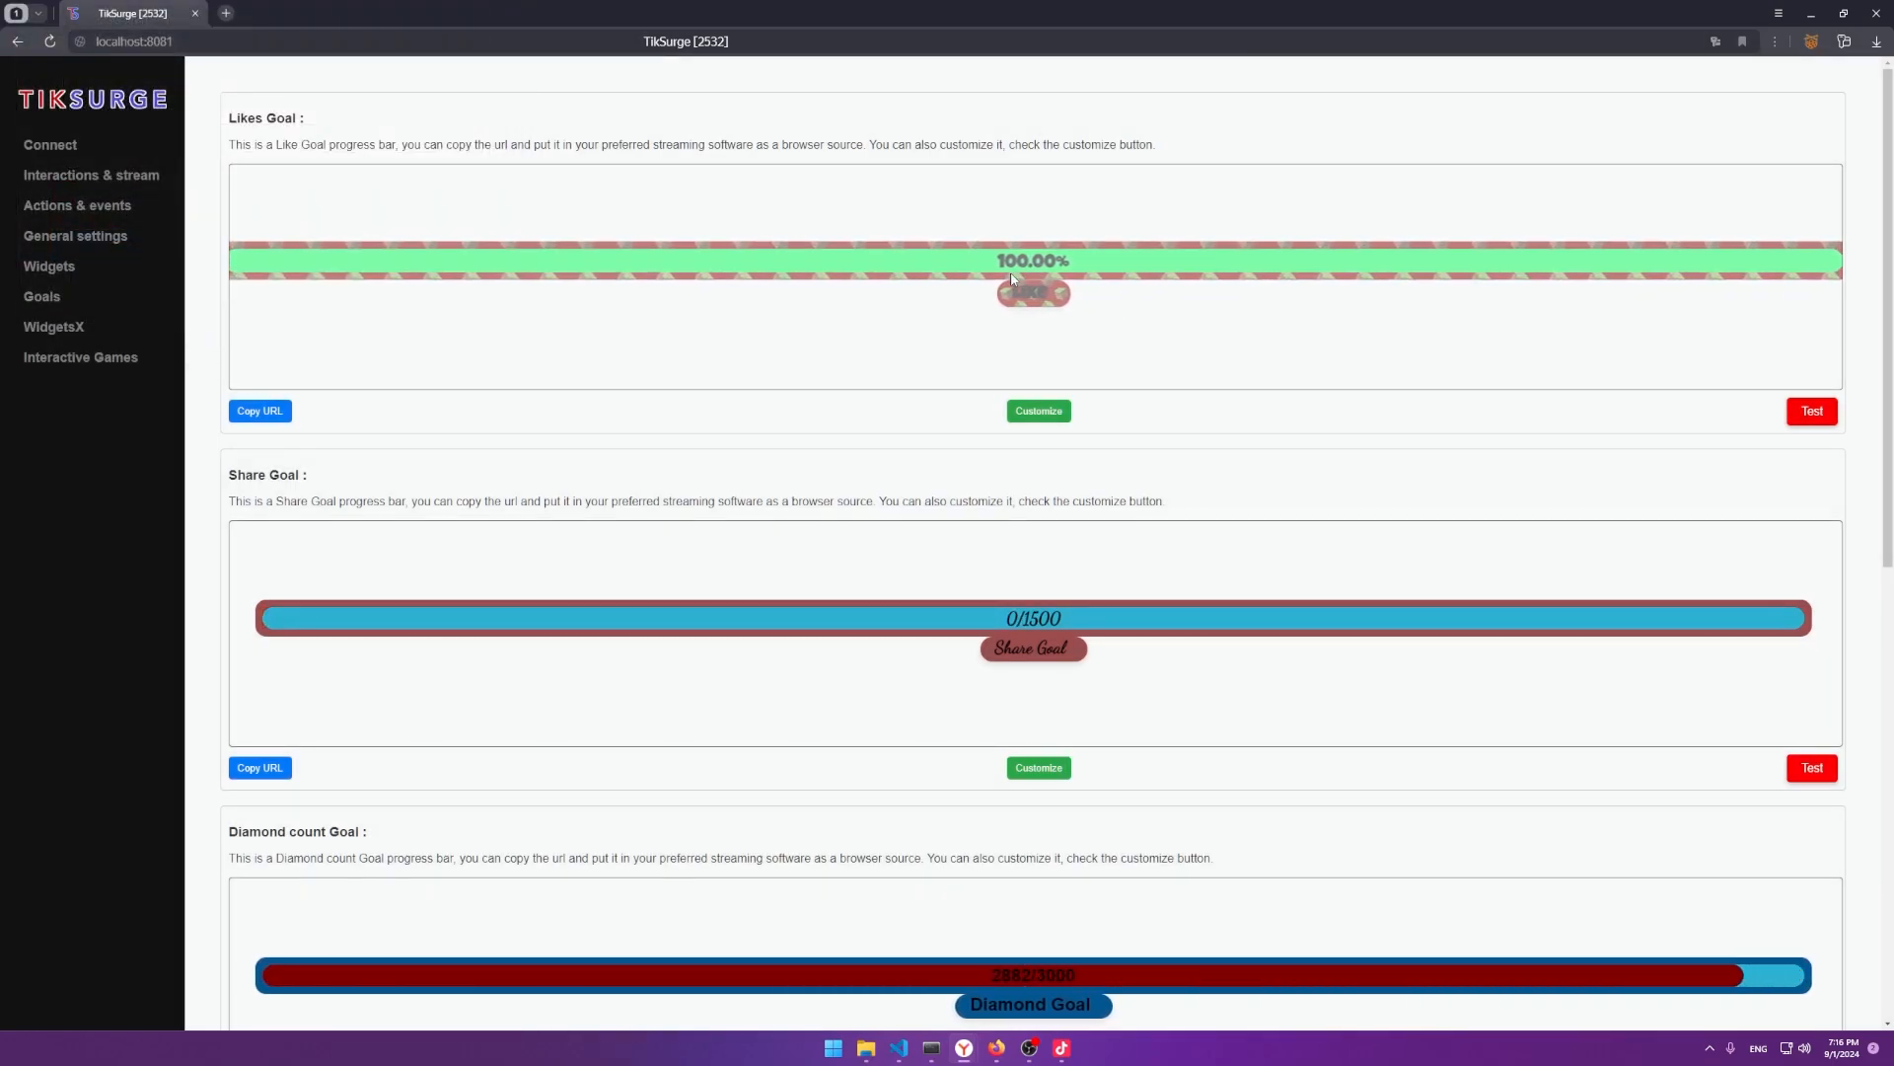
# Clear a stray text selection, then reopen and close the Likes goal customizer.
pyautogui.moveTo(1001, 261); pyautogui.dragTo(1019, 260)
pyautogui.click(1043, 259)
pyautogui.click(1033, 410)
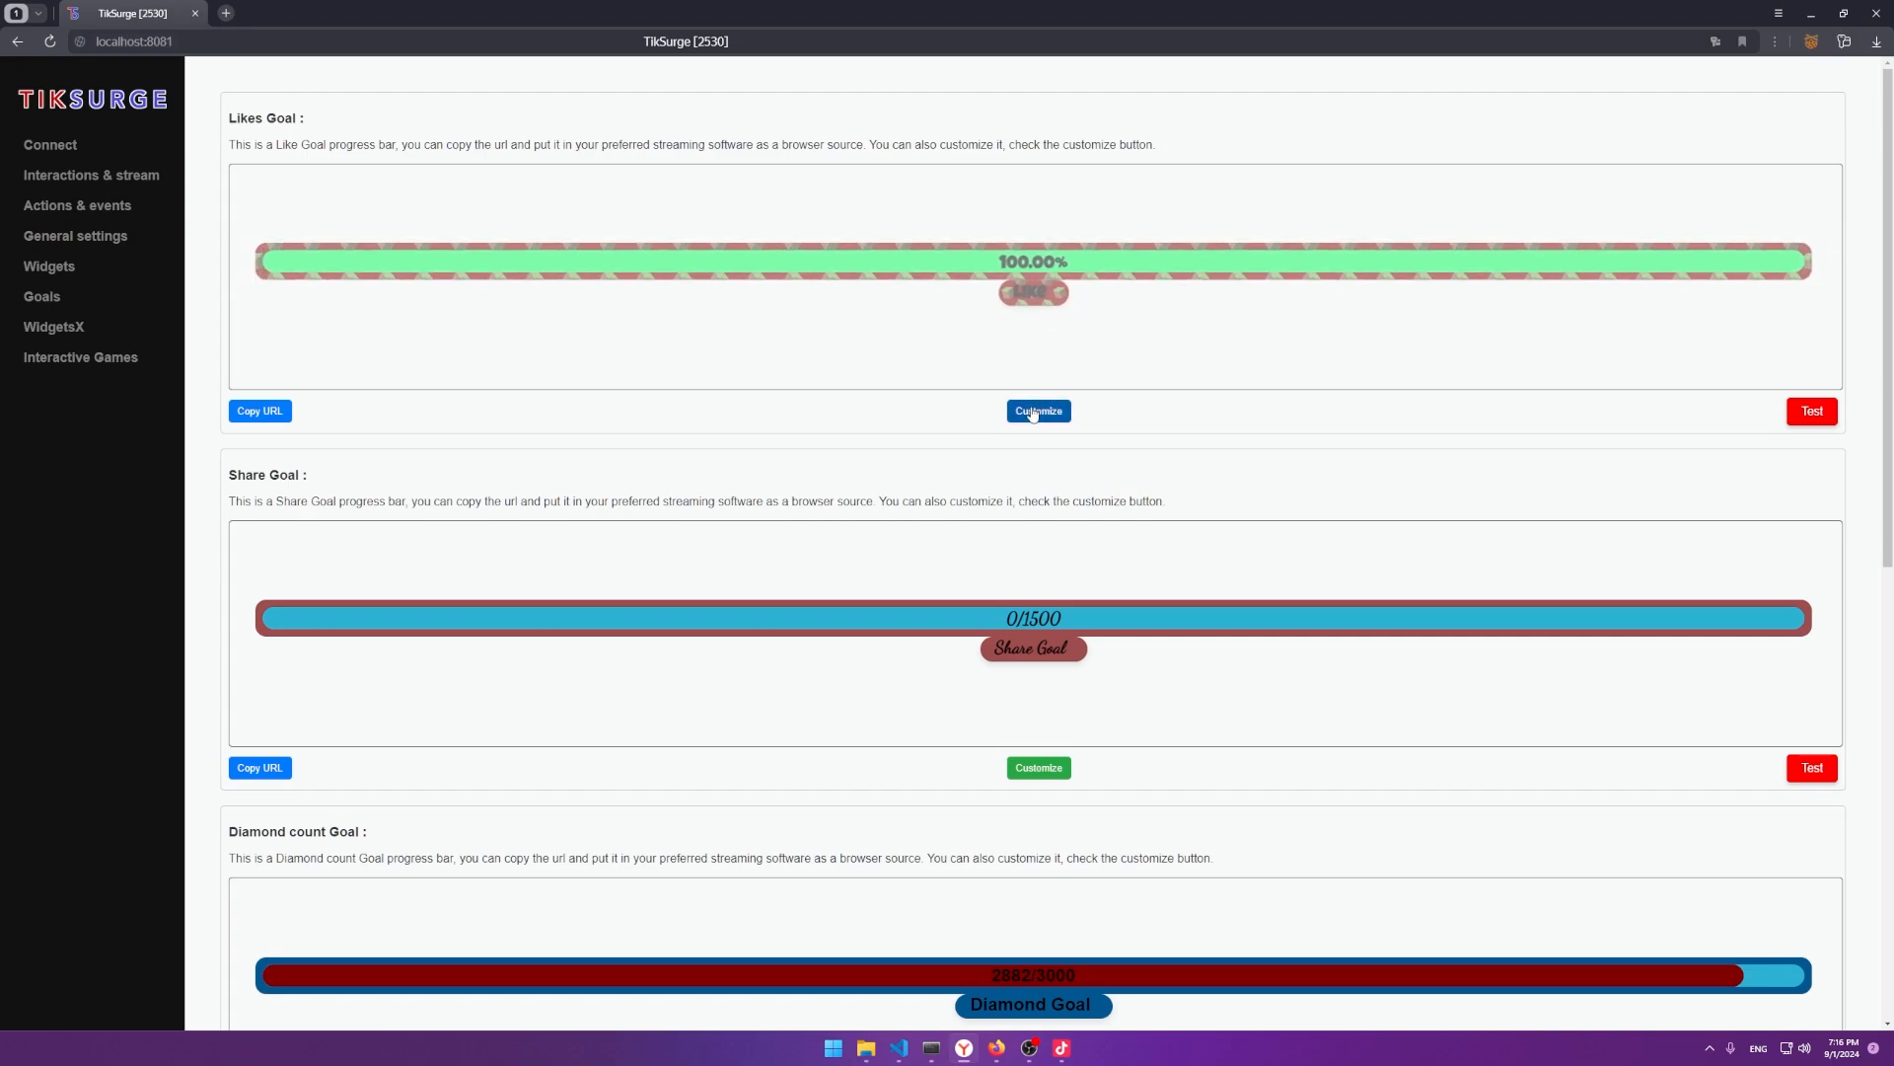
pyautogui.click(490, 14)
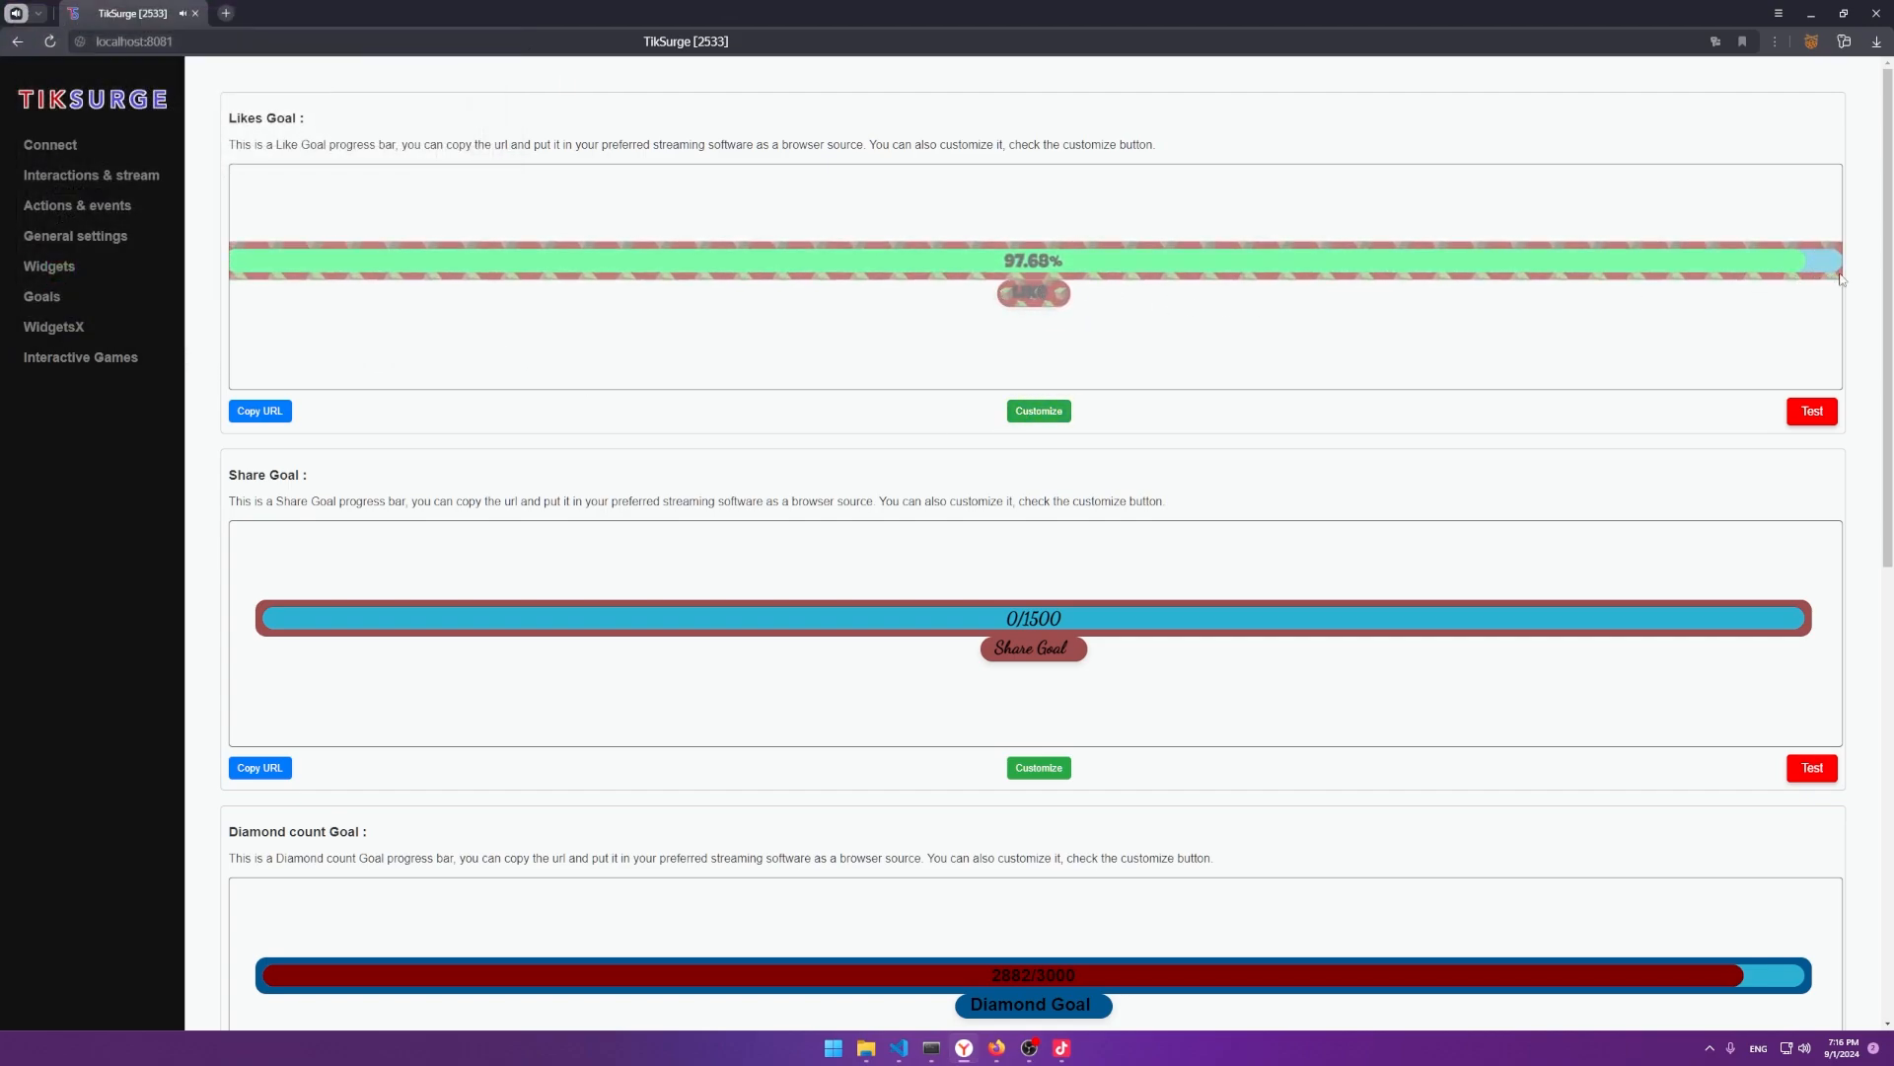
# On Actions & events, remove the Sound on gift > 0 event and confirm the deletion.
pyautogui.scroll(-9, 181, 305)
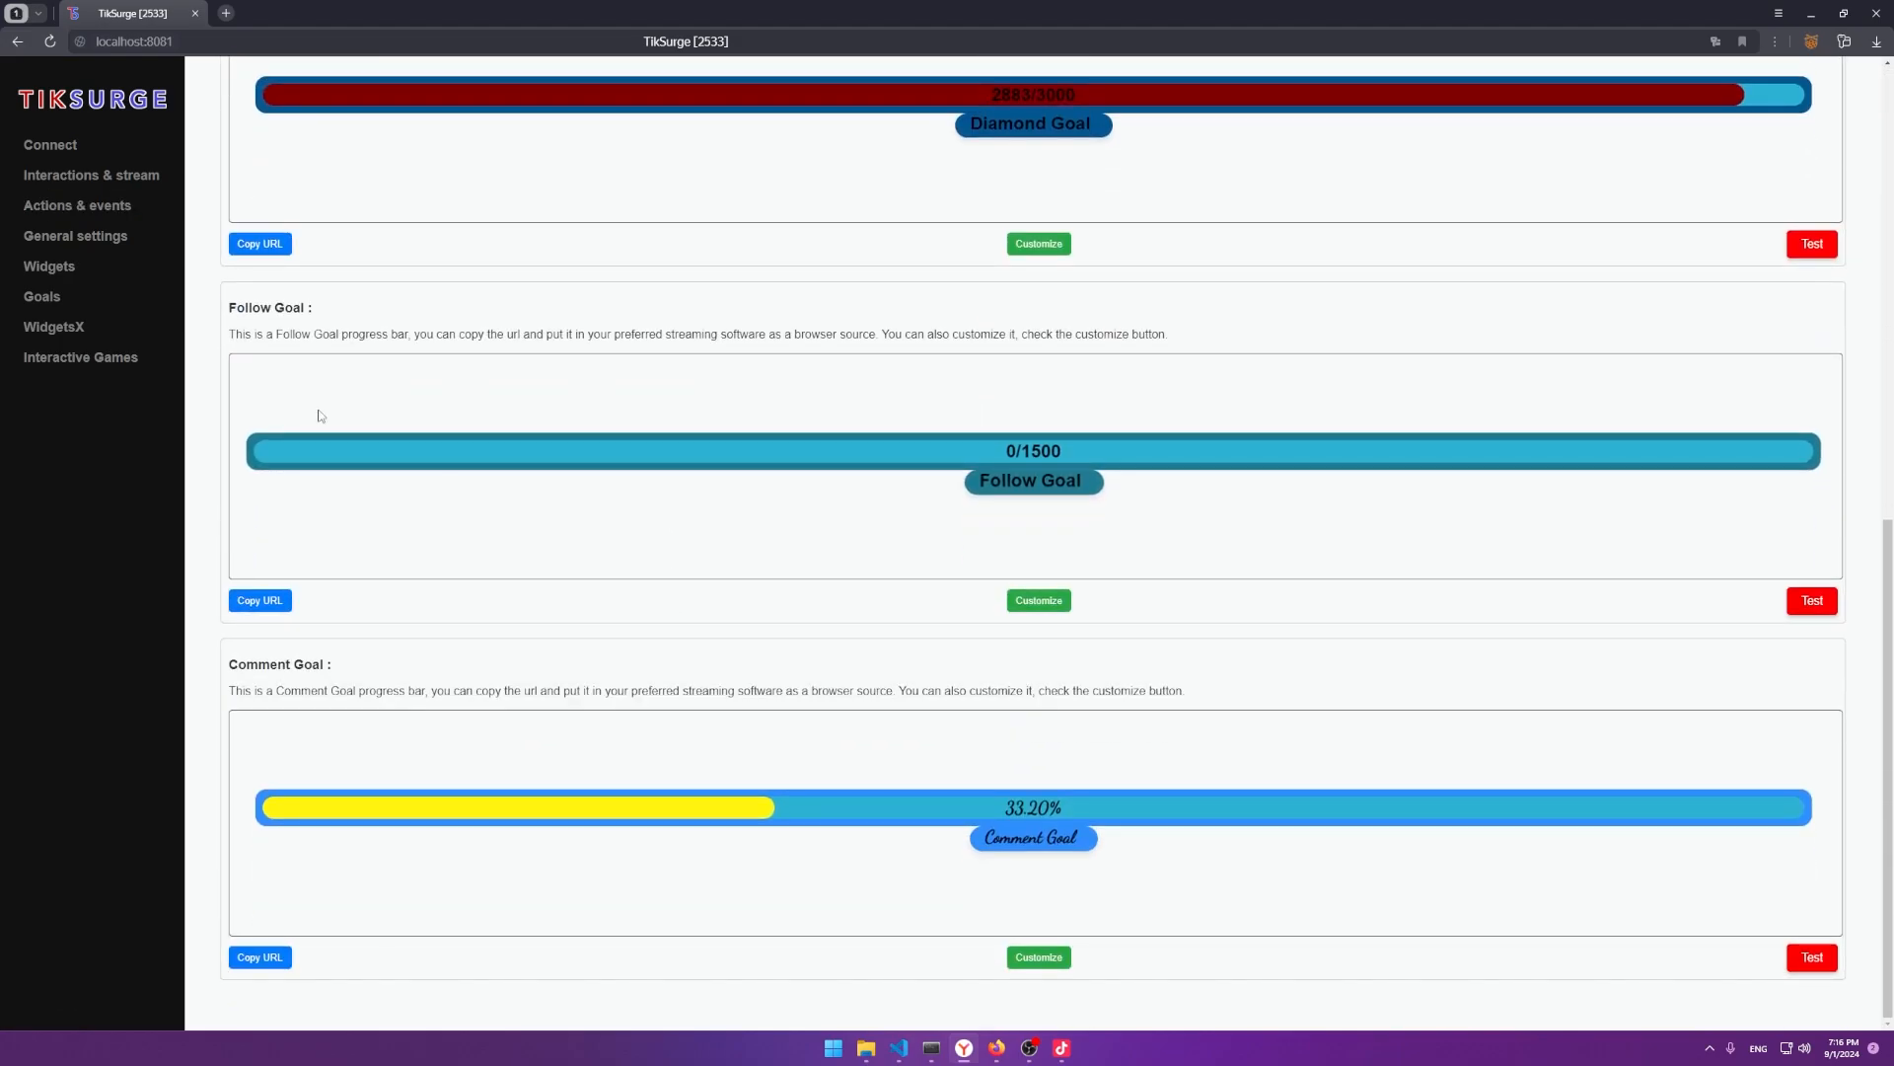
pyautogui.click(98, 204)
pyautogui.scroll(-15, 320, 801)
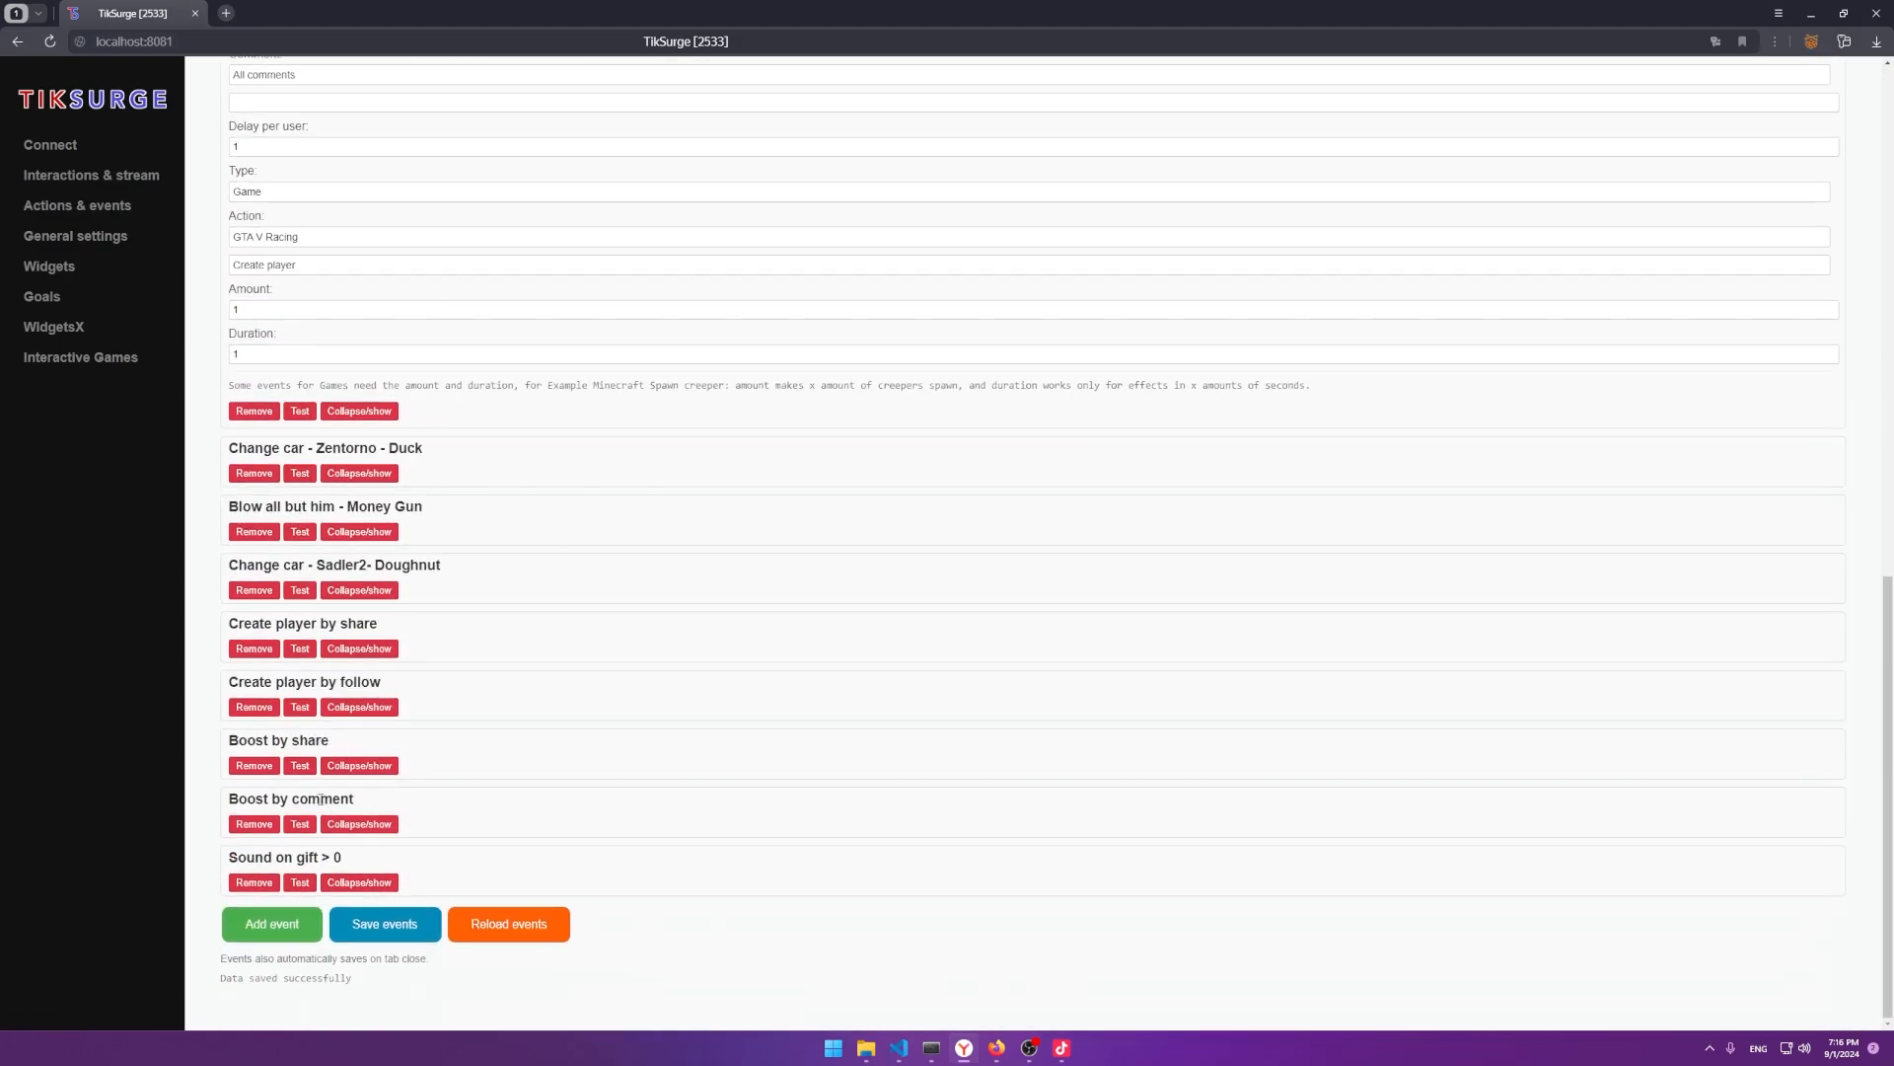
pyautogui.click(359, 881)
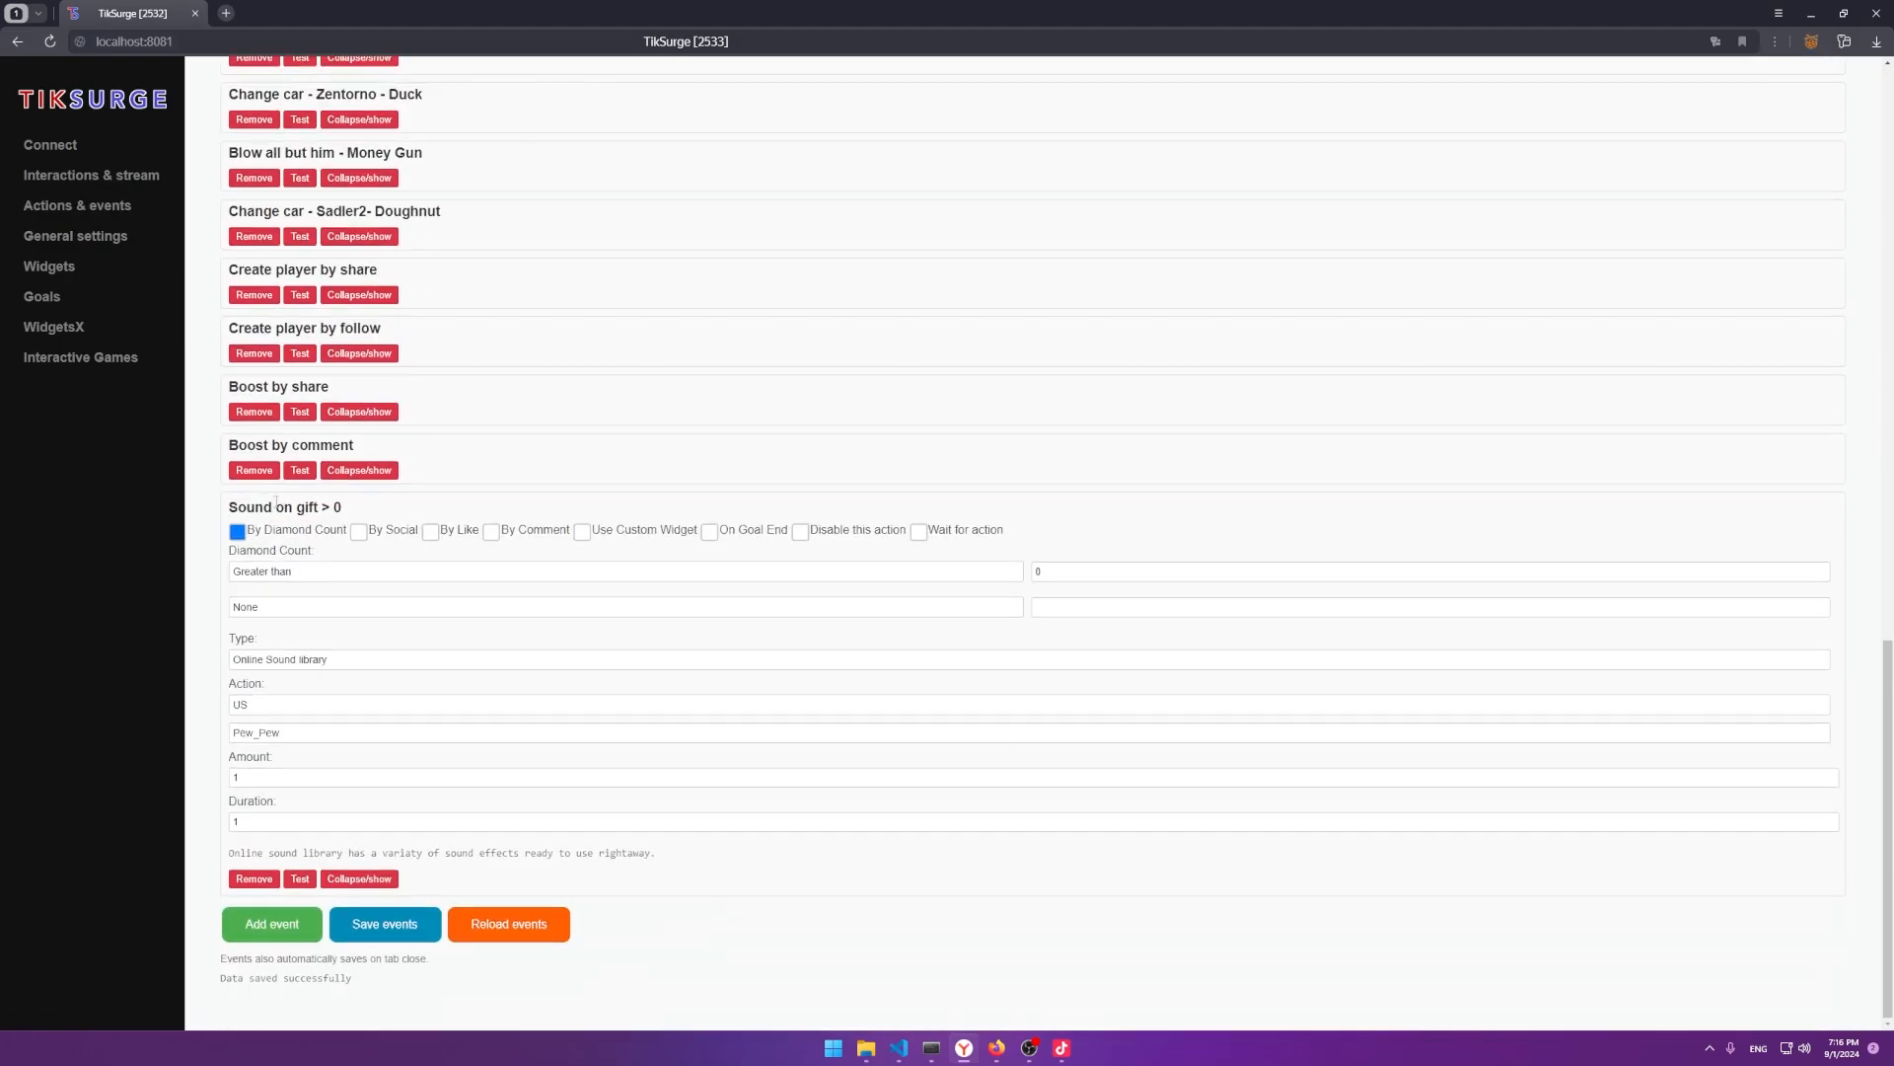
pyautogui.click(1142, 573)
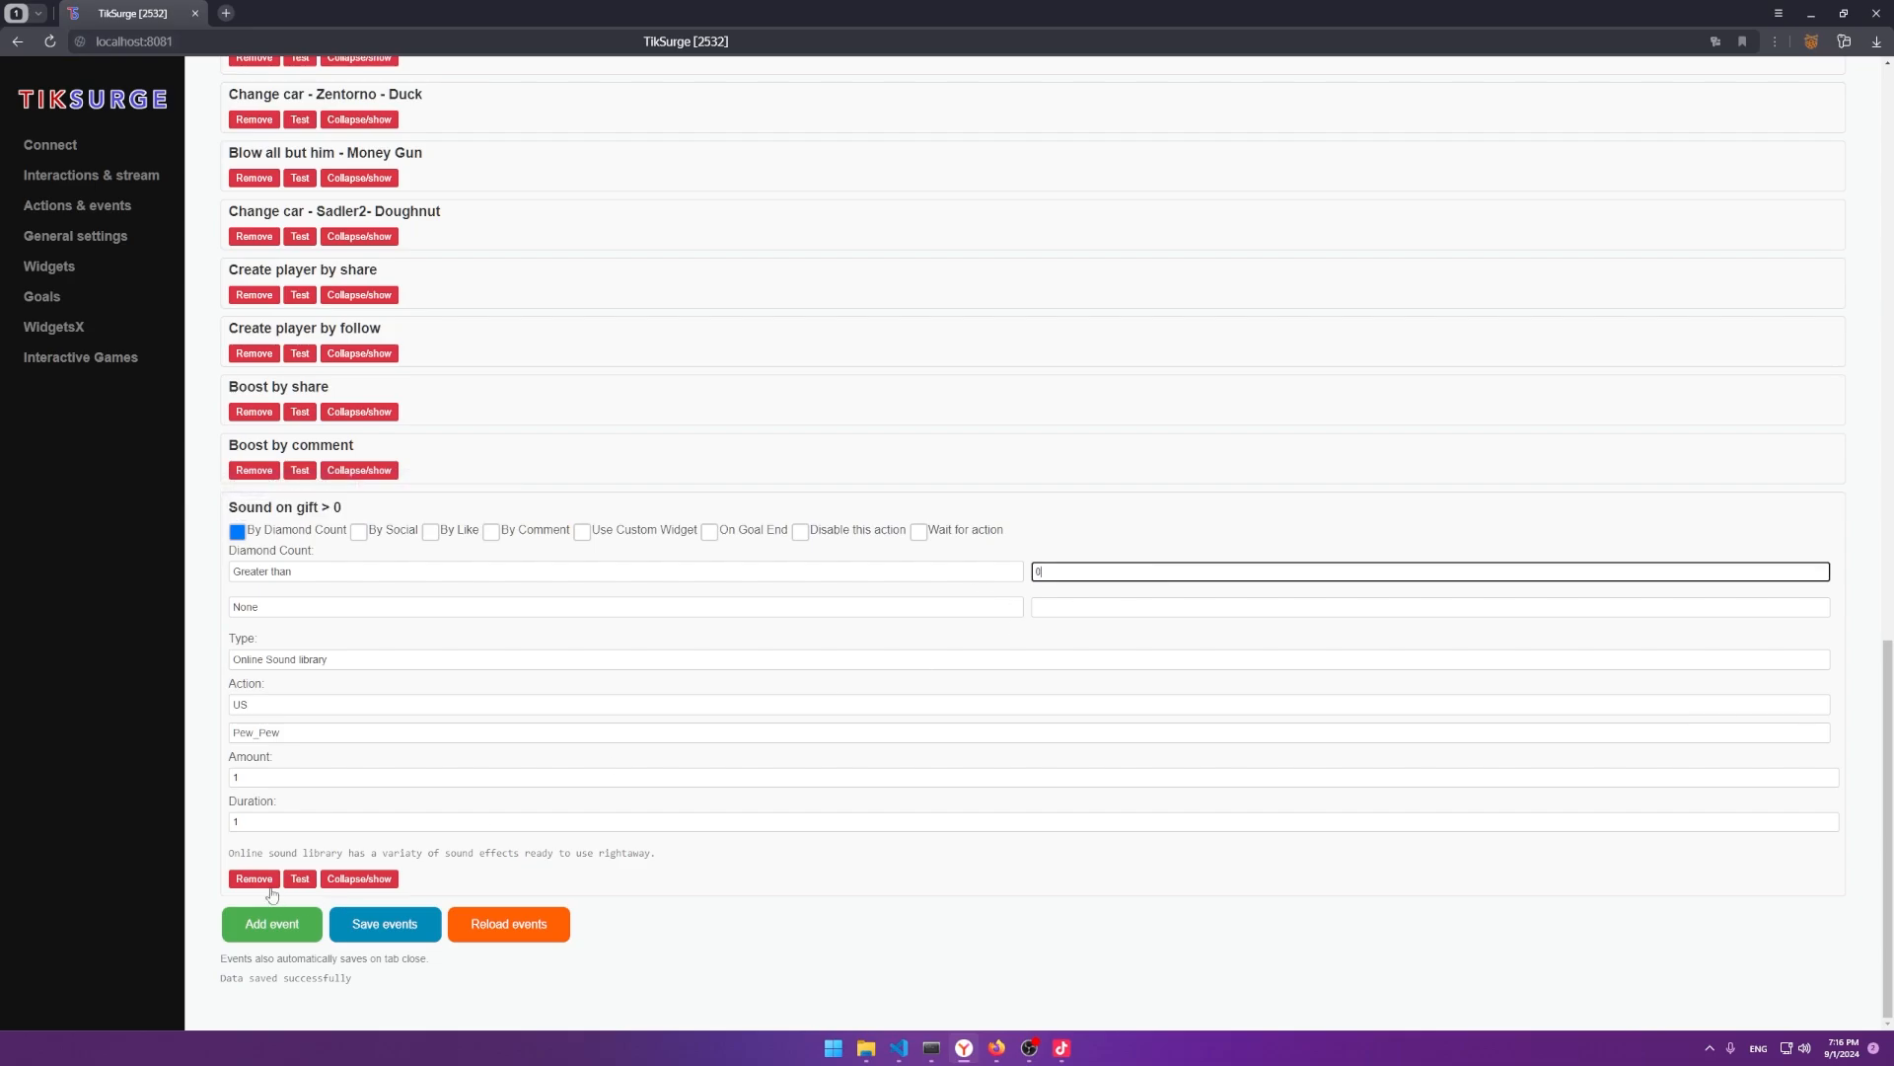
pyautogui.scroll(20, 552, 680)
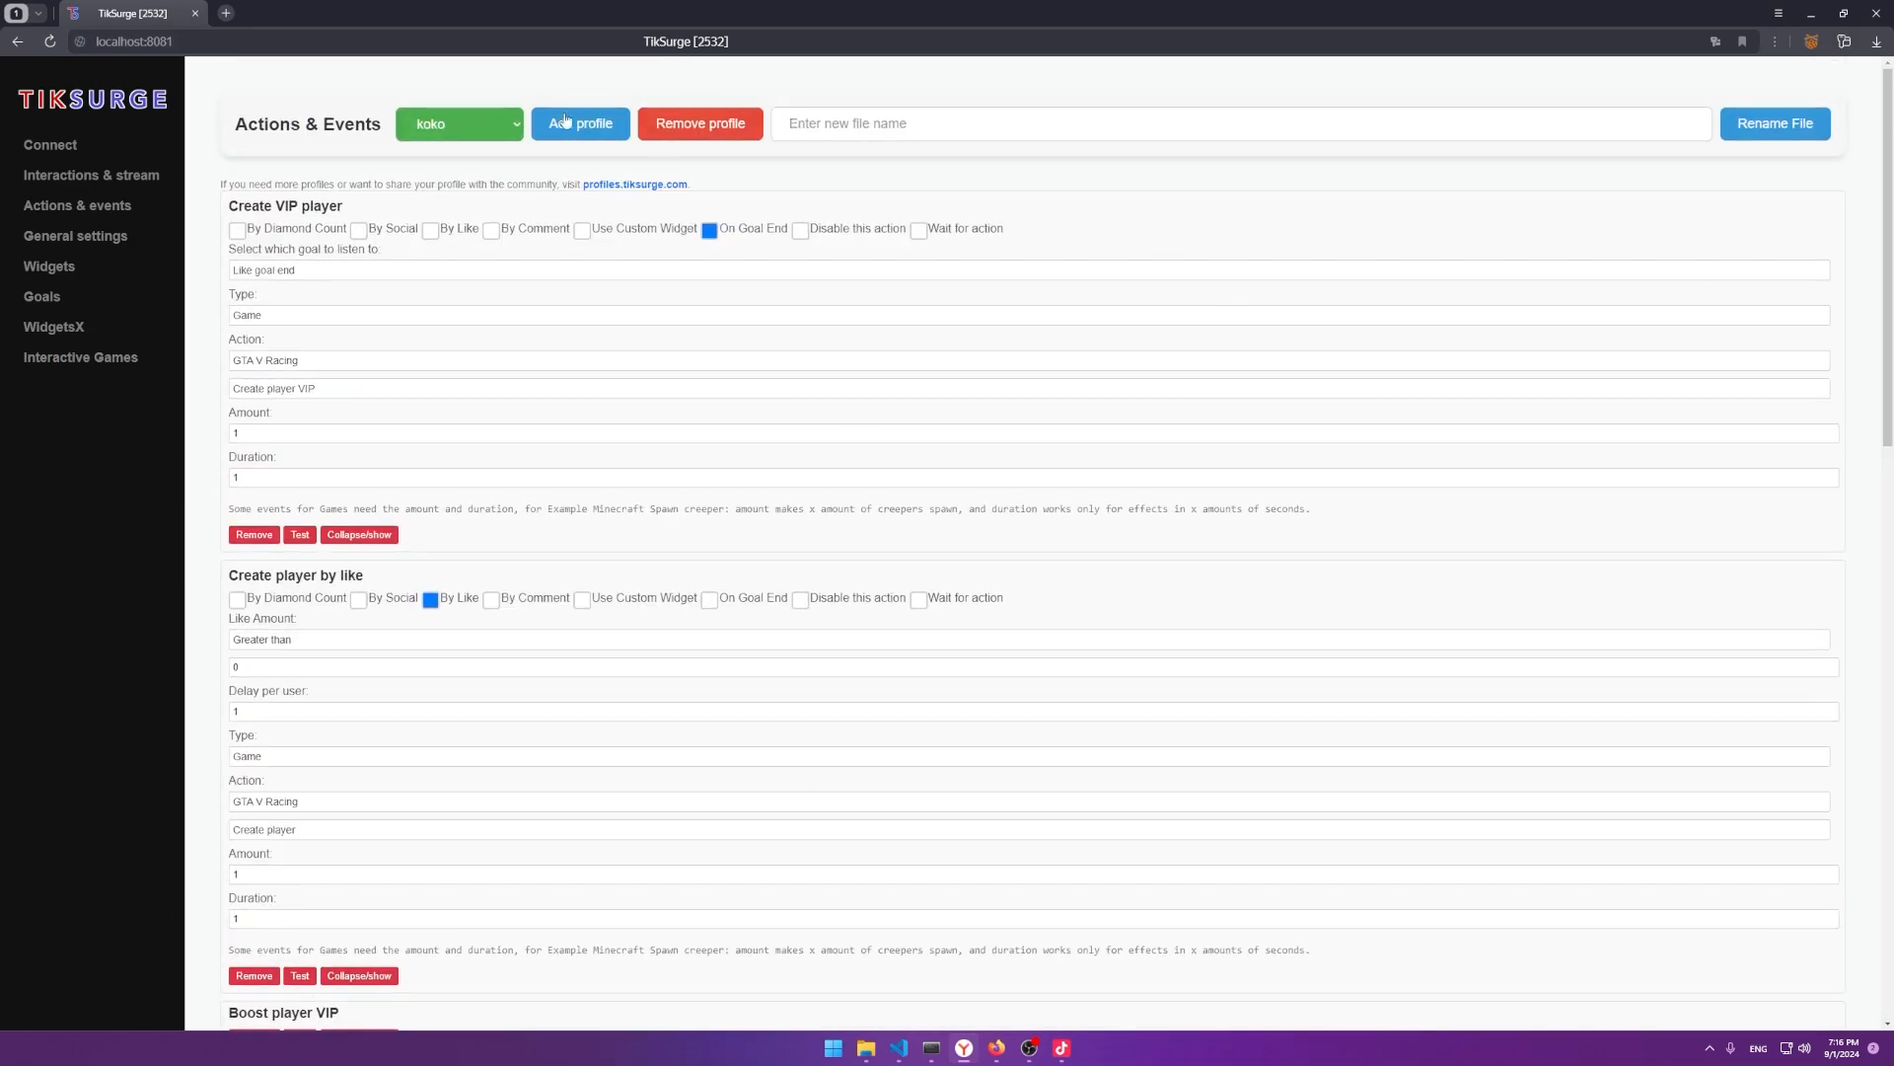
pyautogui.scroll(-20, 486, 825)
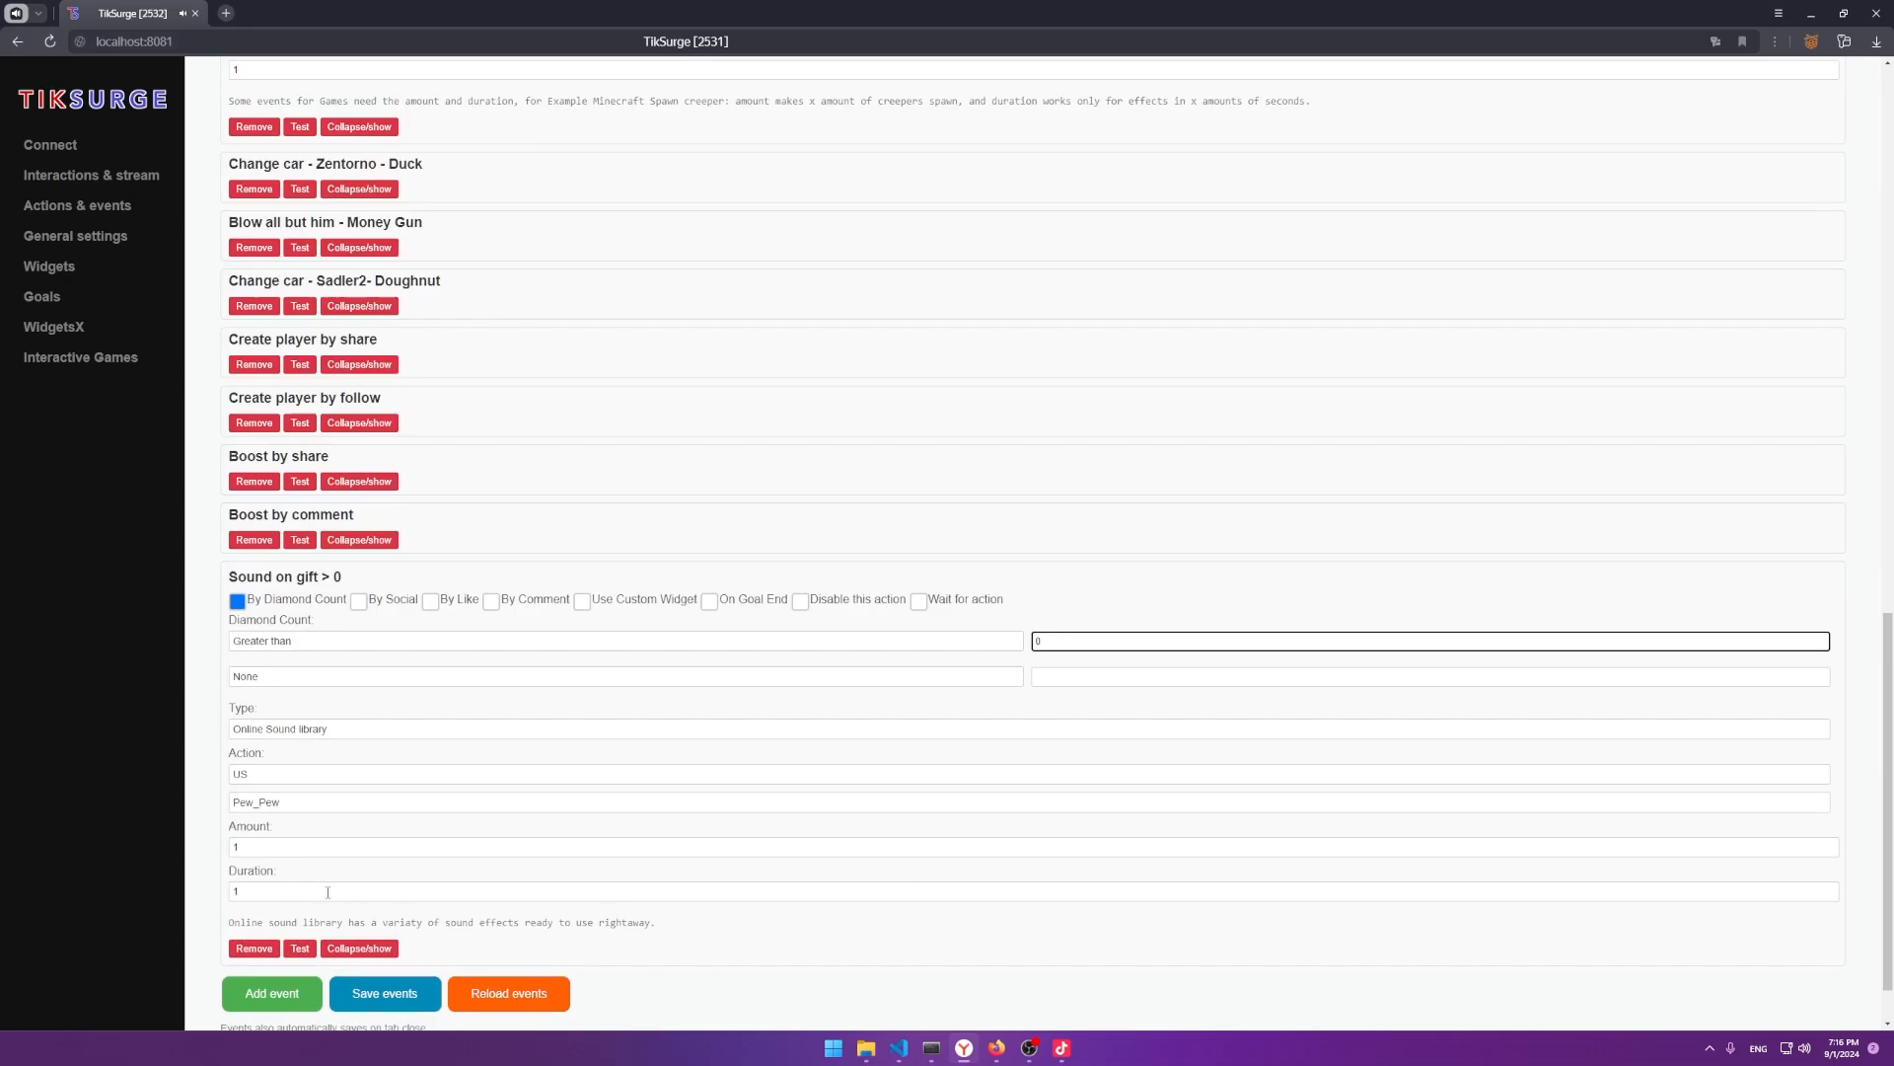
pyautogui.click(253, 948)
pyautogui.click(1004, 172)
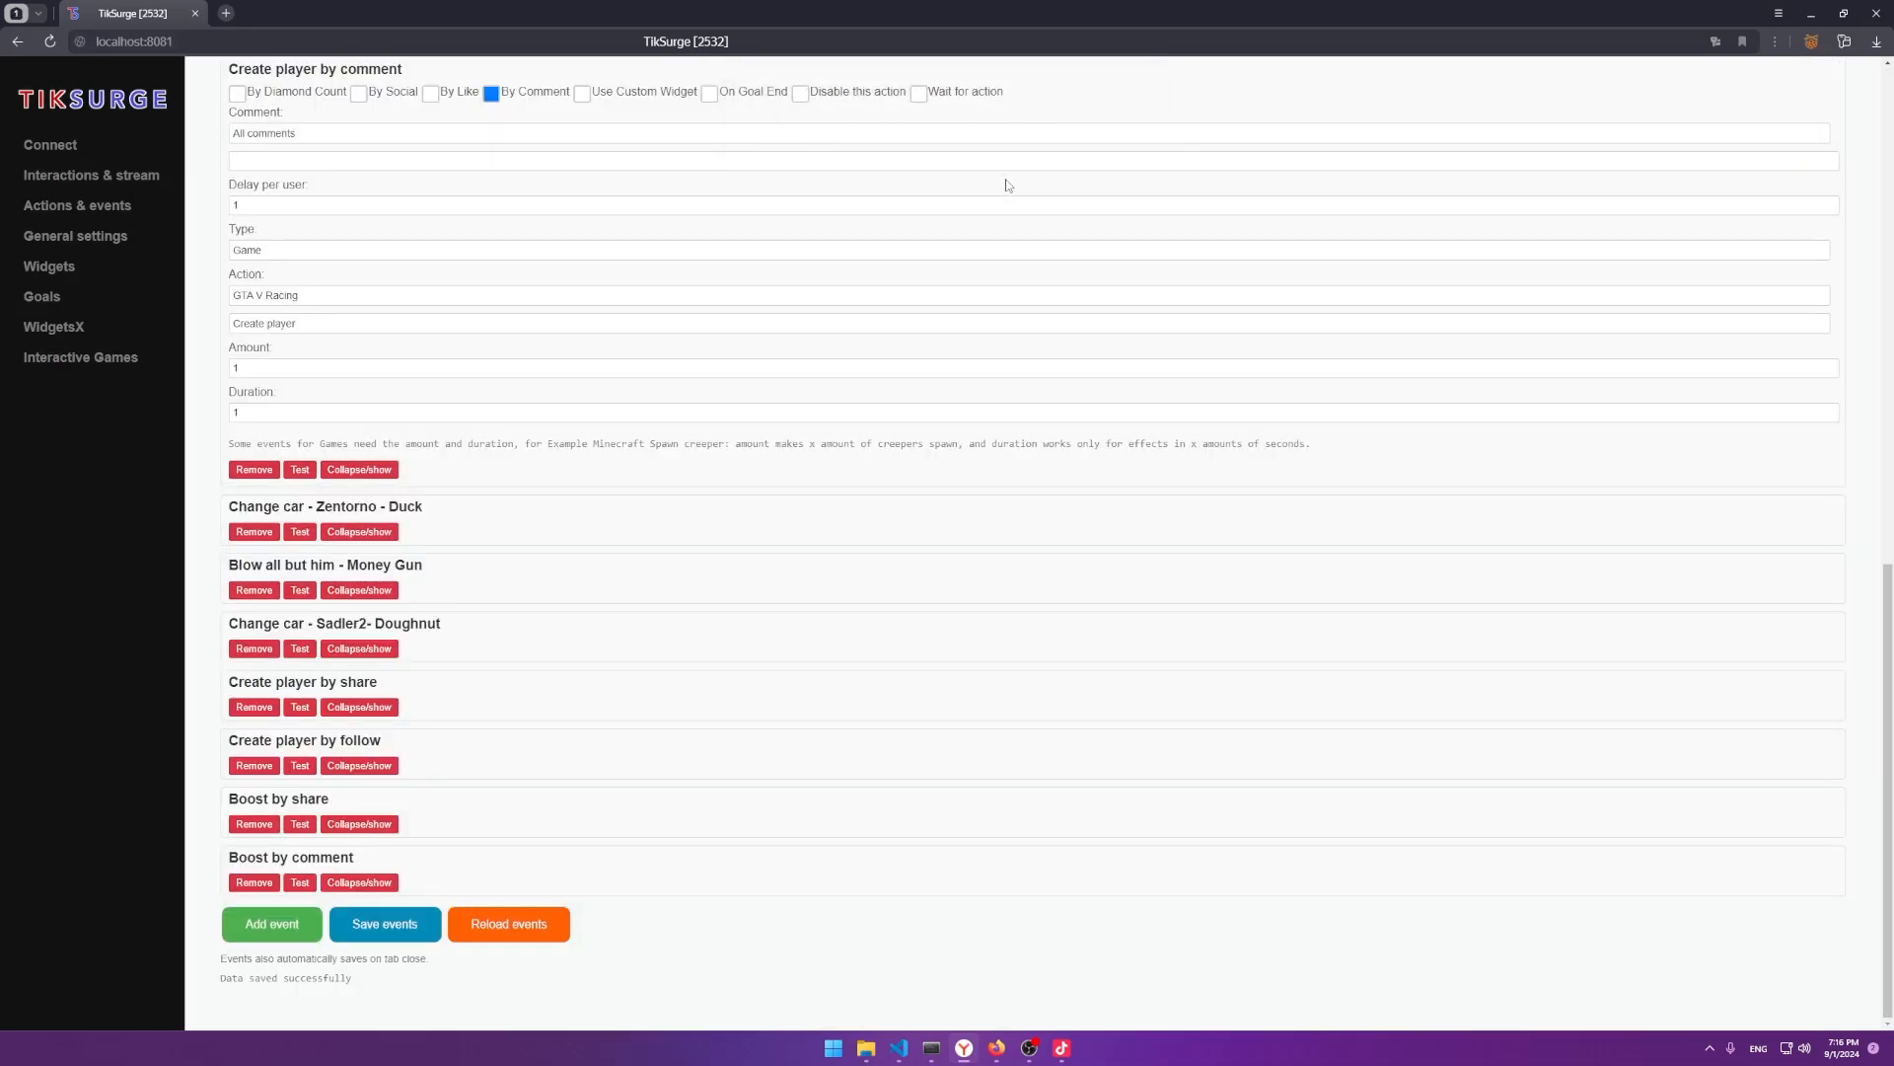
# Visit the live interactions and games pages, return to Goals, and copy the Likes goal URL.
pyautogui.click(59, 175)
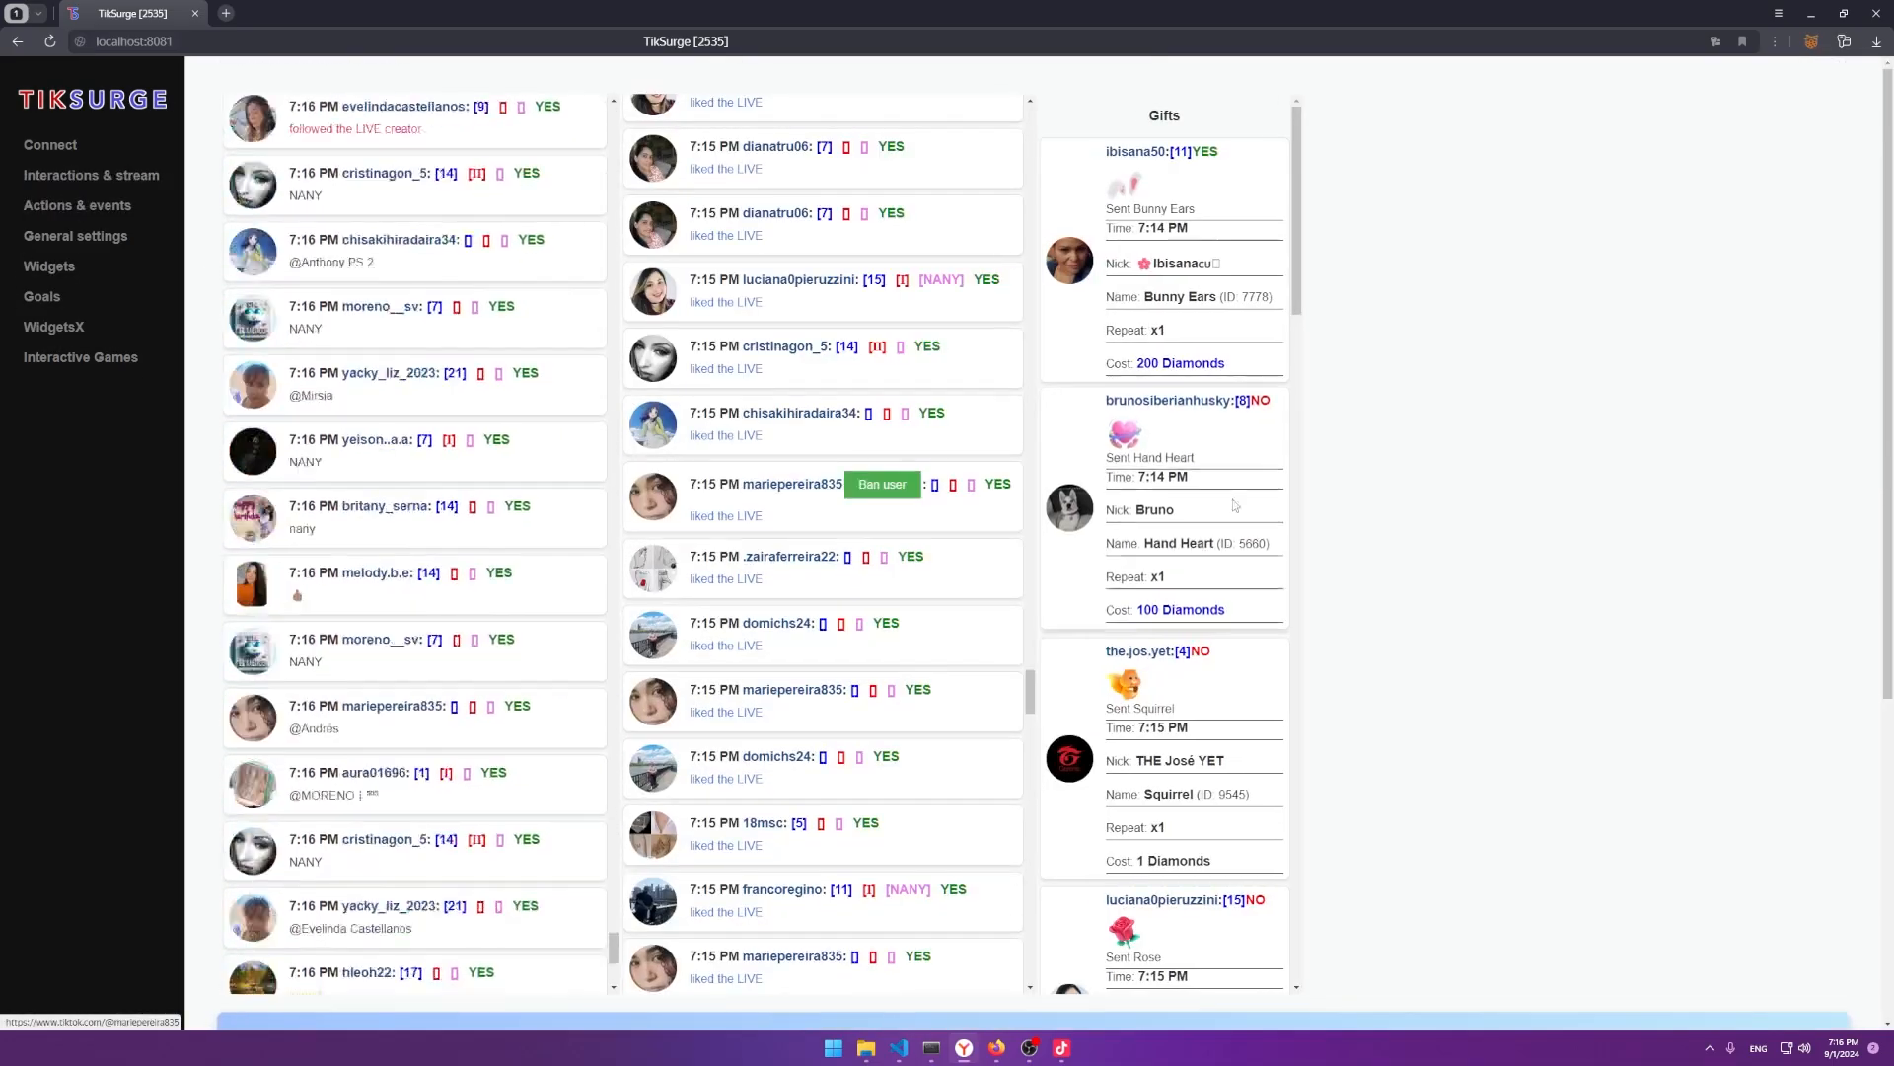
pyautogui.scroll(-2, 1224, 612)
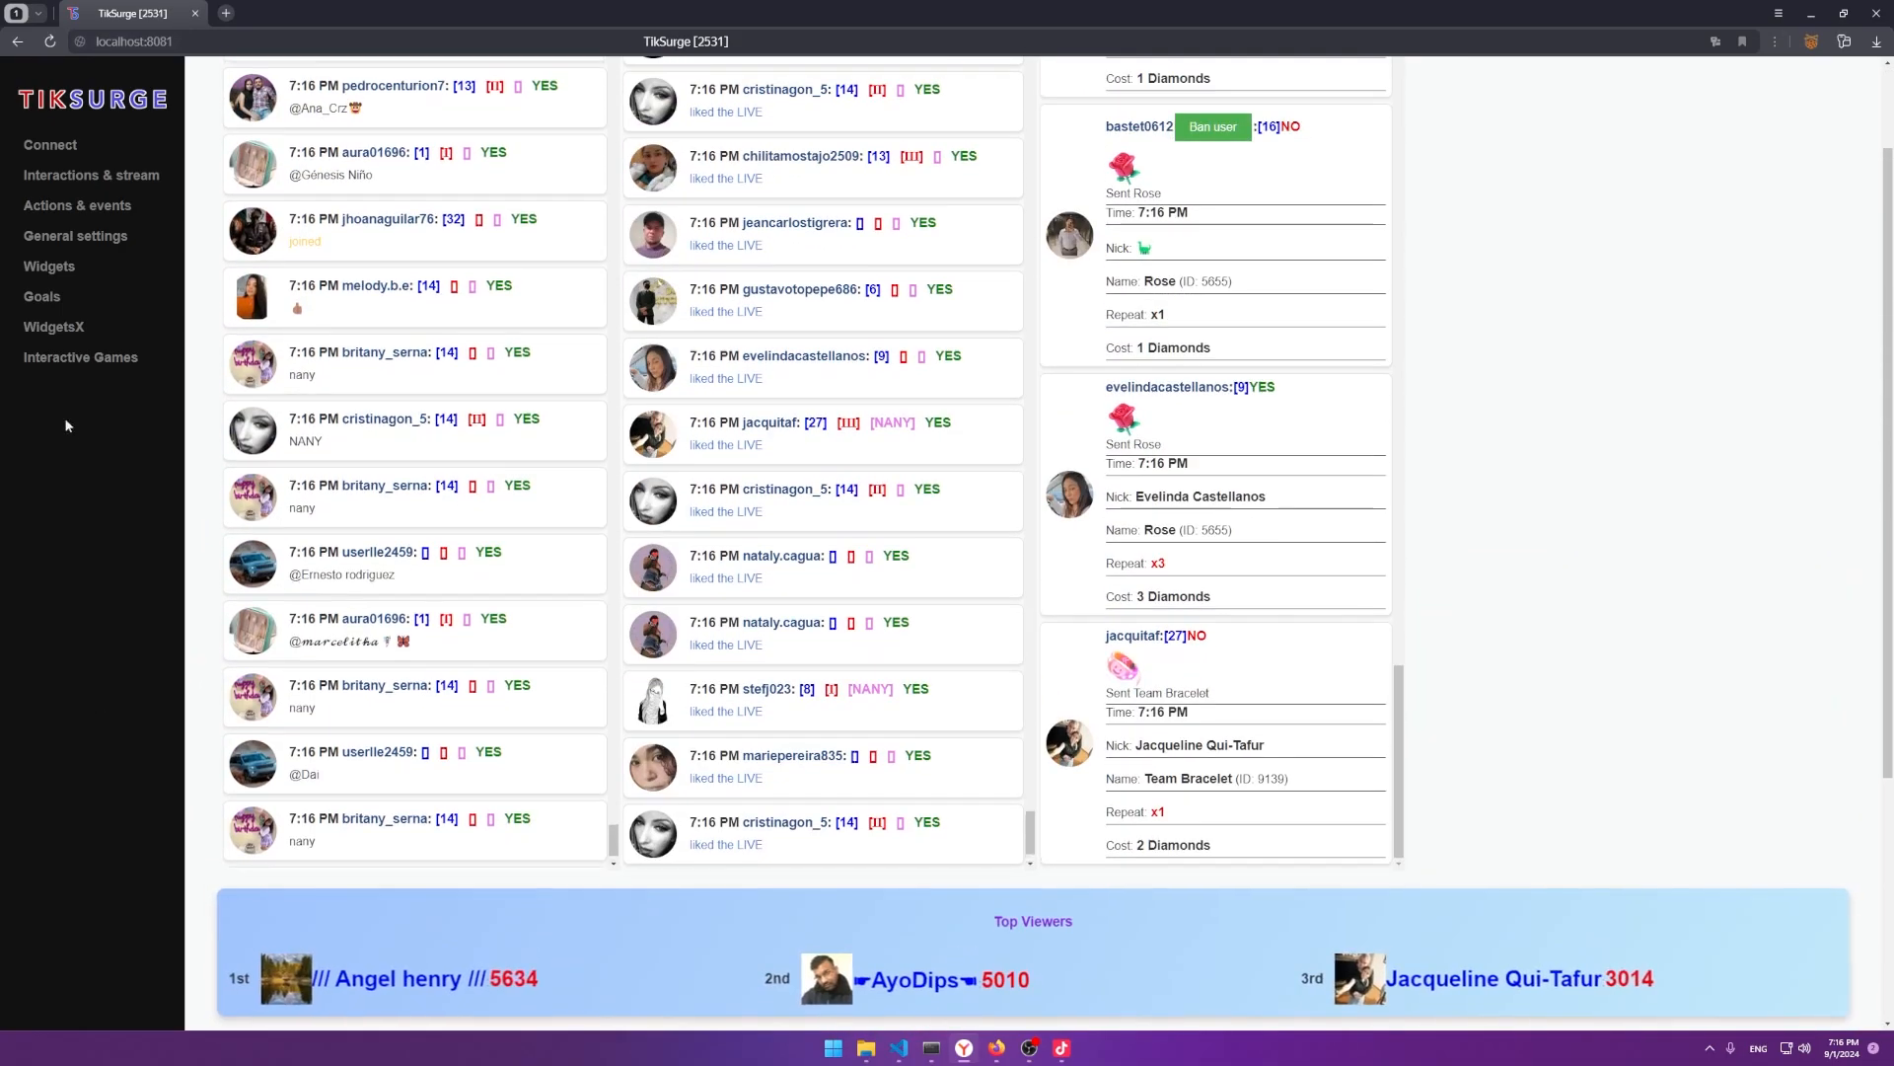
pyautogui.click(61, 360)
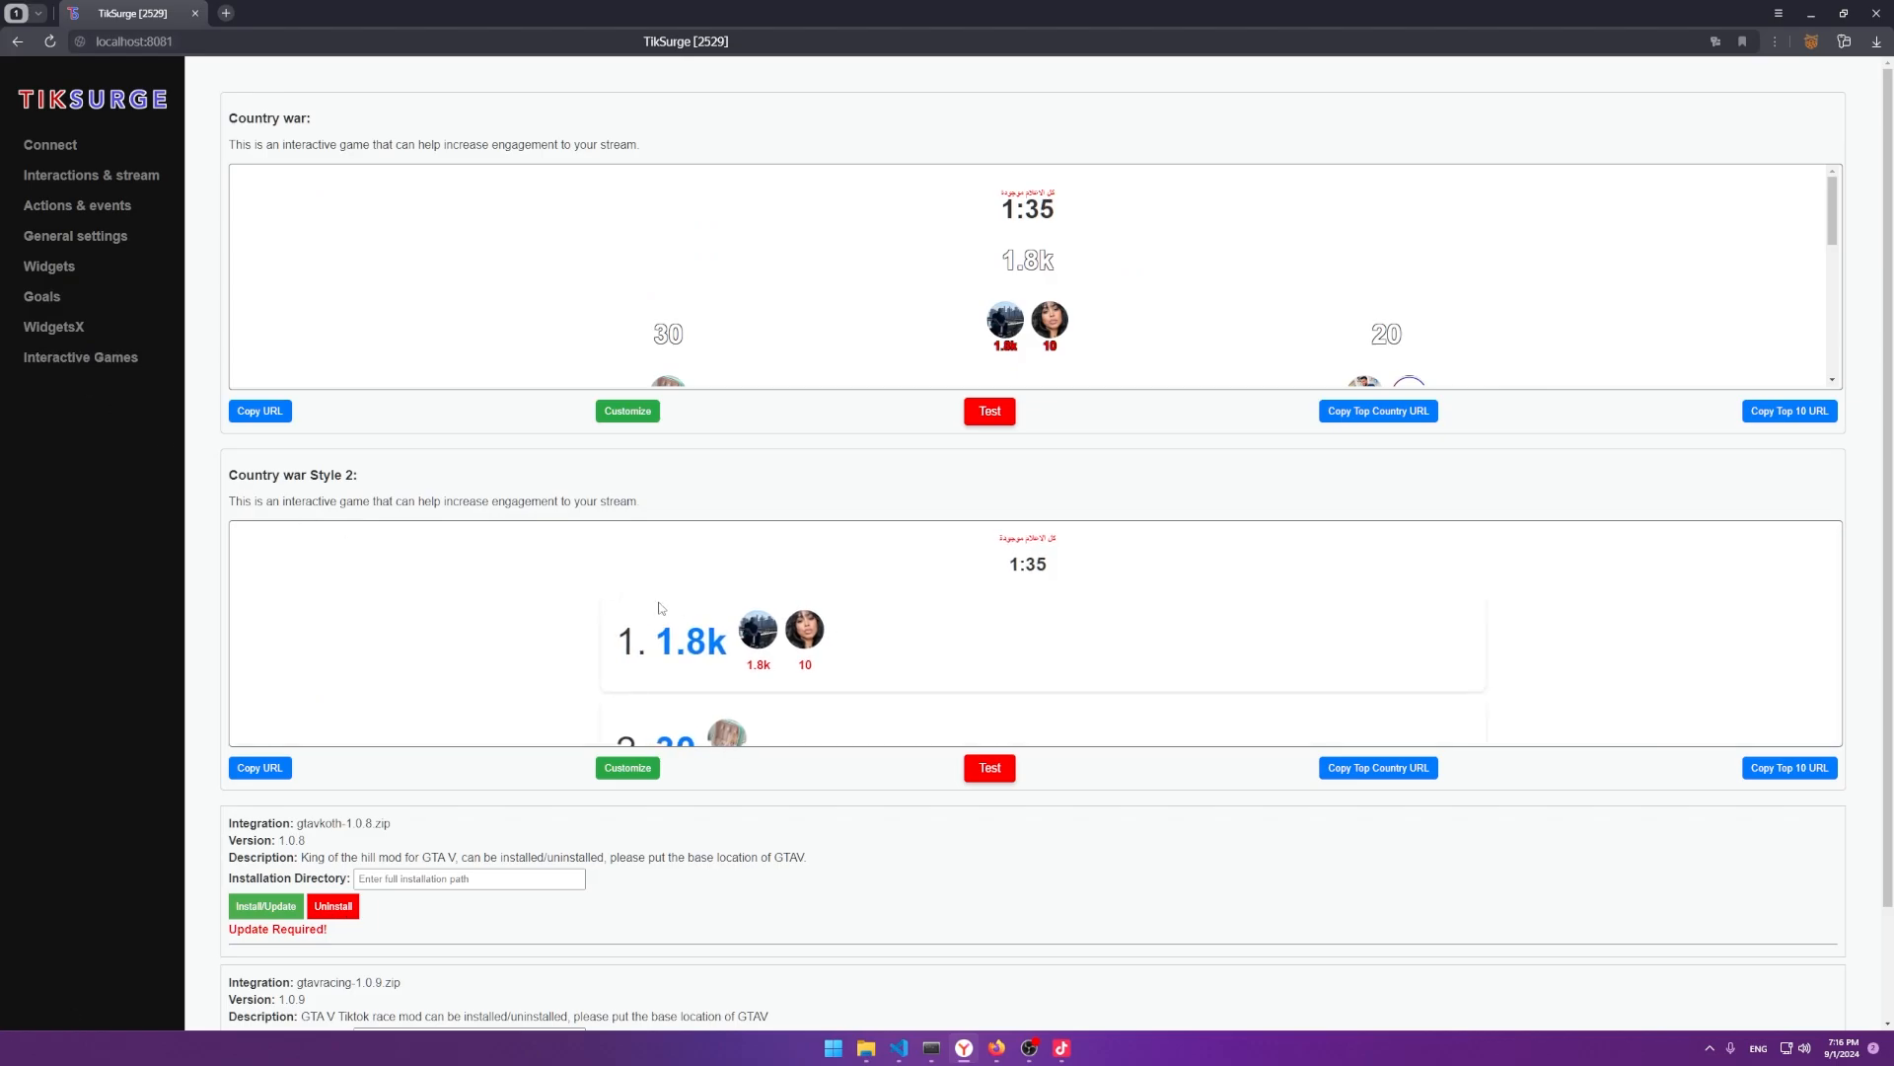
pyautogui.click(58, 299)
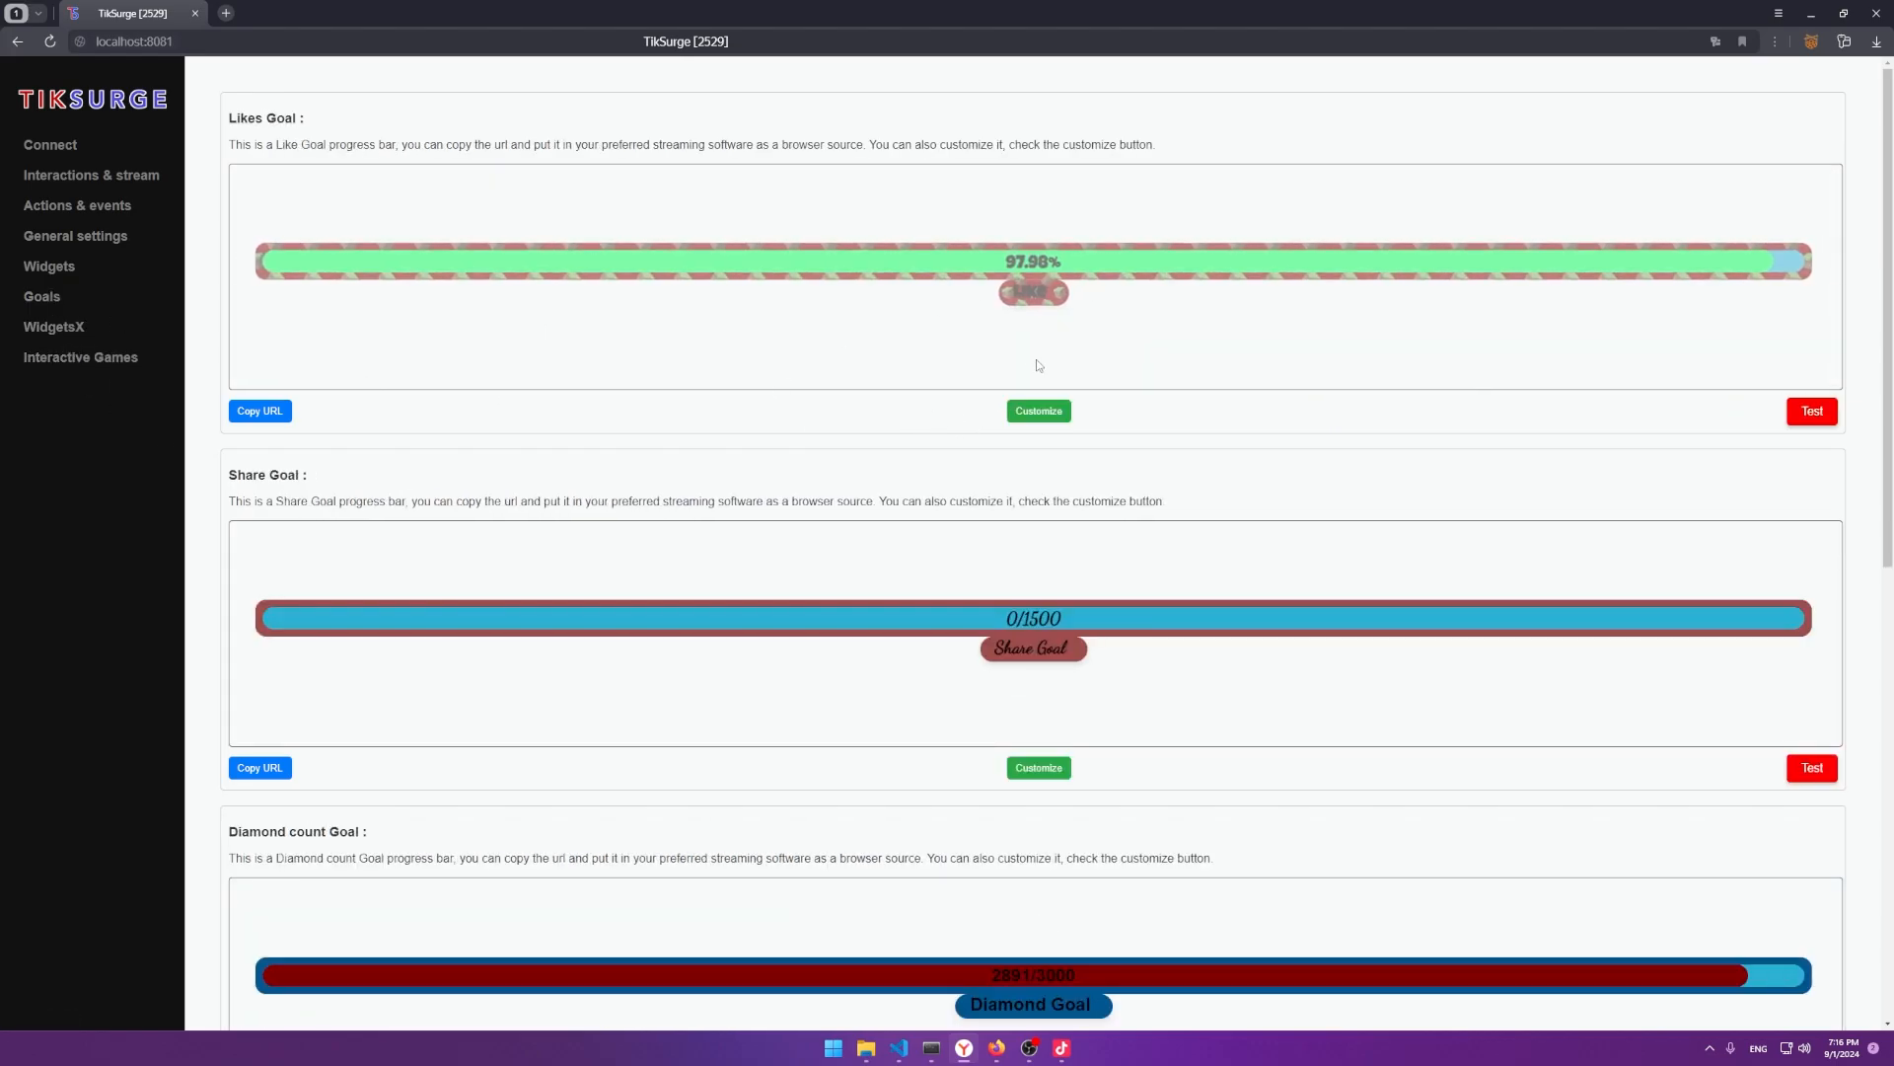
pyautogui.click(259, 410)
# In TikTok LIVE Studio, add the copied Likes goal URL as a new Link source.
pyautogui.click(1060, 1047)
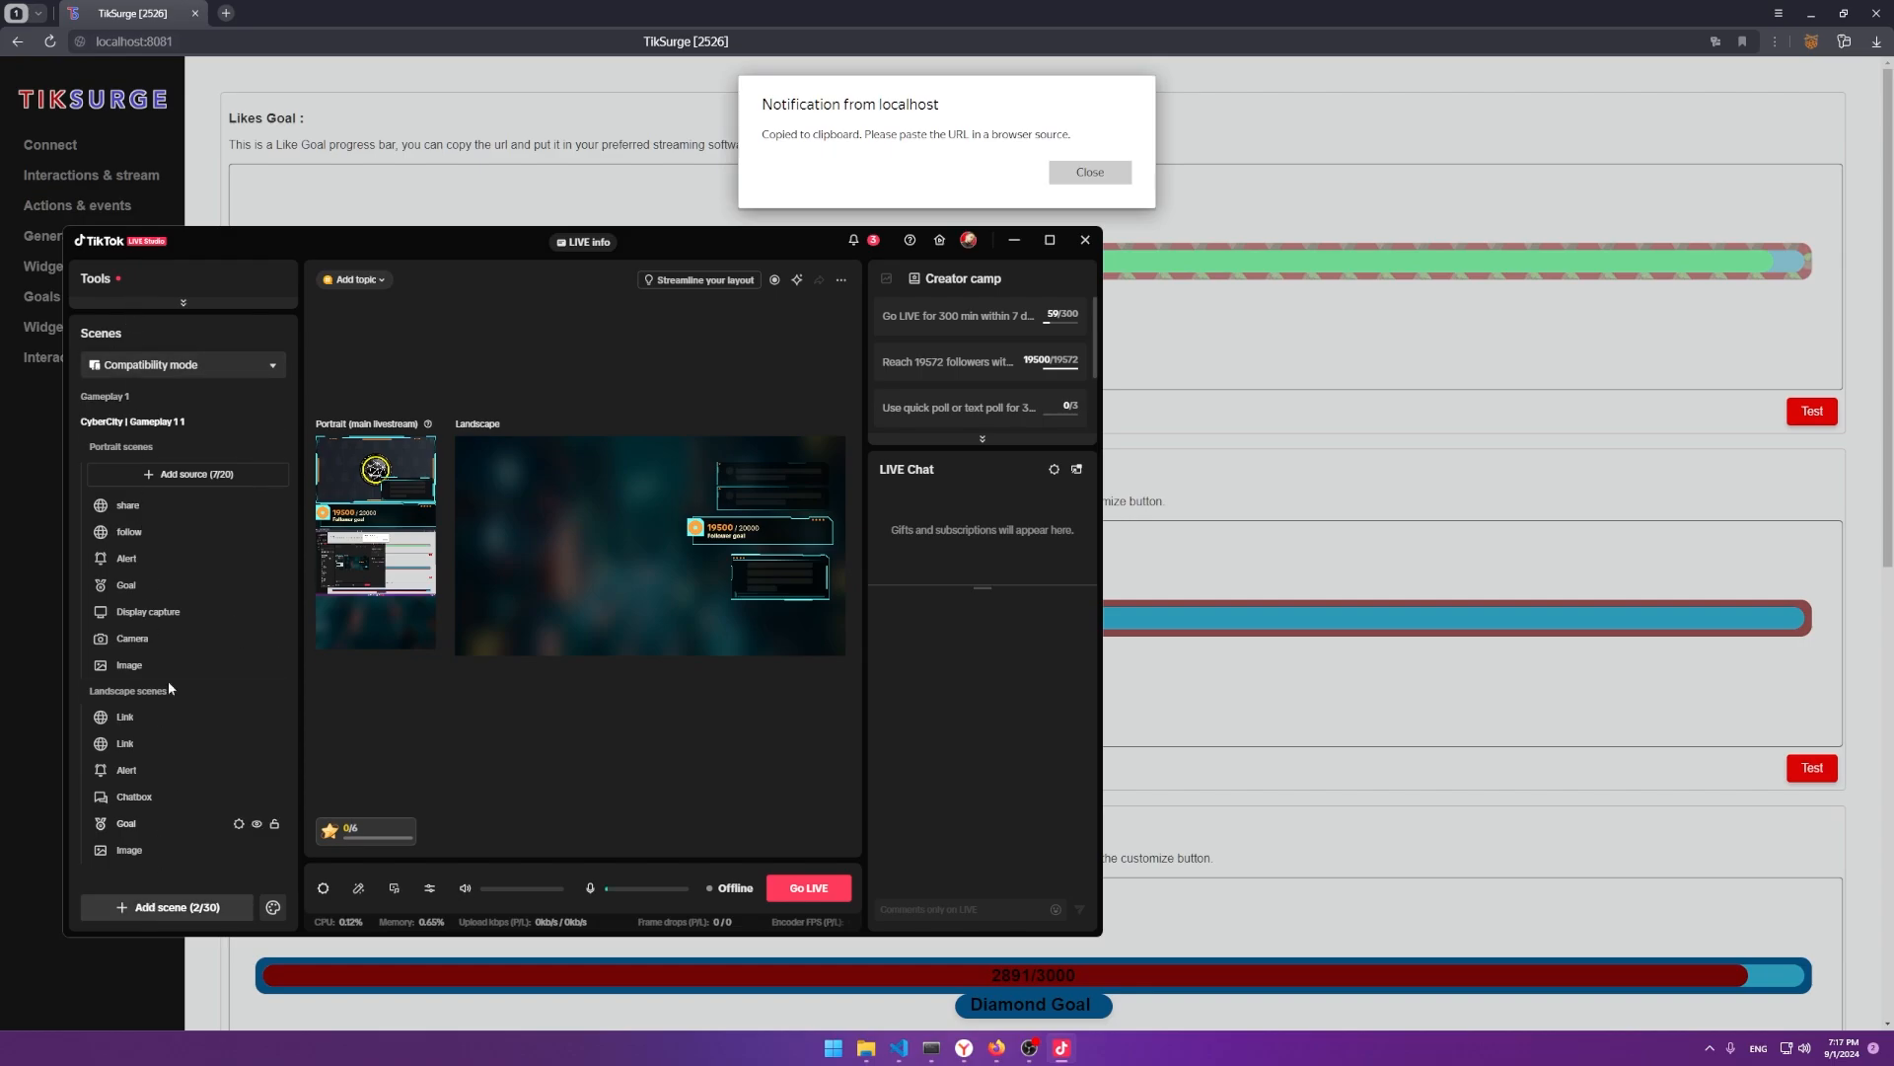
pyautogui.click(172, 474)
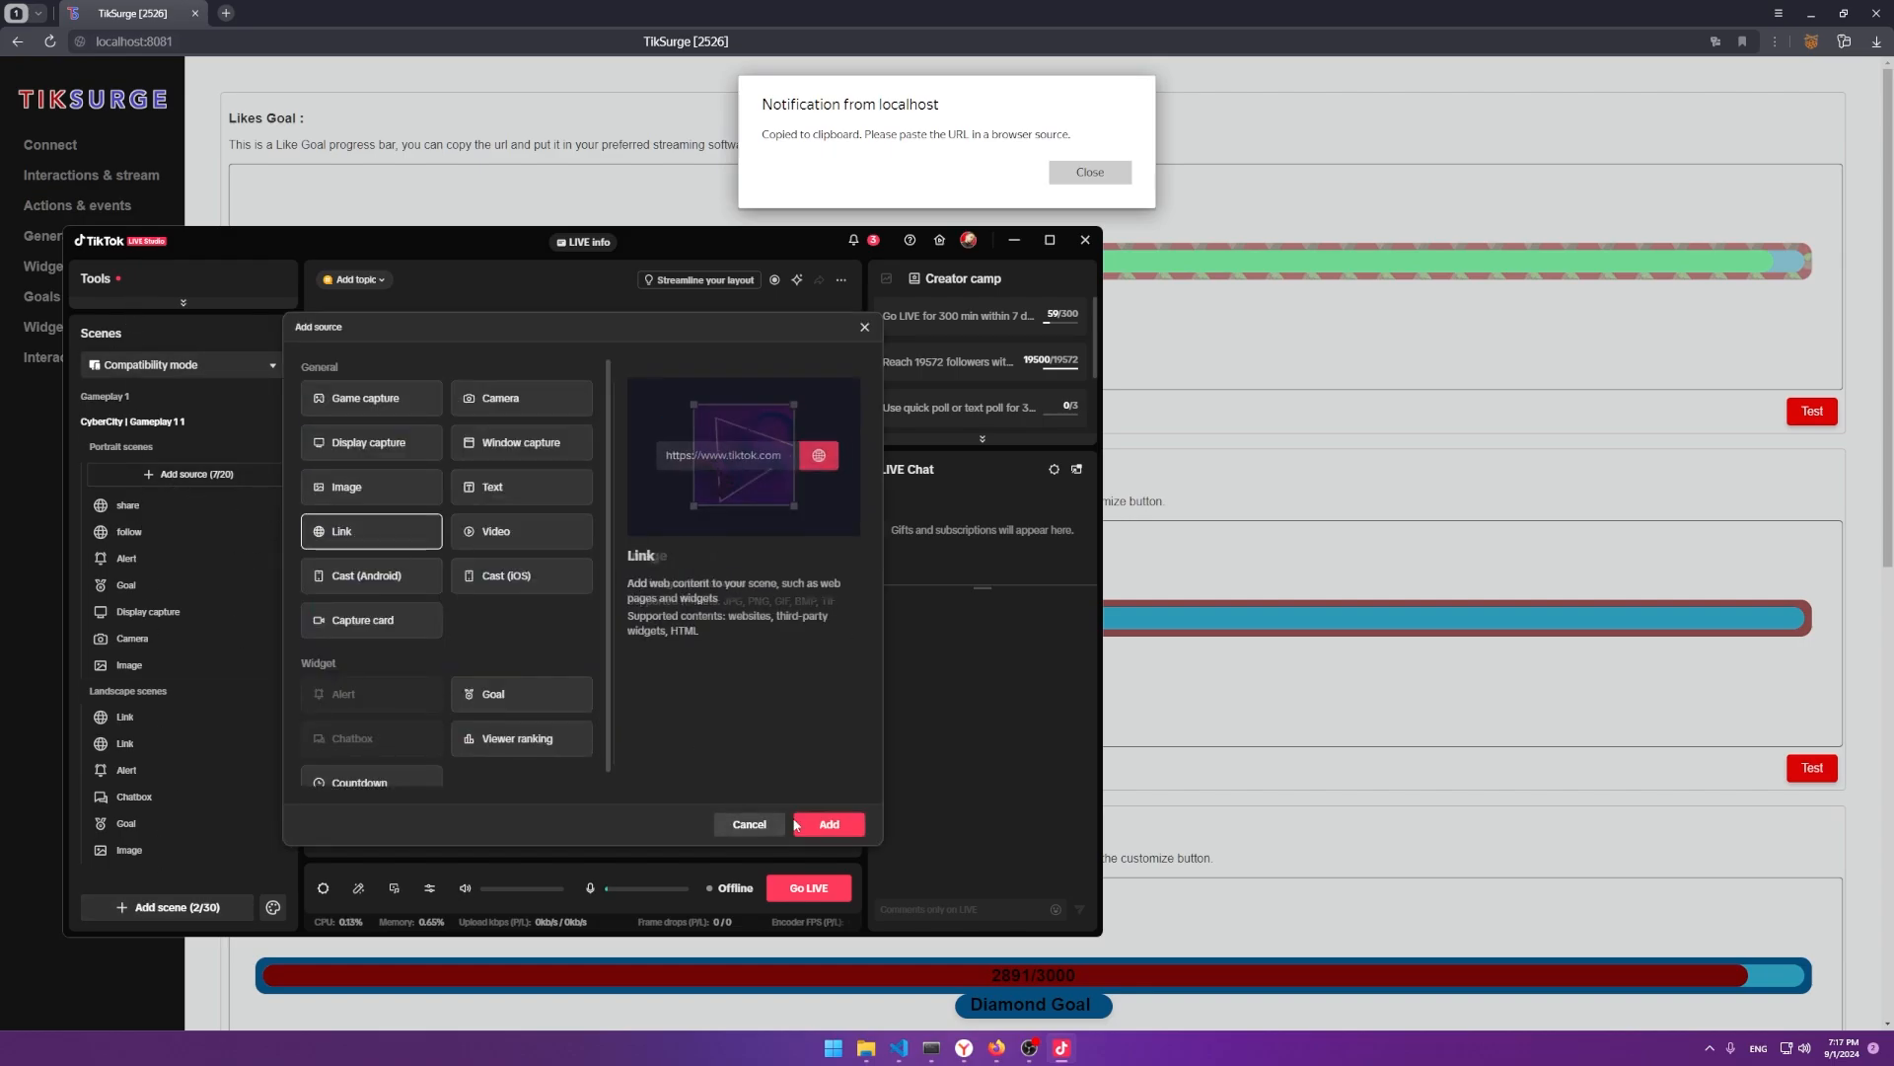
pyautogui.doubleClick(371, 530)
pyautogui.hotkey('ctrl', 'v')
pyautogui.click(824, 742)
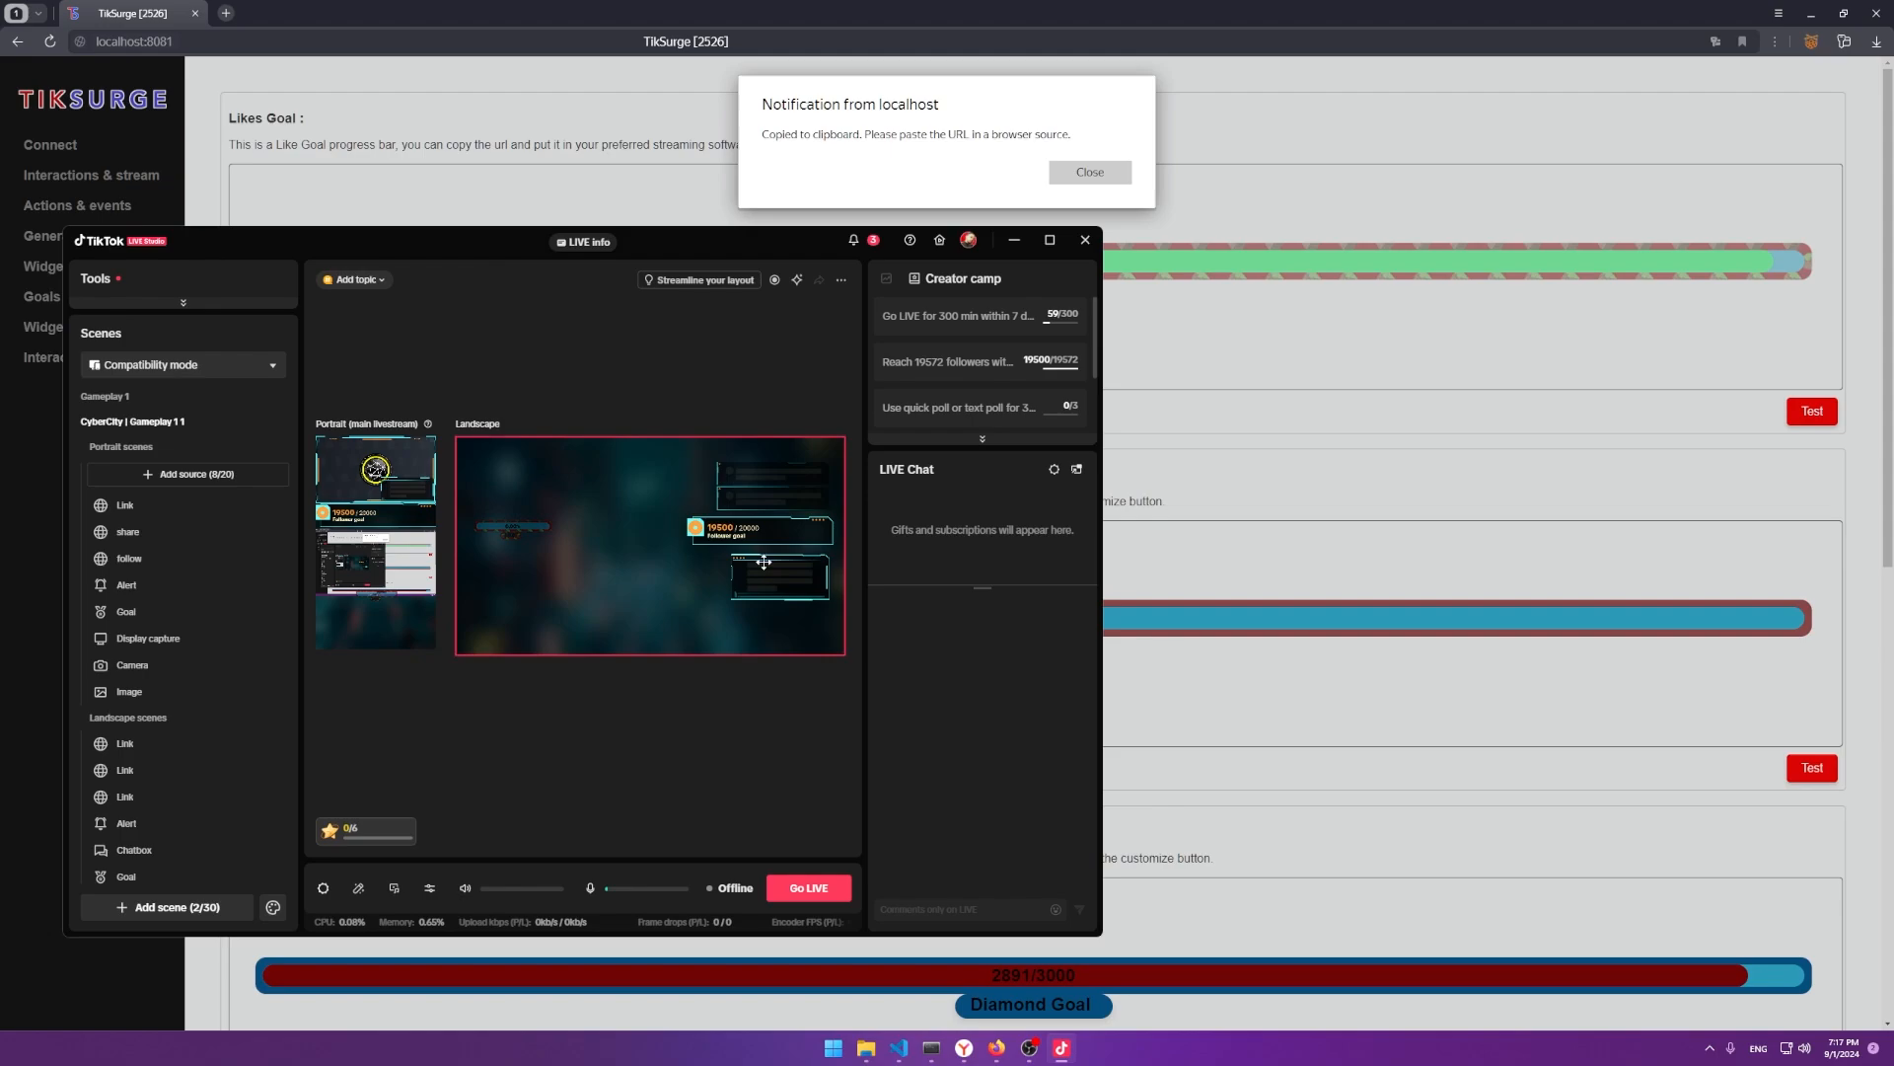
# Enlarge the goal bar, give it a custom 1920 width, and position it in the landscape preview.
pyautogui.click(520, 524)
pyautogui.moveTo(555, 563); pyautogui.dragTo(634, 529)
pyautogui.moveTo(520, 591); pyautogui.dragTo(477, 625)
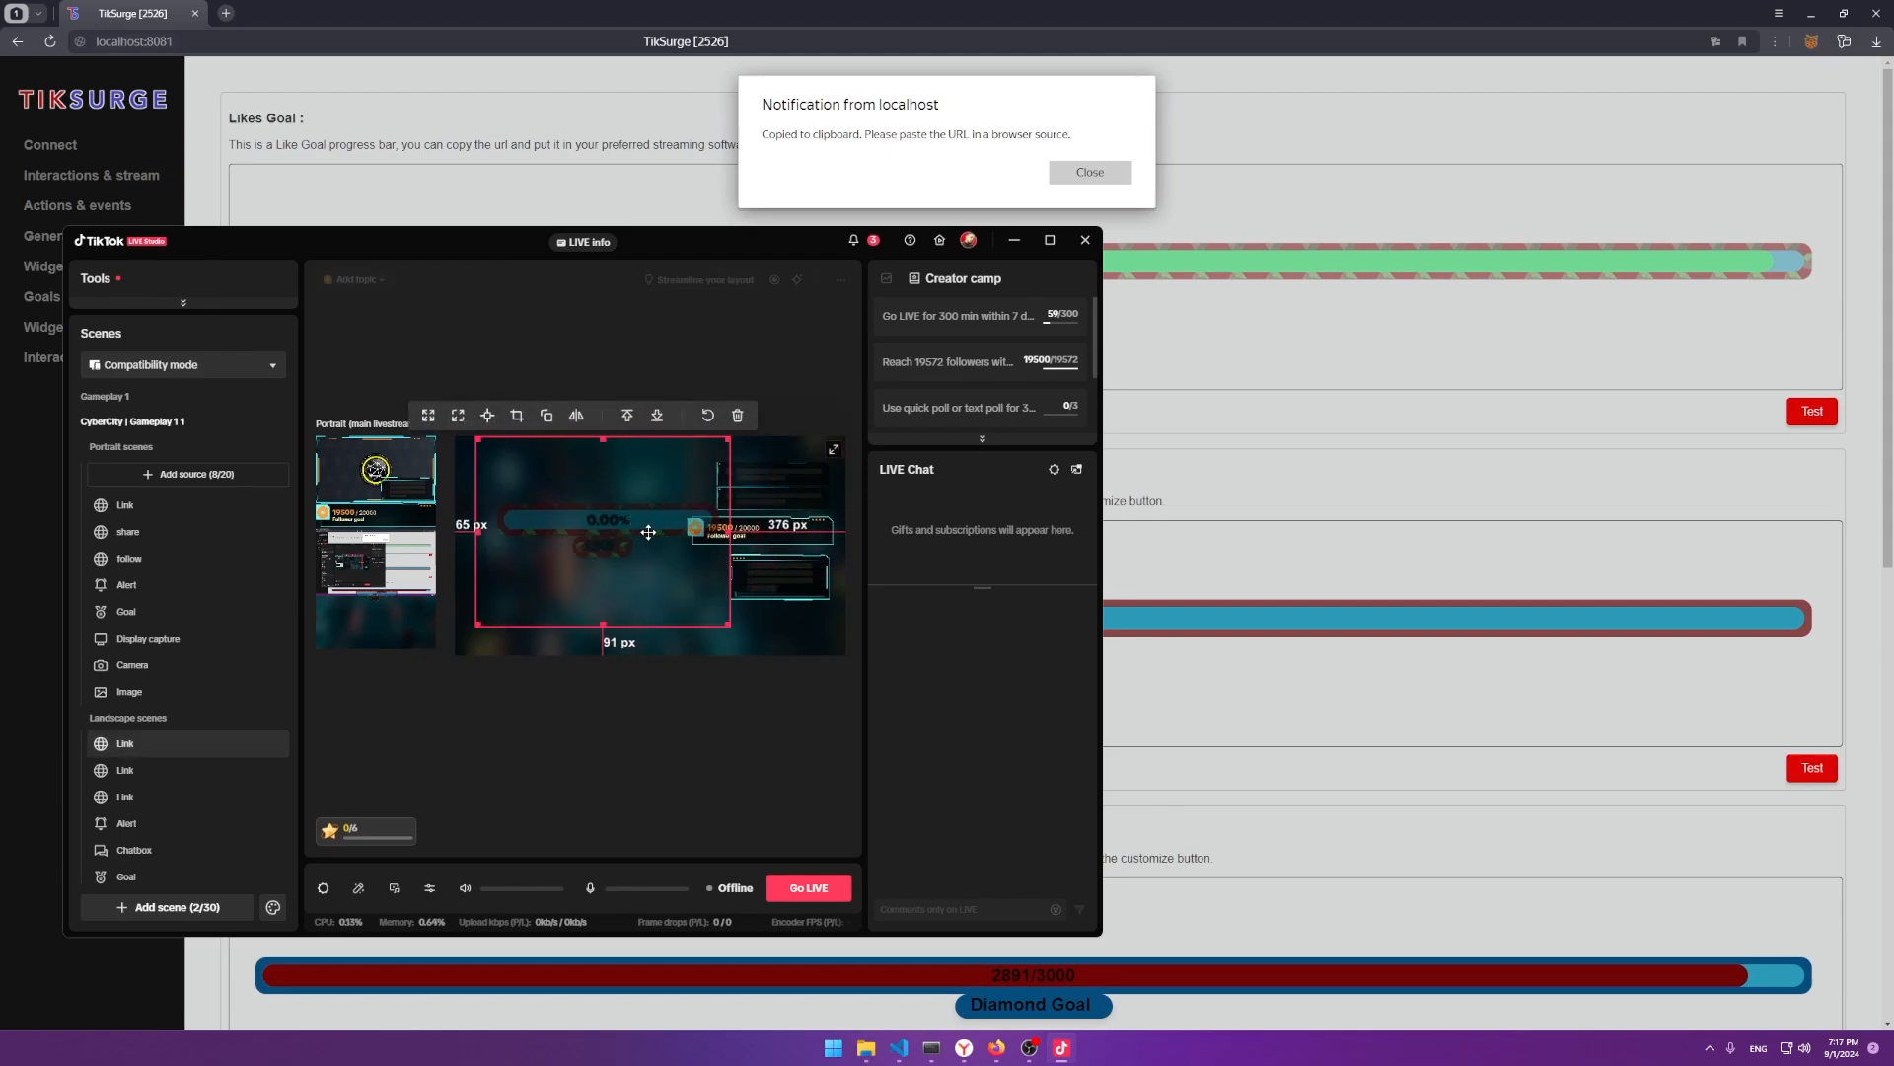
pyautogui.doubleClick(159, 746)
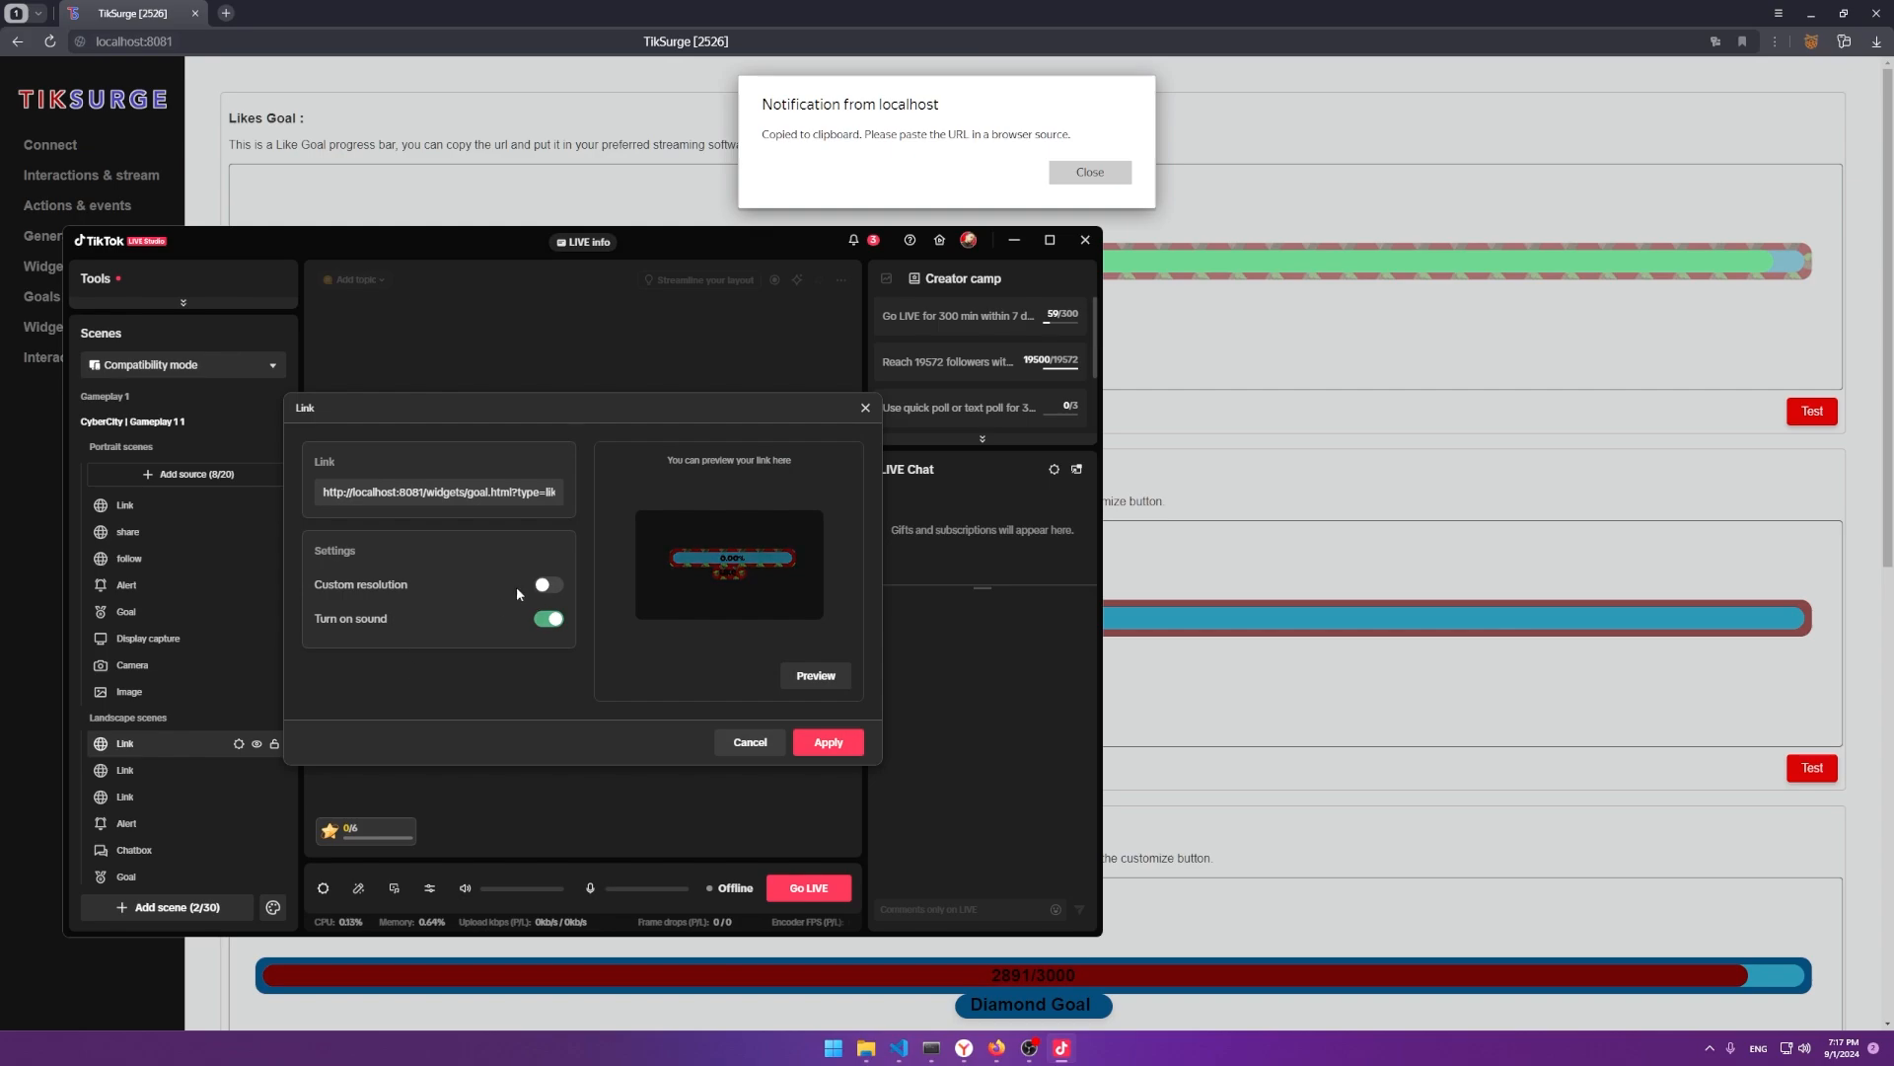
pyautogui.click(545, 585)
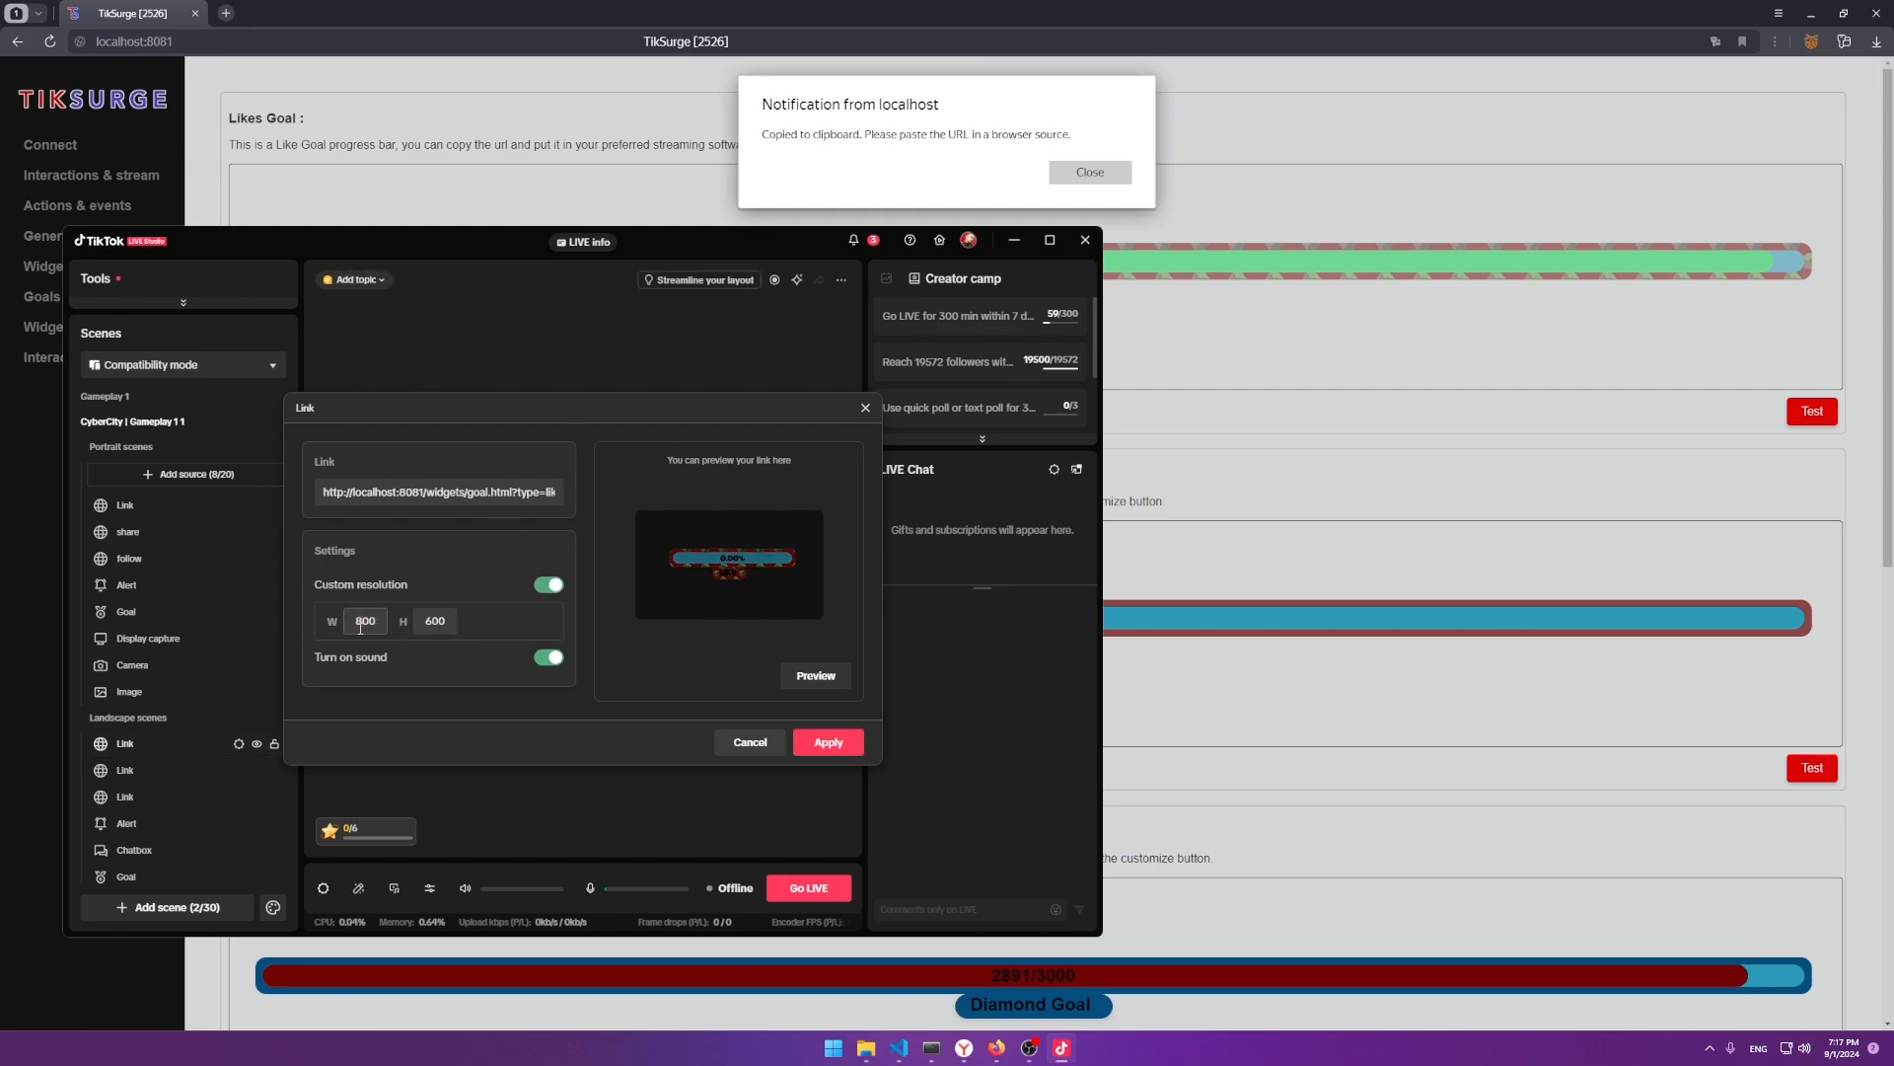
pyautogui.write('1920')
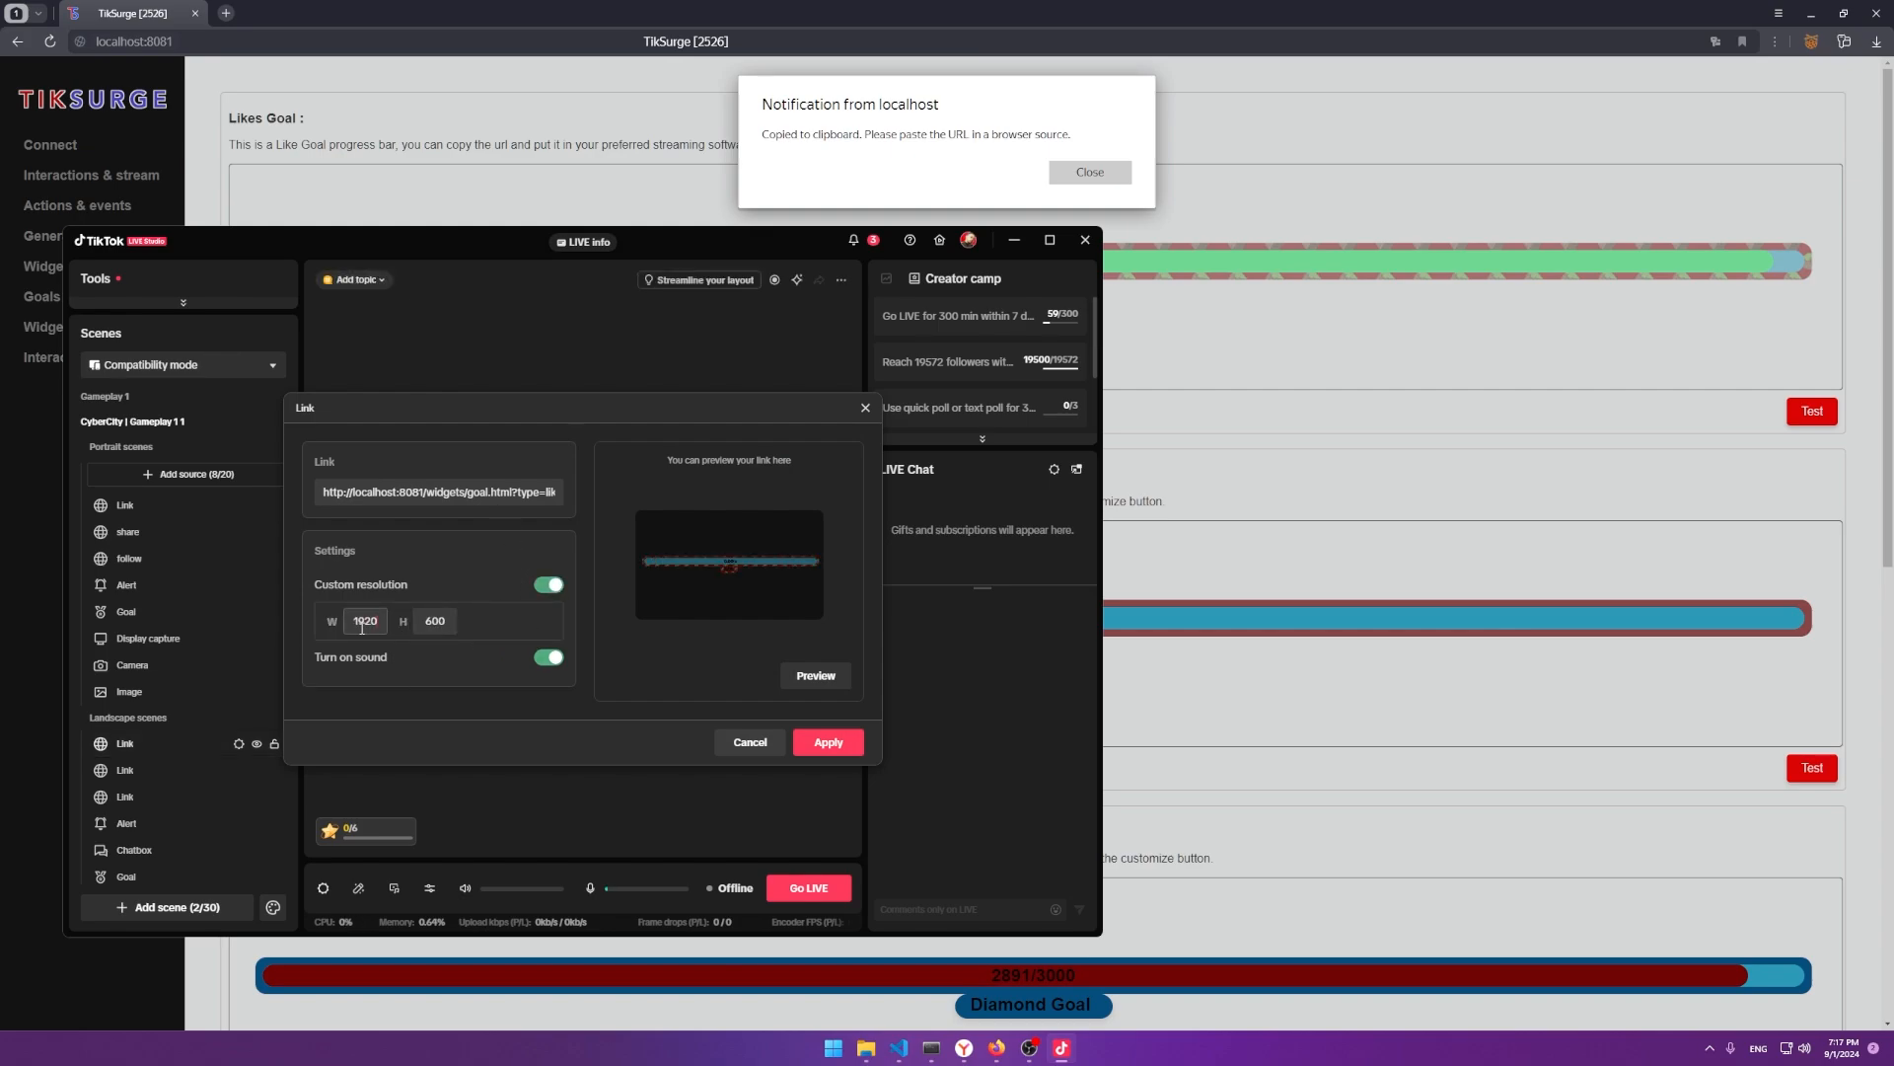
pyautogui.click(825, 741)
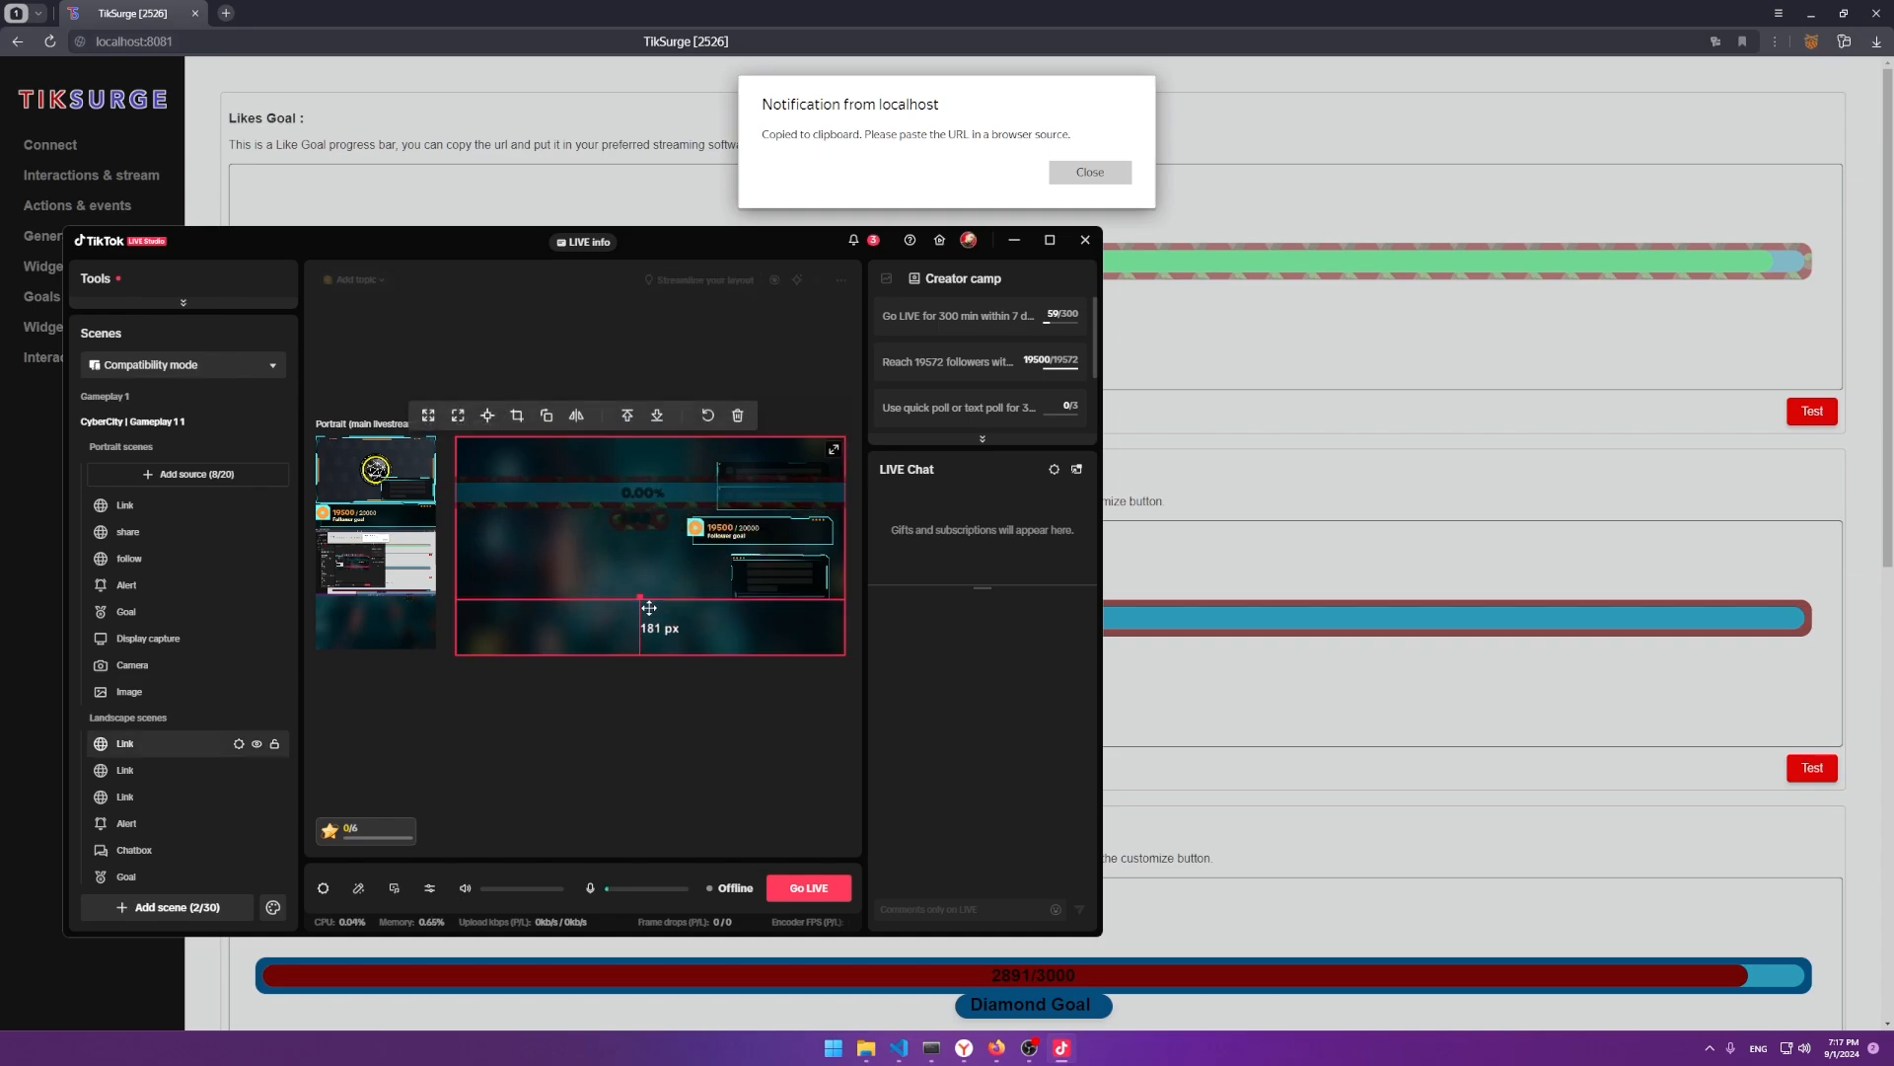
pyautogui.moveTo(638, 565); pyautogui.dragTo(573, 498)
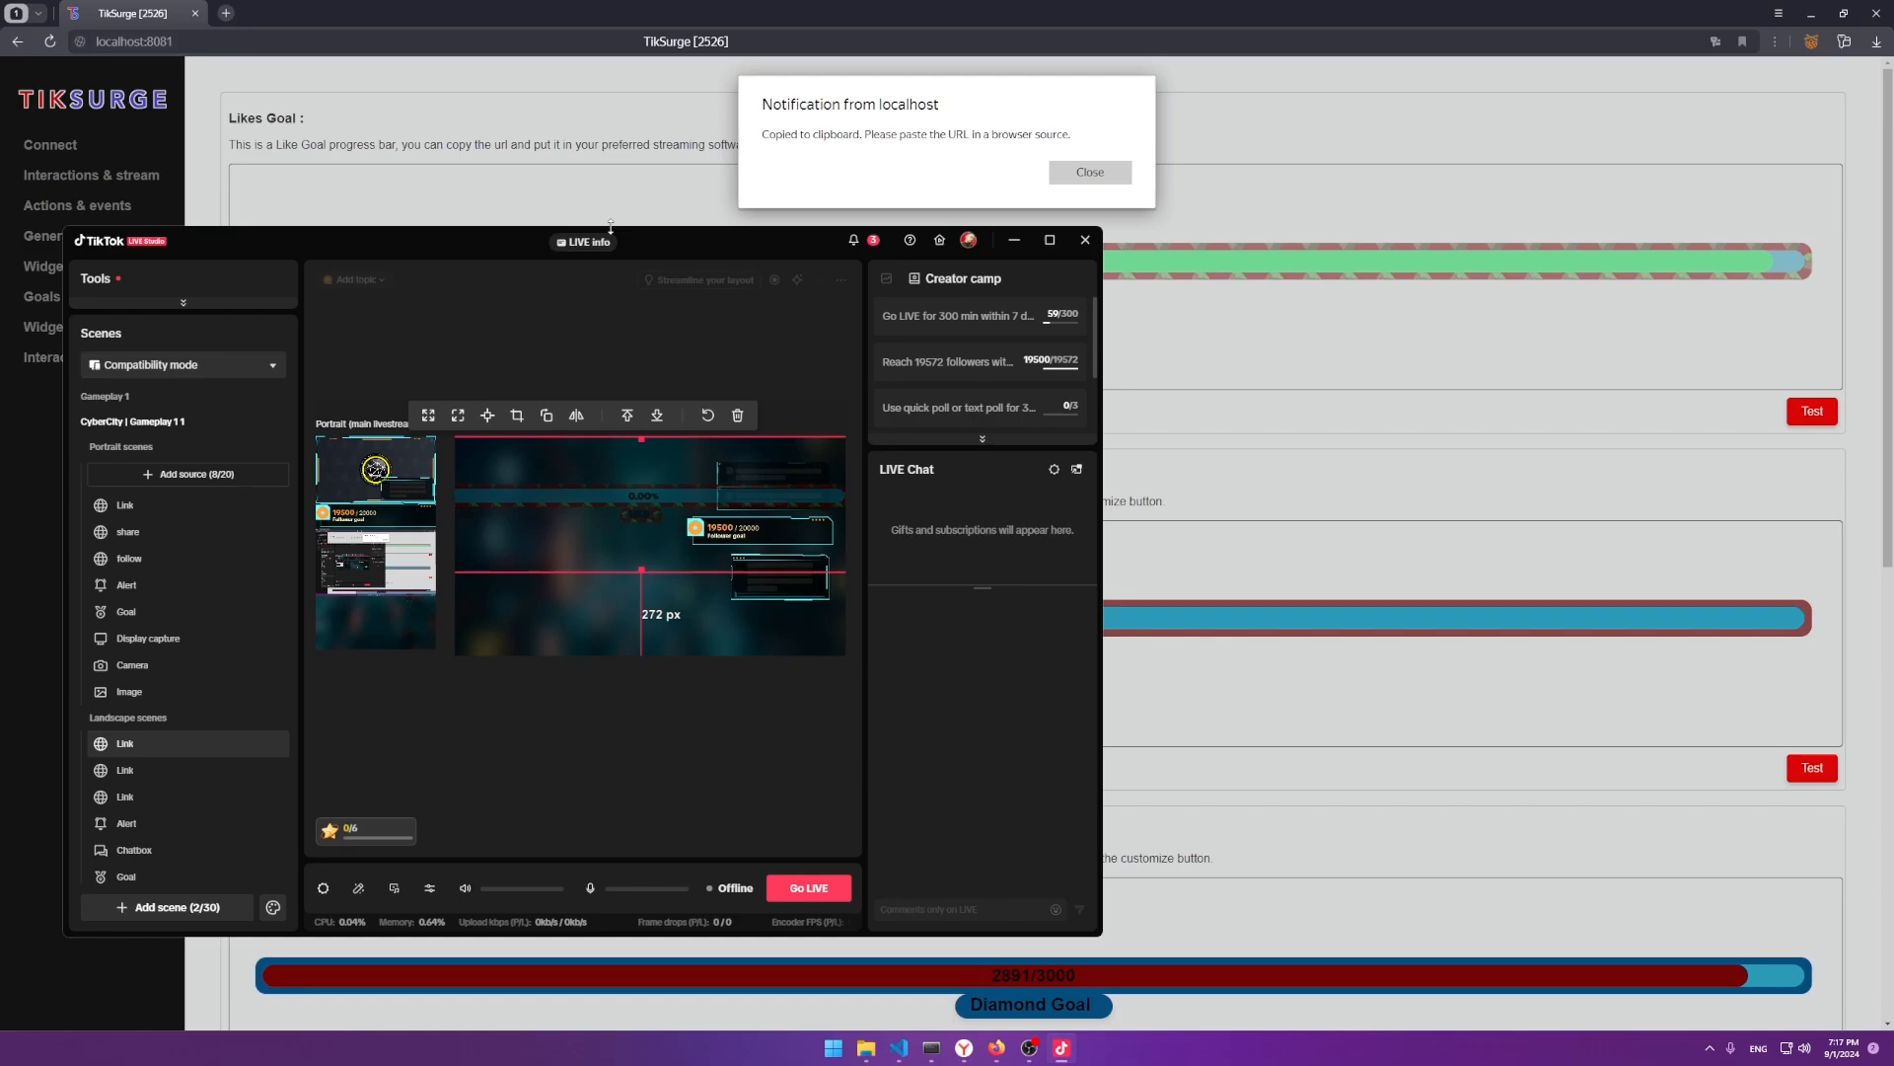
# Move the studio window aside and bring TikSurge forward, dismissing the clipboard notice.
pyautogui.moveTo(611, 226); pyautogui.dragTo(959, 315)
pyautogui.click(1085, 173)
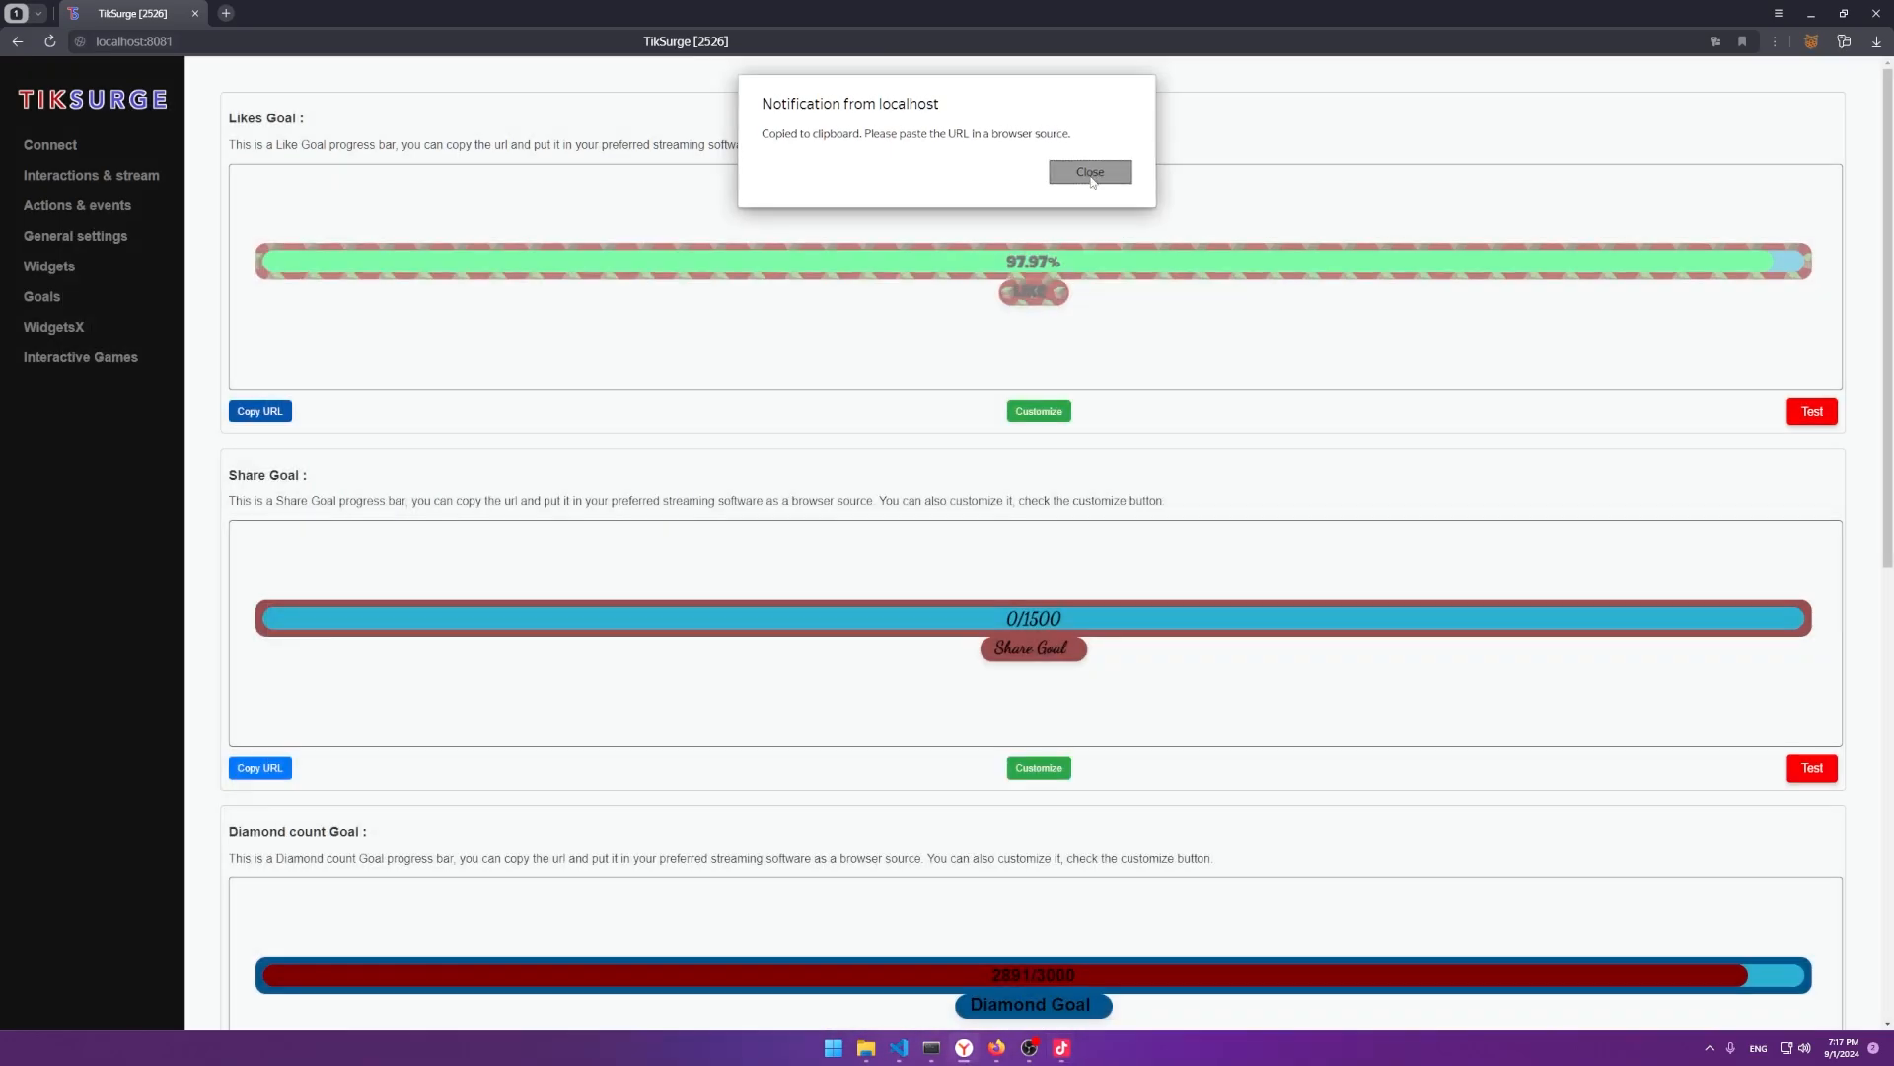
pyautogui.click(1085, 174)
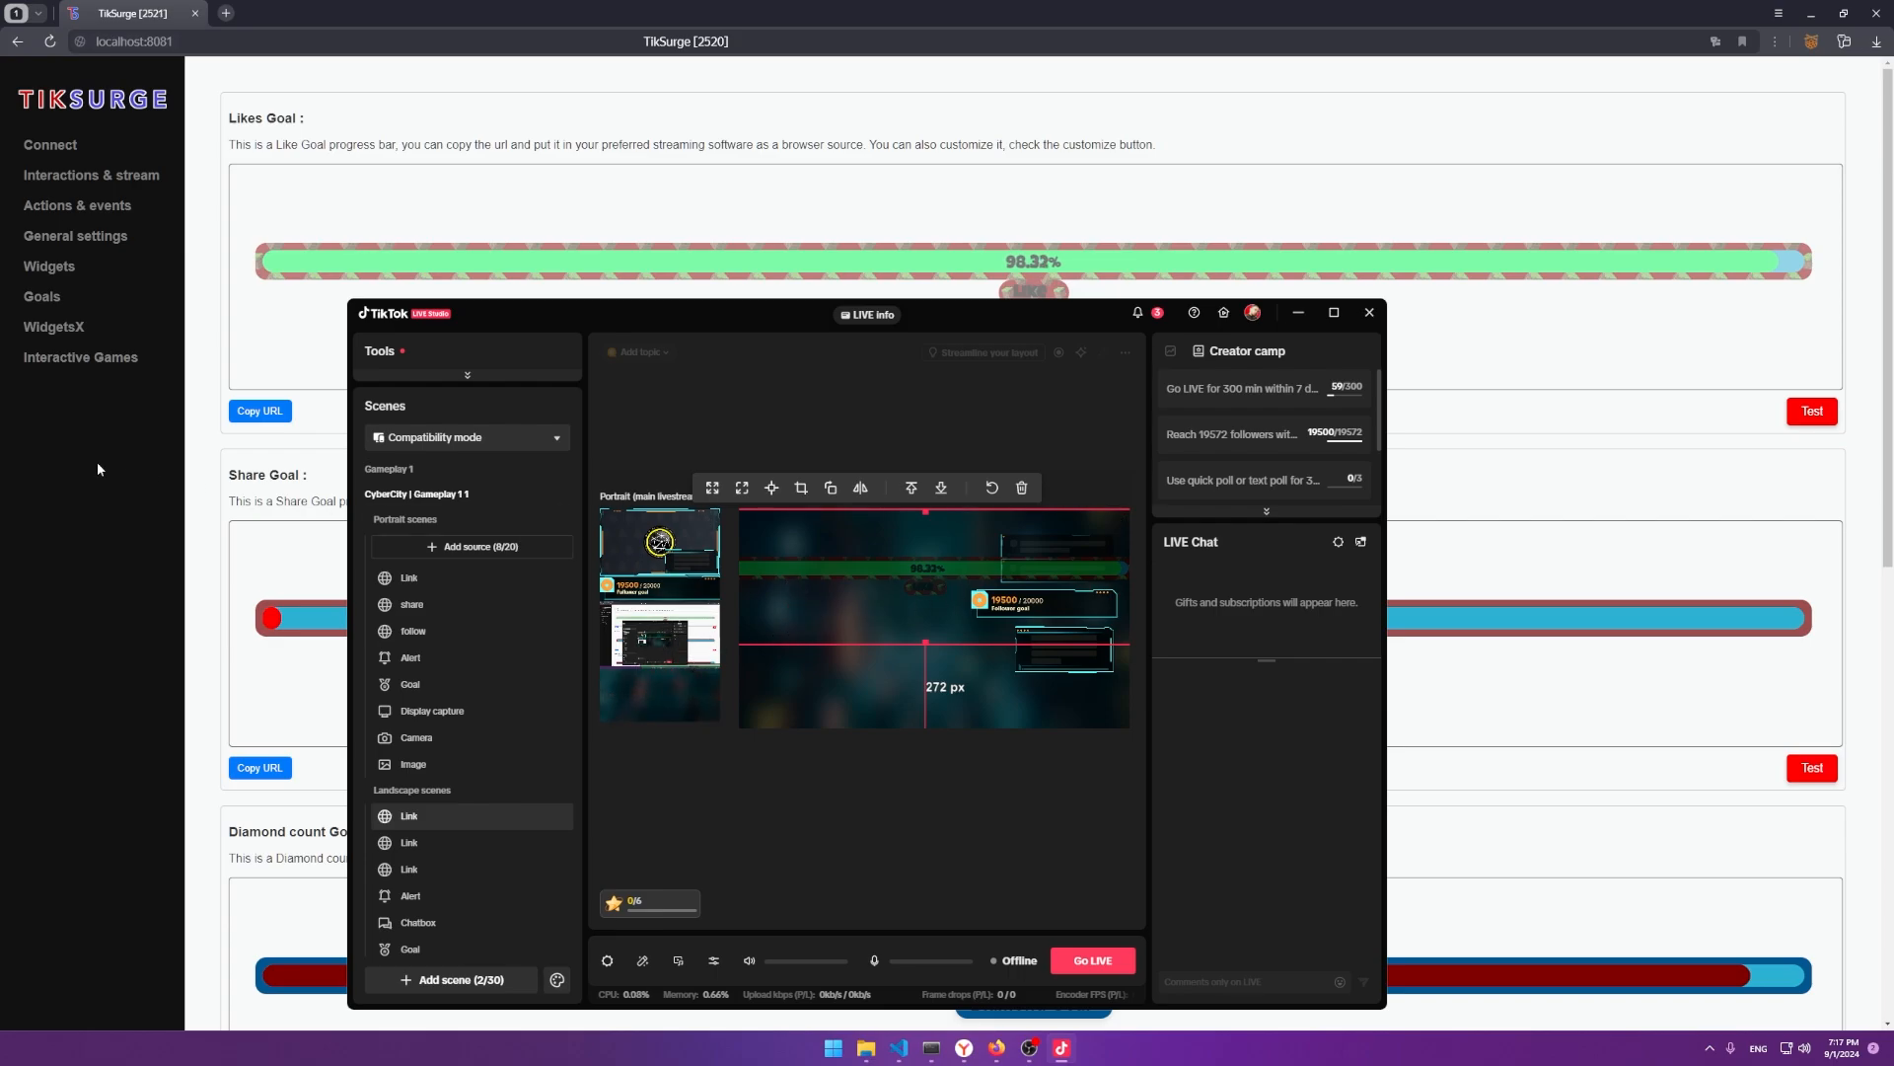
# Visit the WidgetsX page briefly, then go back to the Goals page.
pyautogui.moveTo(104, 360); pyautogui.dragTo(95, 356)
pyautogui.click(70, 330)
pyautogui.click(39, 305)
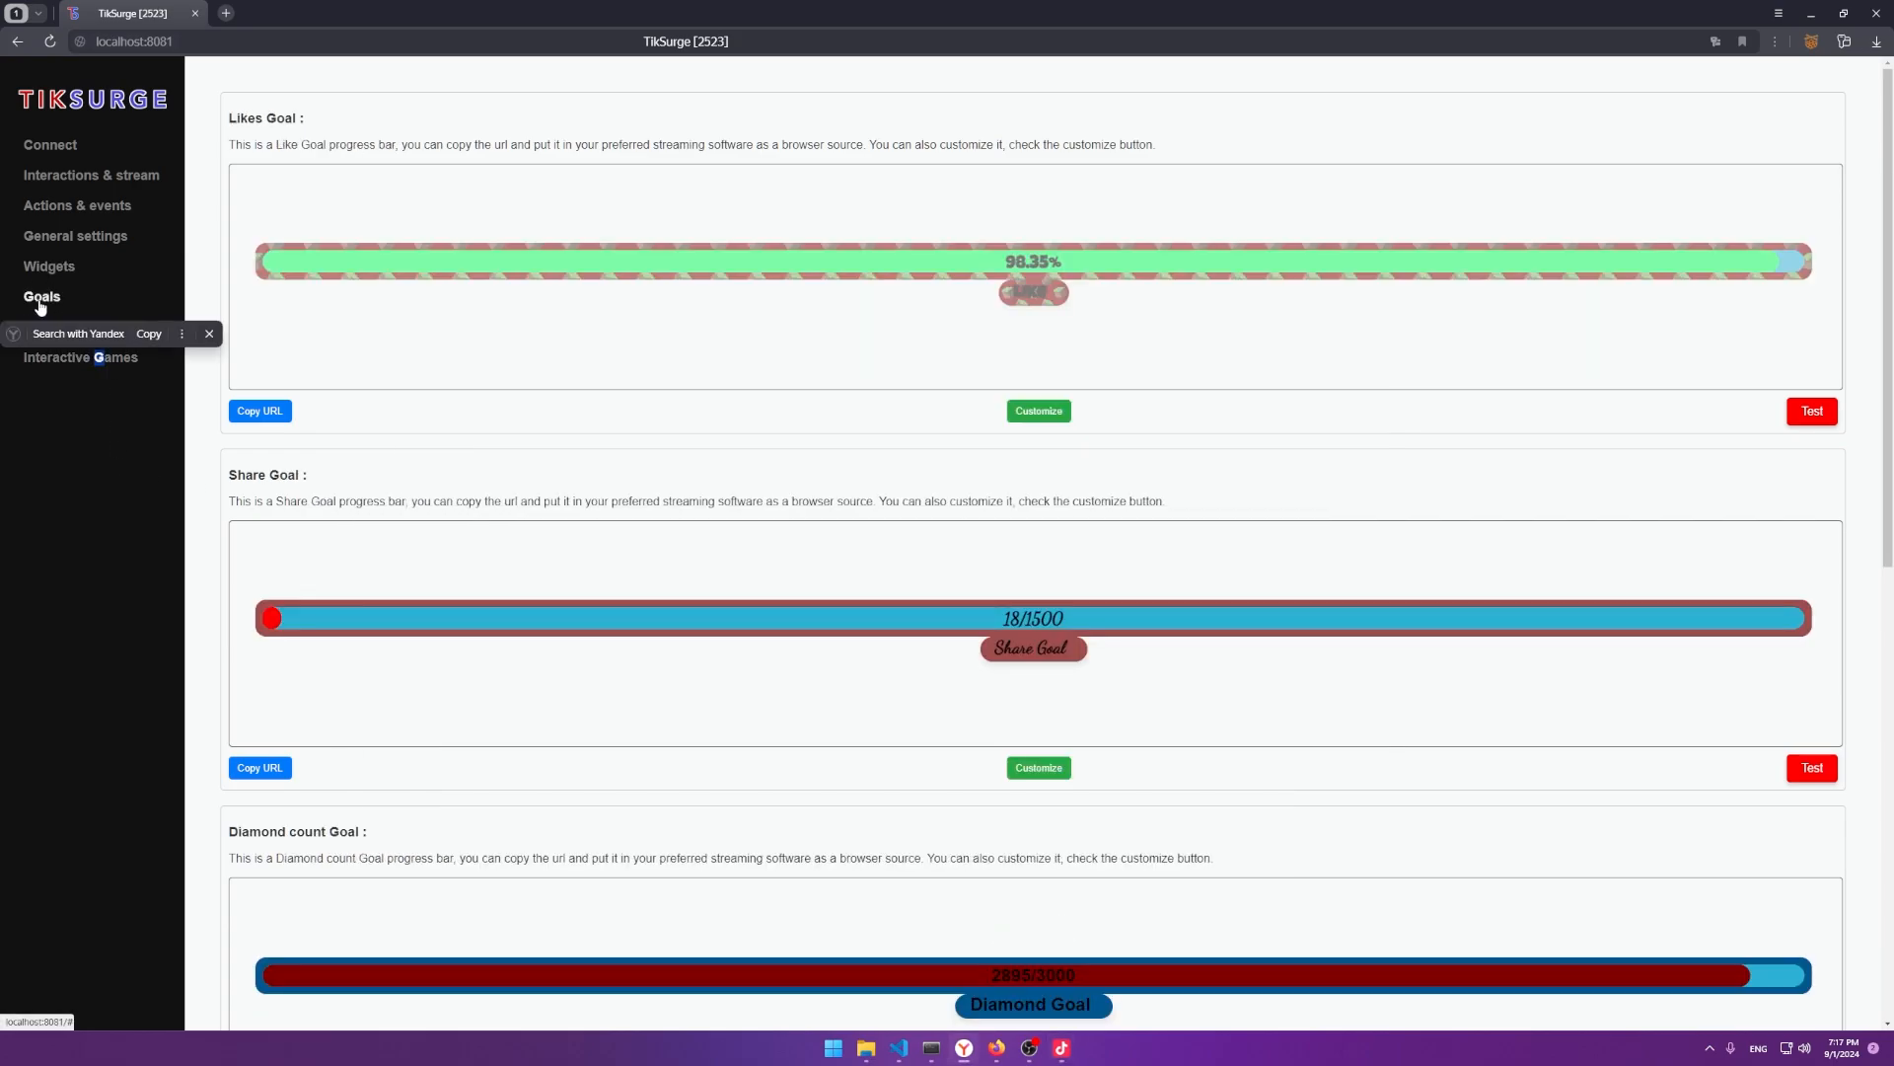
pyautogui.scroll(-9, 582, 473)
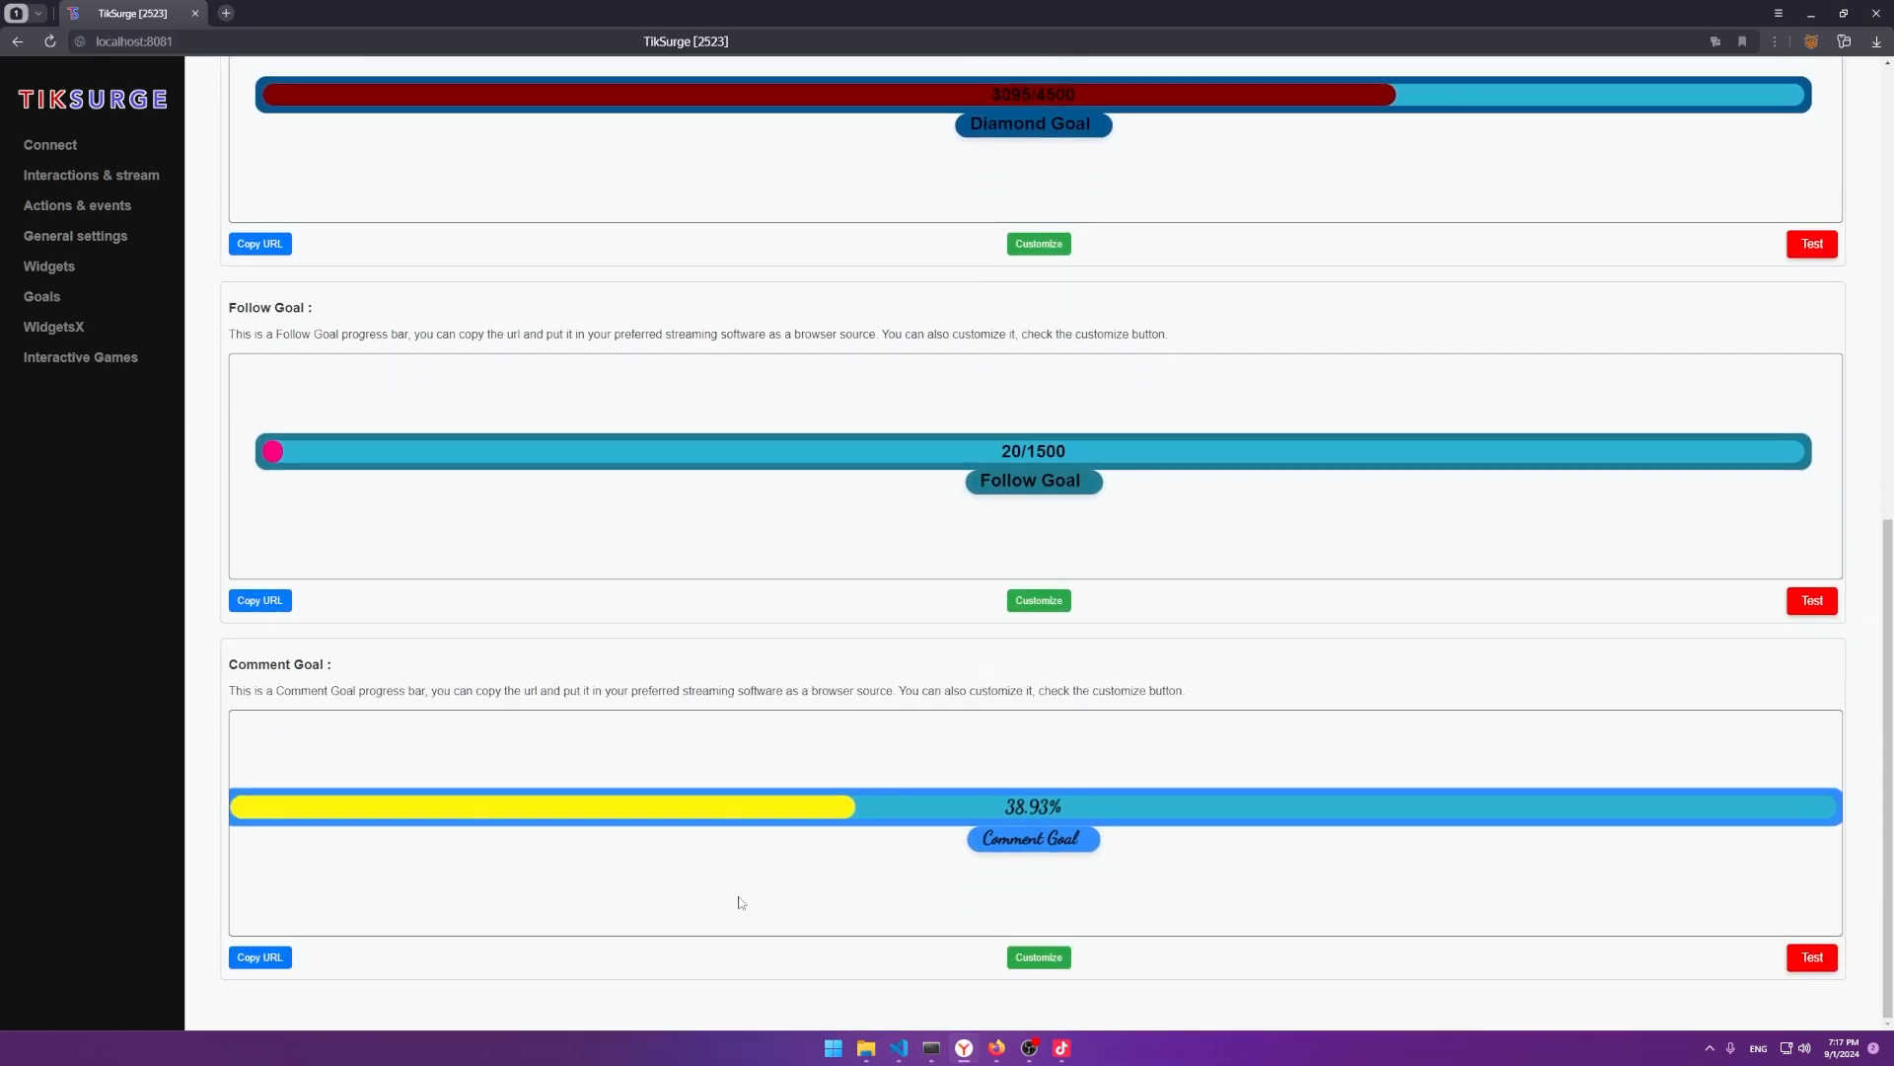
pyautogui.scroll(4, 444, 641)
pyautogui.scroll(-5, 707, 520)
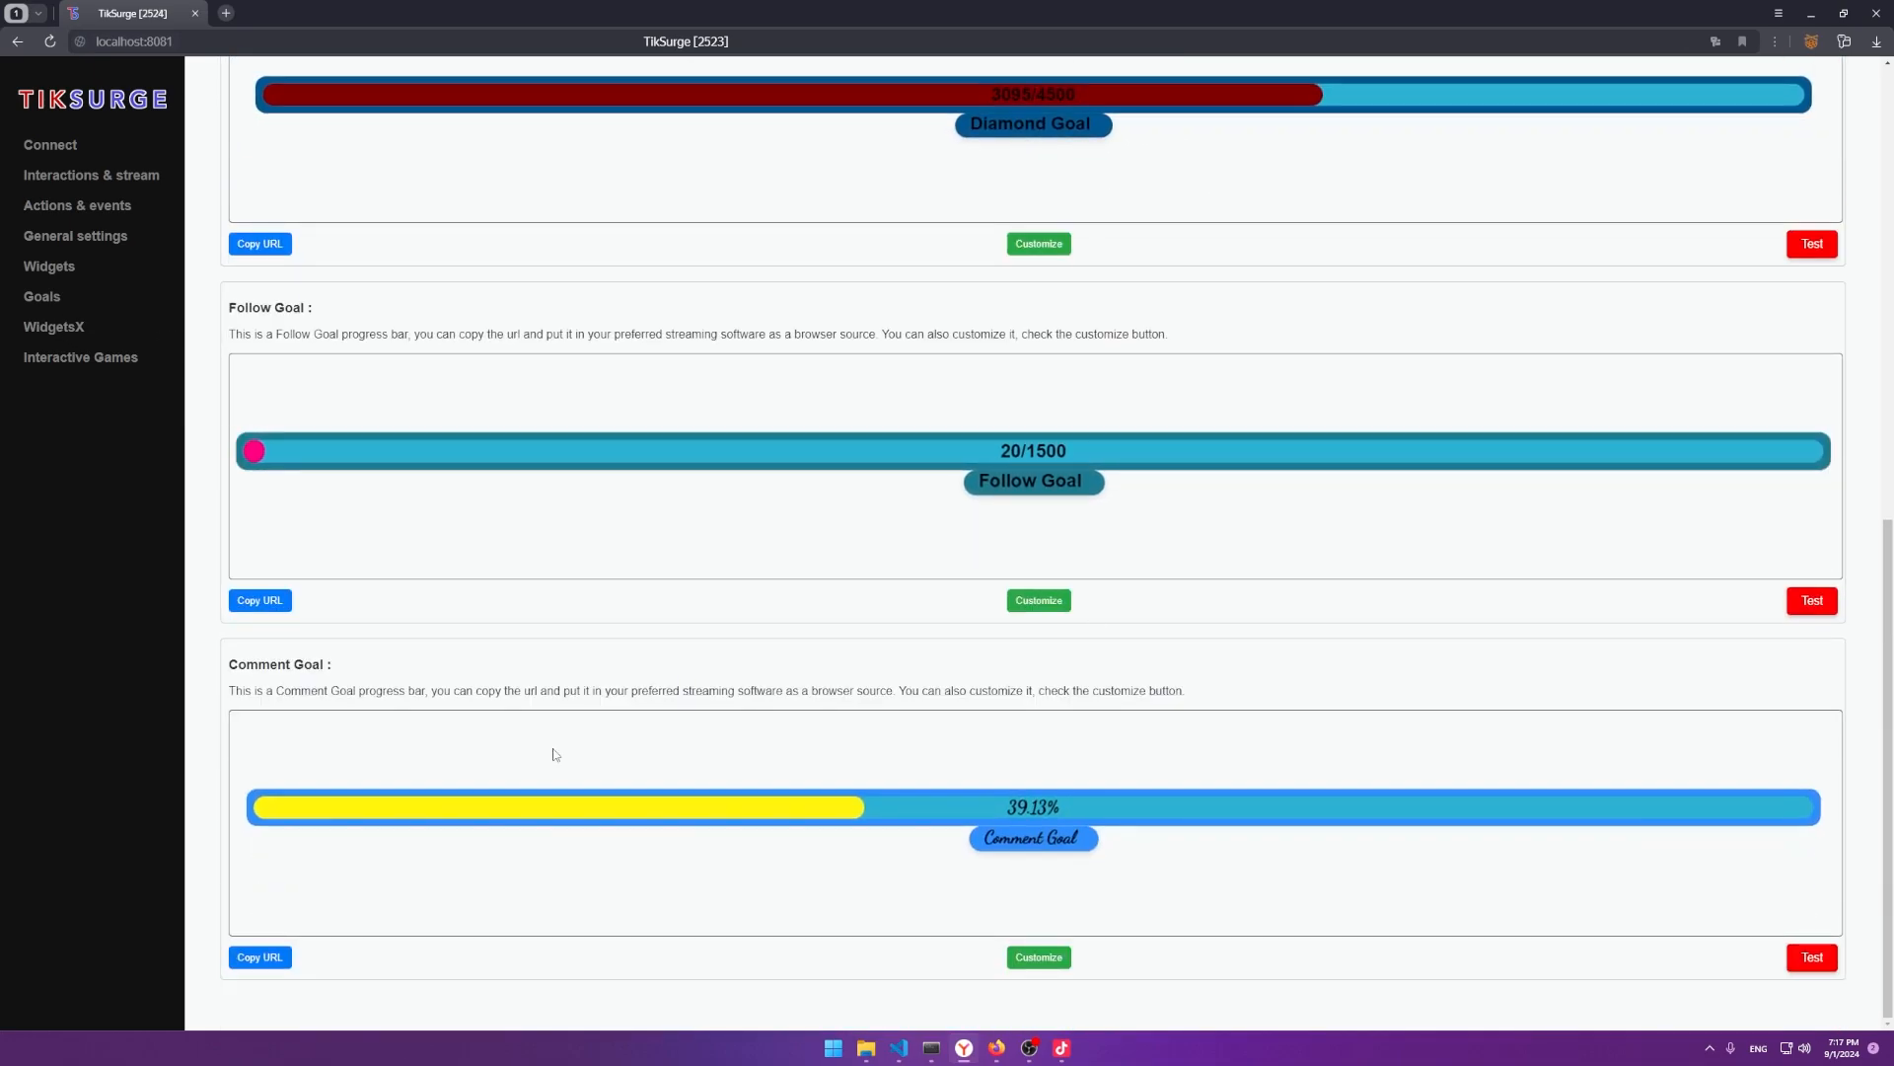
# On WidgetsX, scroll to the Last Gift widget and open then close its customization popup.
pyautogui.click(135, 331)
pyautogui.scroll(-8, 921, 474)
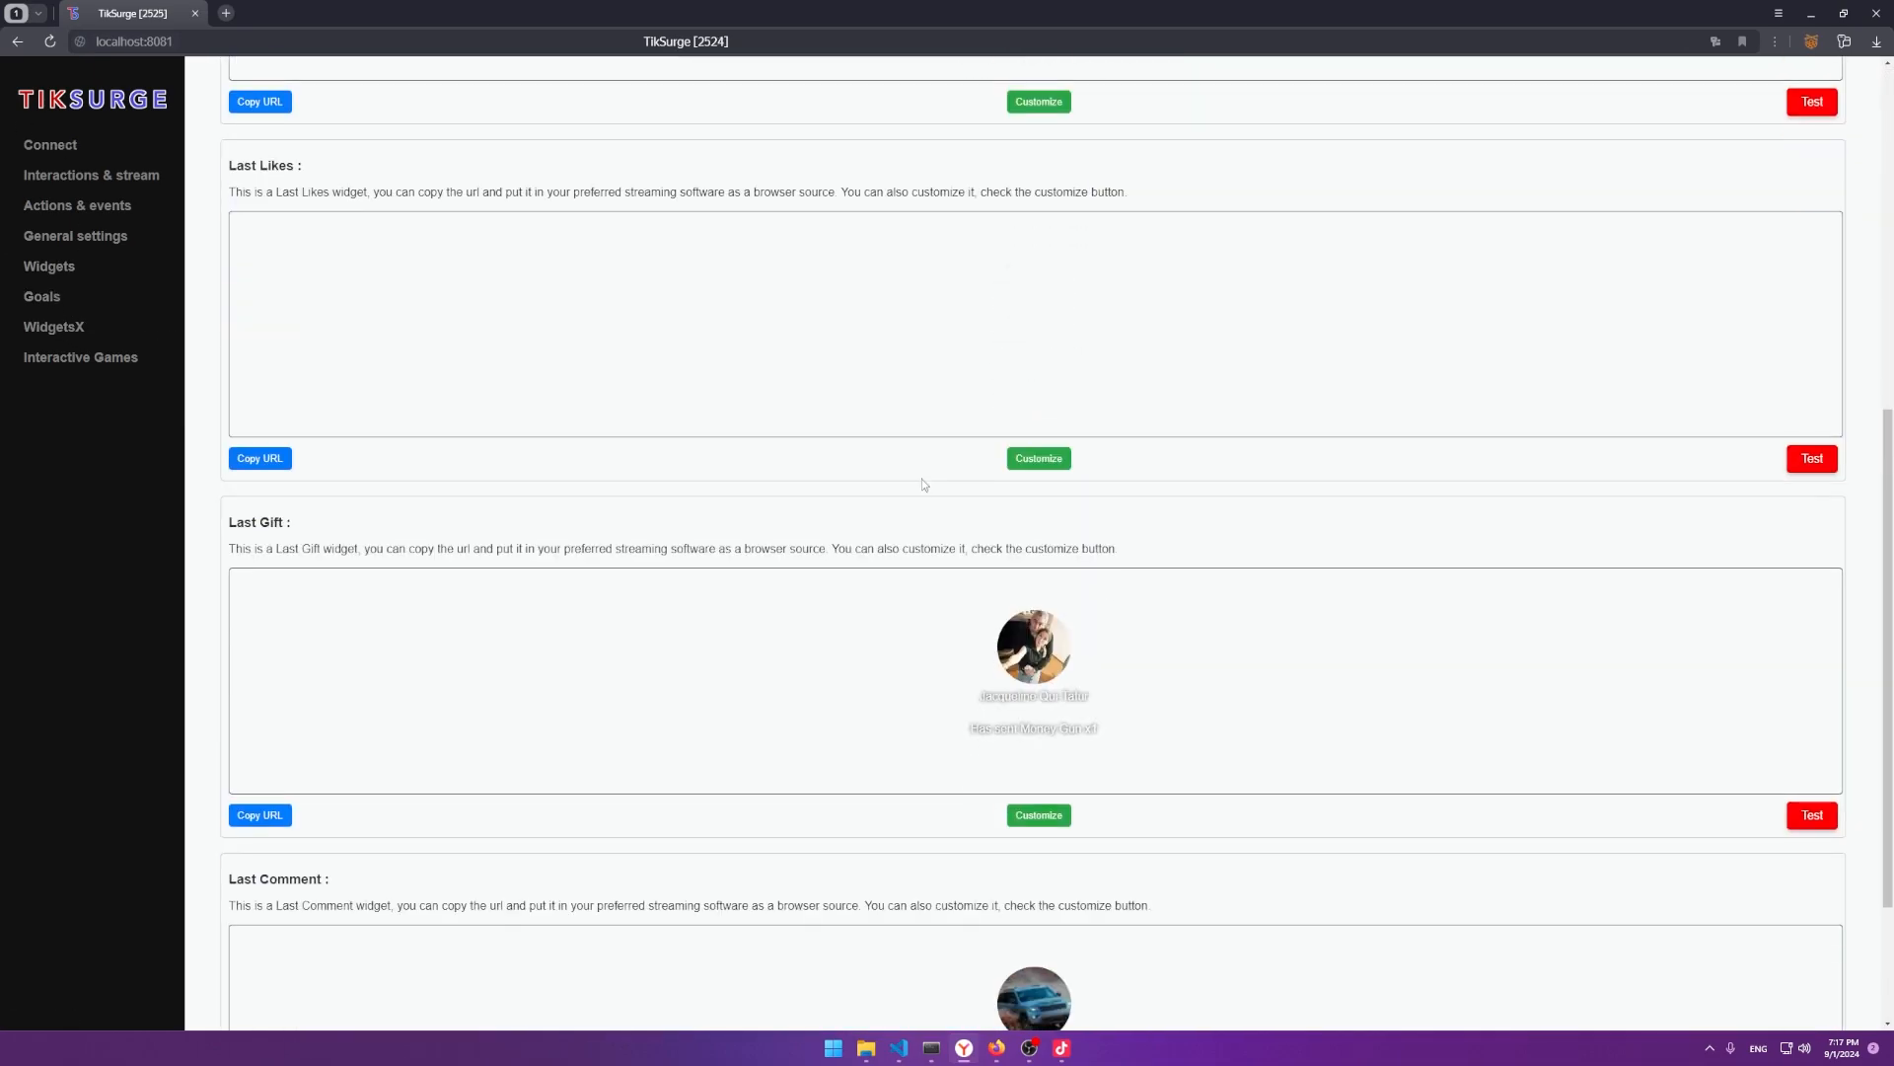
pyautogui.scroll(-3, 925, 485)
pyautogui.doubleClick(1031, 603)
pyautogui.hotkey('alt', 'Tab')
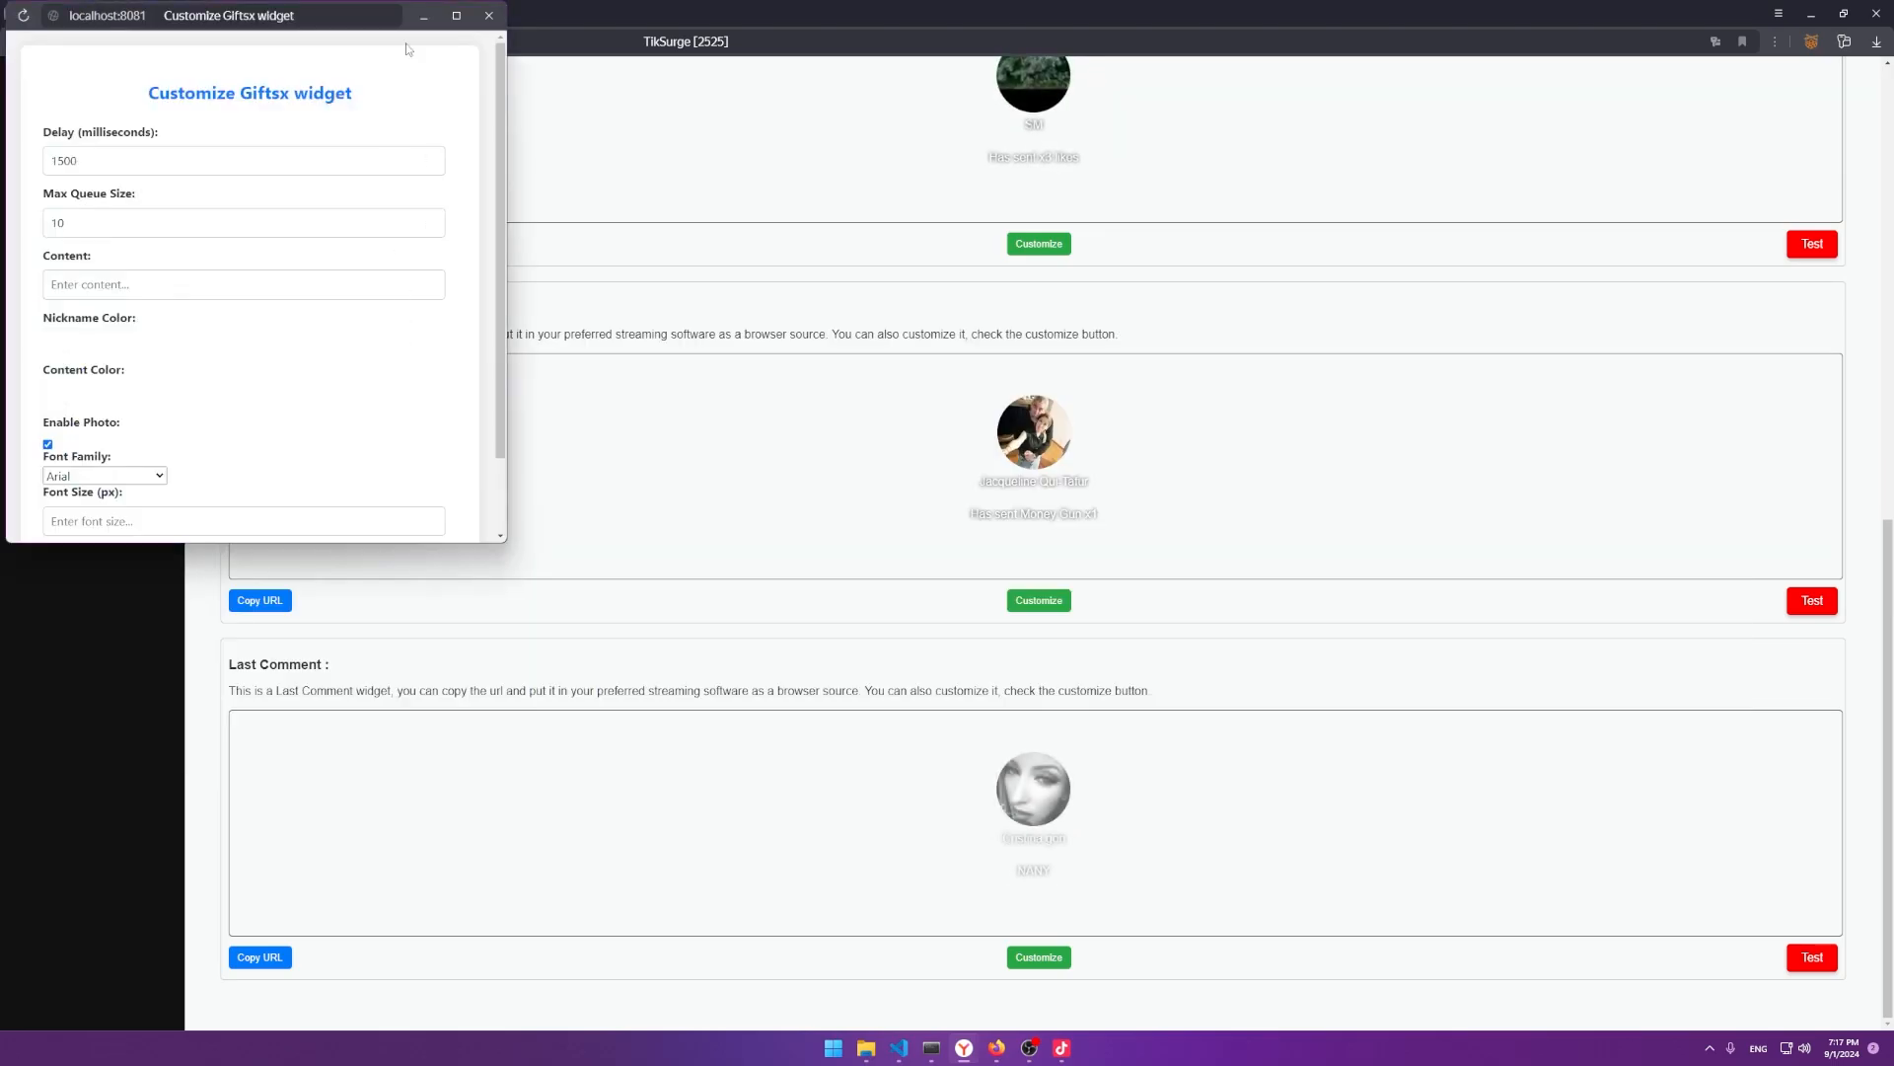
pyautogui.click(489, 16)
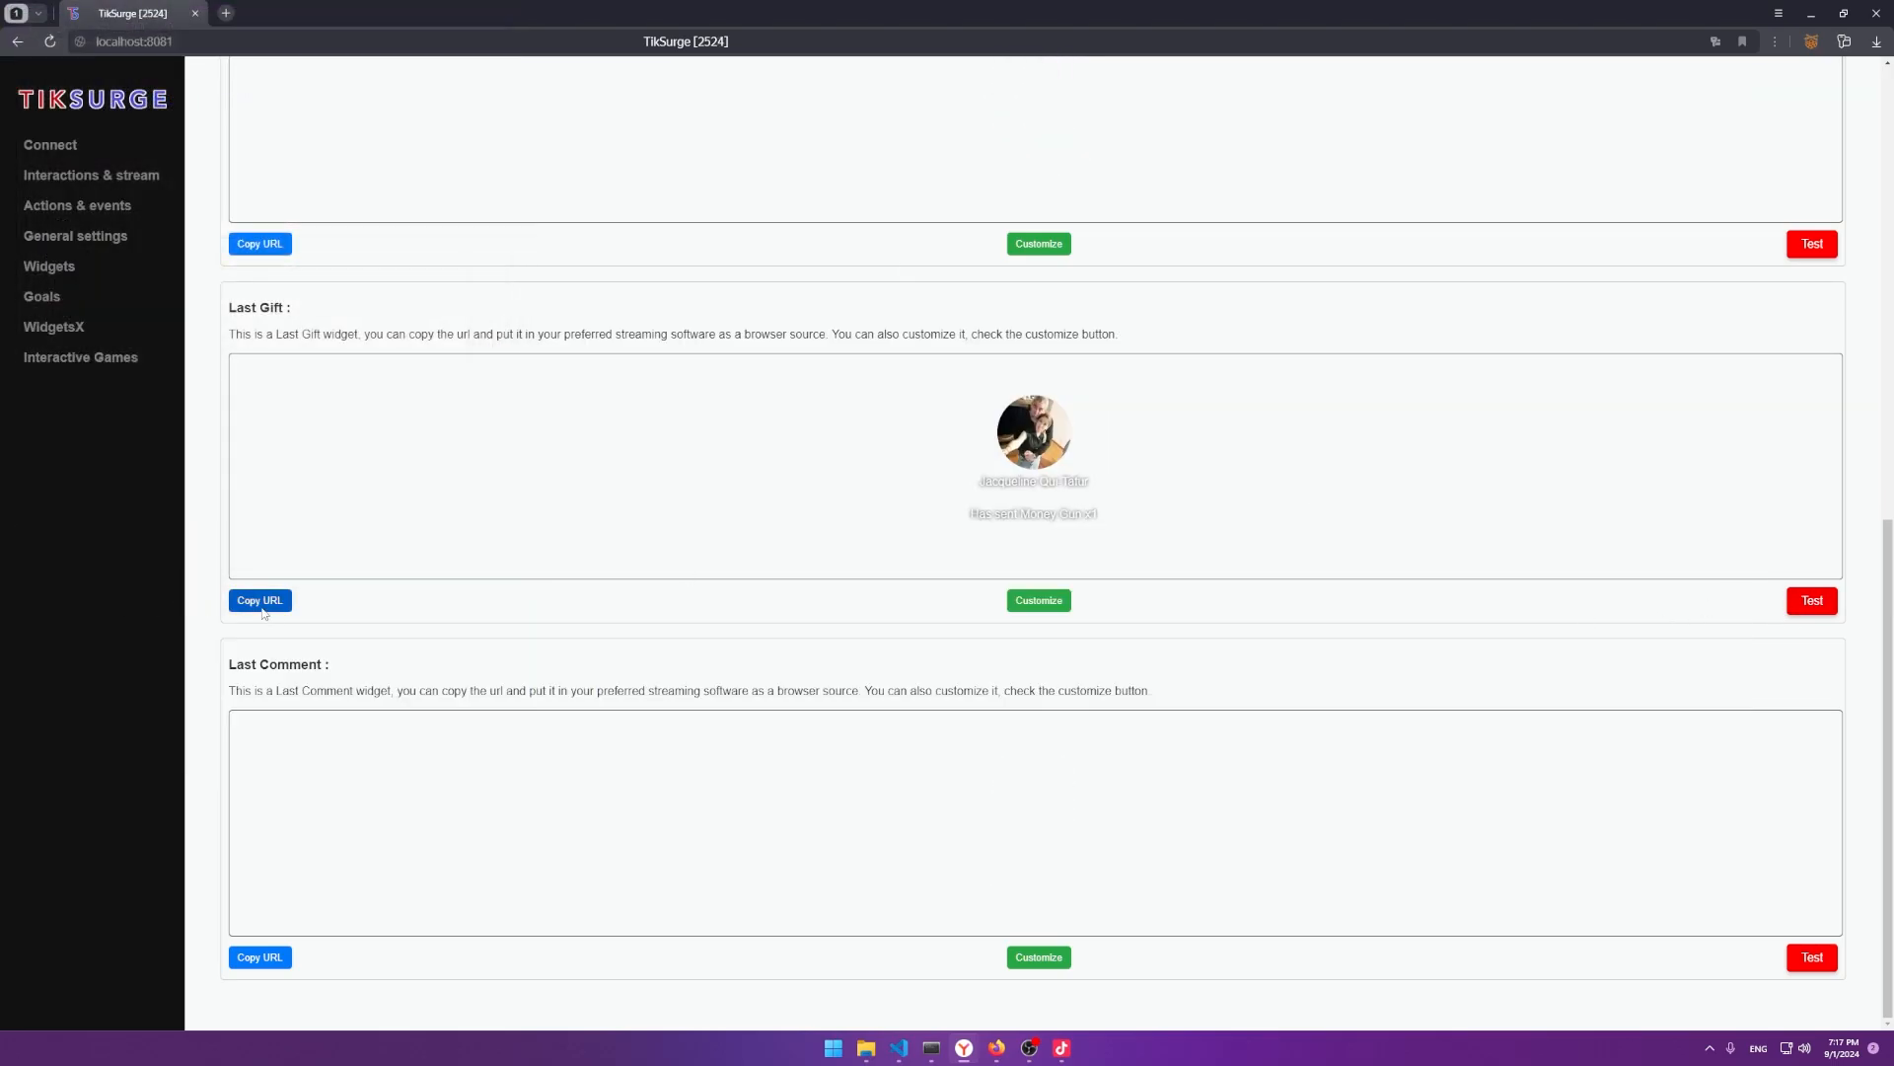
# Copy the Last Gift widget URL, dismiss the notice, and switch to the studio.
pyautogui.click(262, 607)
pyautogui.hotkey('alt', 'Tab')
pyautogui.hotkey('alt', 'Tab')
pyautogui.click(769, 286)
pyautogui.click(1085, 161)
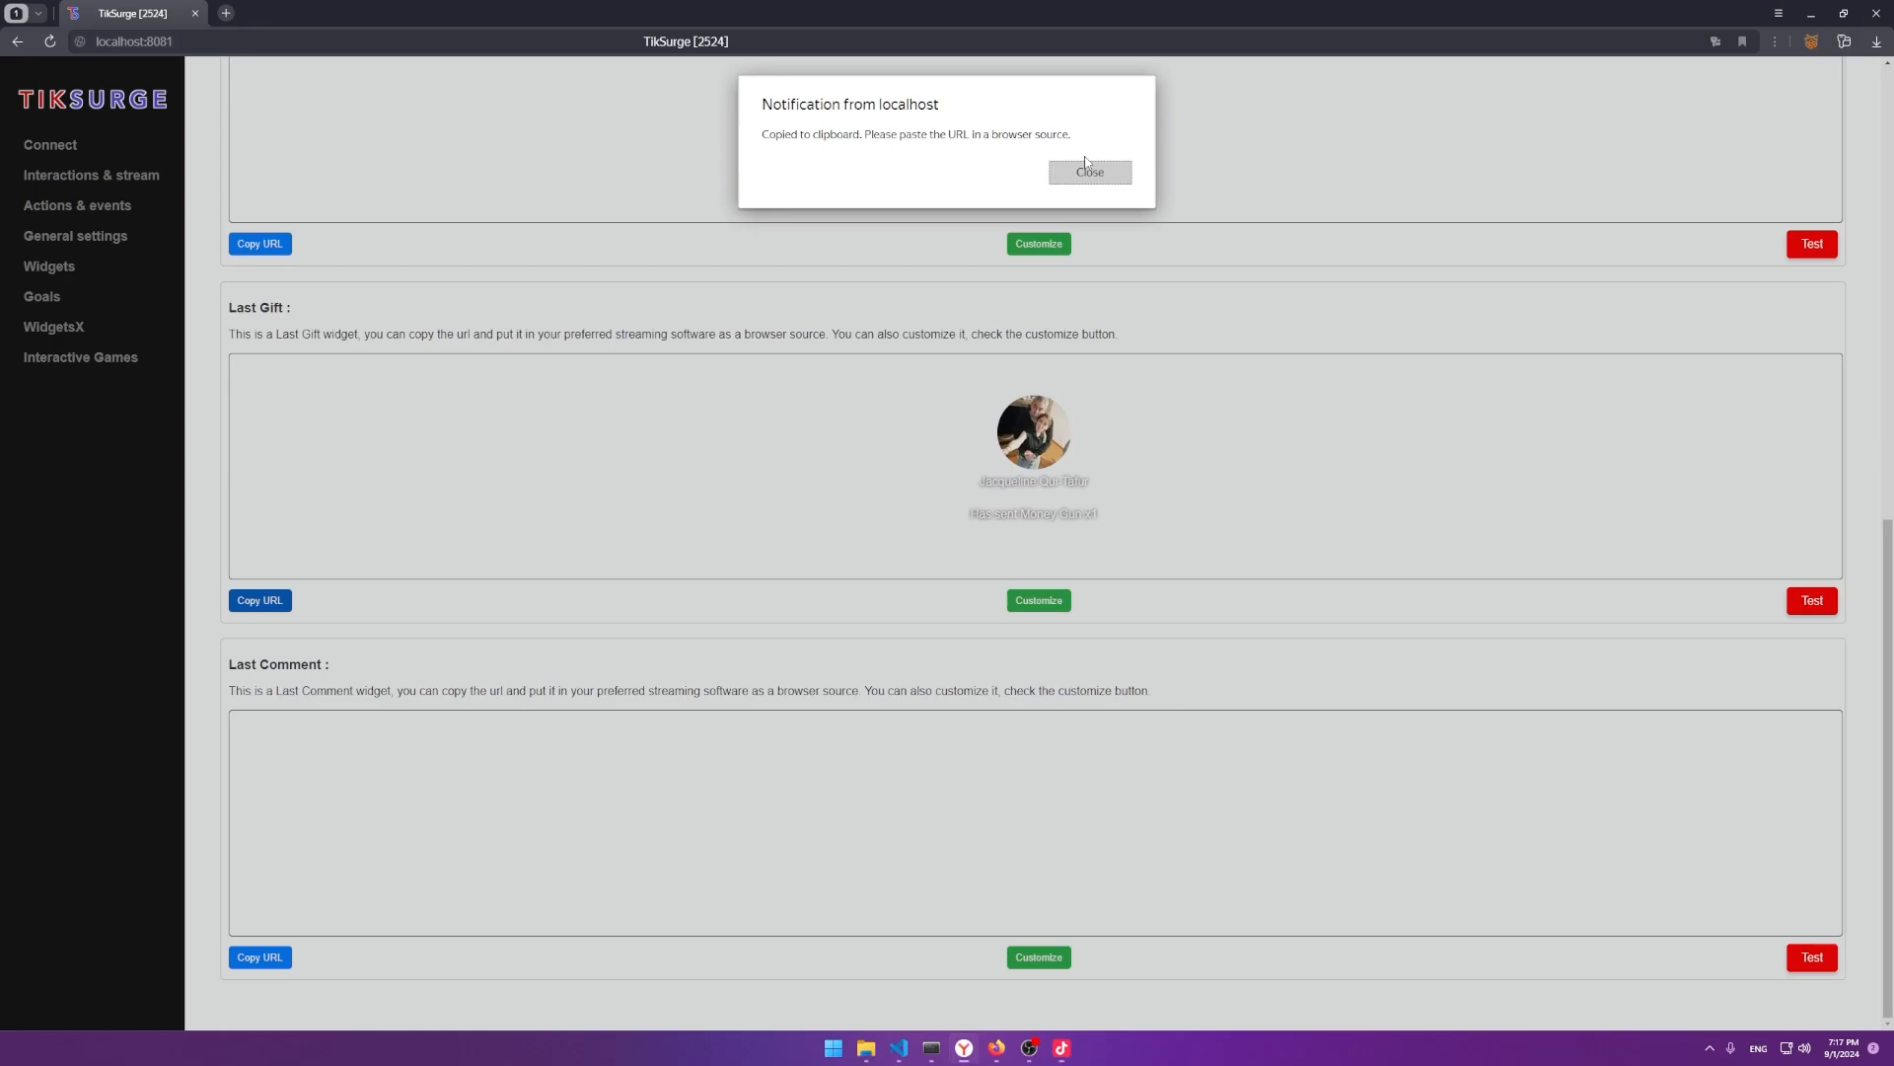
pyautogui.hotkey('alt', 'Tab')
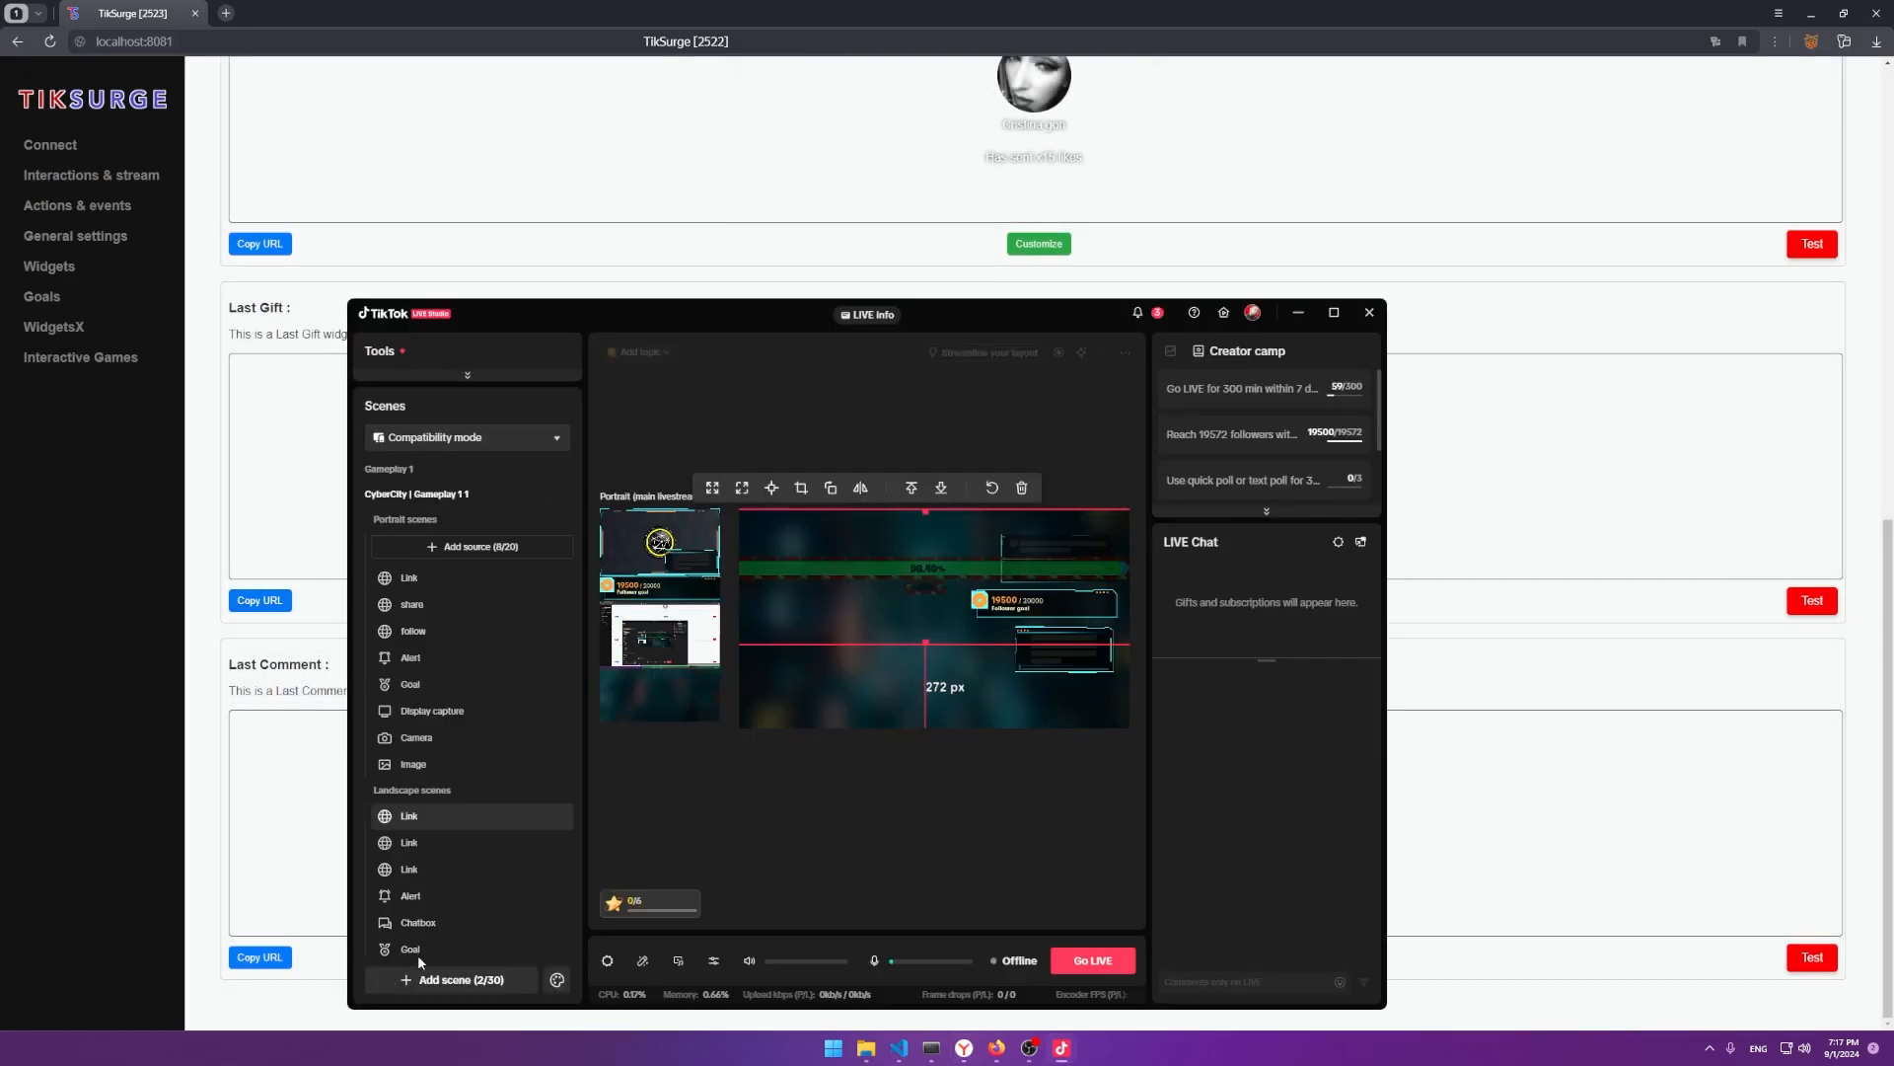
# Cancel a new scene, then replace the Link source's URL with the Last Gift widget link.
pyautogui.click(431, 979)
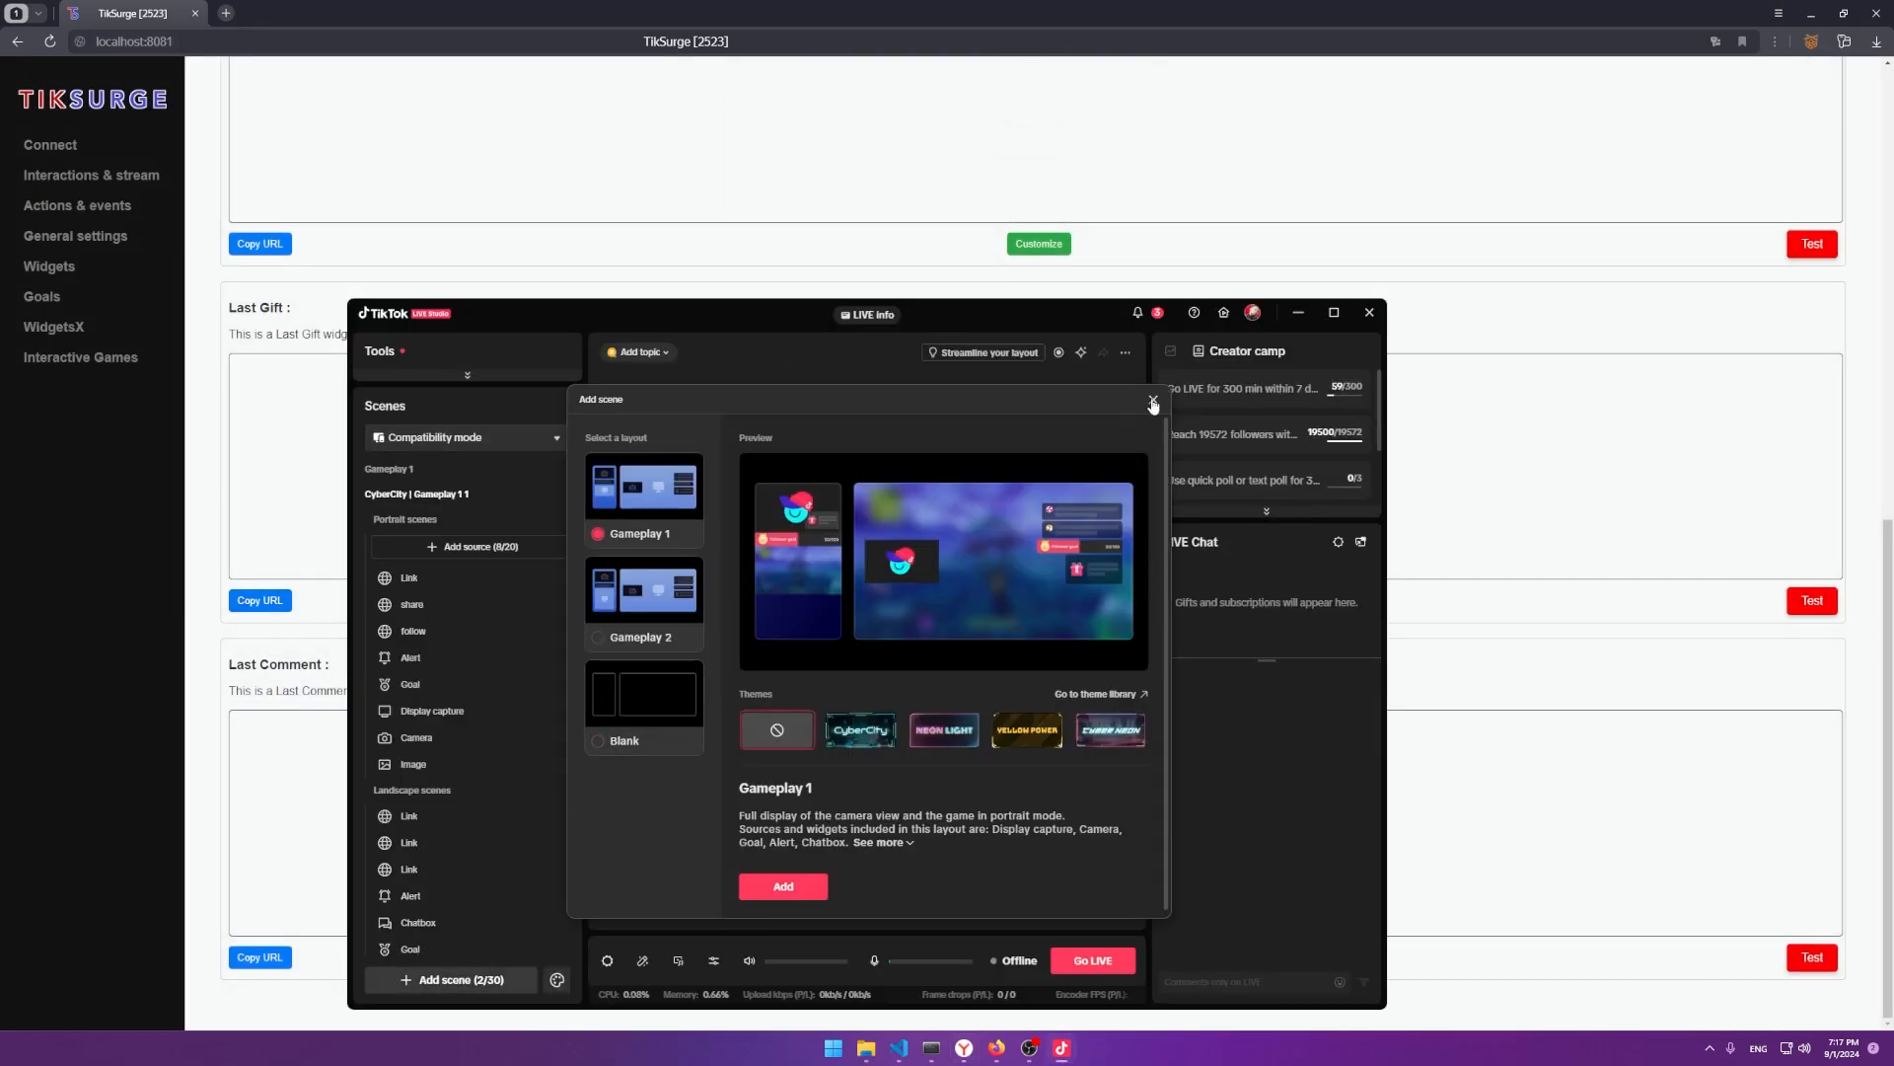
pyautogui.click(1152, 401)
pyautogui.doubleClick(422, 585)
pyautogui.click(742, 574)
pyautogui.hotkey('ctrl', 'a')
pyautogui.hotkey('ctrl', 'v')
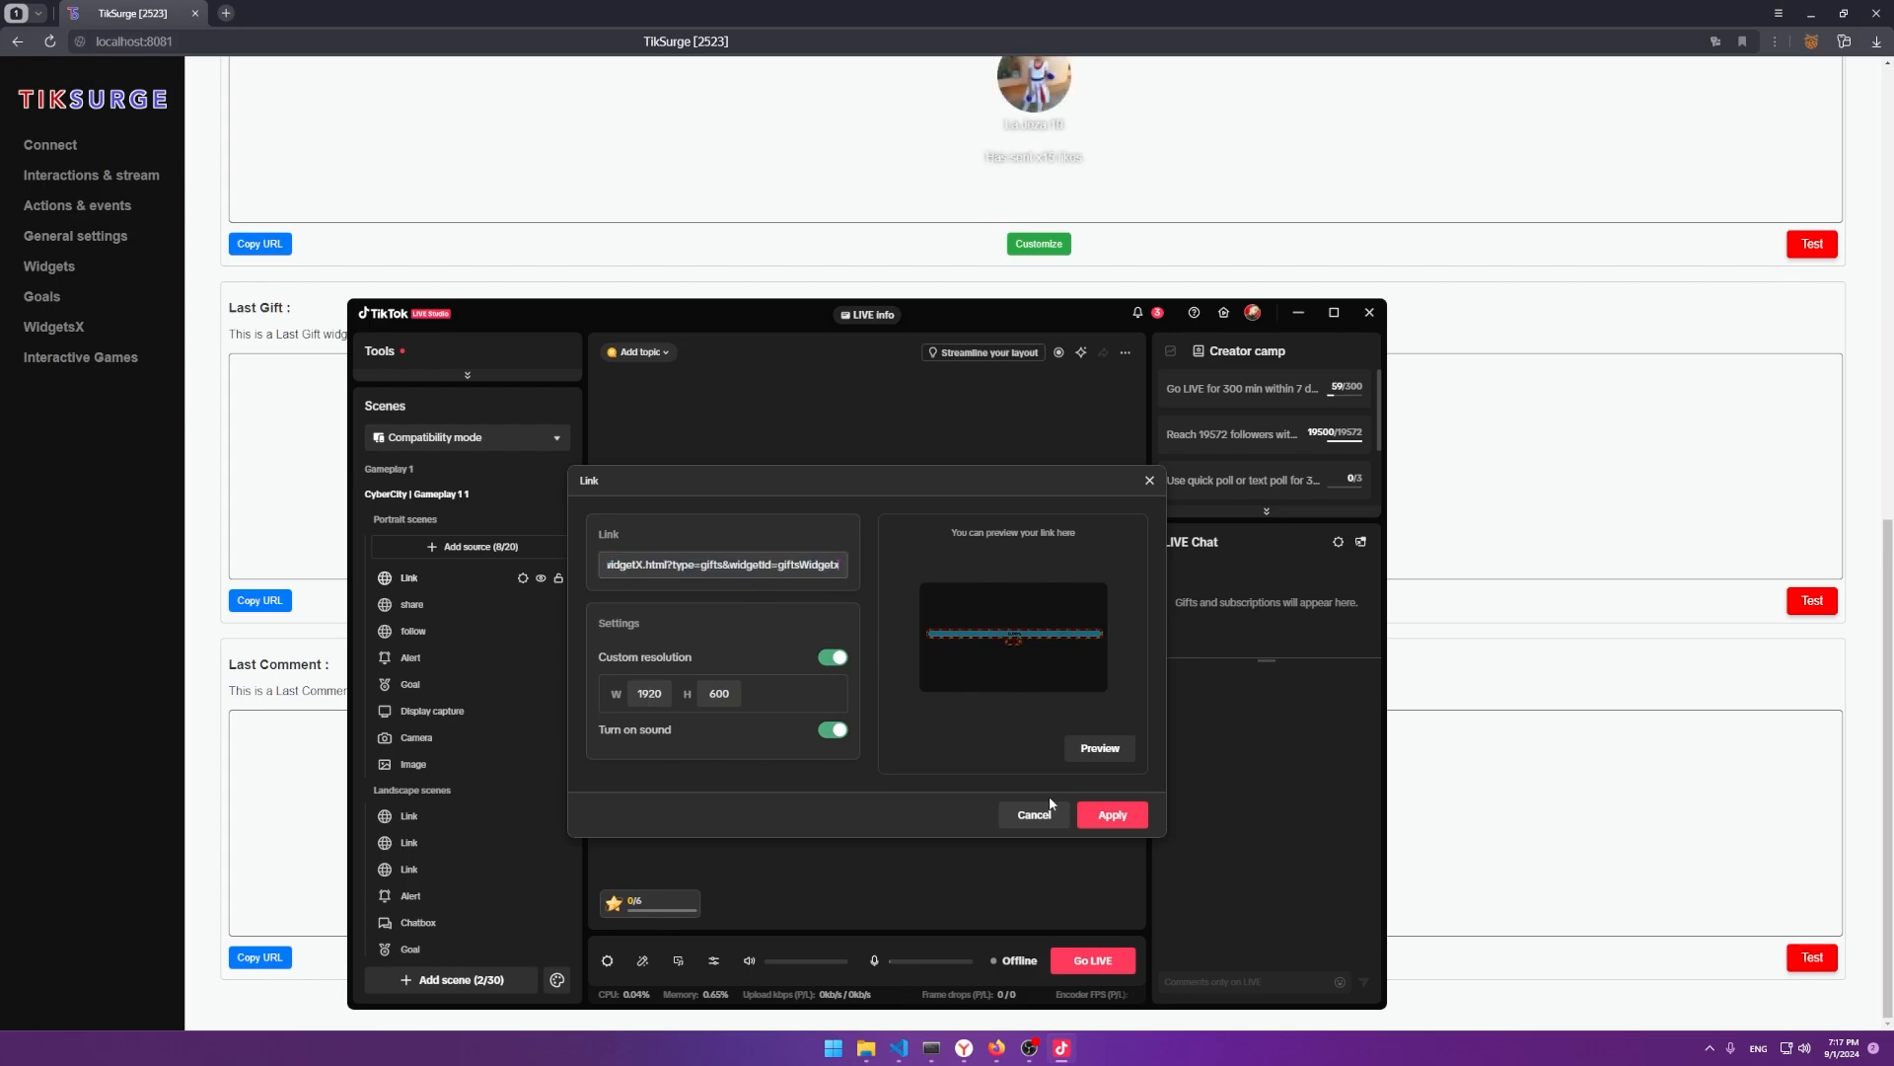
pyautogui.click(1110, 816)
# Centre the Last Gift widget in the landscape preview.
pyautogui.moveTo(934, 630); pyautogui.dragTo(944, 665)
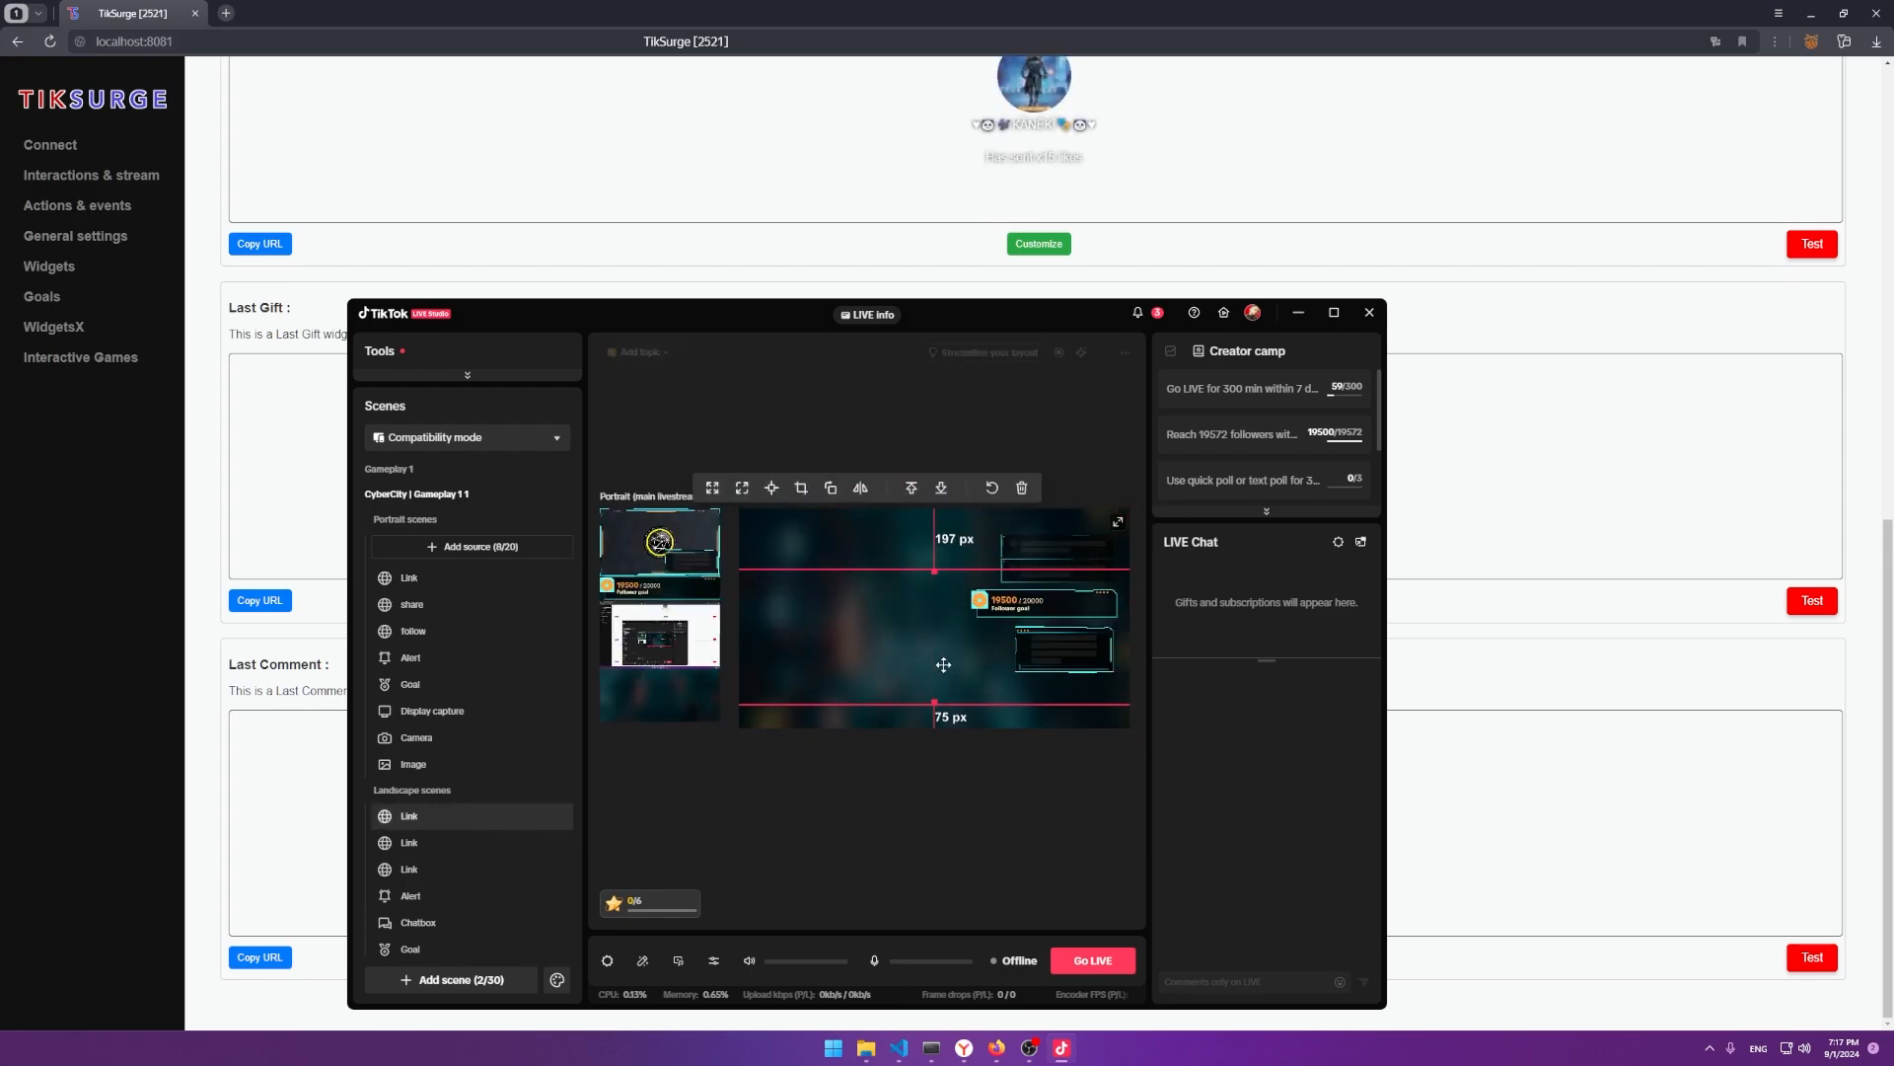
pyautogui.doubleClick(883, 648)
pyautogui.click(1112, 813)
pyautogui.moveTo(892, 638); pyautogui.dragTo(859, 606)
# Bring the TikSurge WidgetsX page back to the front.
pyautogui.moveTo(123, 357); pyautogui.dragTo(112, 358)
pyautogui.scroll(4, 634, 563)
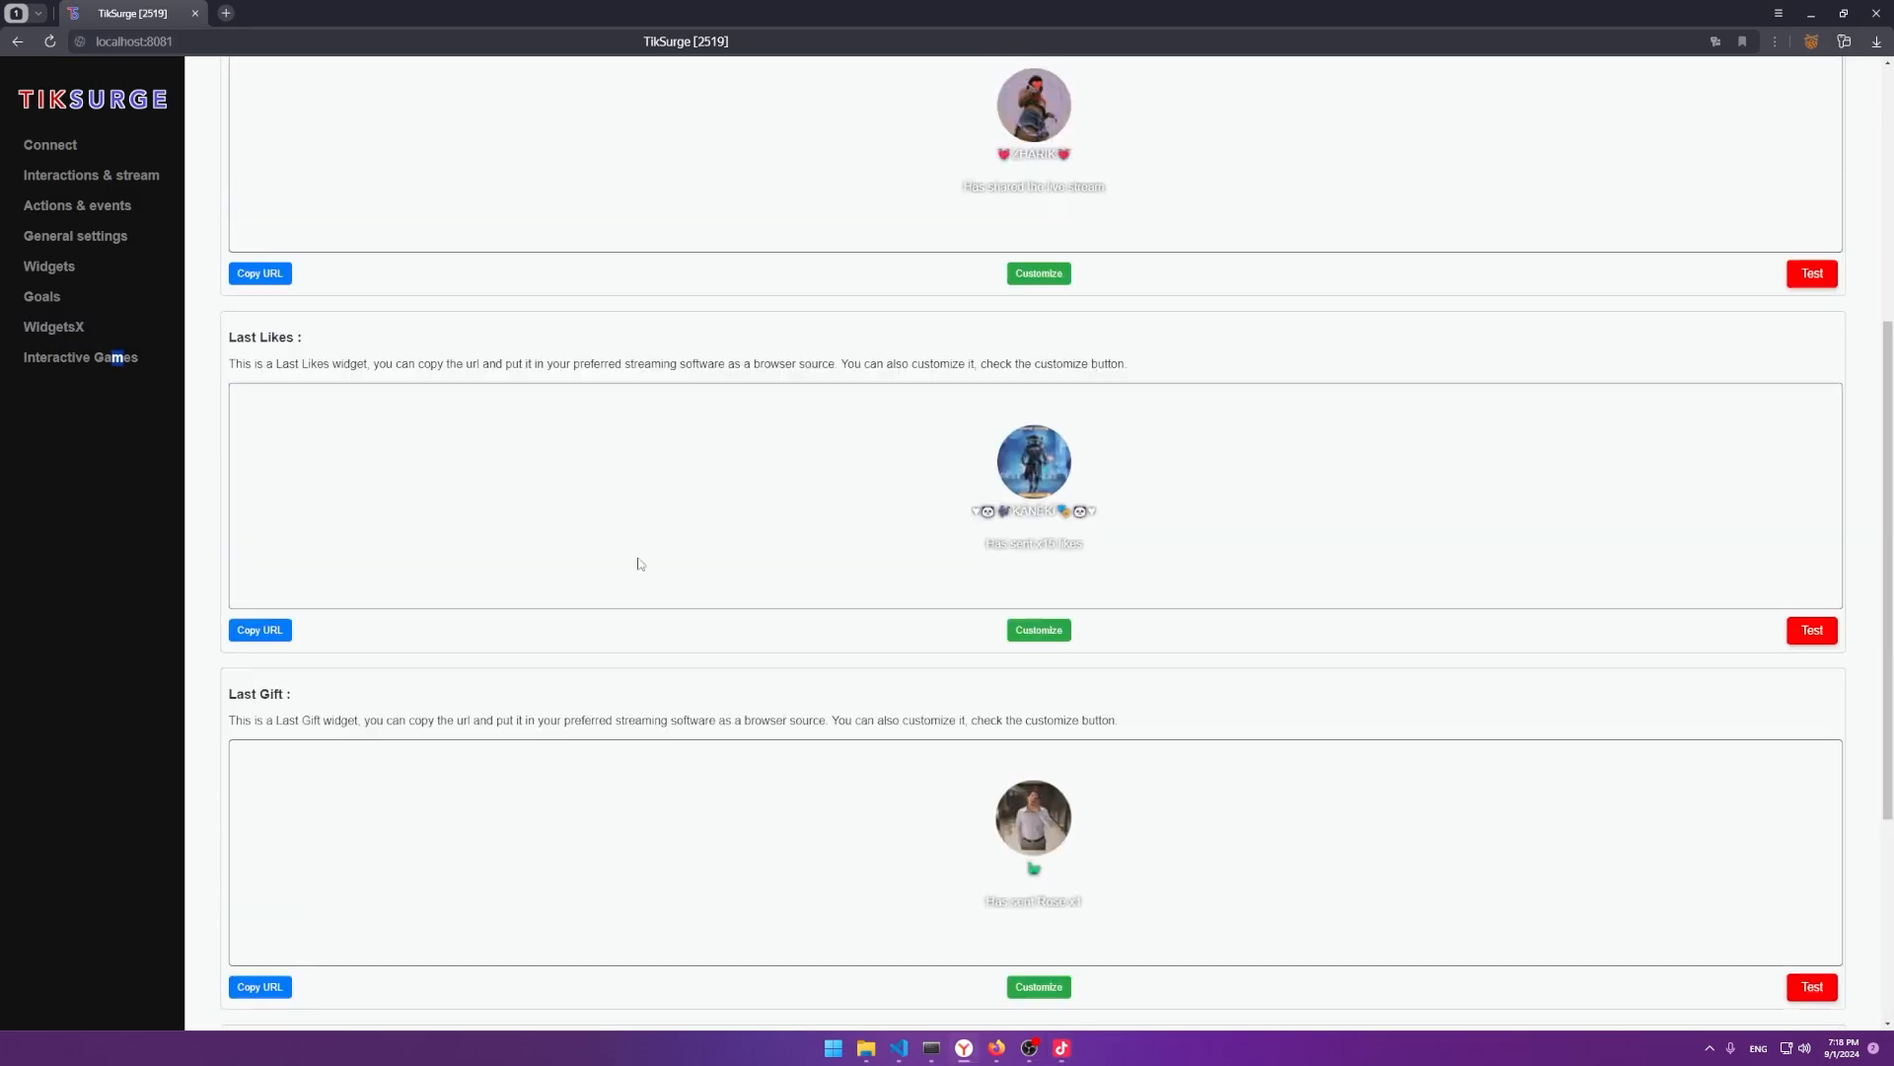
pyautogui.scroll(-3, 641, 568)
pyautogui.click(1062, 1048)
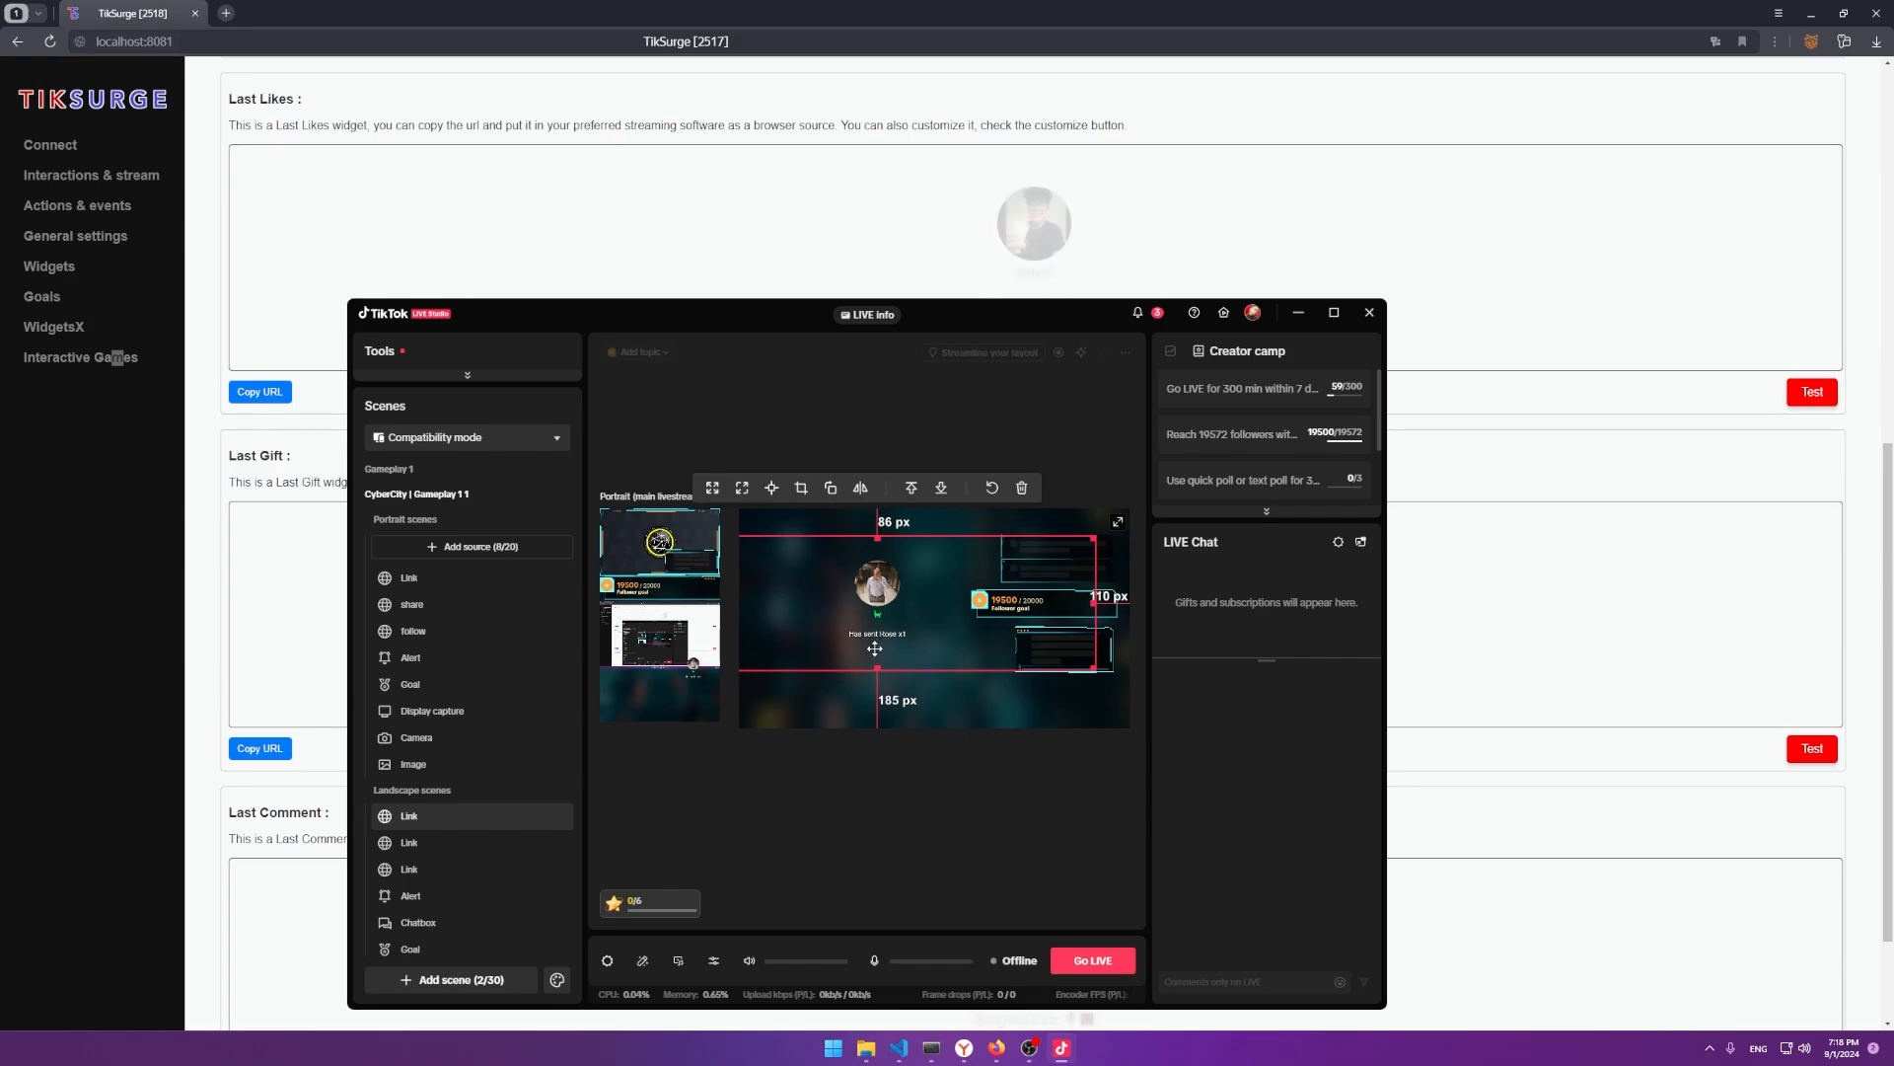
pyautogui.click(51, 505)
pyautogui.scroll(6, 50, 372)
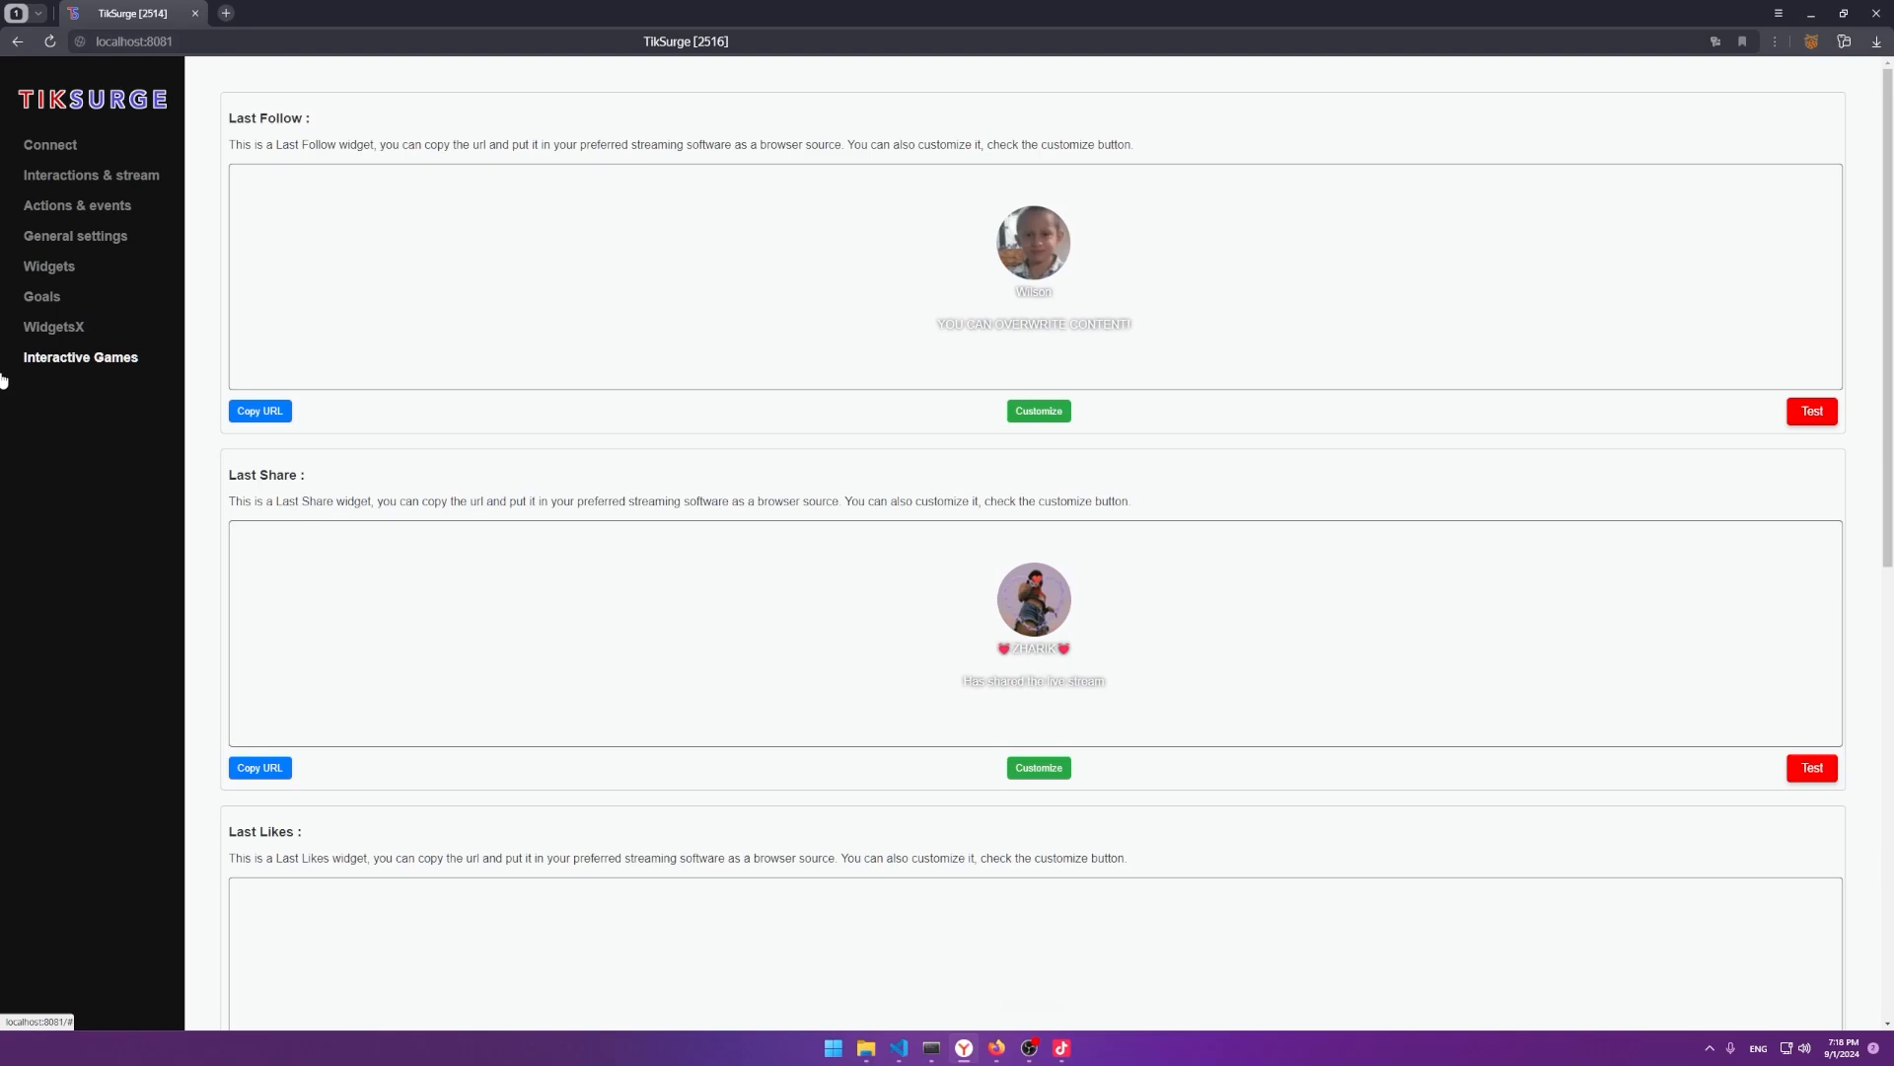
pyautogui.hotkey('alt', 'Tab')
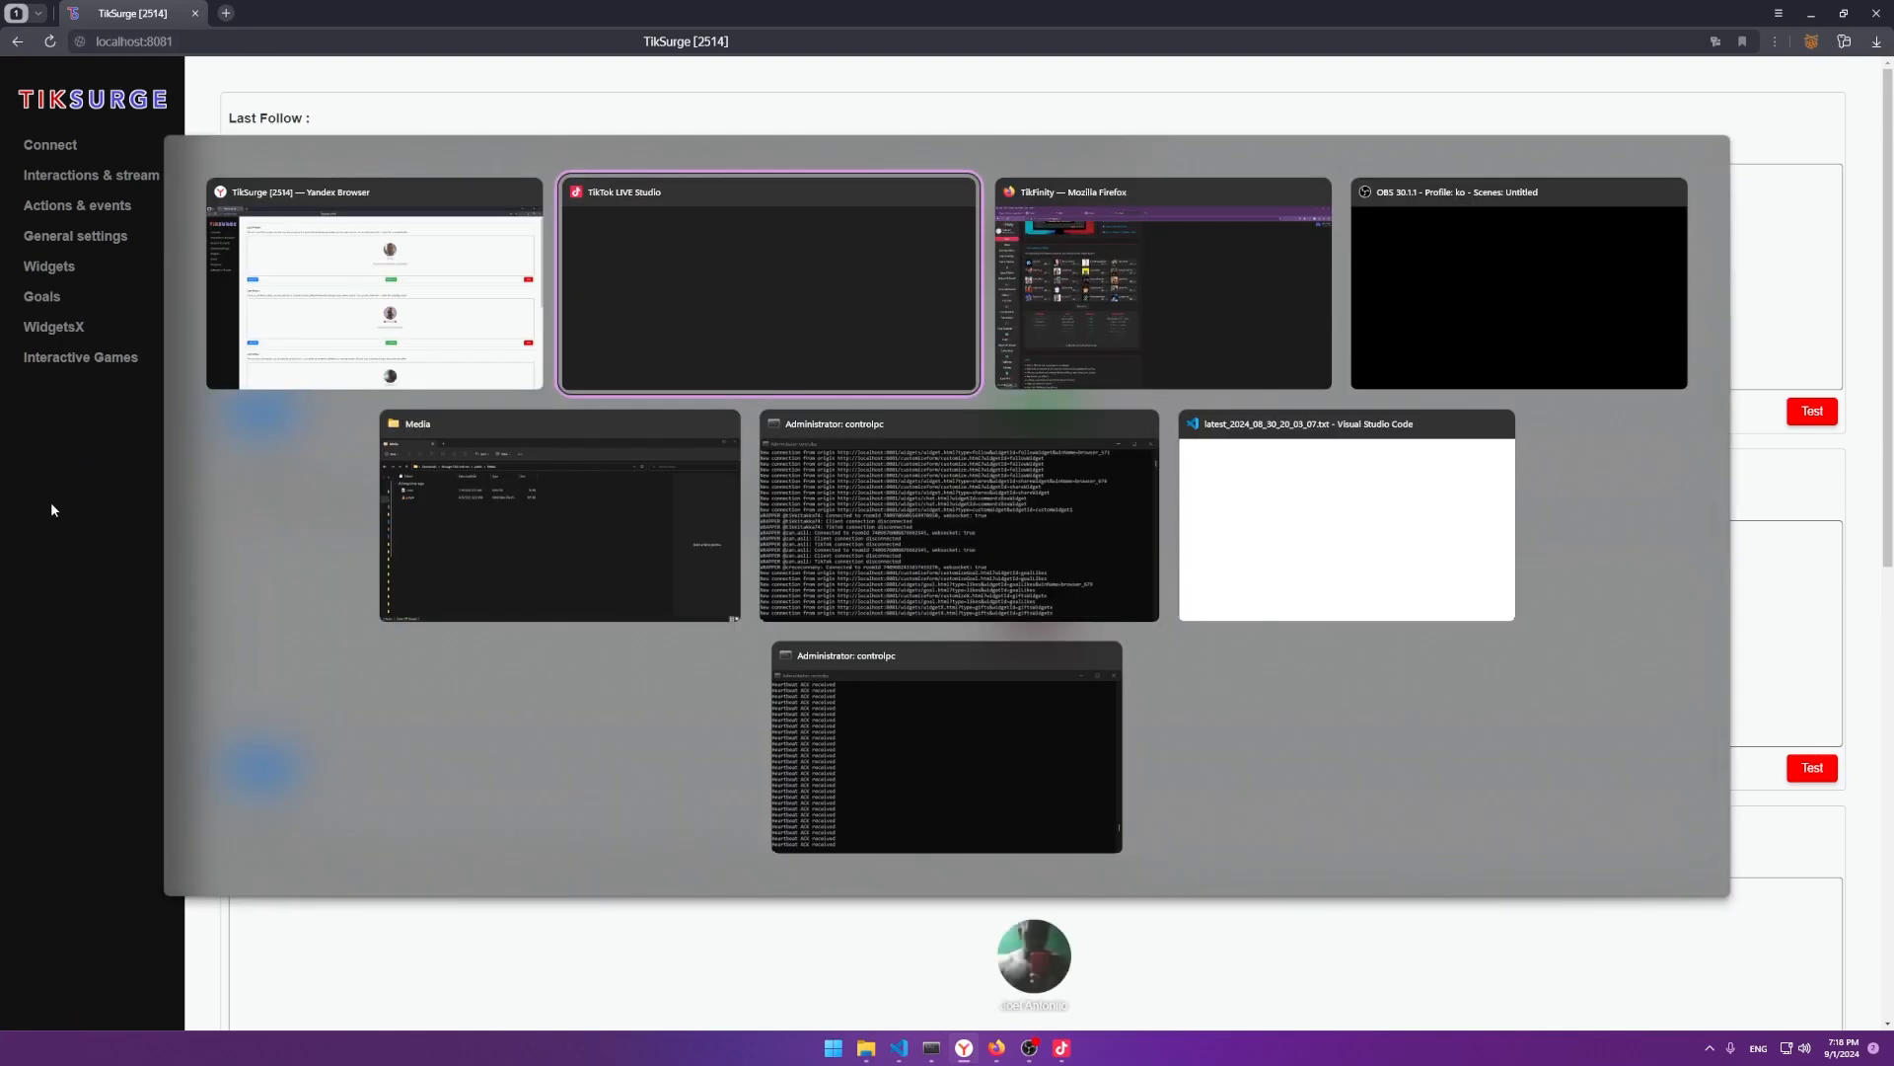
pyautogui.press('Escape')
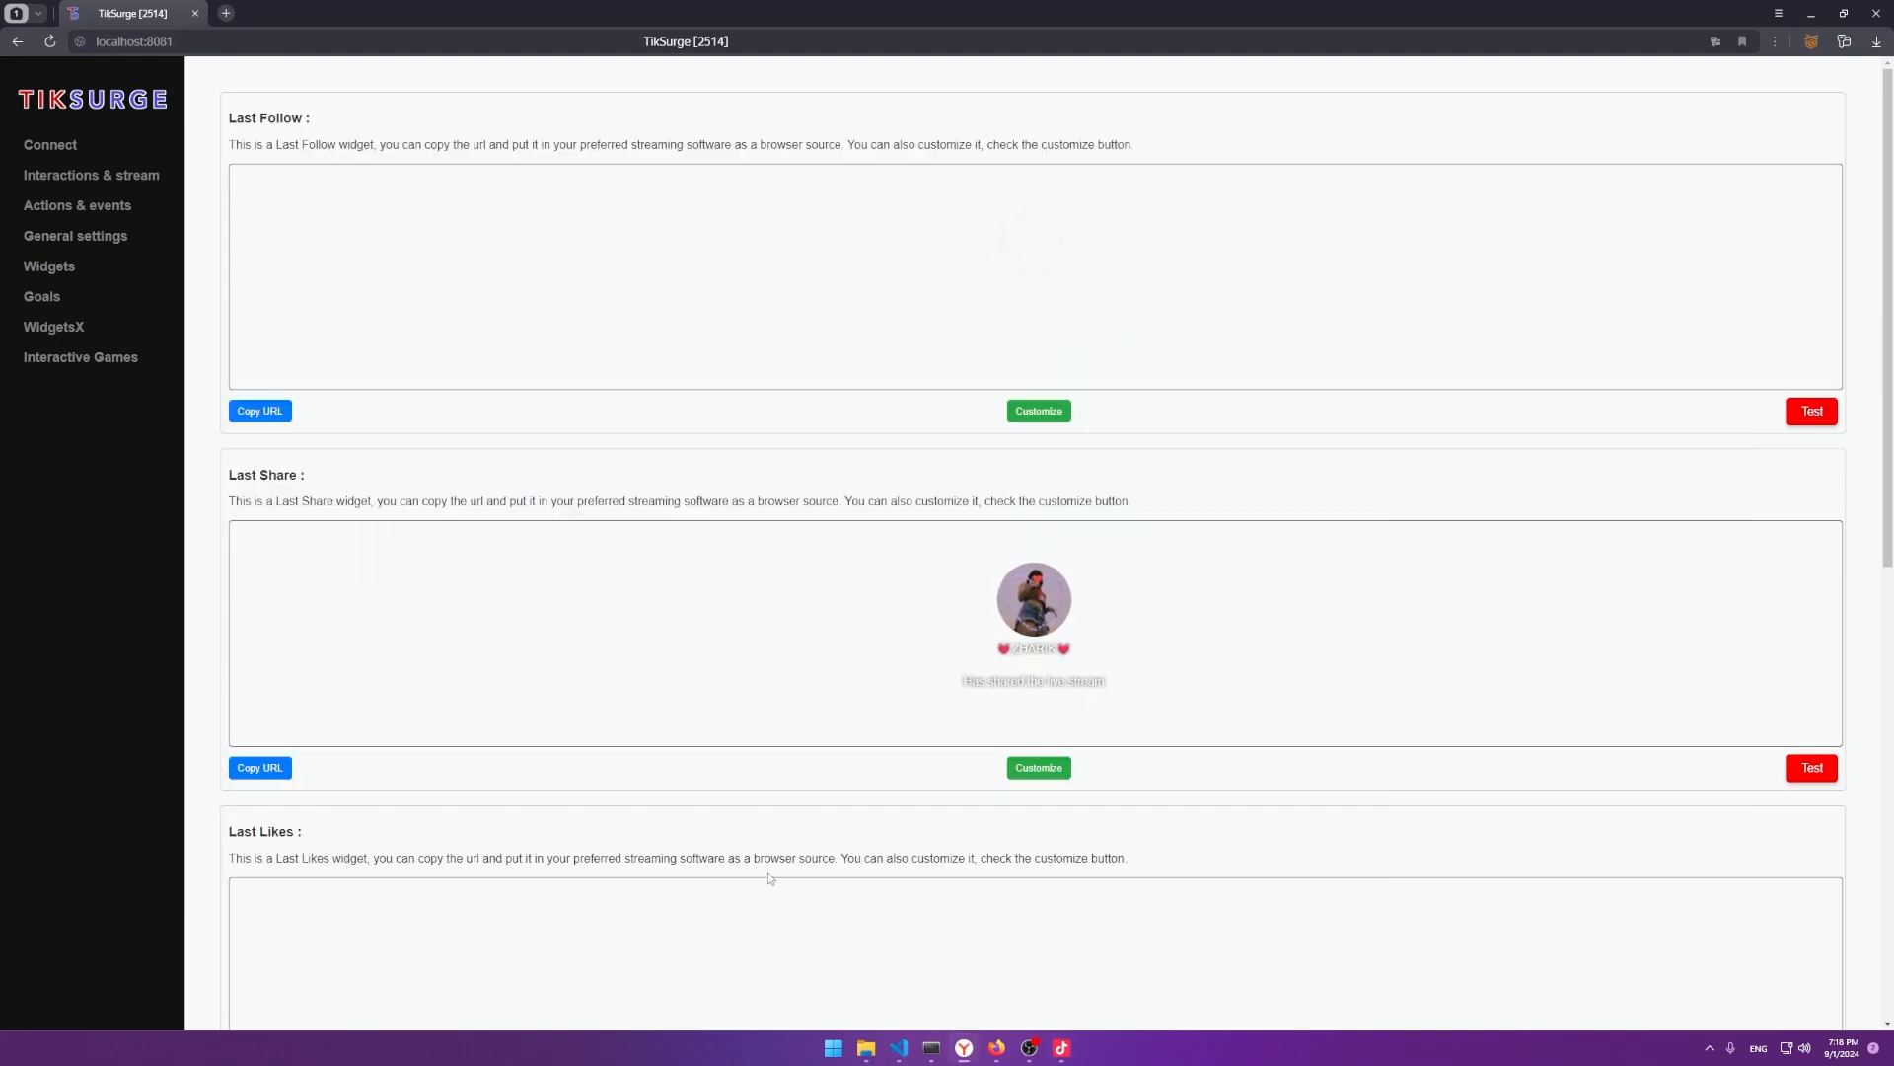